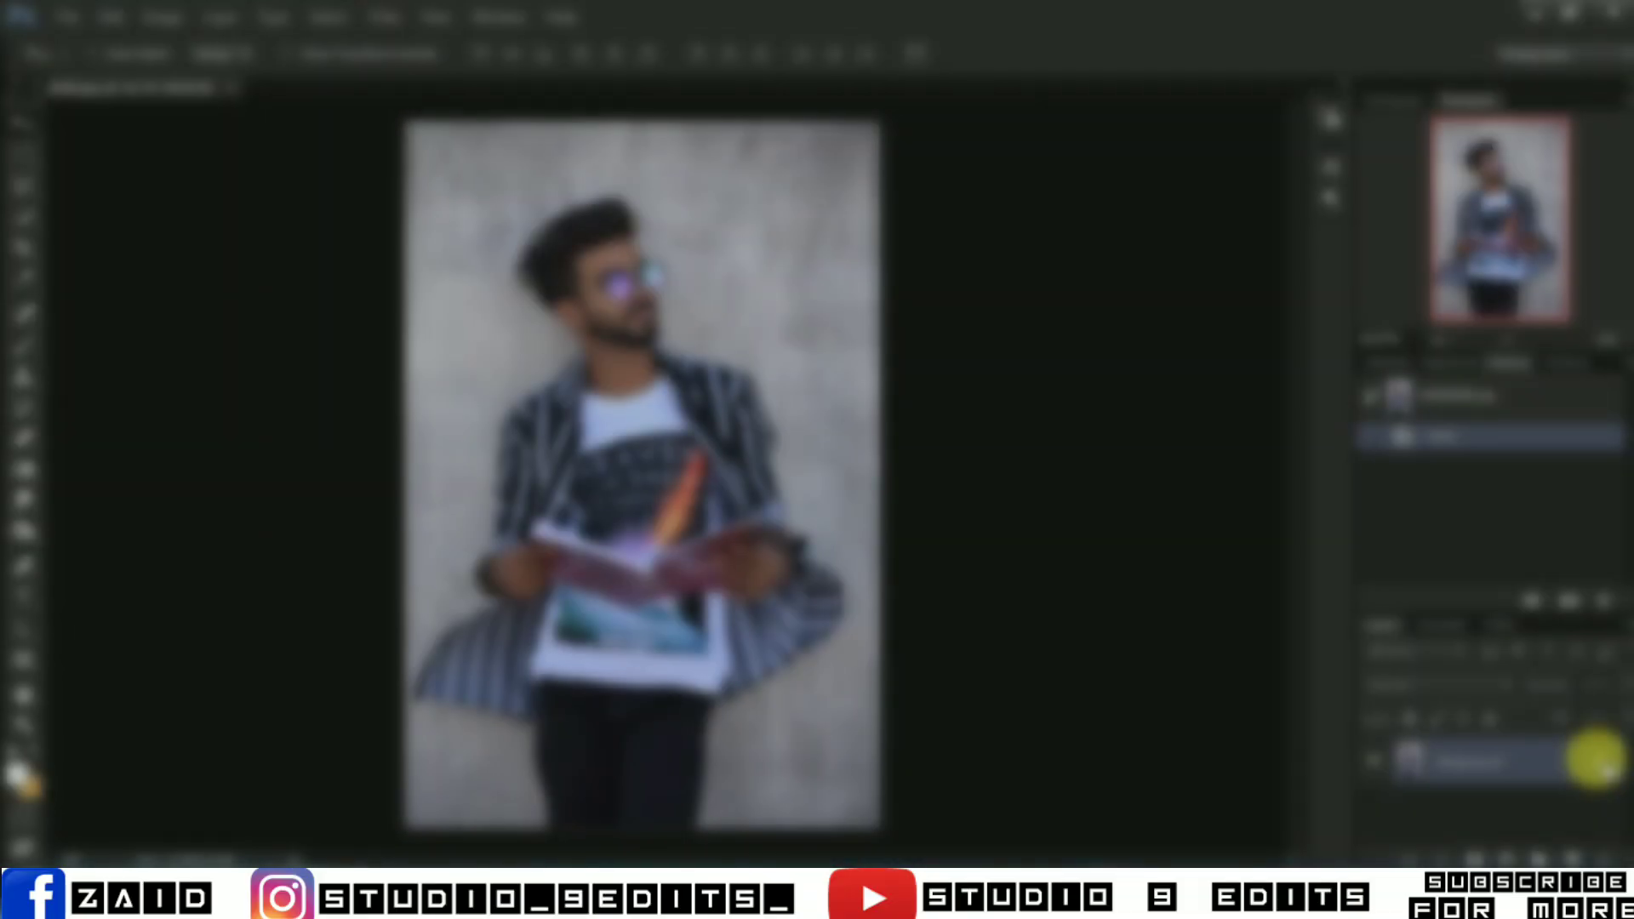
Open the Filter menu to reach the Camera Raw Filter
left_click(381, 17)
In Camera Raw, raise exposure to +0.30, lighten oranges, add a -38 vignette, and apply
left_click(403, 148)
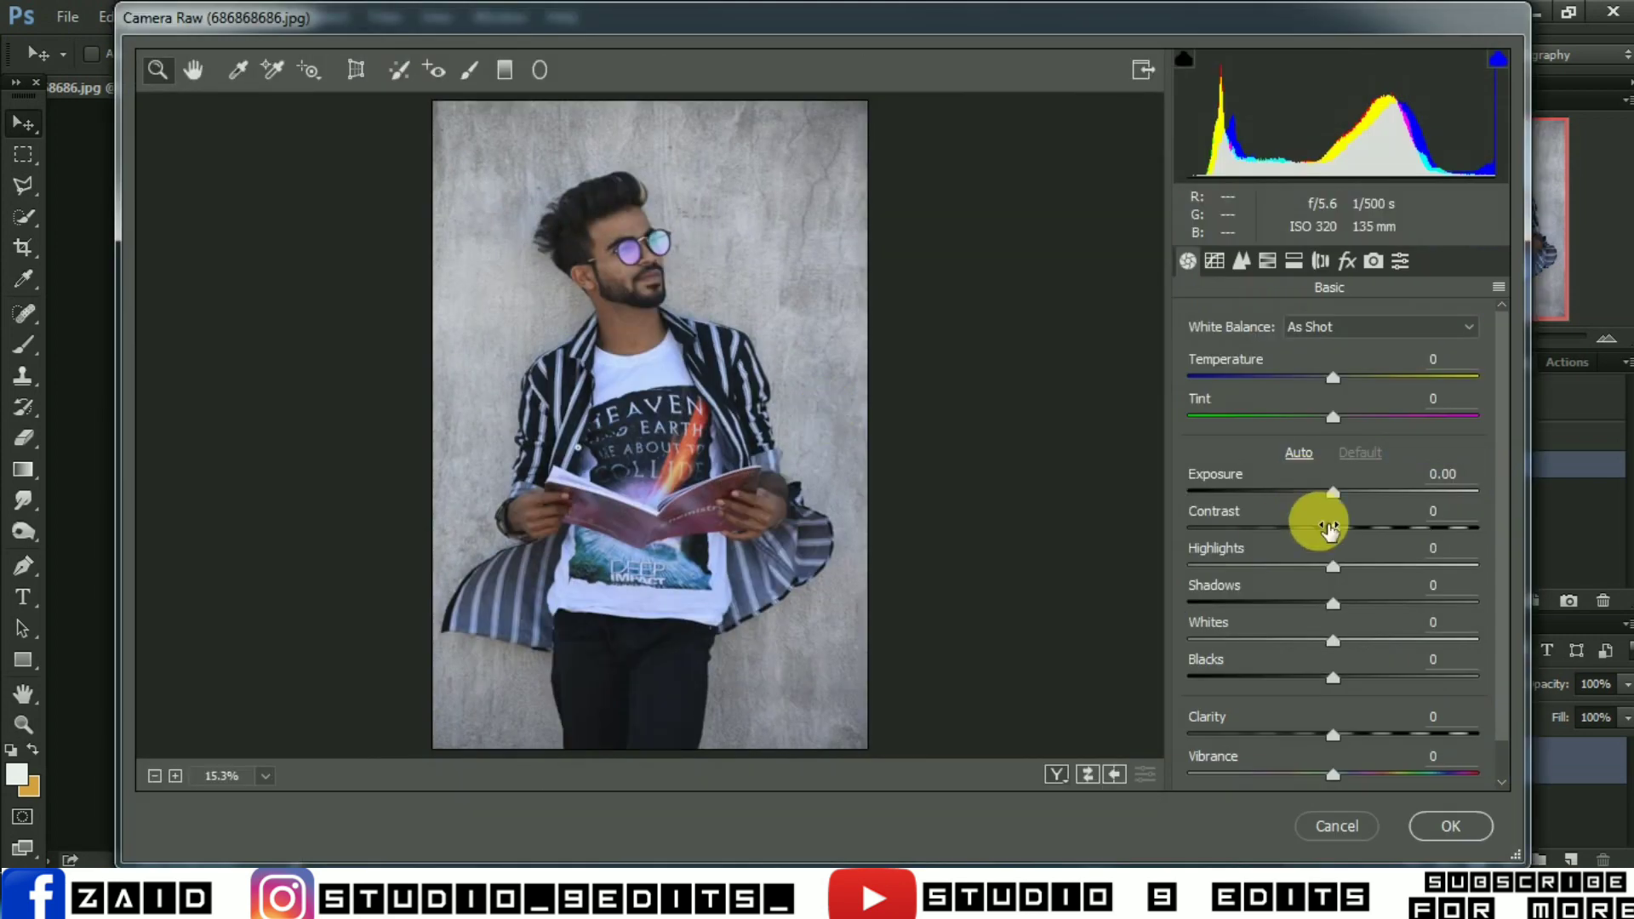
left_click_drag(1340, 500, 1344, 501)
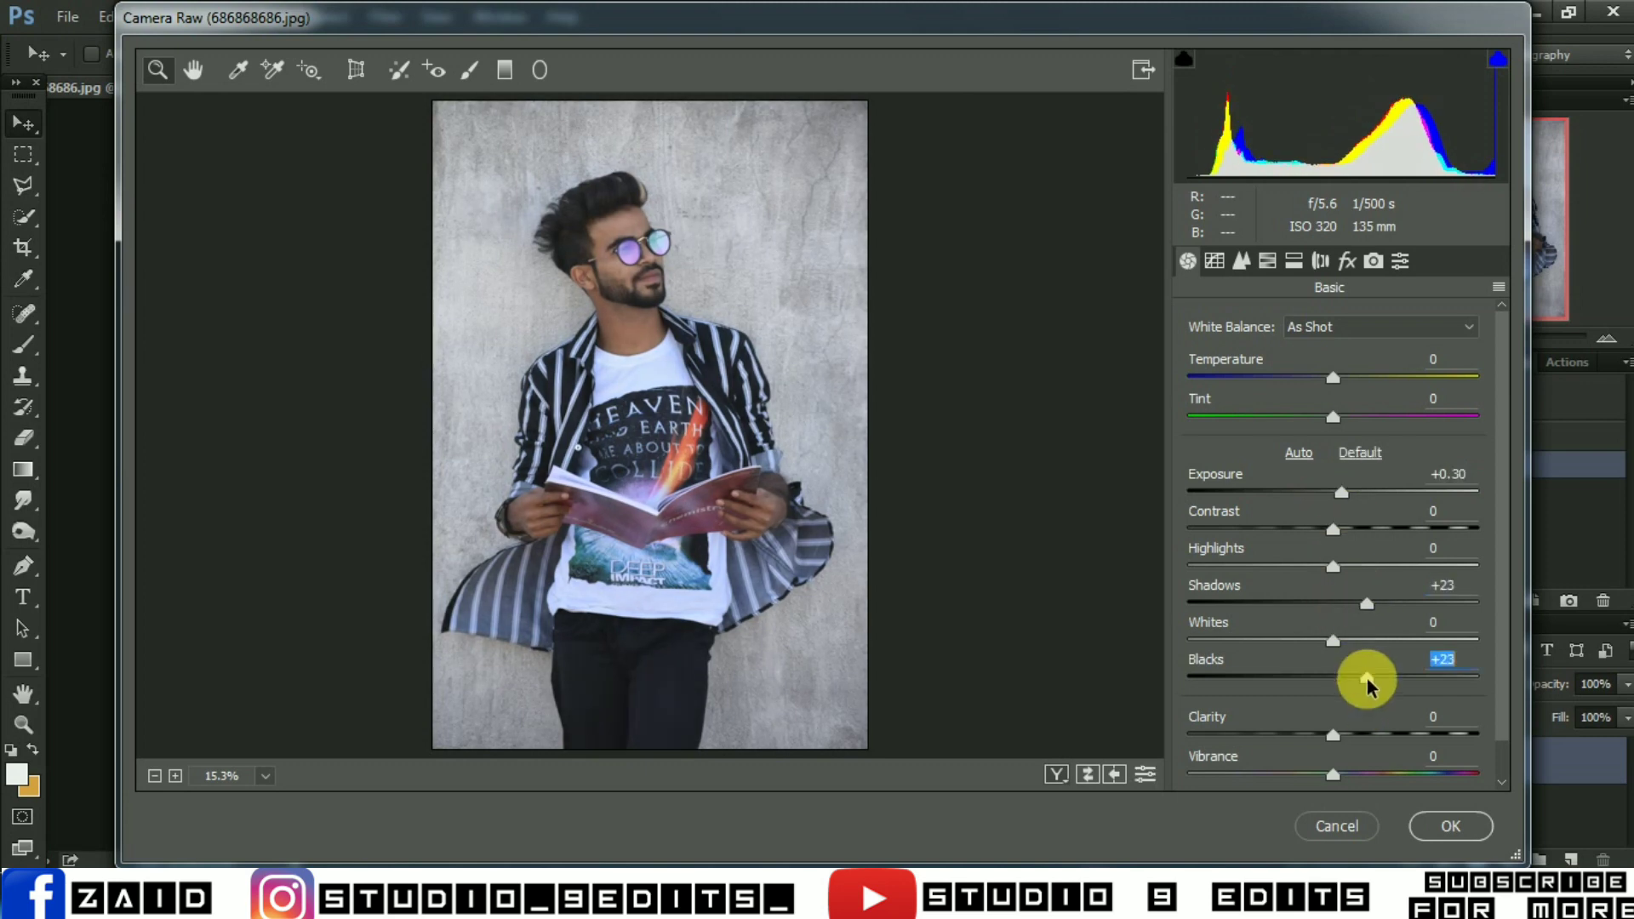
left_click(1267, 261)
left_click(1338, 356)
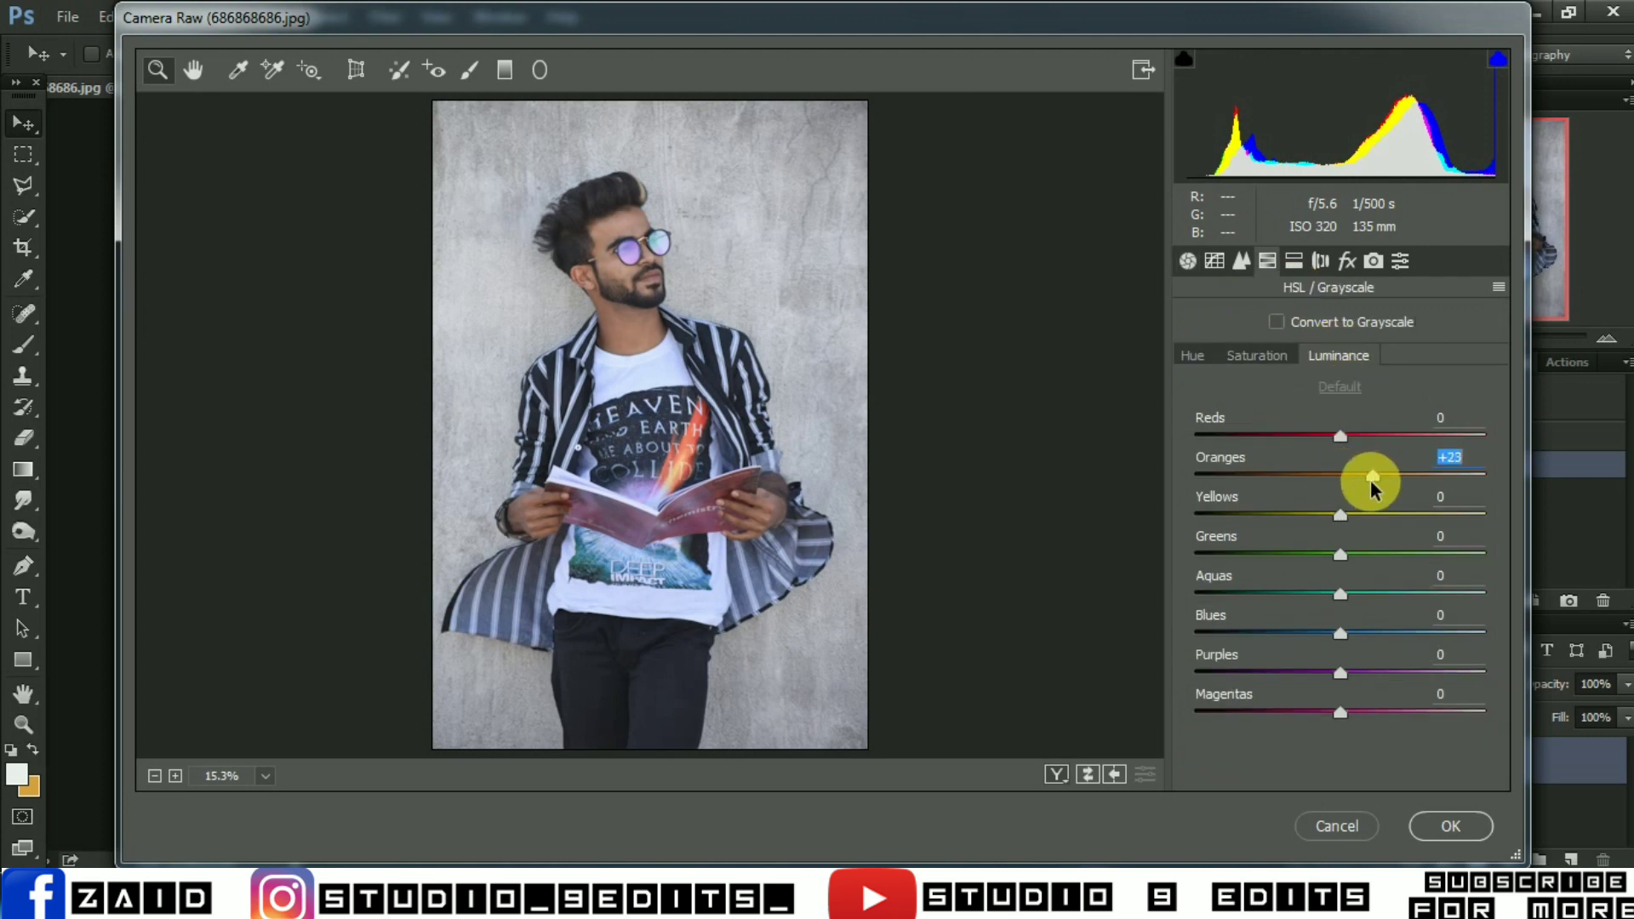
left_click(1264, 355)
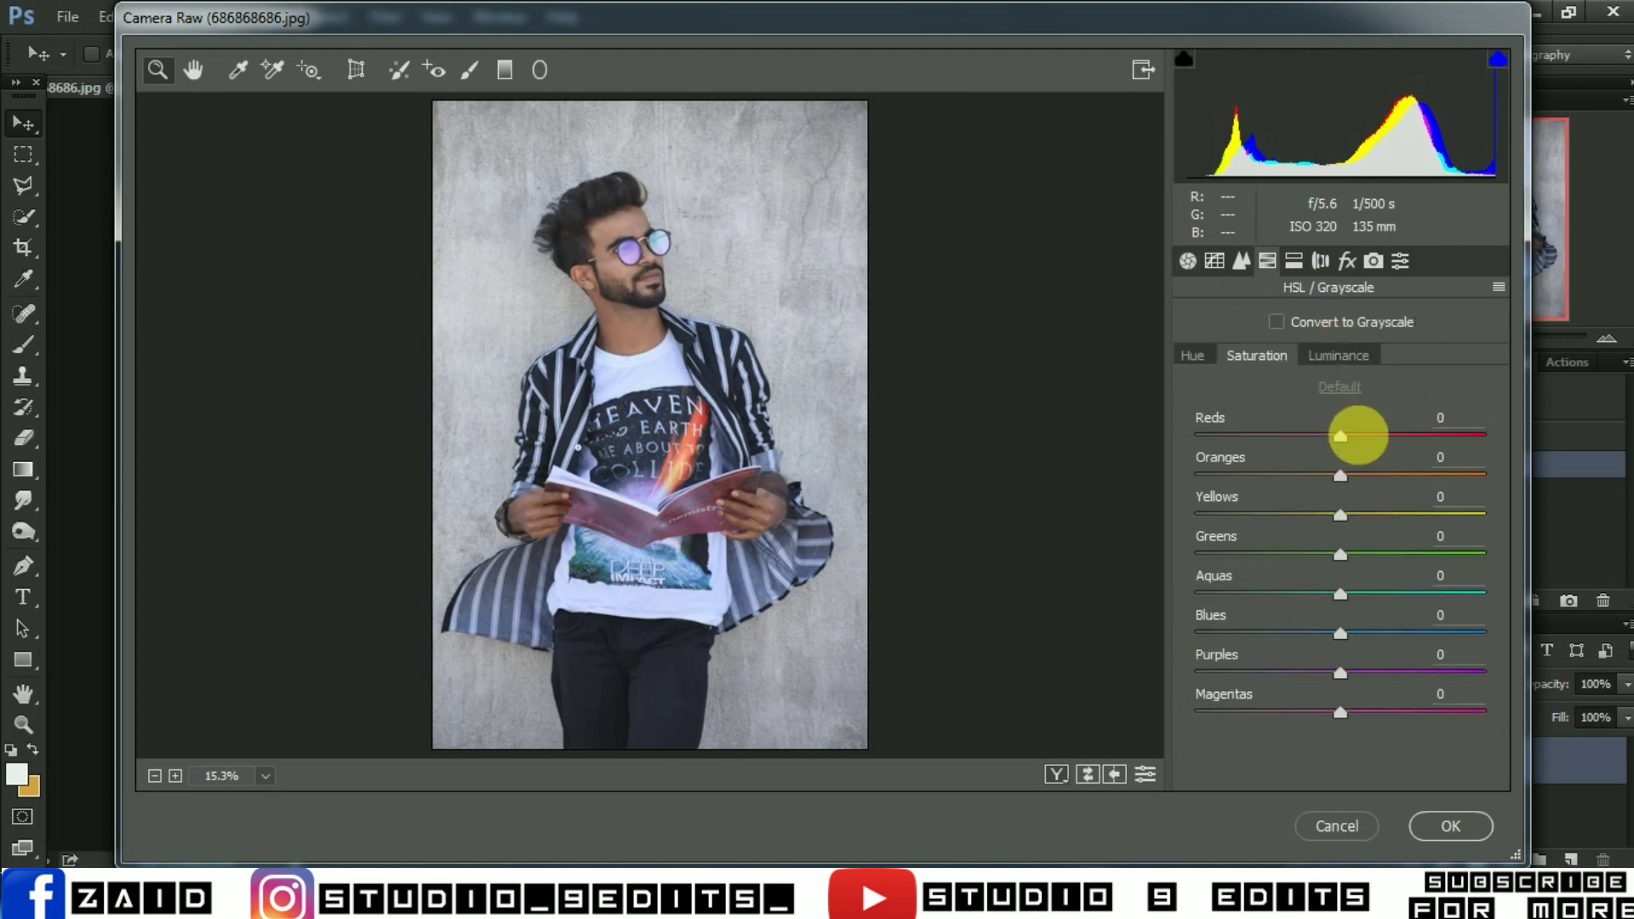
left_click(1374, 260)
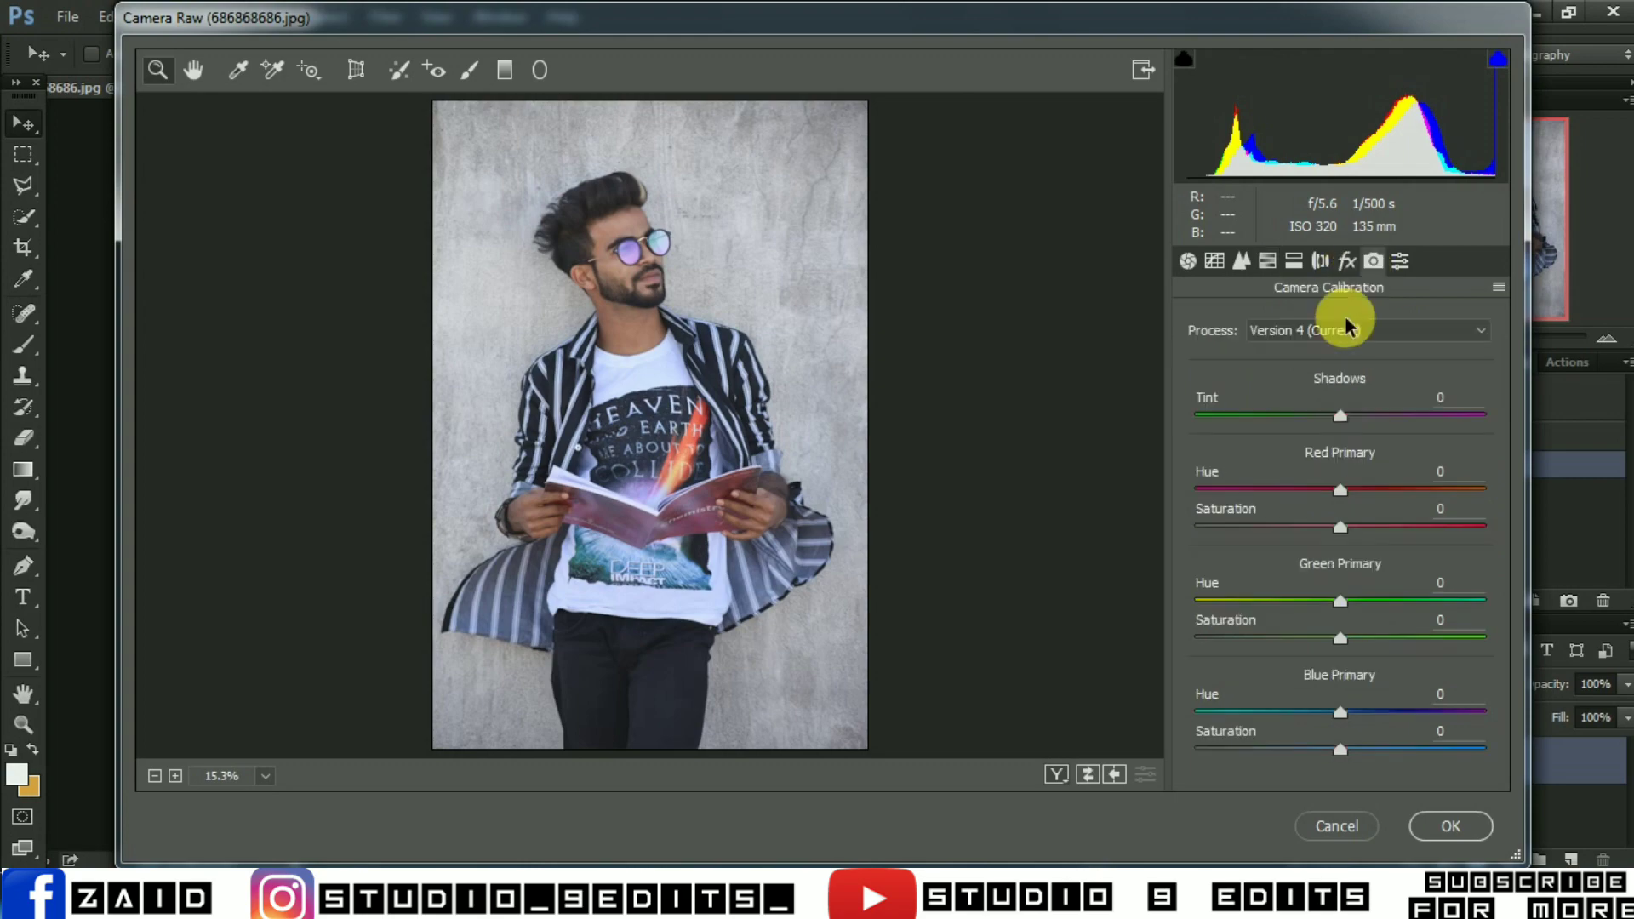
left_click_drag(1306, 656, 1277, 657)
left_click(1450, 826)
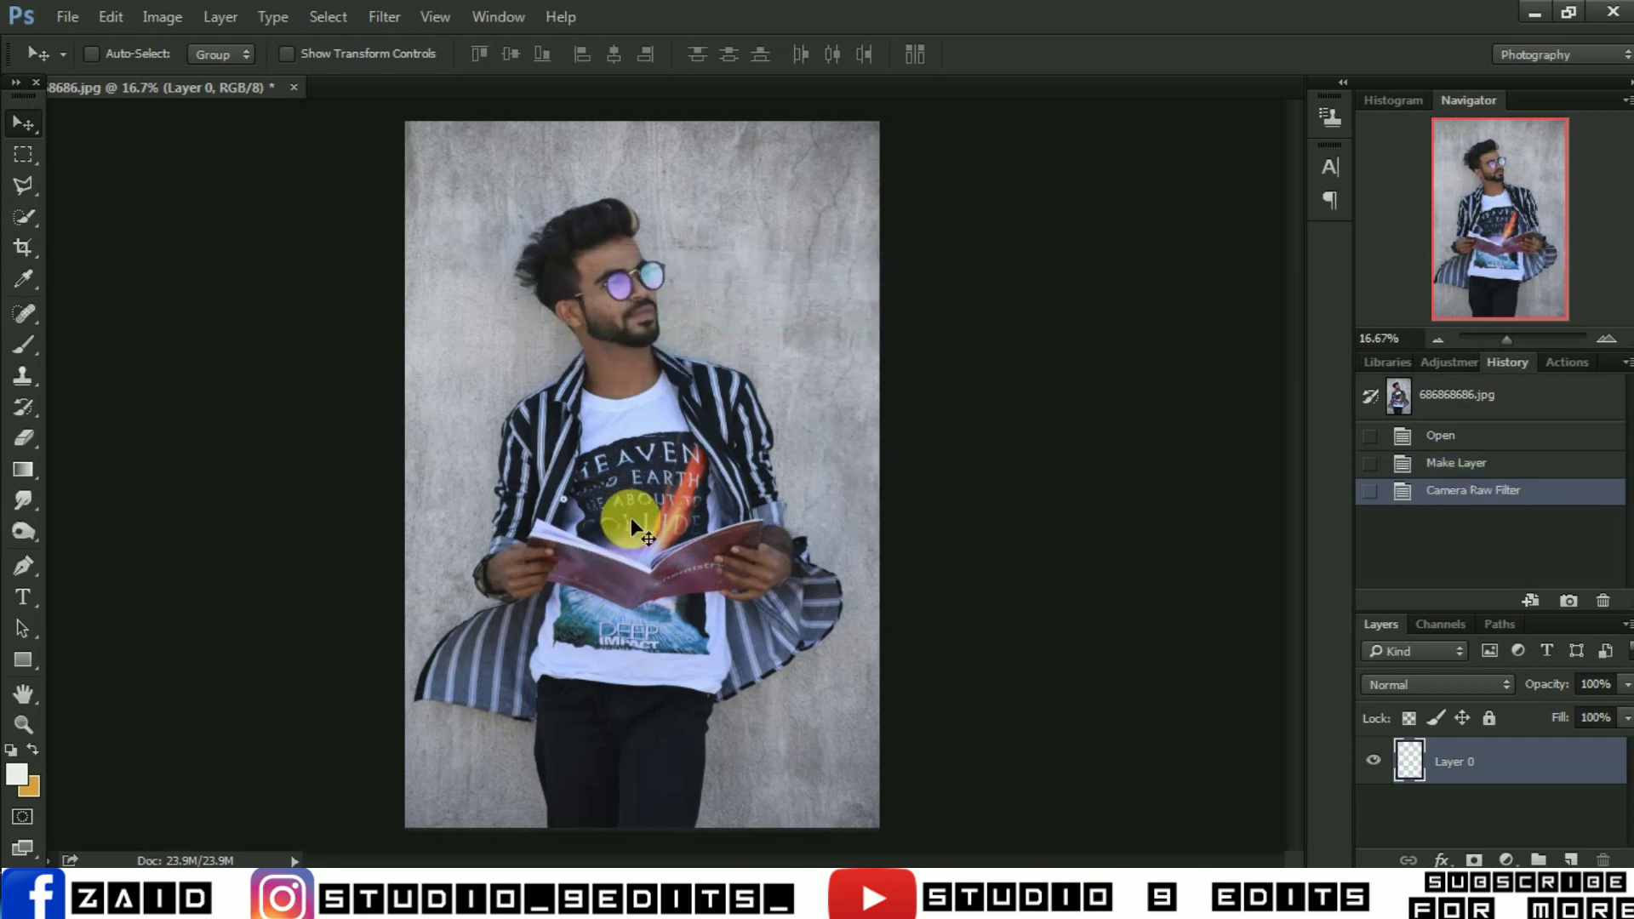
With the Mixer Brush, zoom in and blend the skin near the glasses and forehead
left_click(24, 341)
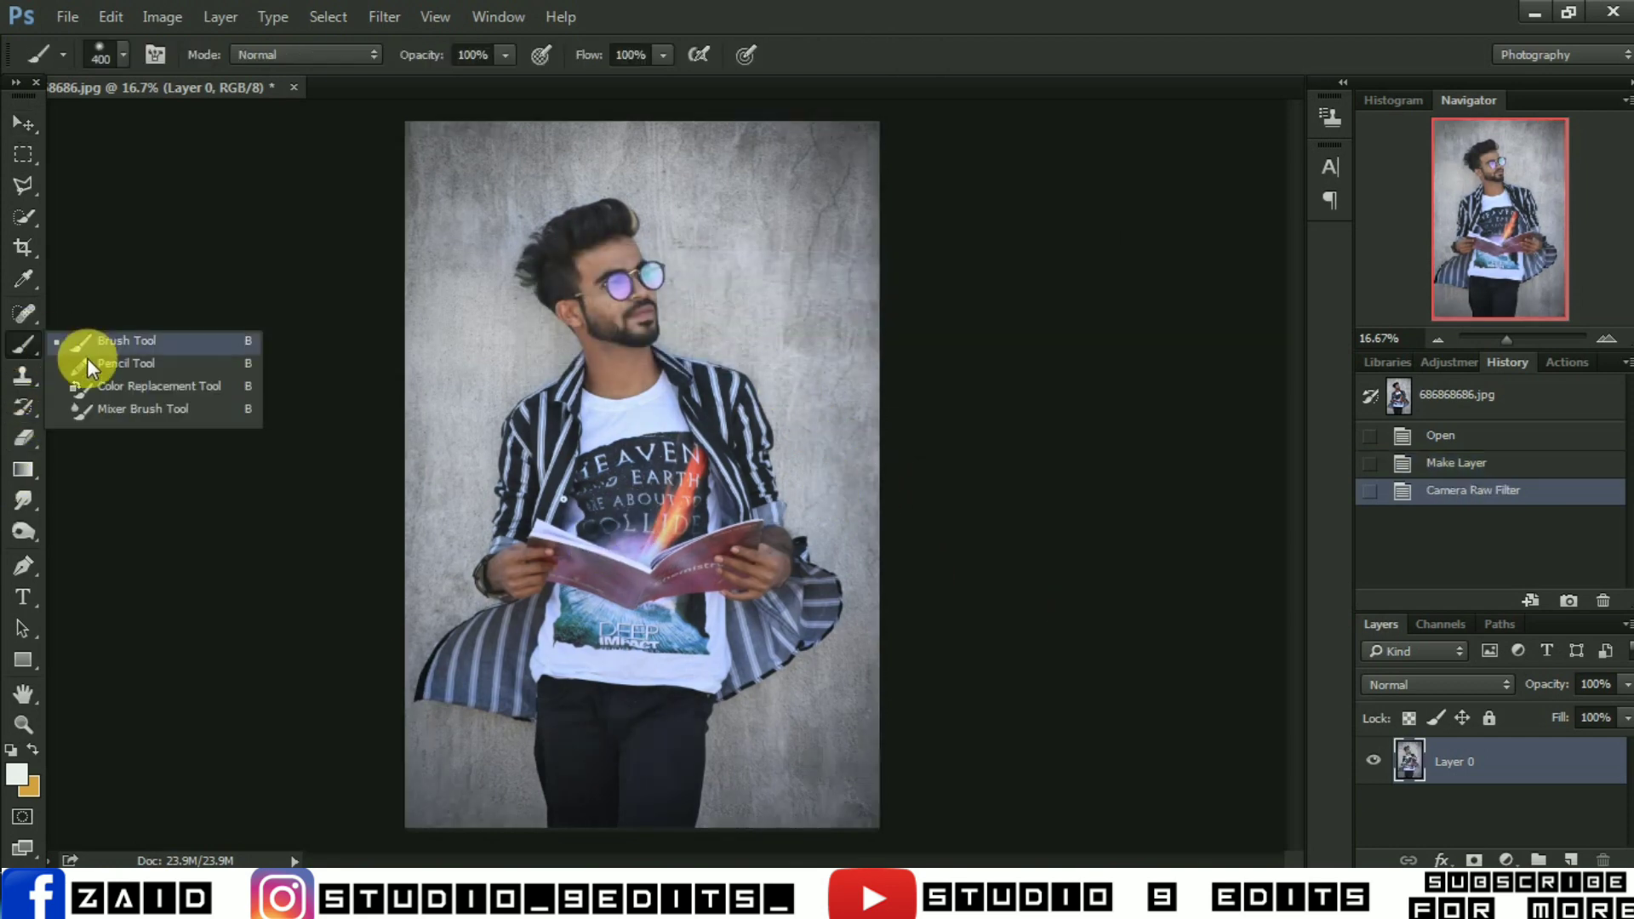
left_click(95, 412)
key("ctrl+plus")
key("ctrl+plus")
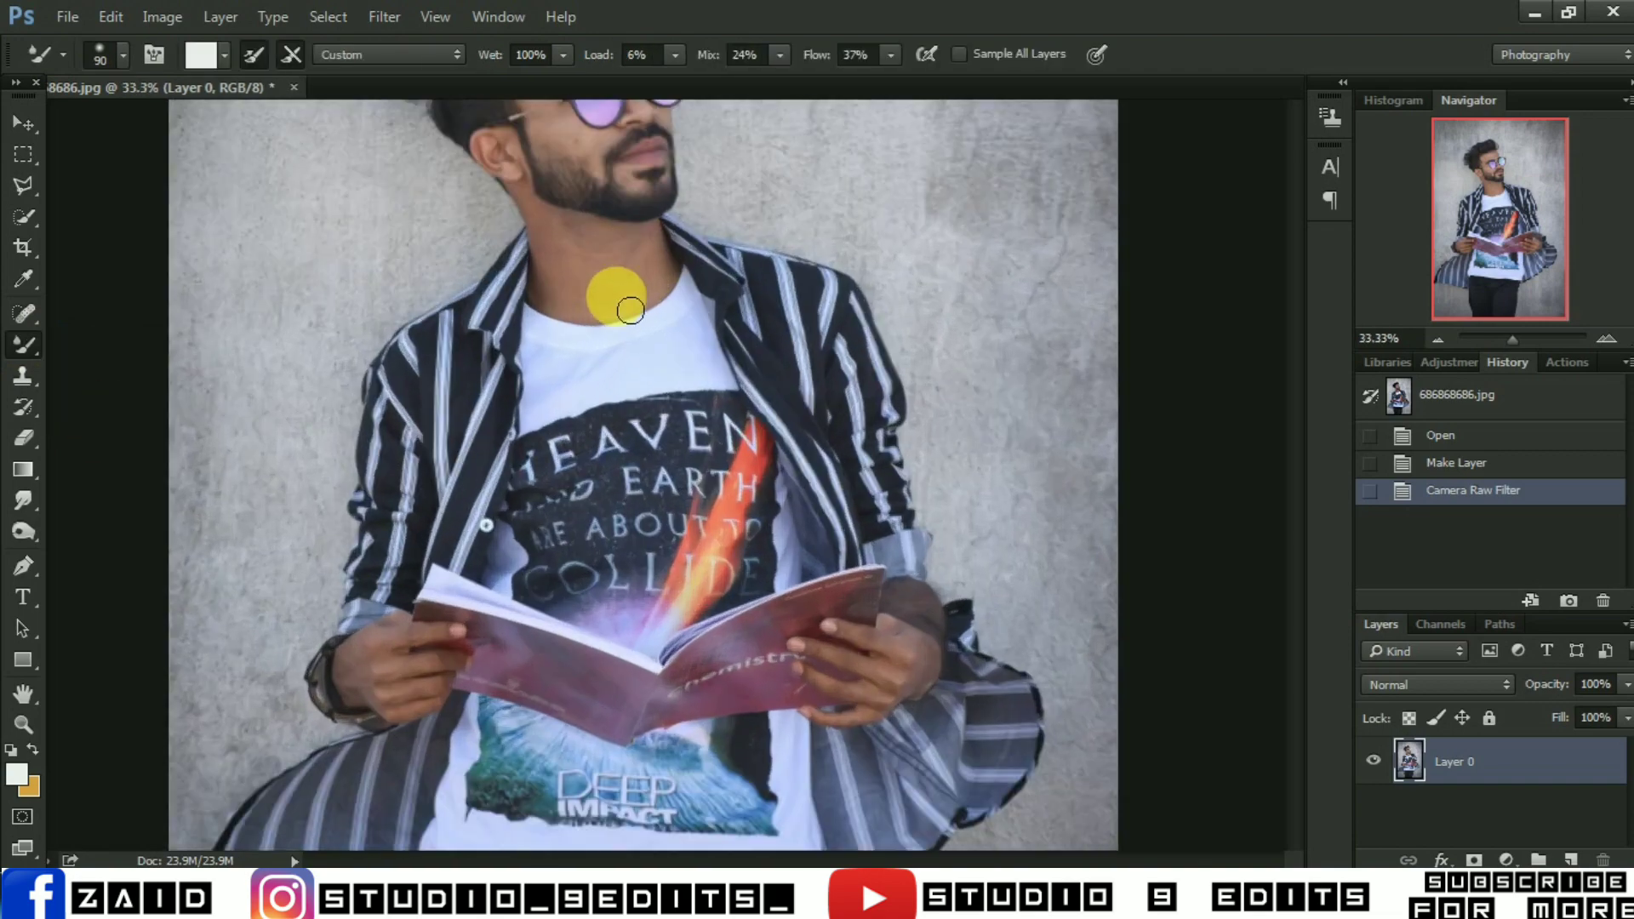
left_click_drag(613, 467, 627, 554)
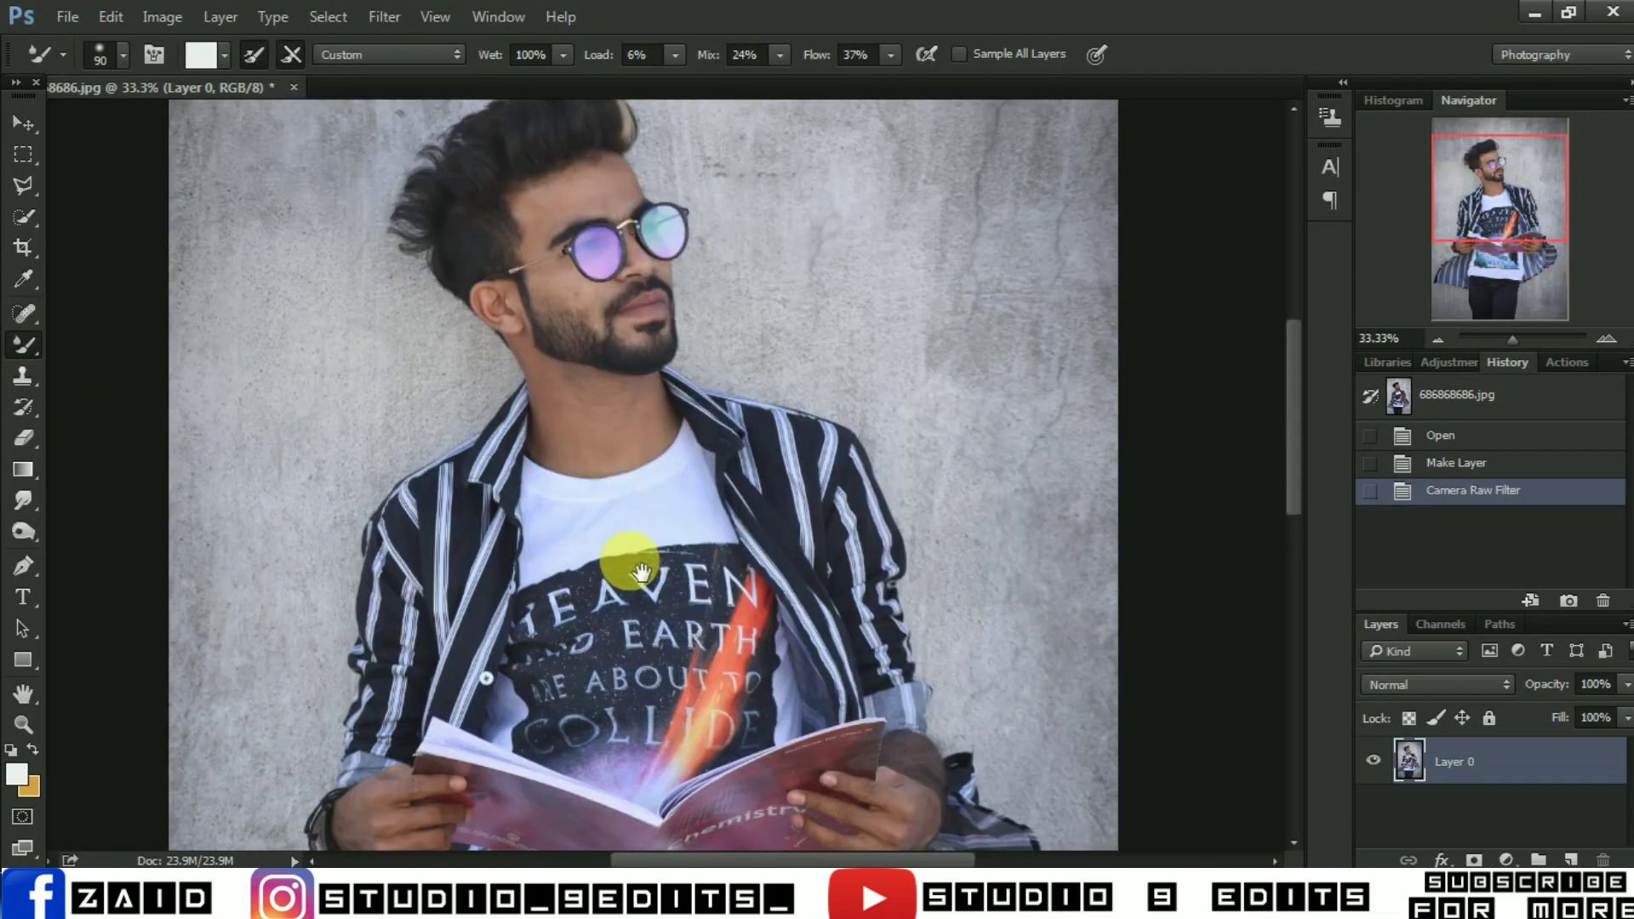
key("ctrl+plus")
key("ctrl+plus")
left_click_drag(565, 363, 660, 627)
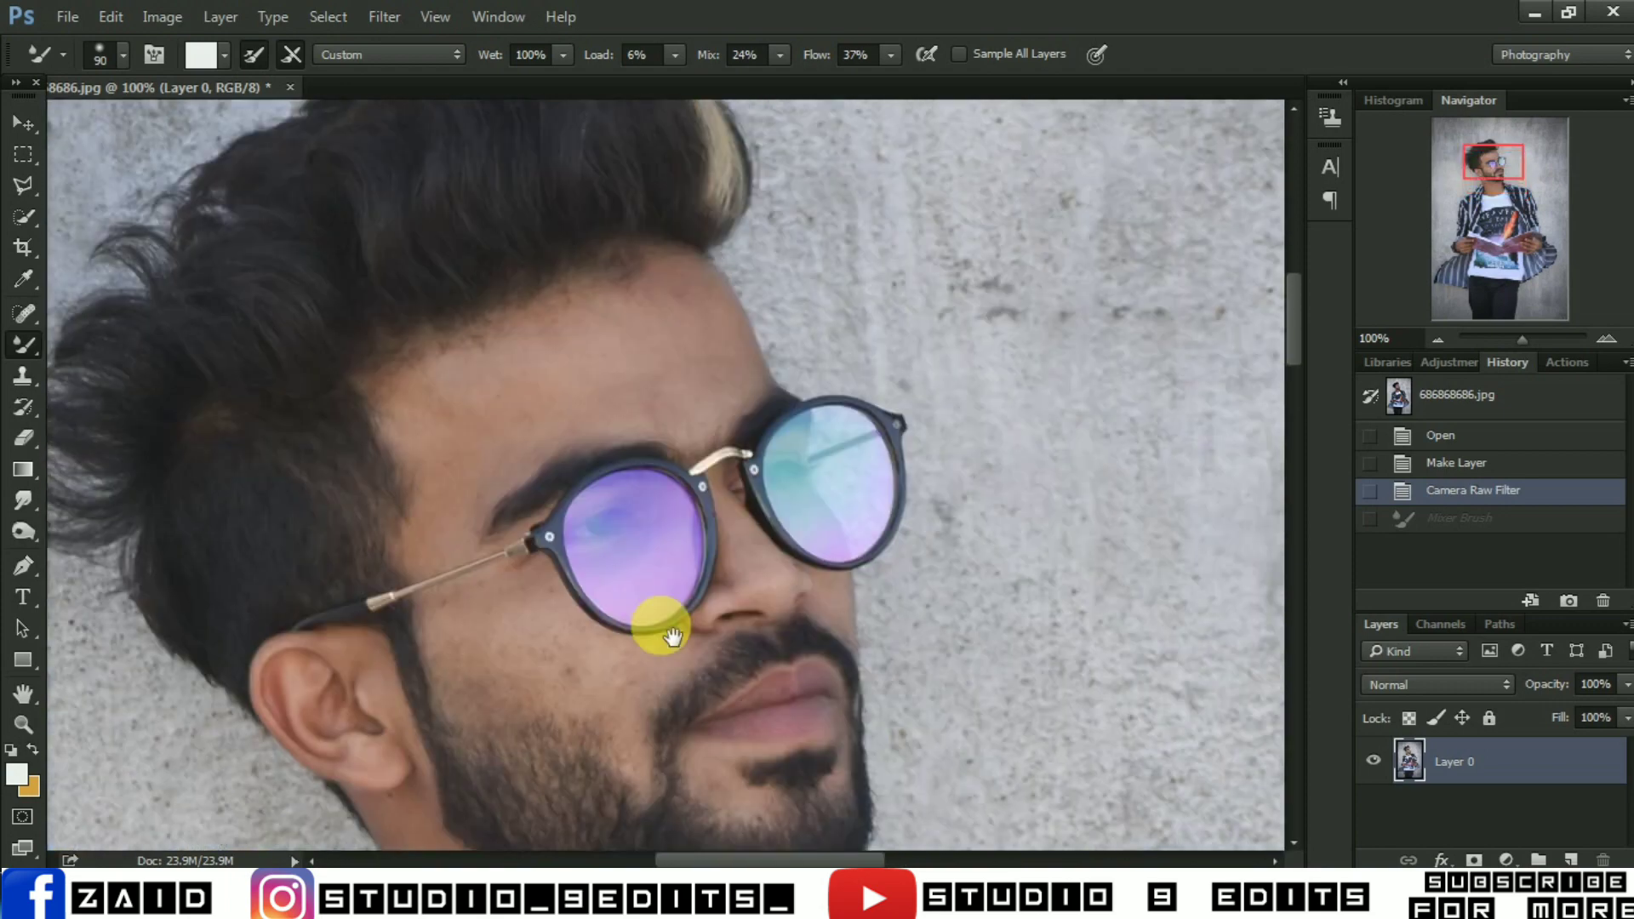
key("ctrl+plus")
key("ctrl+minus")
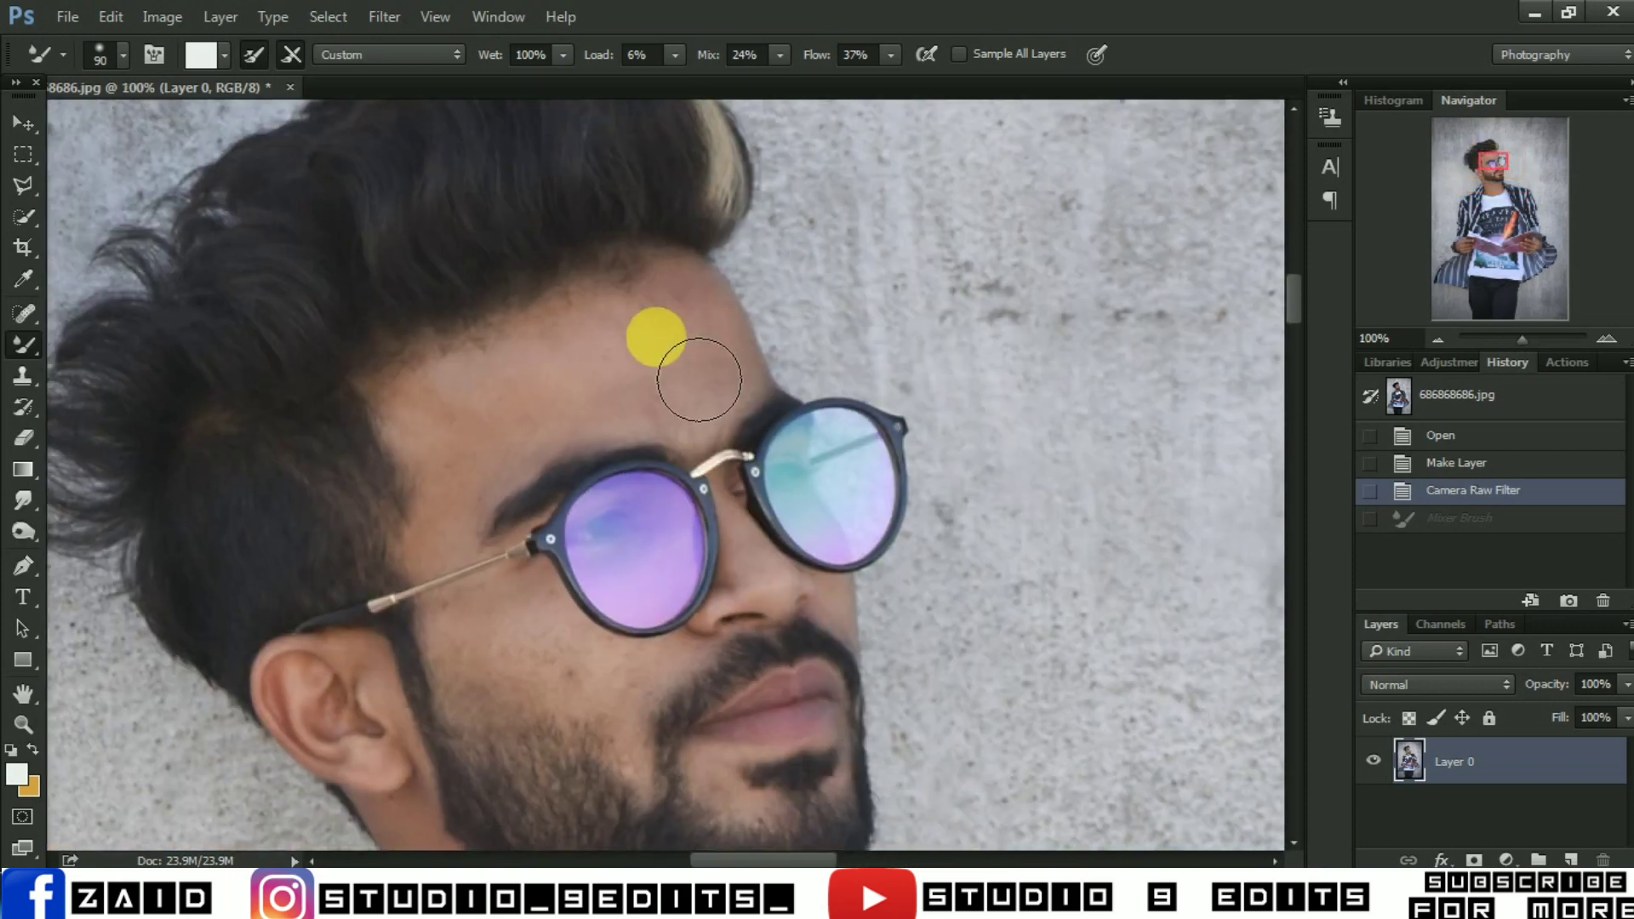
left_click_drag(638, 354, 624, 368)
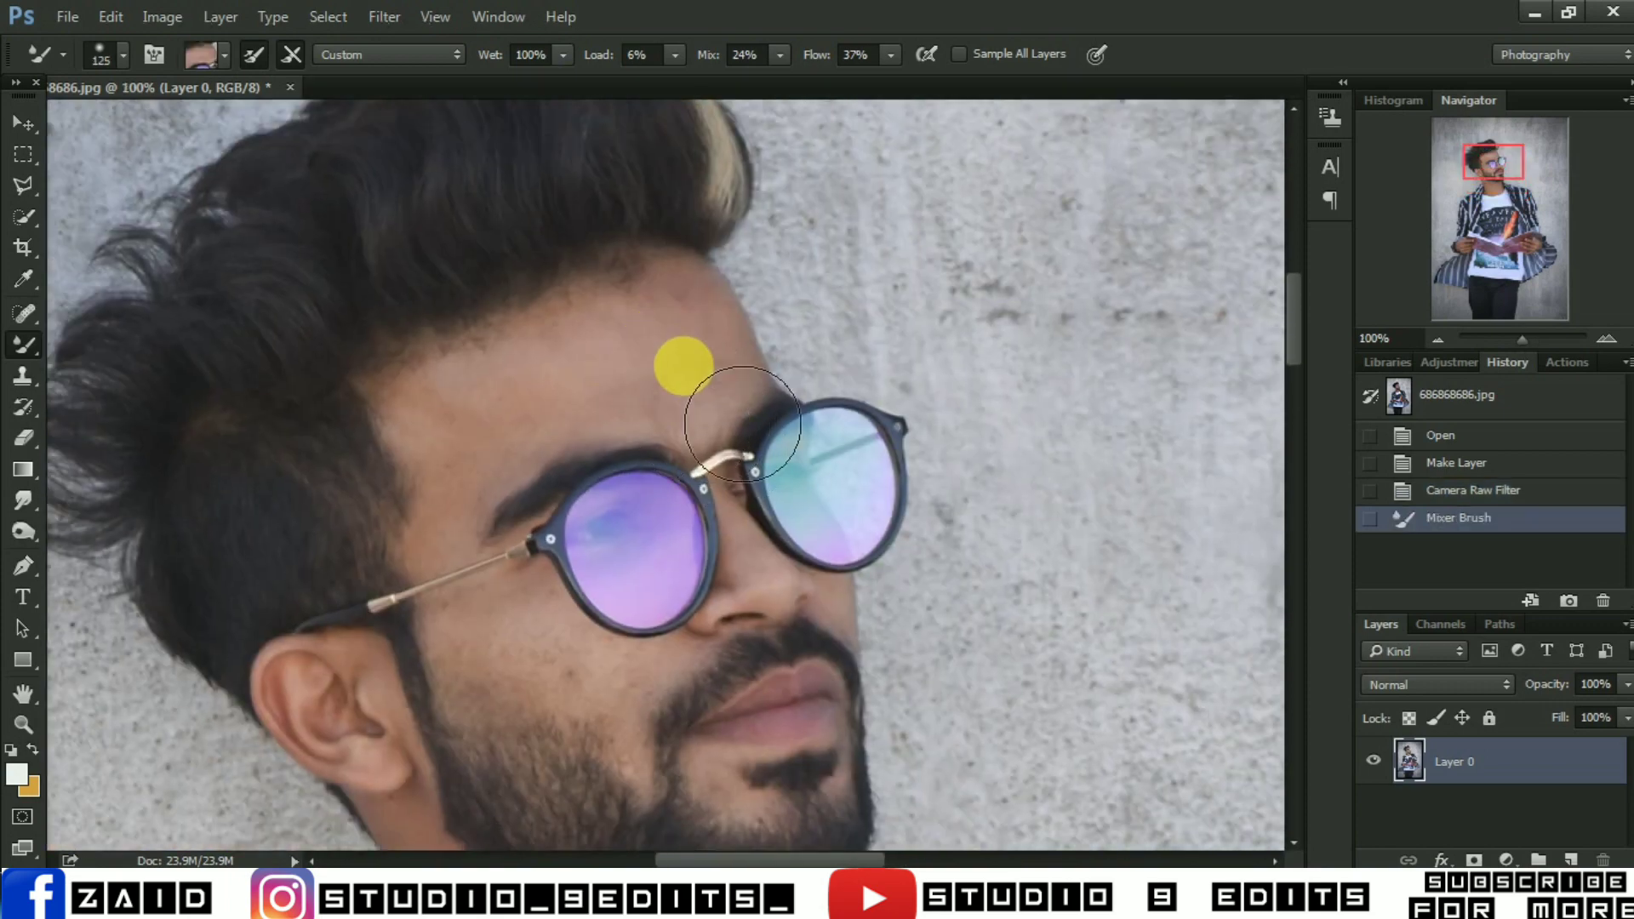
mouse_move(742, 423)
left_mouse_down()
mouse_move(749, 456)
mouse_move(541, 390)
mouse_move(668, 416)
mouse_move(618, 568)
mouse_move(660, 169)
left_mouse_up()
Use a smaller Mixer Brush to smooth the cheeks beside the nose
key("bracketleft")
key("bracketleft")
key("bracketleft")
key("ctrl+plus")
left_click_drag(438, 445, 510, 426)
left_click_drag(583, 555, 630, 477)
key("bracketleft")
key("bracketleft")
mouse_move(664, 639)
left_mouse_down()
mouse_move(810, 460)
mouse_move(466, 310)
mouse_move(554, 584)
mouse_move(529, 558)
mouse_move(721, 606)
left_mouse_up()
Smooth the neck below the beard and the ear, then fit the image on screen
key("bracketleft")
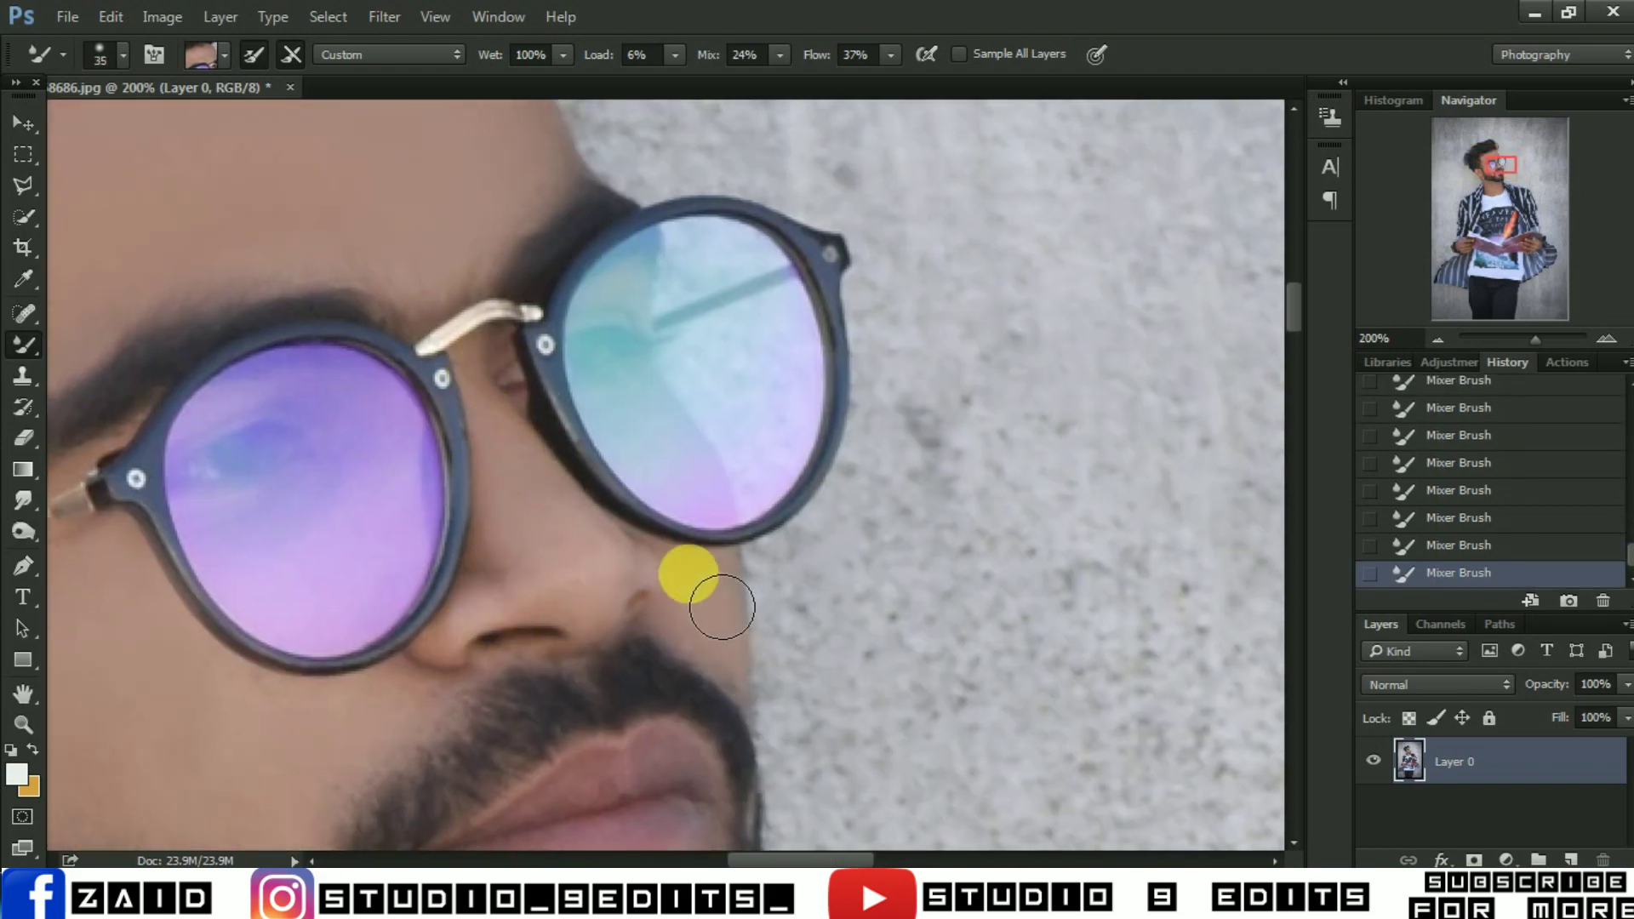
scroll(722, 607, "down", 5)
scroll(656, 365, "down", 1)
key("ctrl+minus")
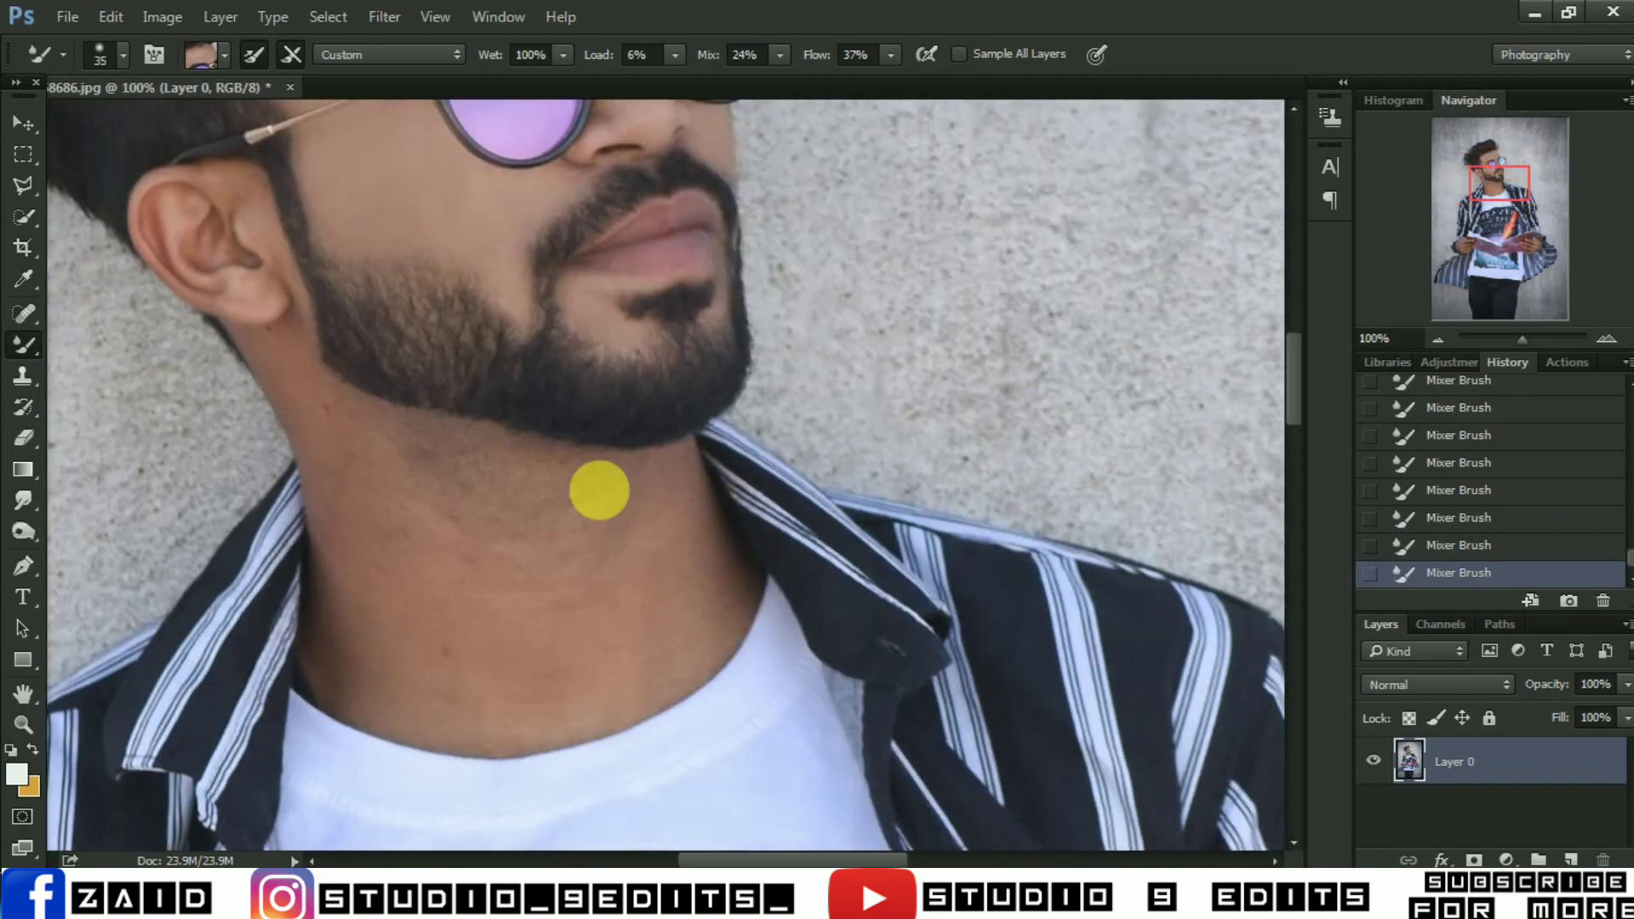
key("bracketright")
key("bracketright")
key("bracketright")
left_click_drag(605, 743, 584, 638)
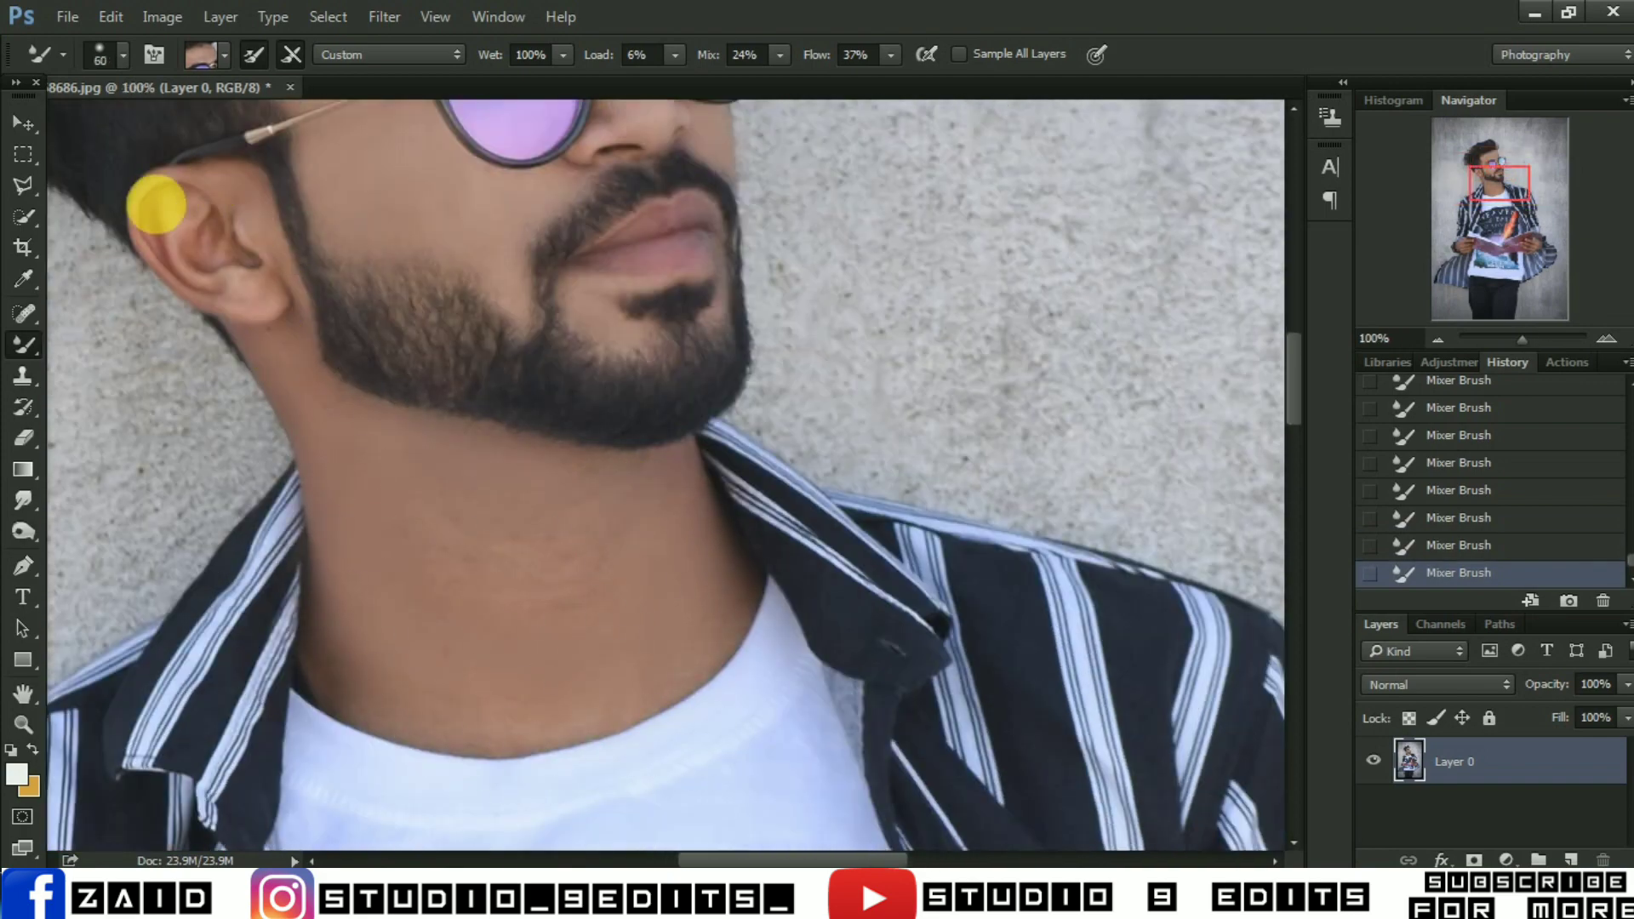
mouse_move(156, 204)
left_mouse_down()
mouse_move(224, 256)
mouse_move(285, 338)
mouse_move(262, 248)
mouse_move(273, 284)
left_mouse_up()
key("ctrl+0")
Reopen the Camera Raw Filter on the portrait
left_click(23, 124)
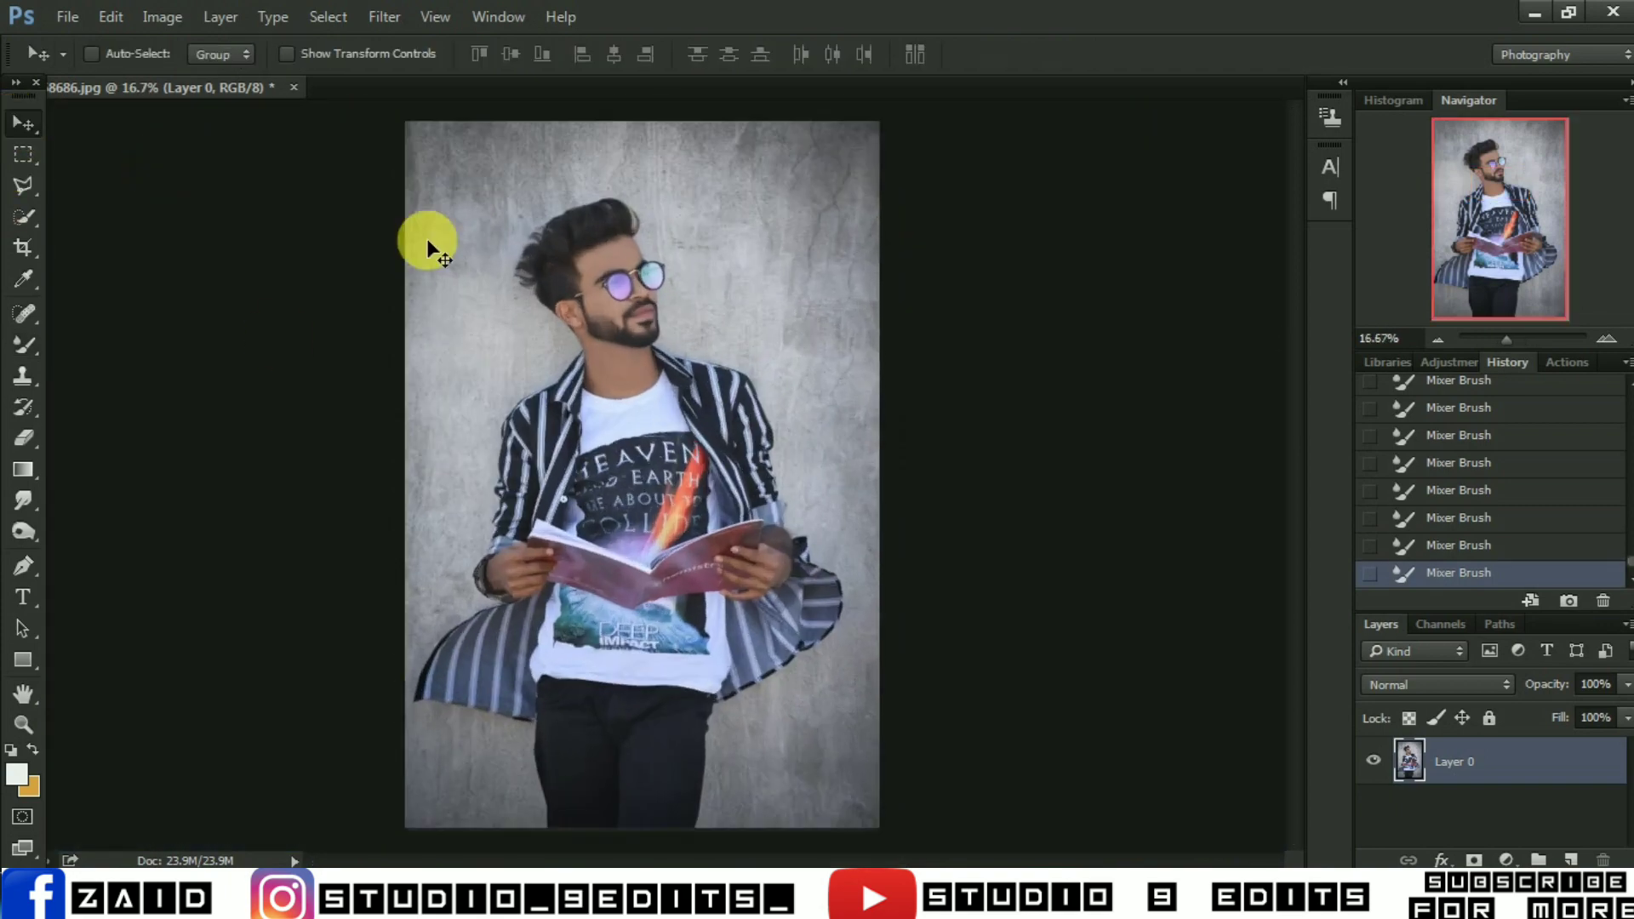
key("ctrl+plus")
key("ctrl+minus")
left_click(384, 16)
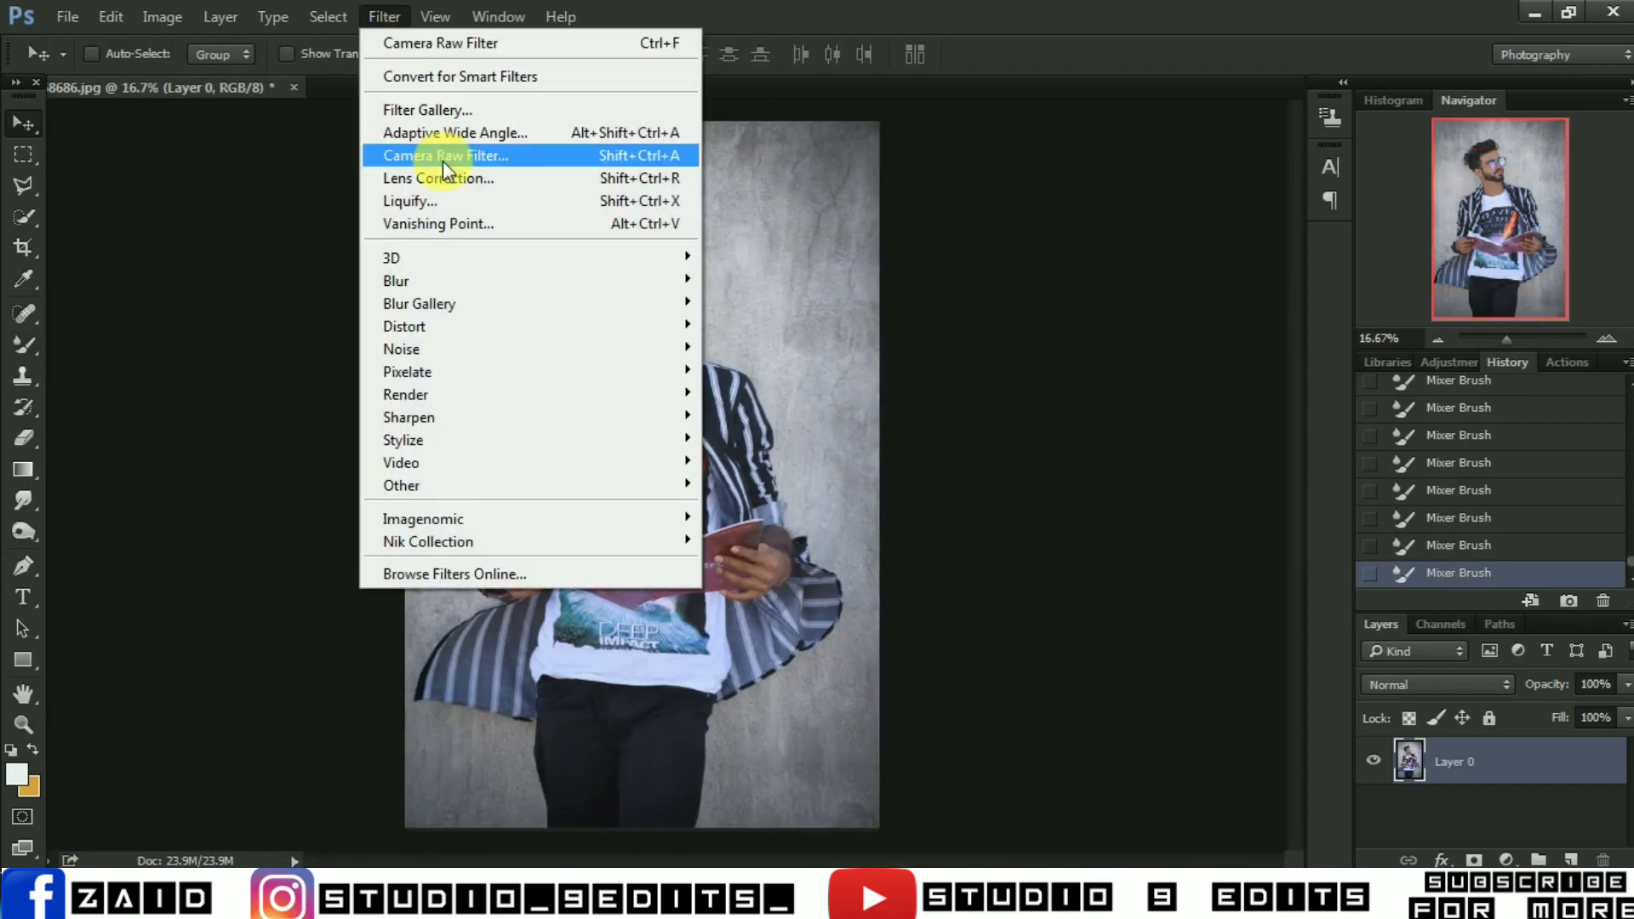
left_click(443, 161)
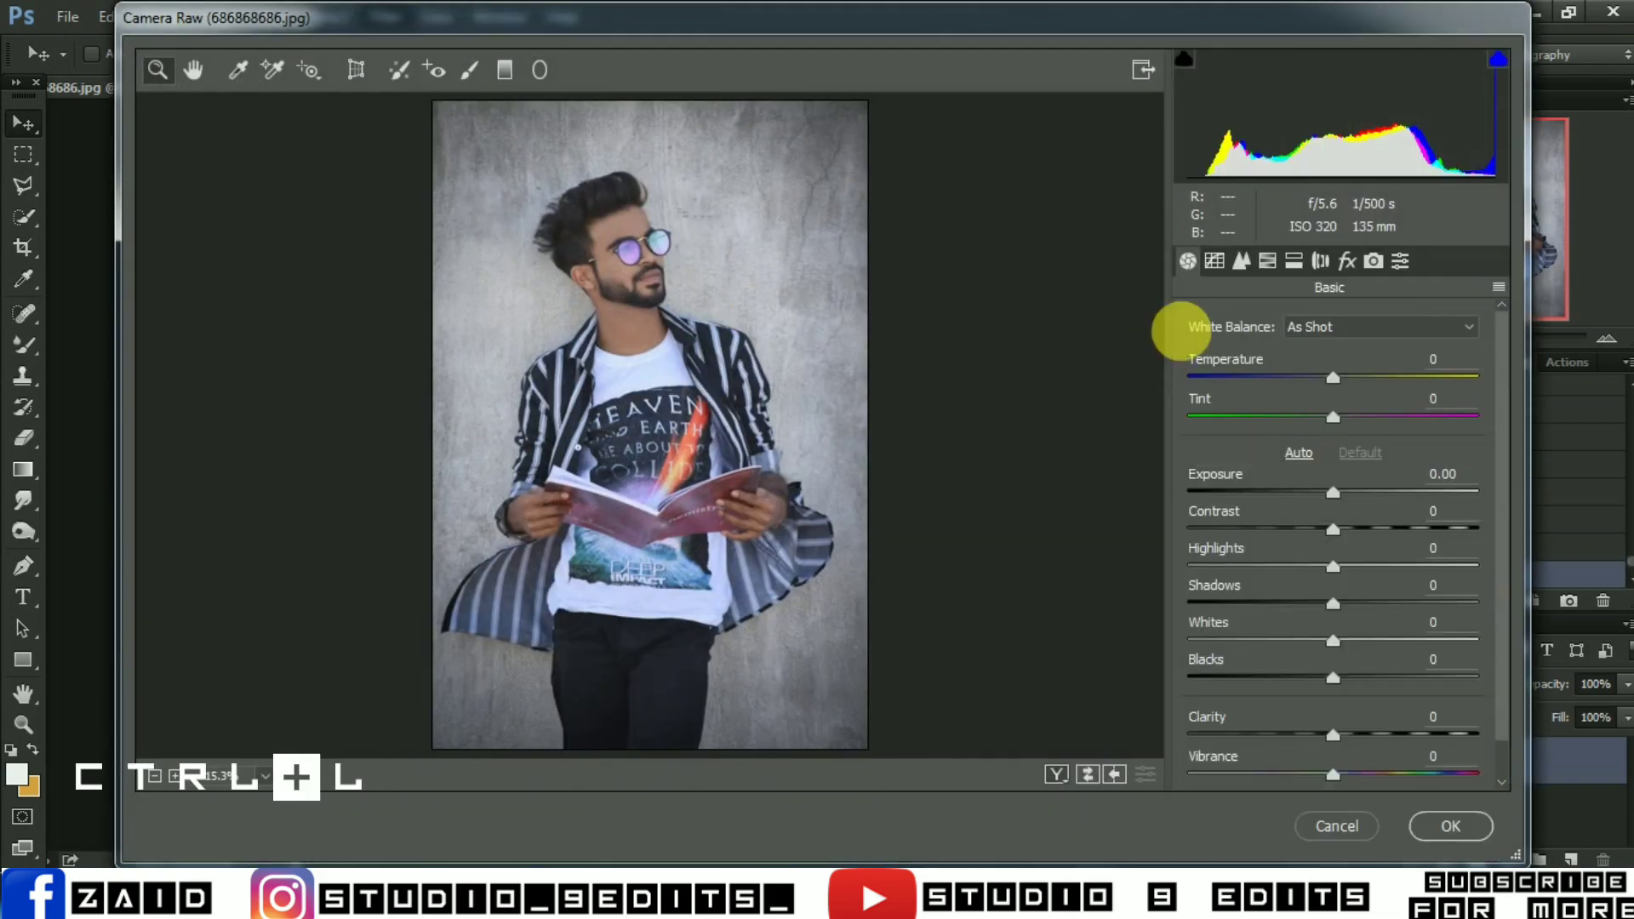
Lighten oranges to +48, adjust red saturation, lift blacks to +19, and apply
left_click(1266, 260)
left_click(1339, 355)
left_click_drag(1340, 474, 1409, 474)
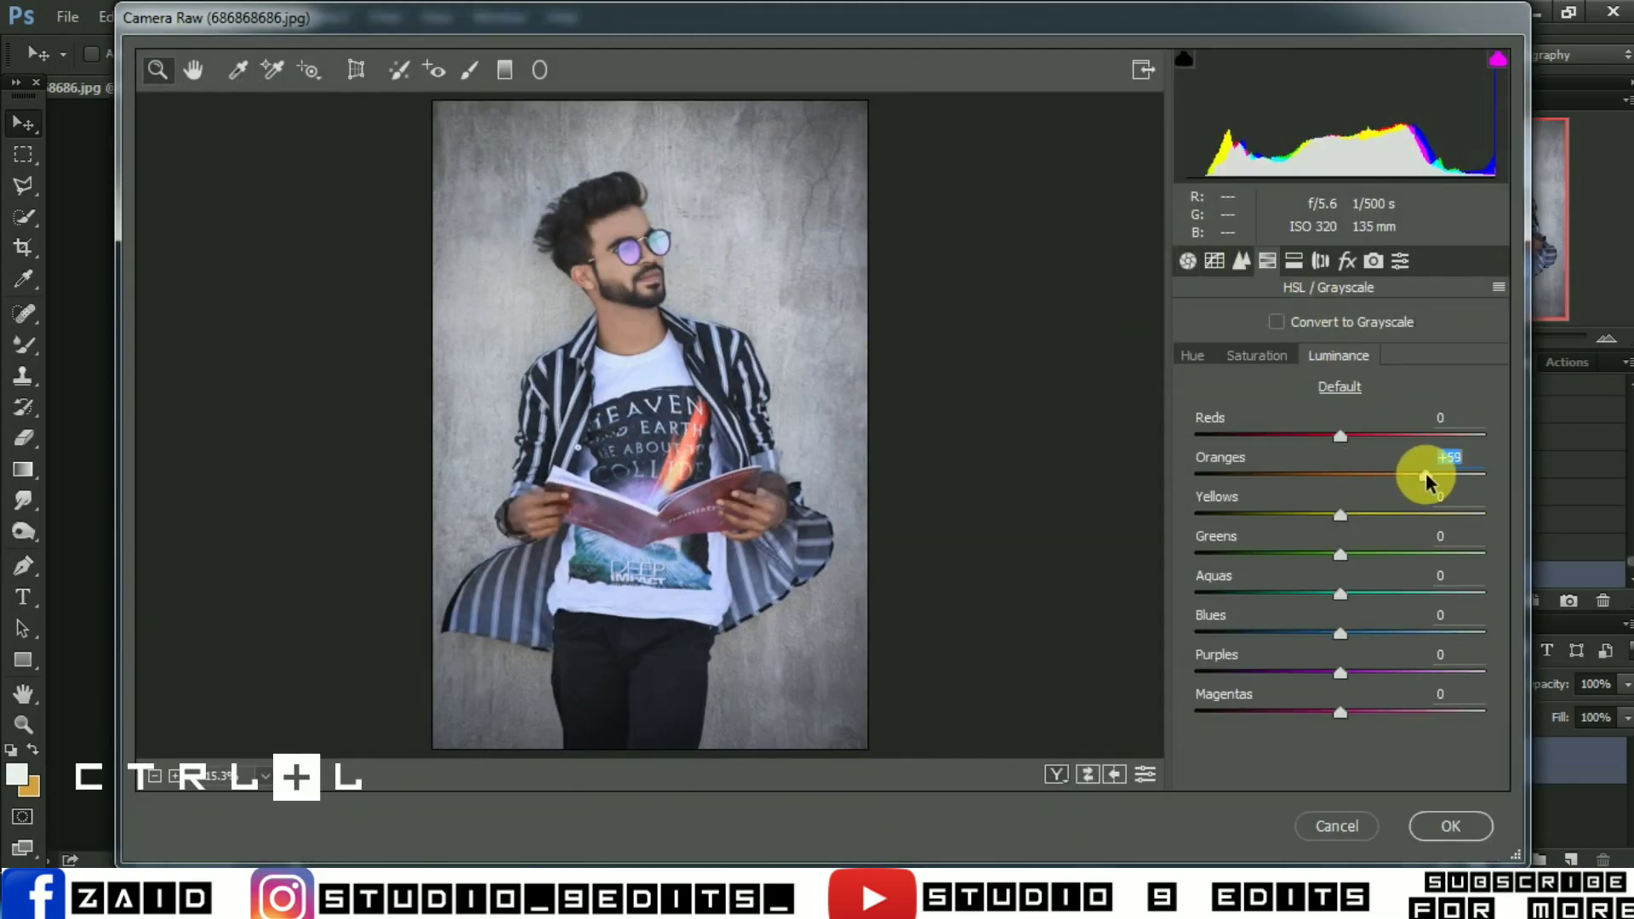
left_click(1255, 355)
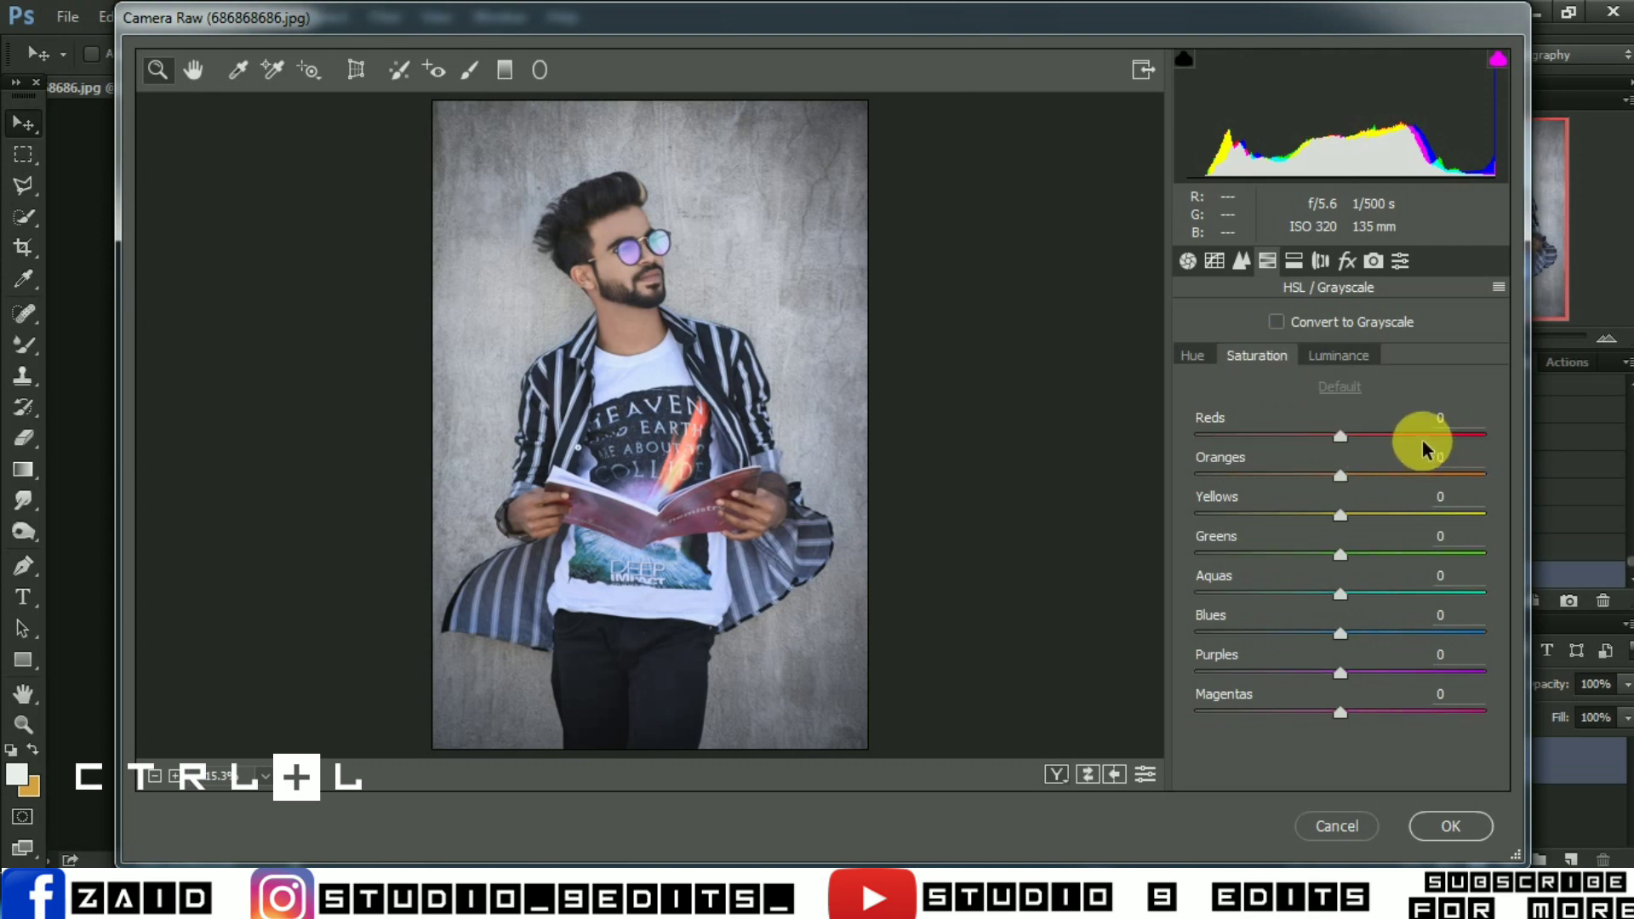
left_click(1187, 260)
left_click_drag(1333, 678, 1361, 678)
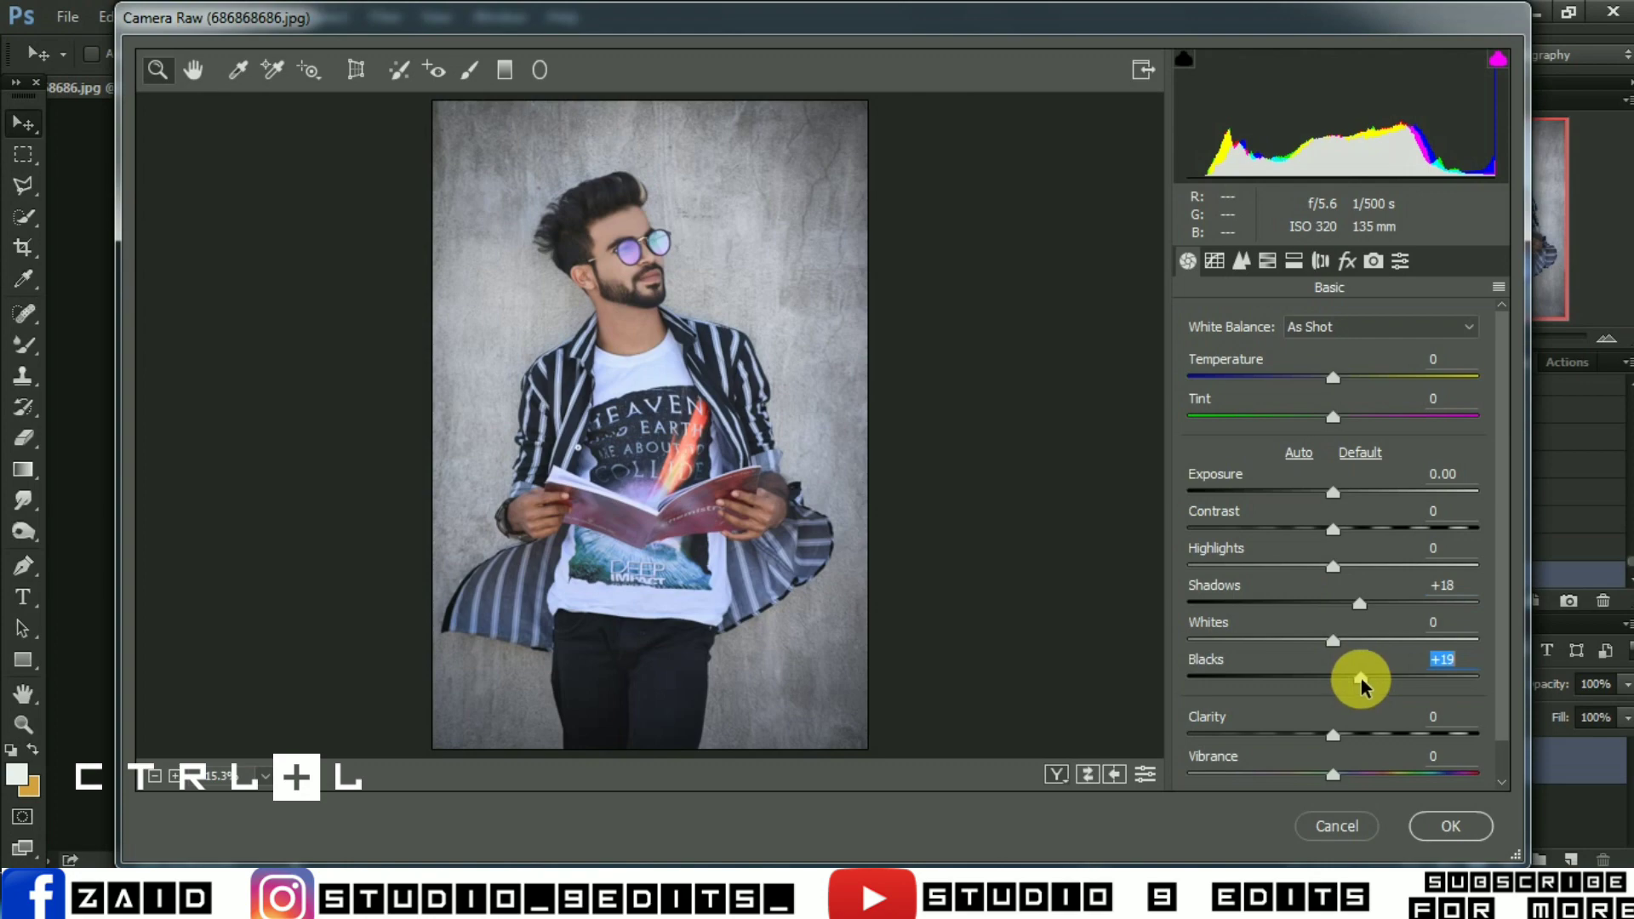
left_click(1450, 825)
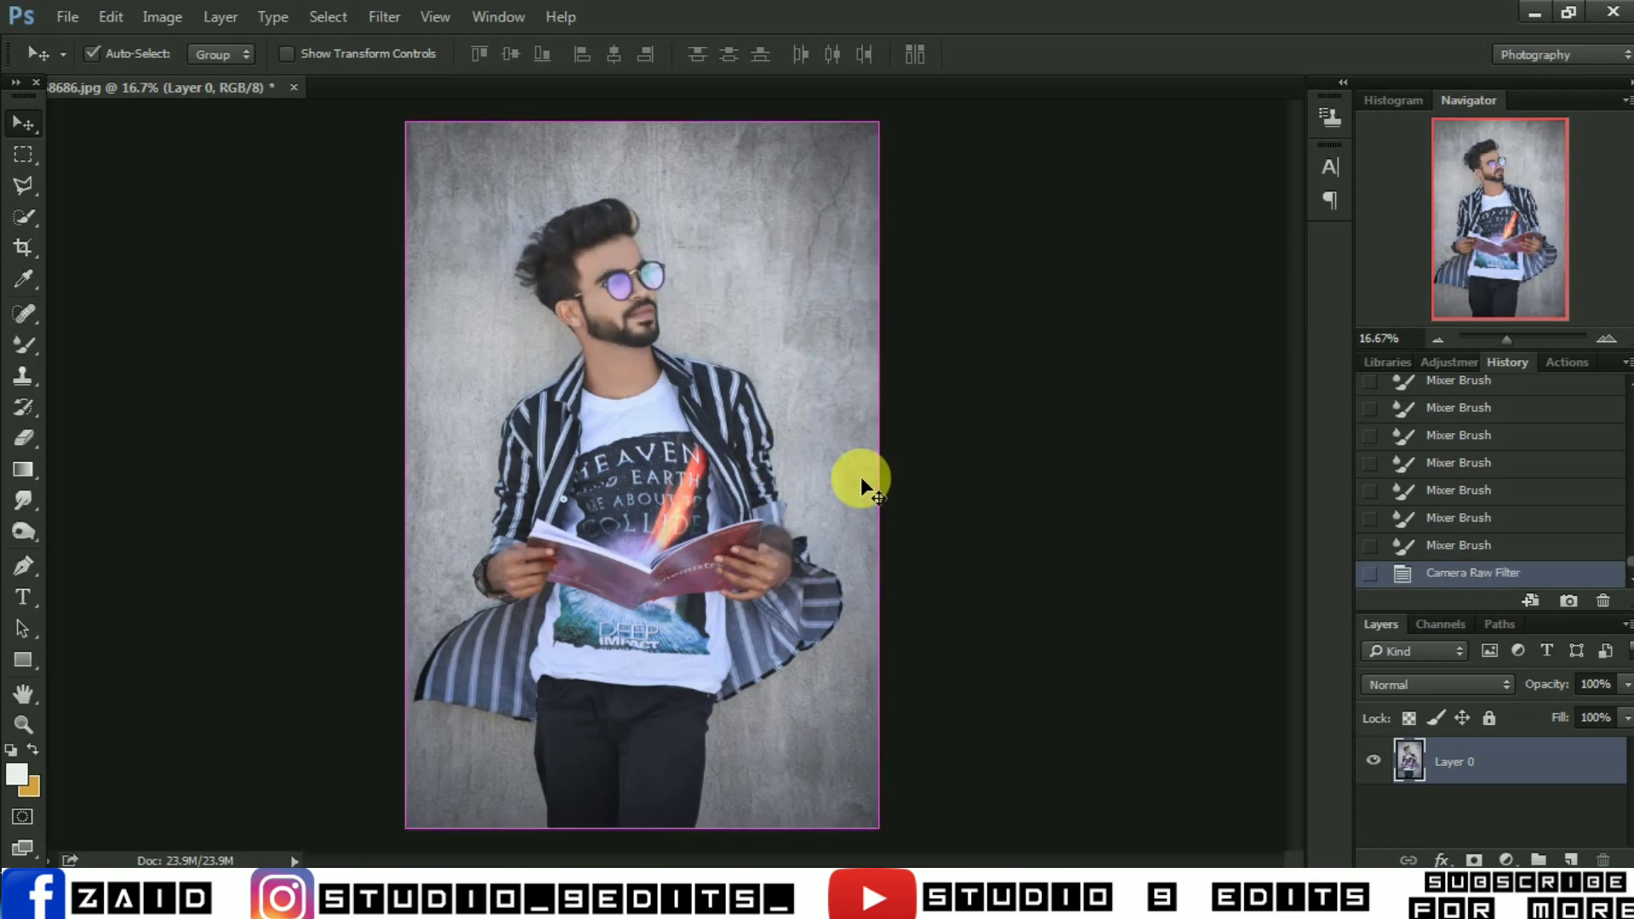
Apply Levels (Ctrl+L), moving the black input slider right and the white input to 239
key("ctrl+l")
left_click_drag(1181, 372, 1165, 381)
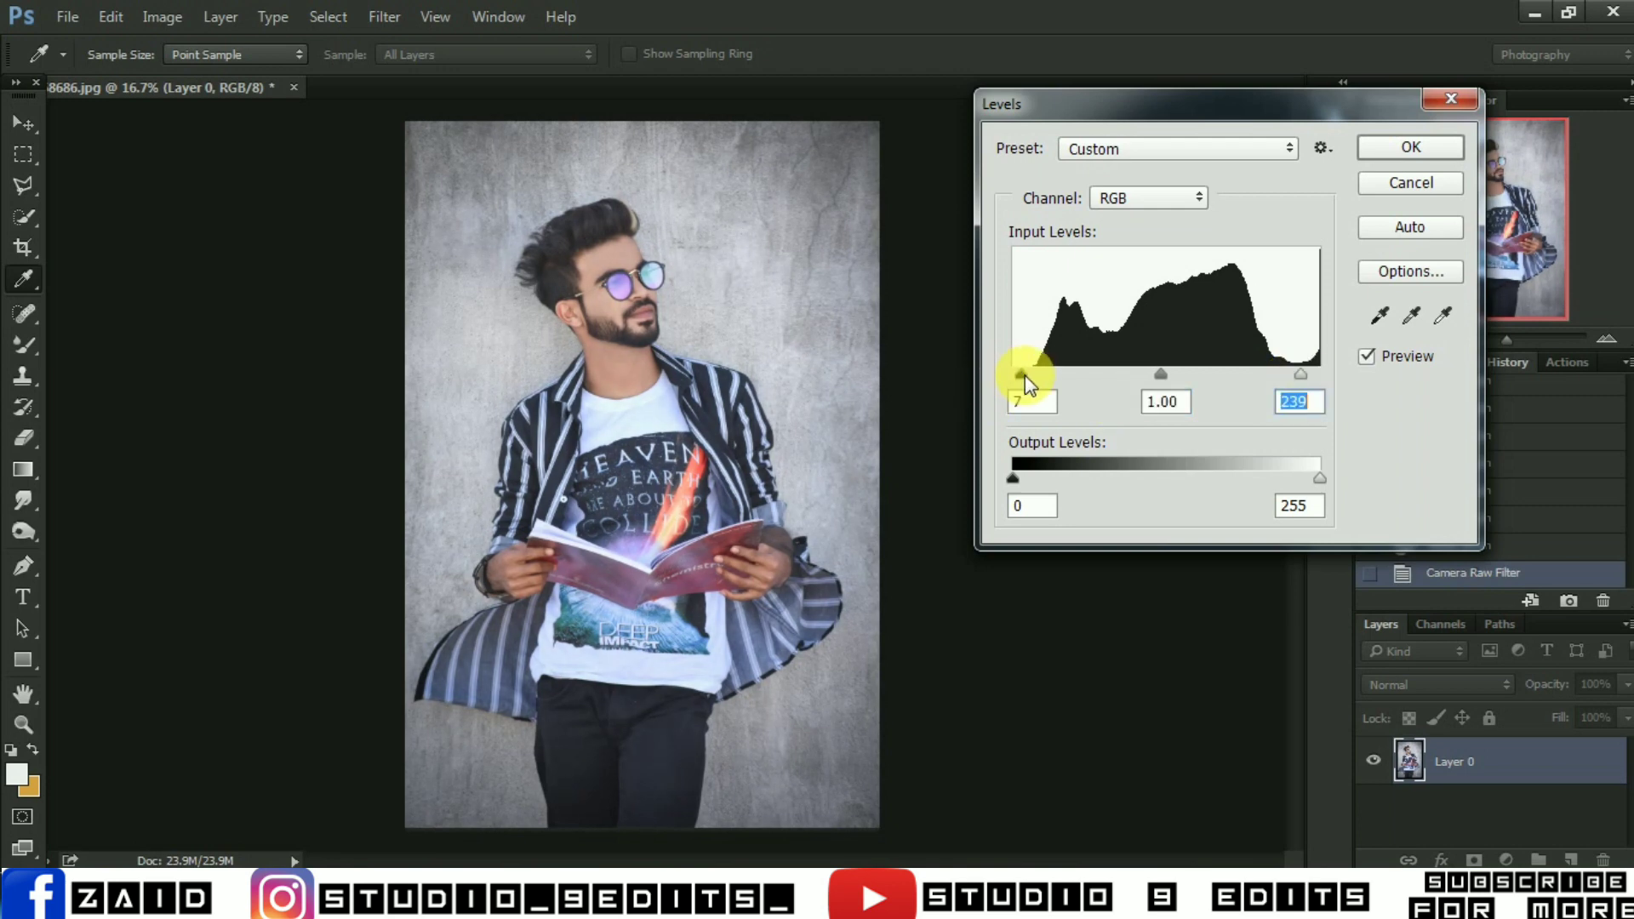
left_click_drag(1024, 375, 1028, 374)
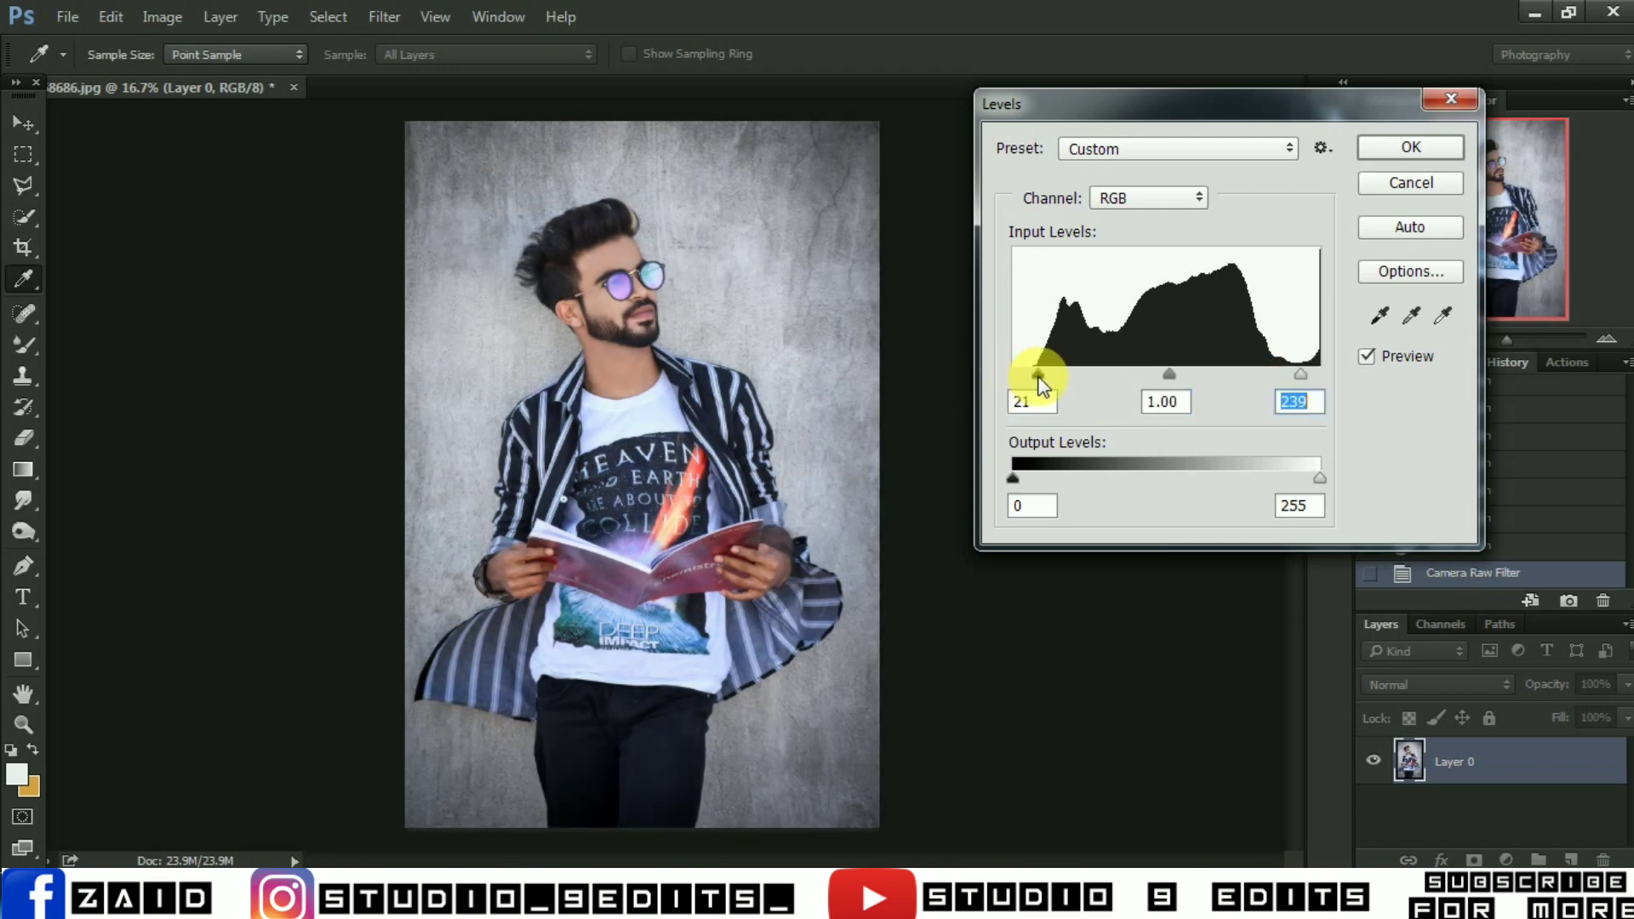
left_click(1409, 149)
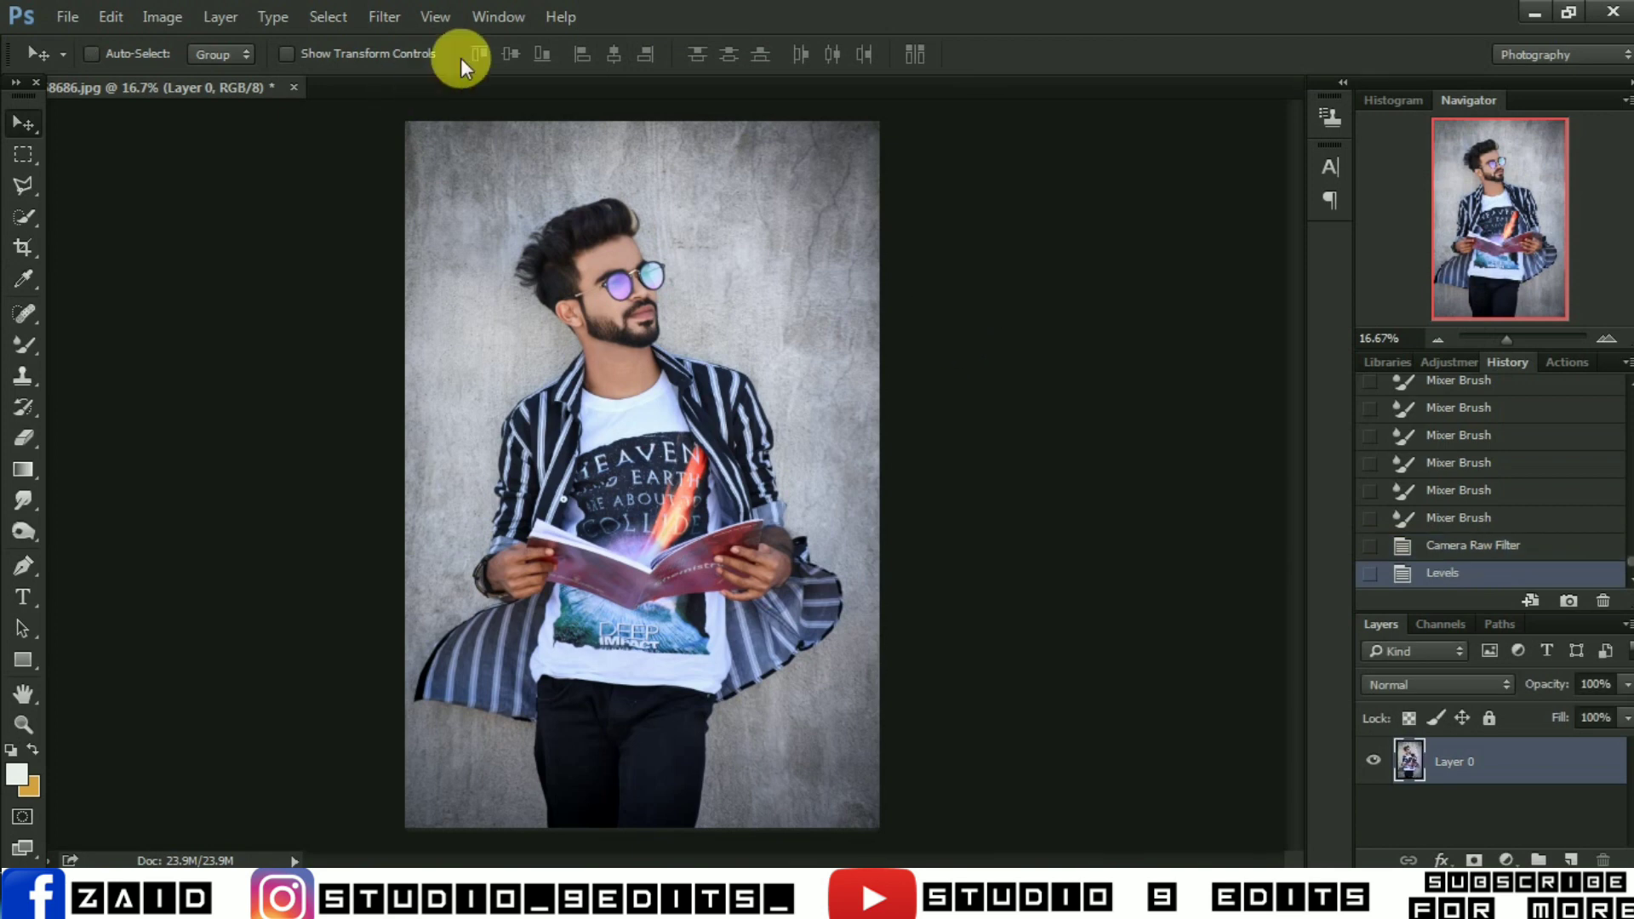
left_click(387, 16)
In Camera Raw, lighten the oranges, drop Aquas saturation to -26, and apply
left_click(428, 152)
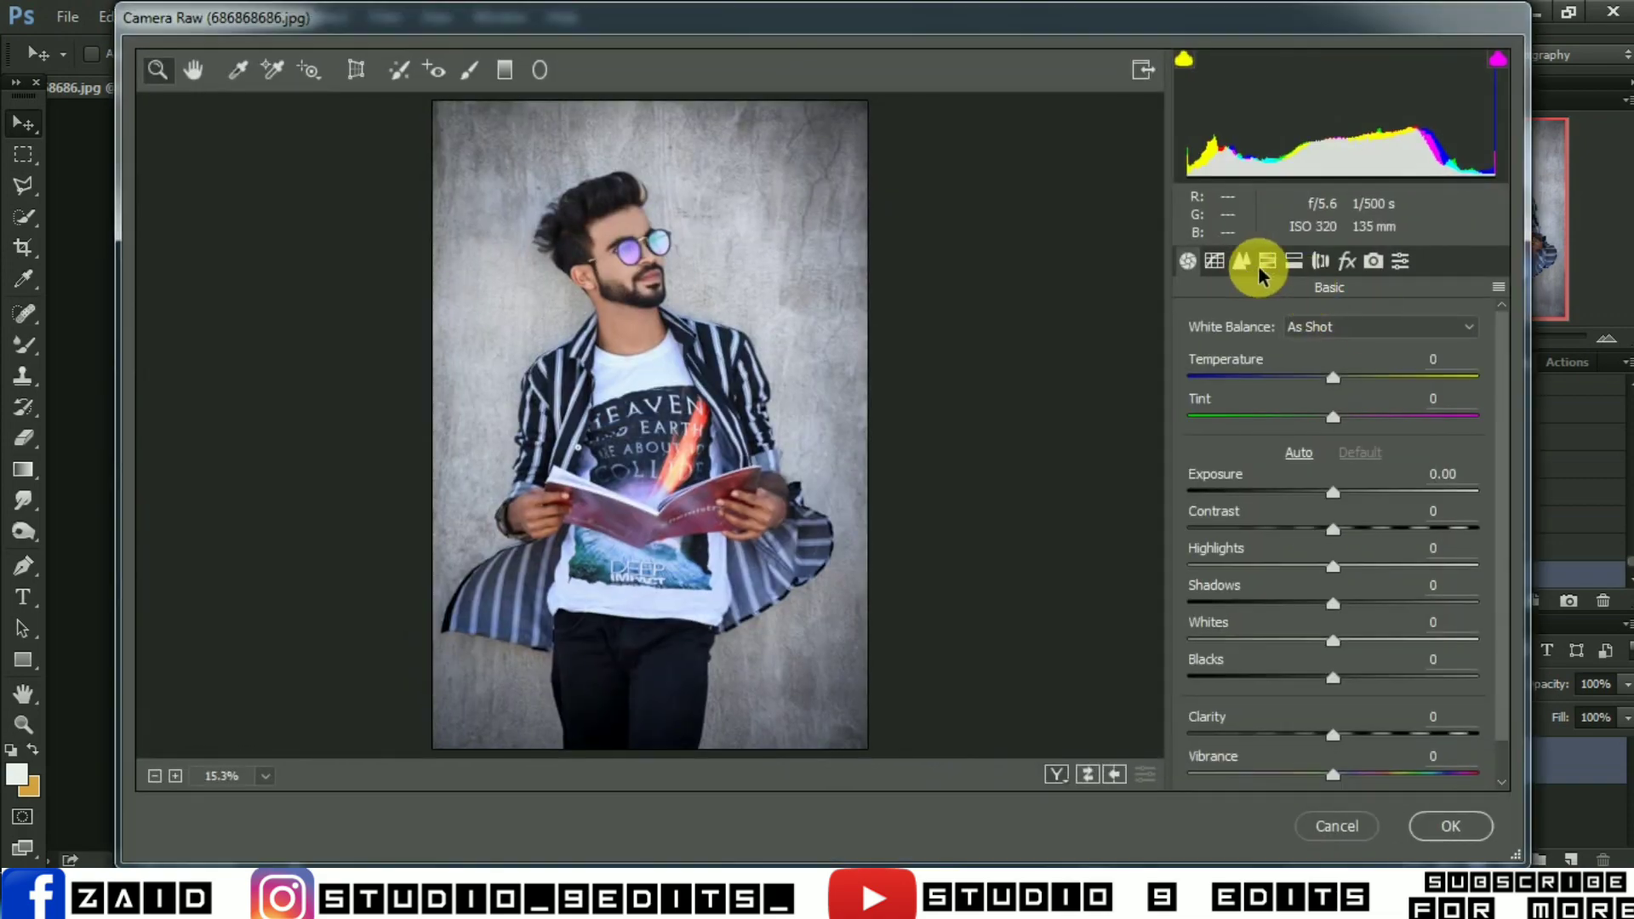
left_click(1267, 260)
left_click(1335, 355)
left_click_drag(1376, 474, 1371, 473)
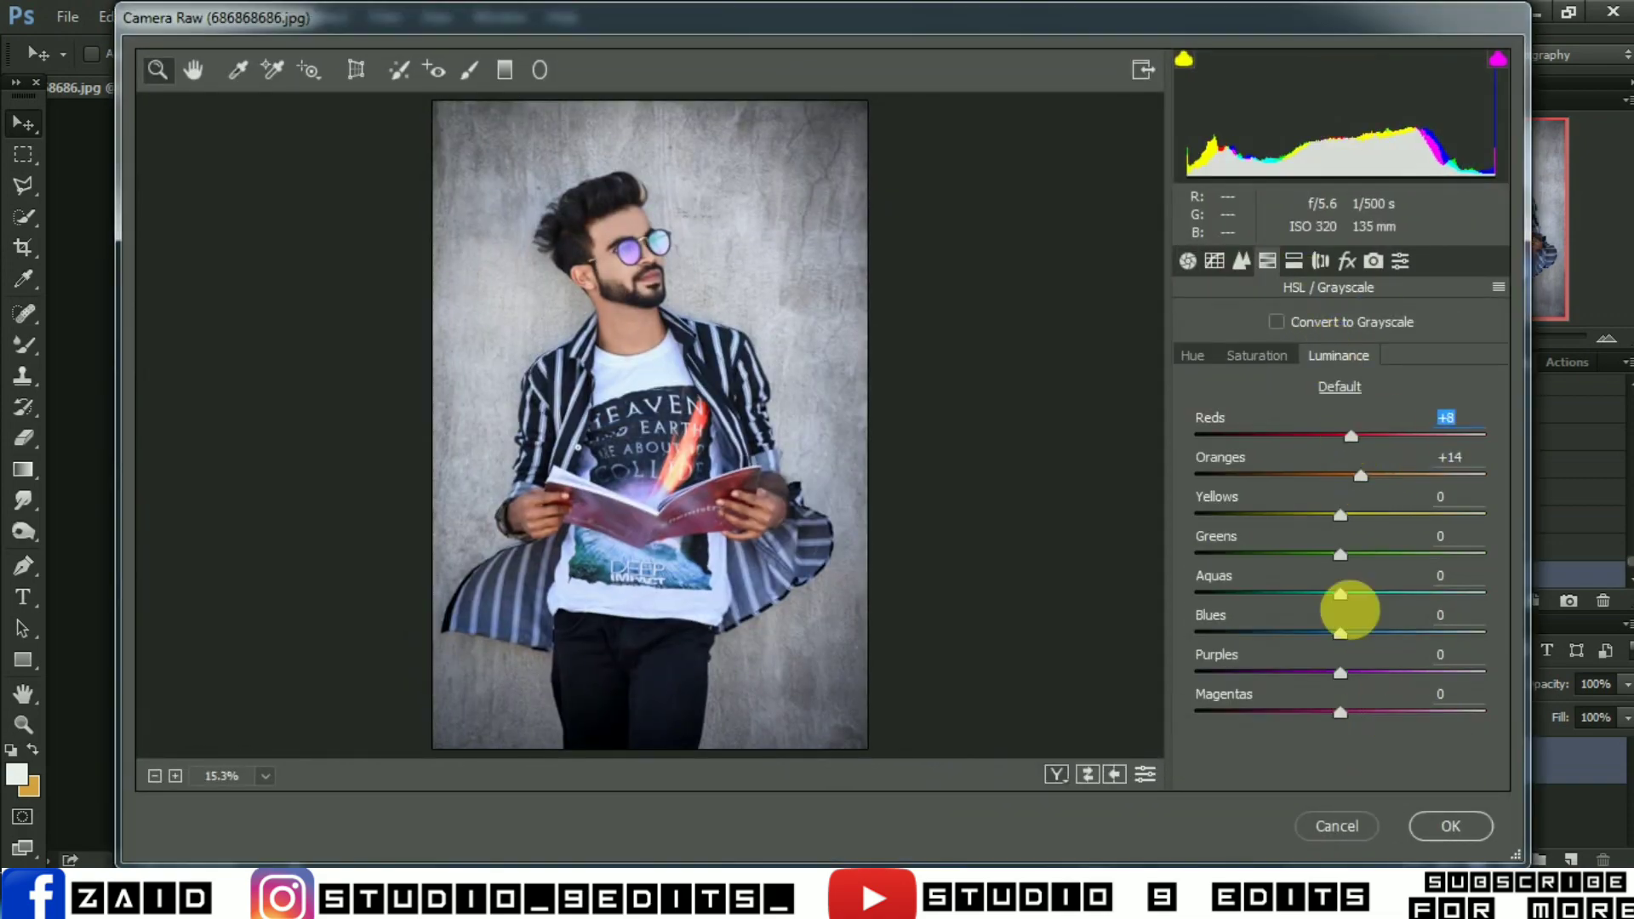
left_click(1192, 355)
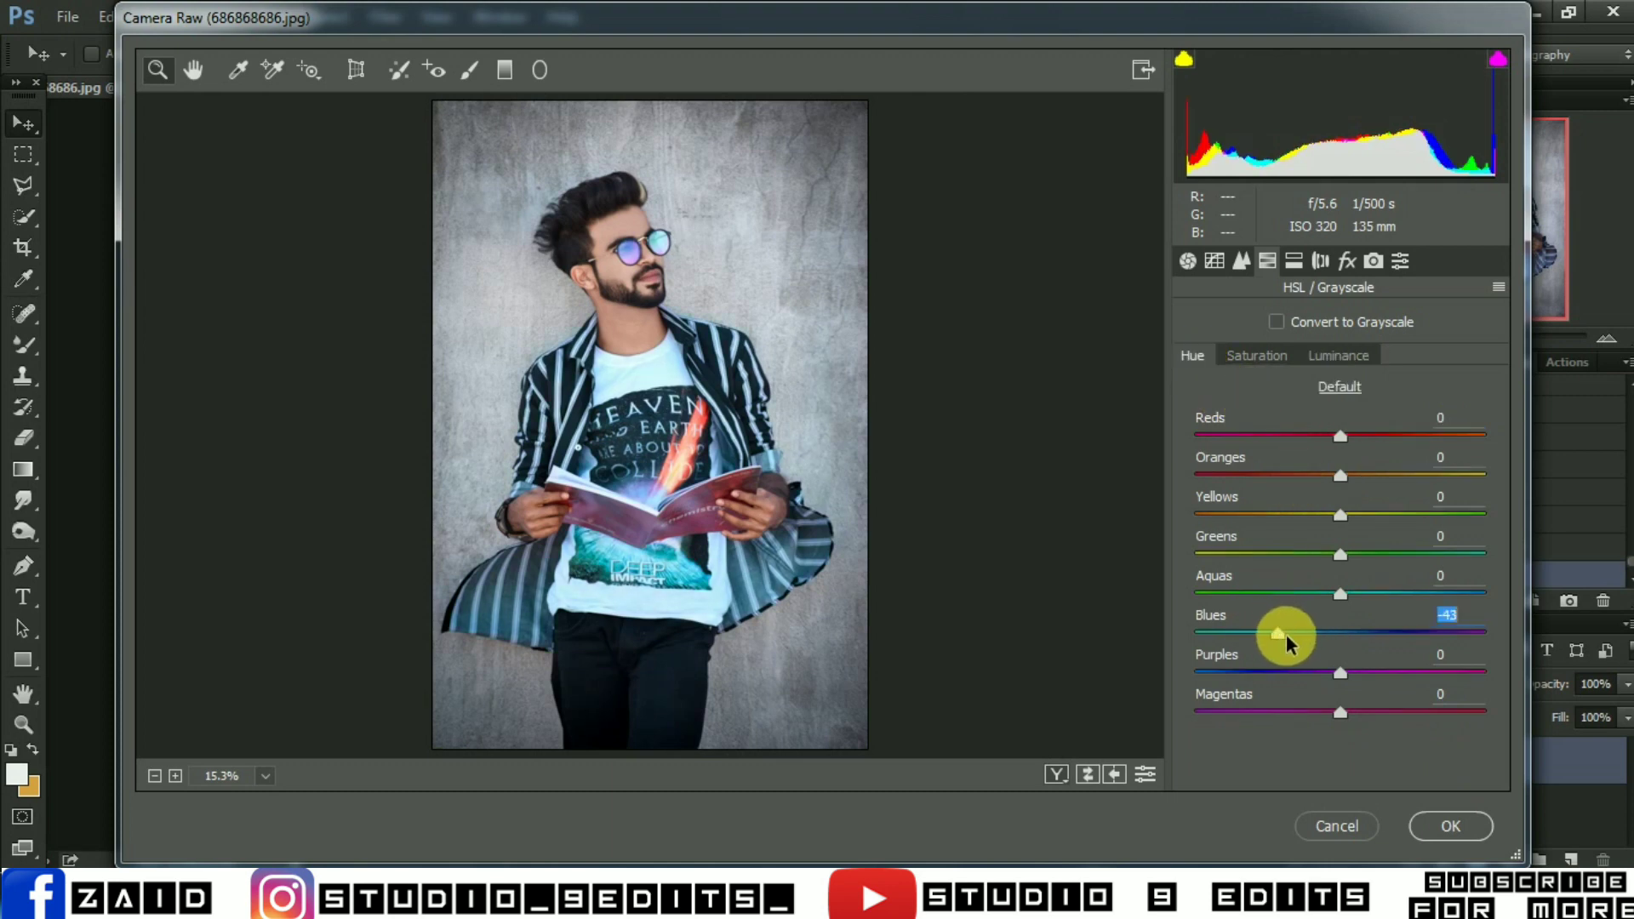
left_click(1256, 355)
left_click_drag(1340, 594, 1302, 593)
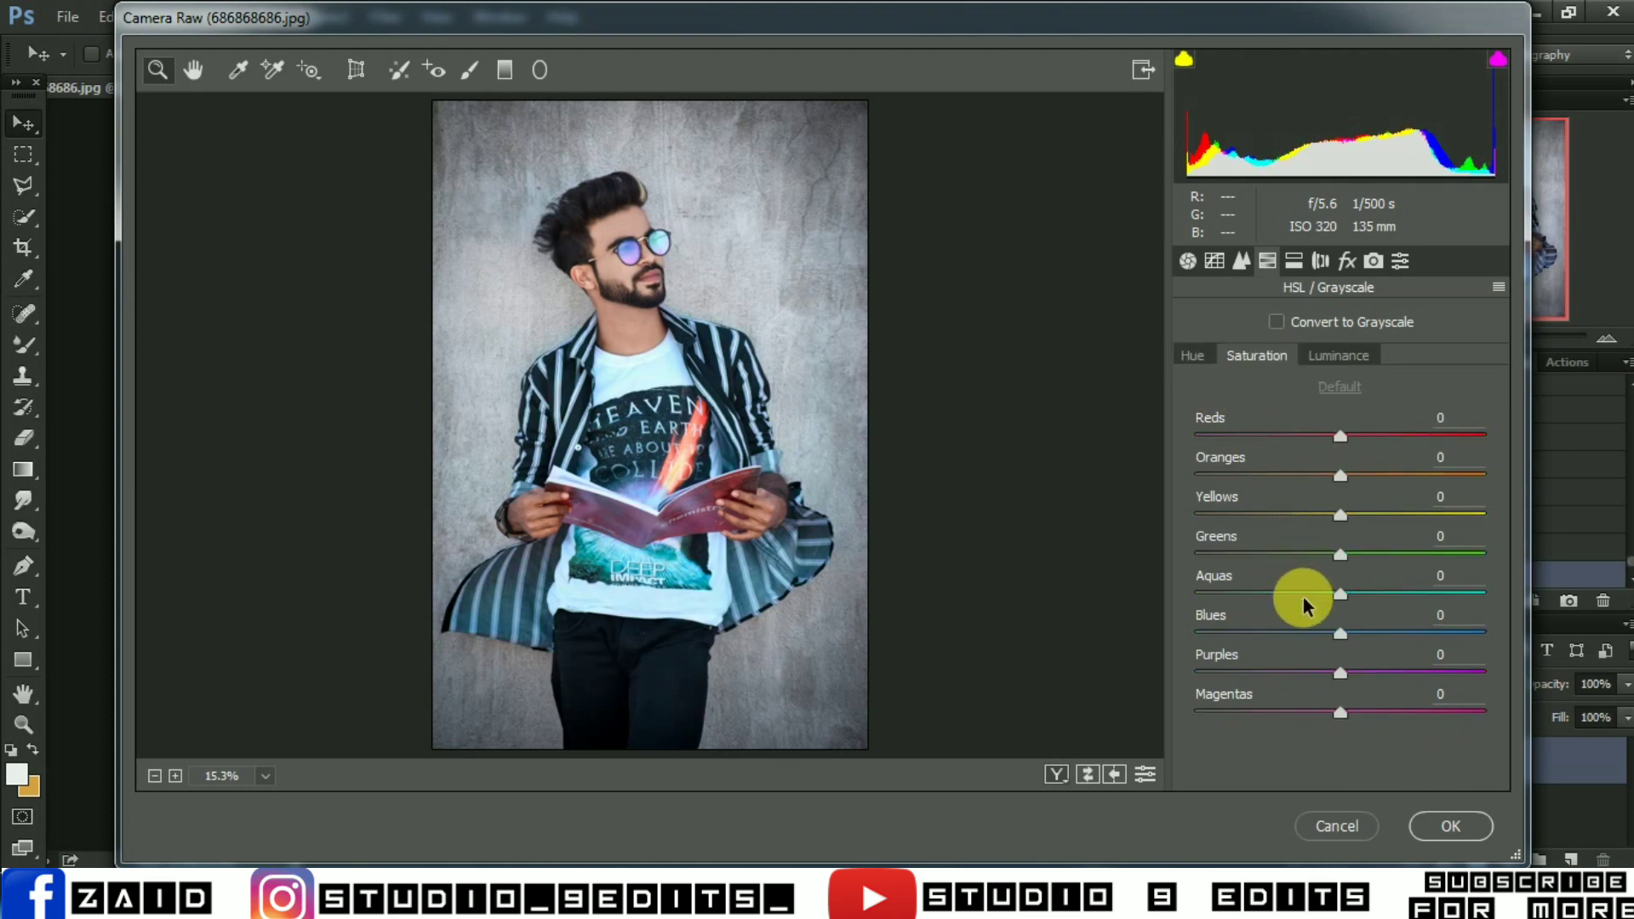
left_click(1446, 825)
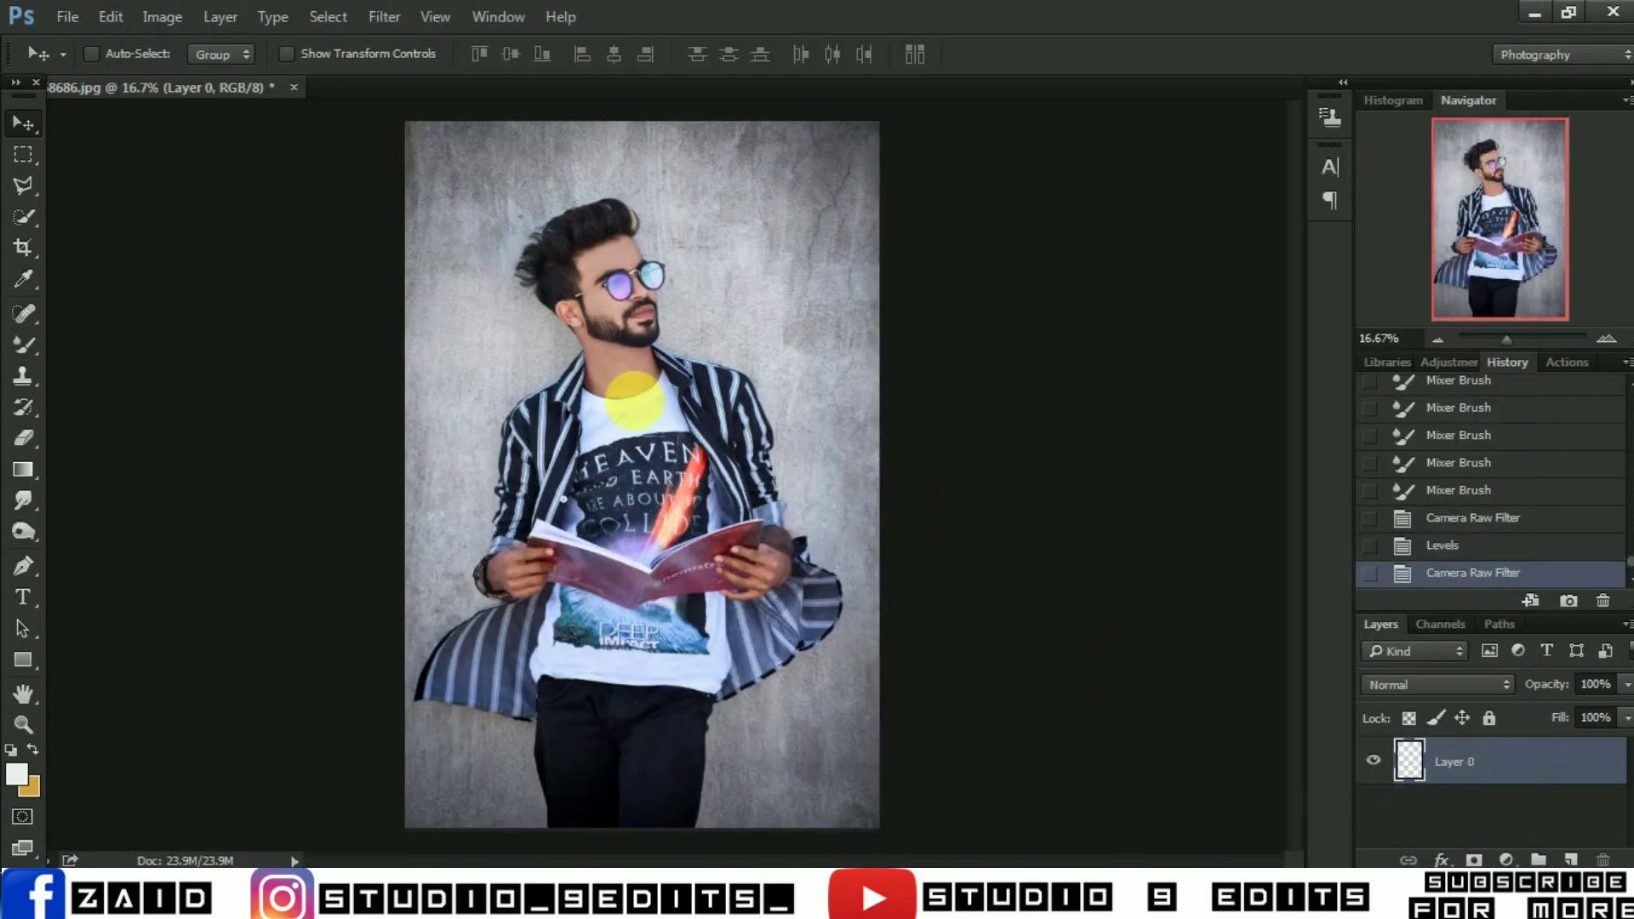
Zoom in on the face and select the Smudge tool at 24% strength
key("ctrl")
scroll(655, 364, "up", 2)
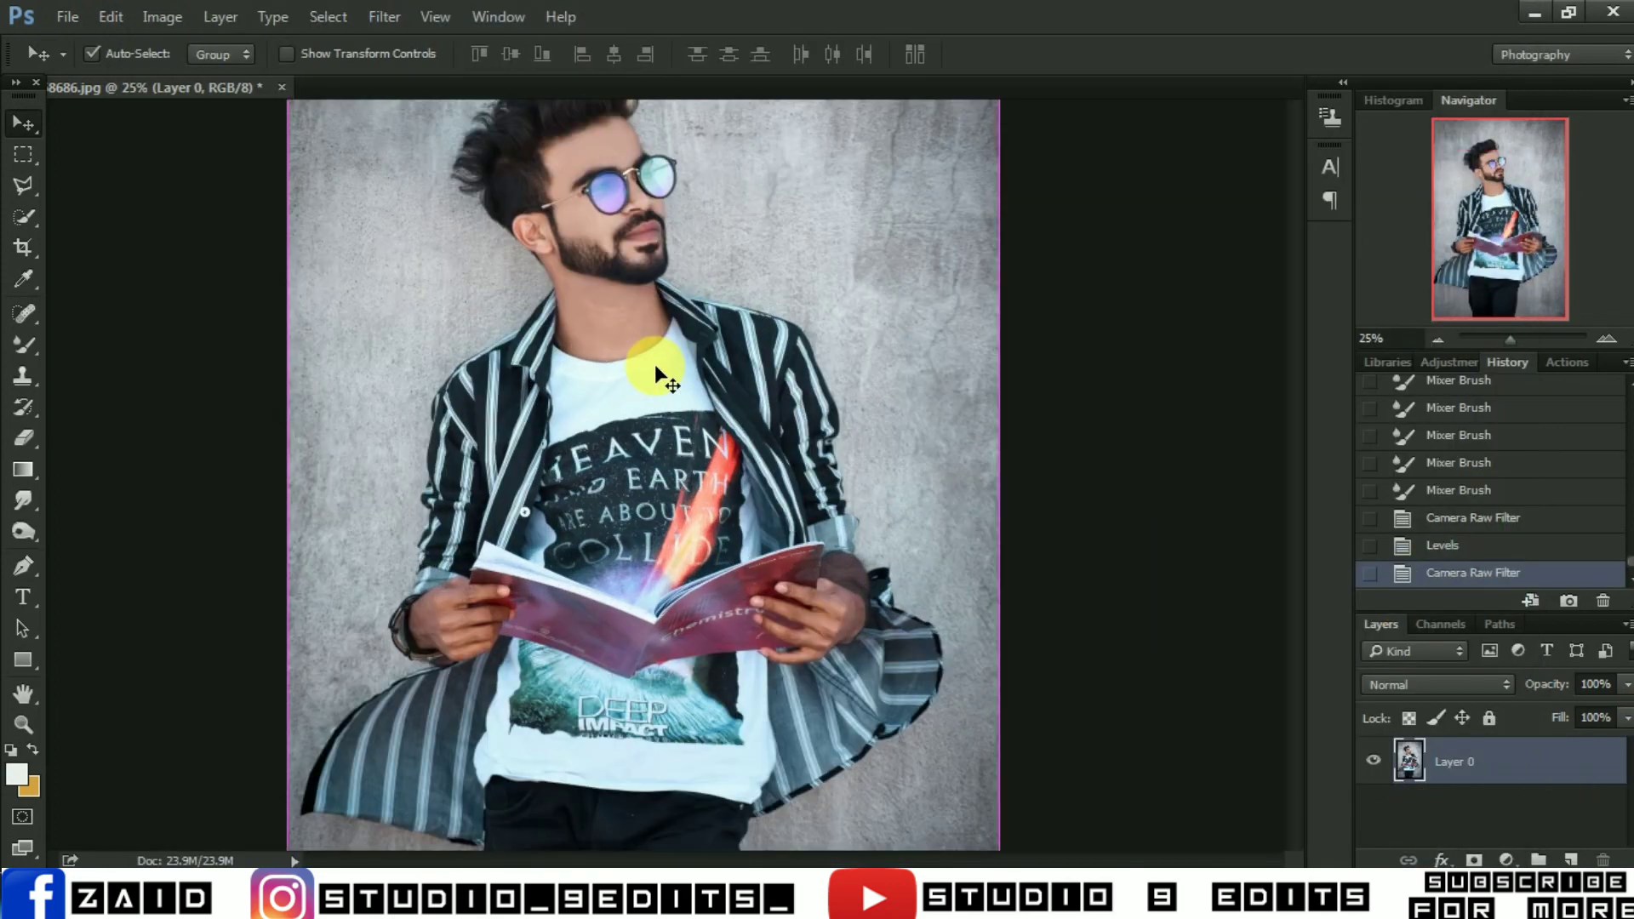
scroll(602, 364, "up", 1)
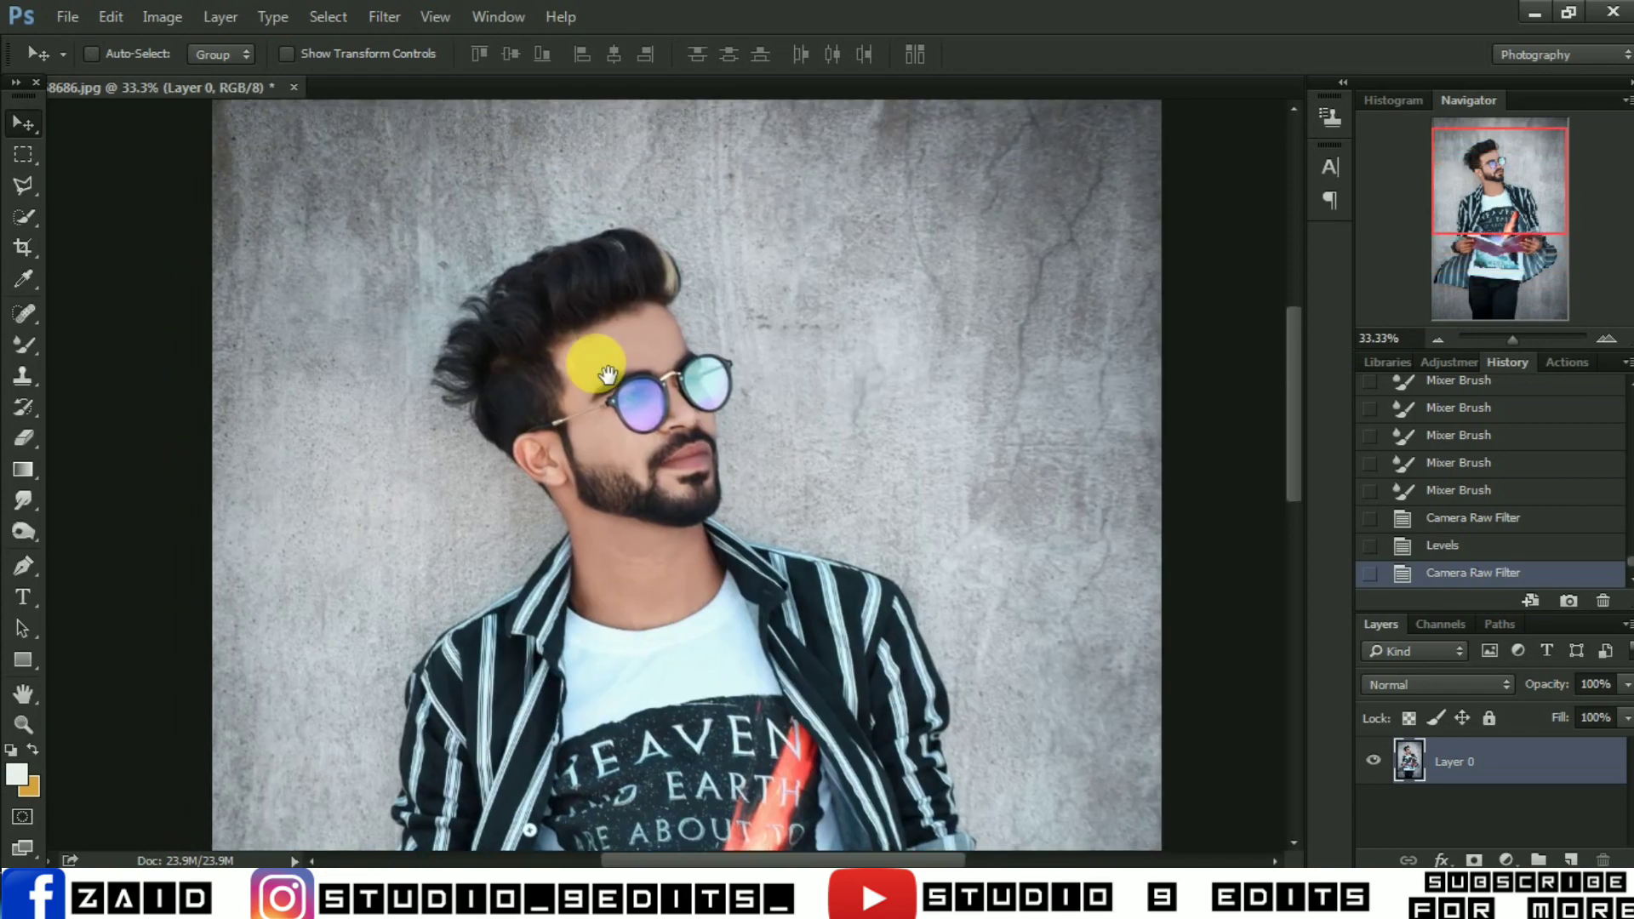
scroll(584, 364, "up", 1)
scroll(595, 354, "up", 1)
mouse_move(632, 338)
left_mouse_down()
mouse_move(664, 649)
mouse_move(701, 541)
mouse_move(650, 463)
left_mouse_up()
scroll(723, 527, "up", 1)
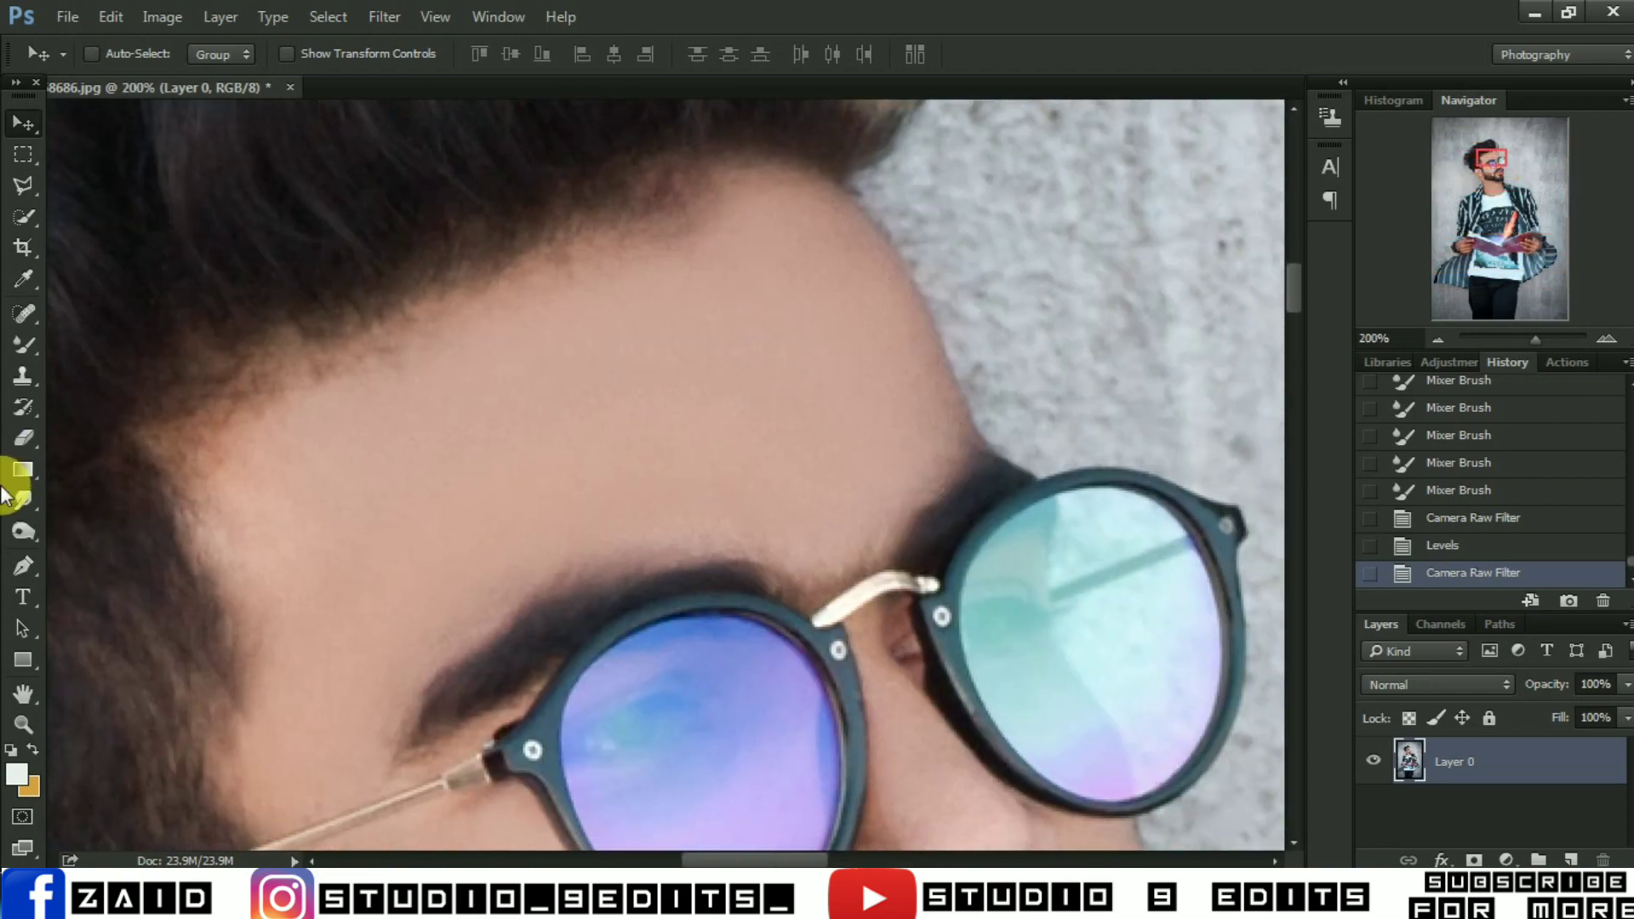
left_click(23, 499)
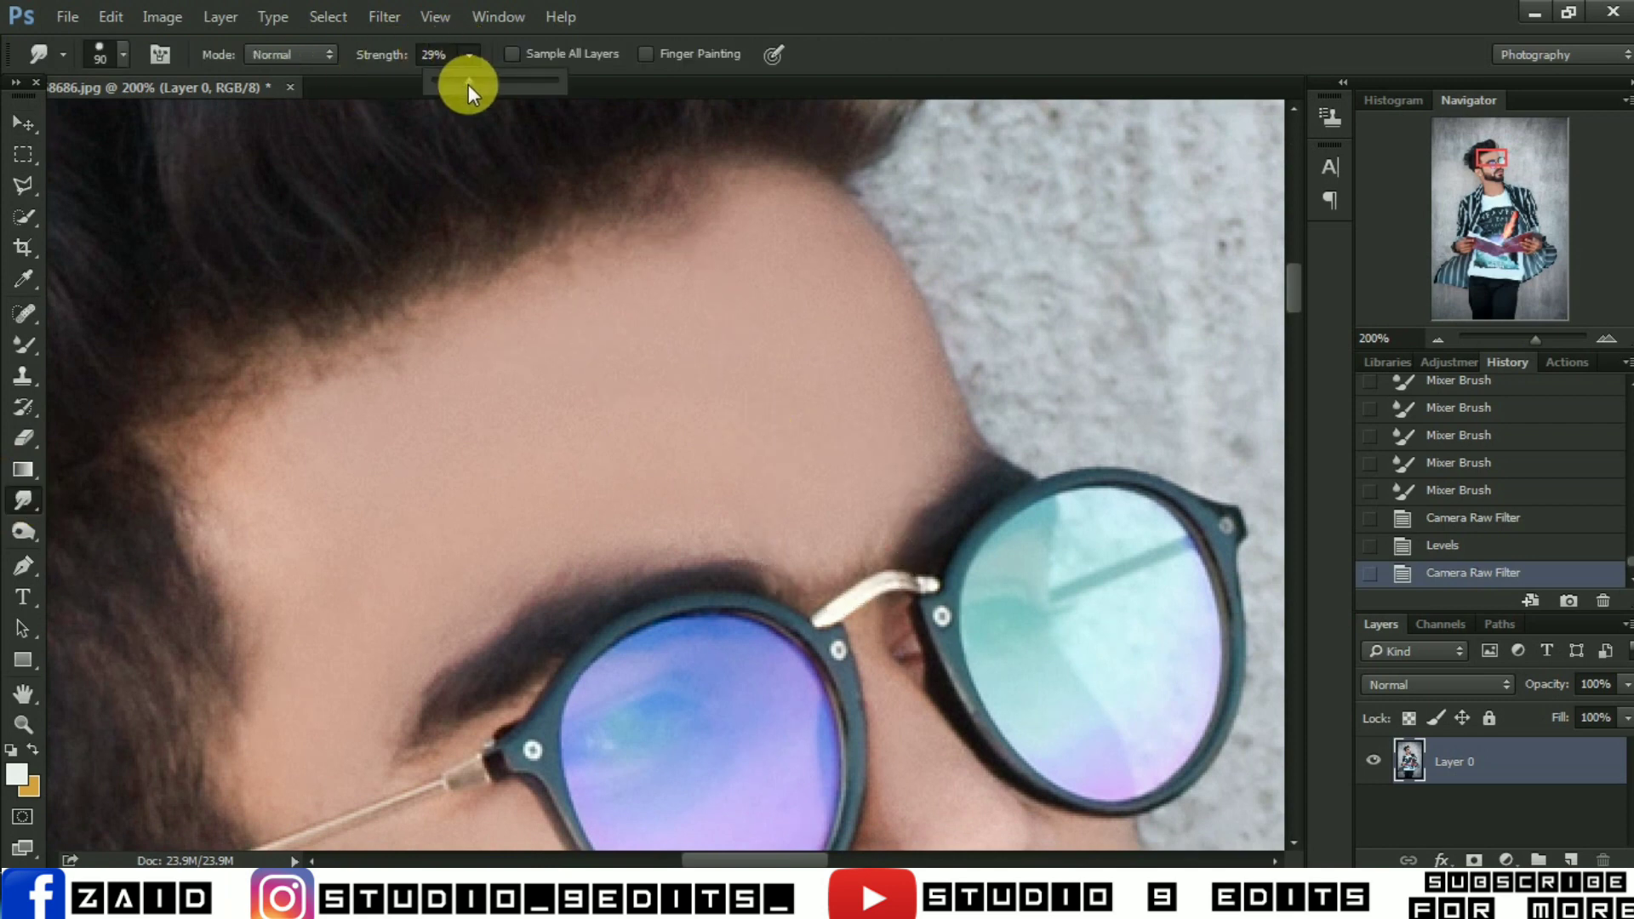
left_click_drag(466, 85, 460, 86)
Smudge the skin along the brow, forehead and cheek
left_click_drag(779, 492, 843, 515)
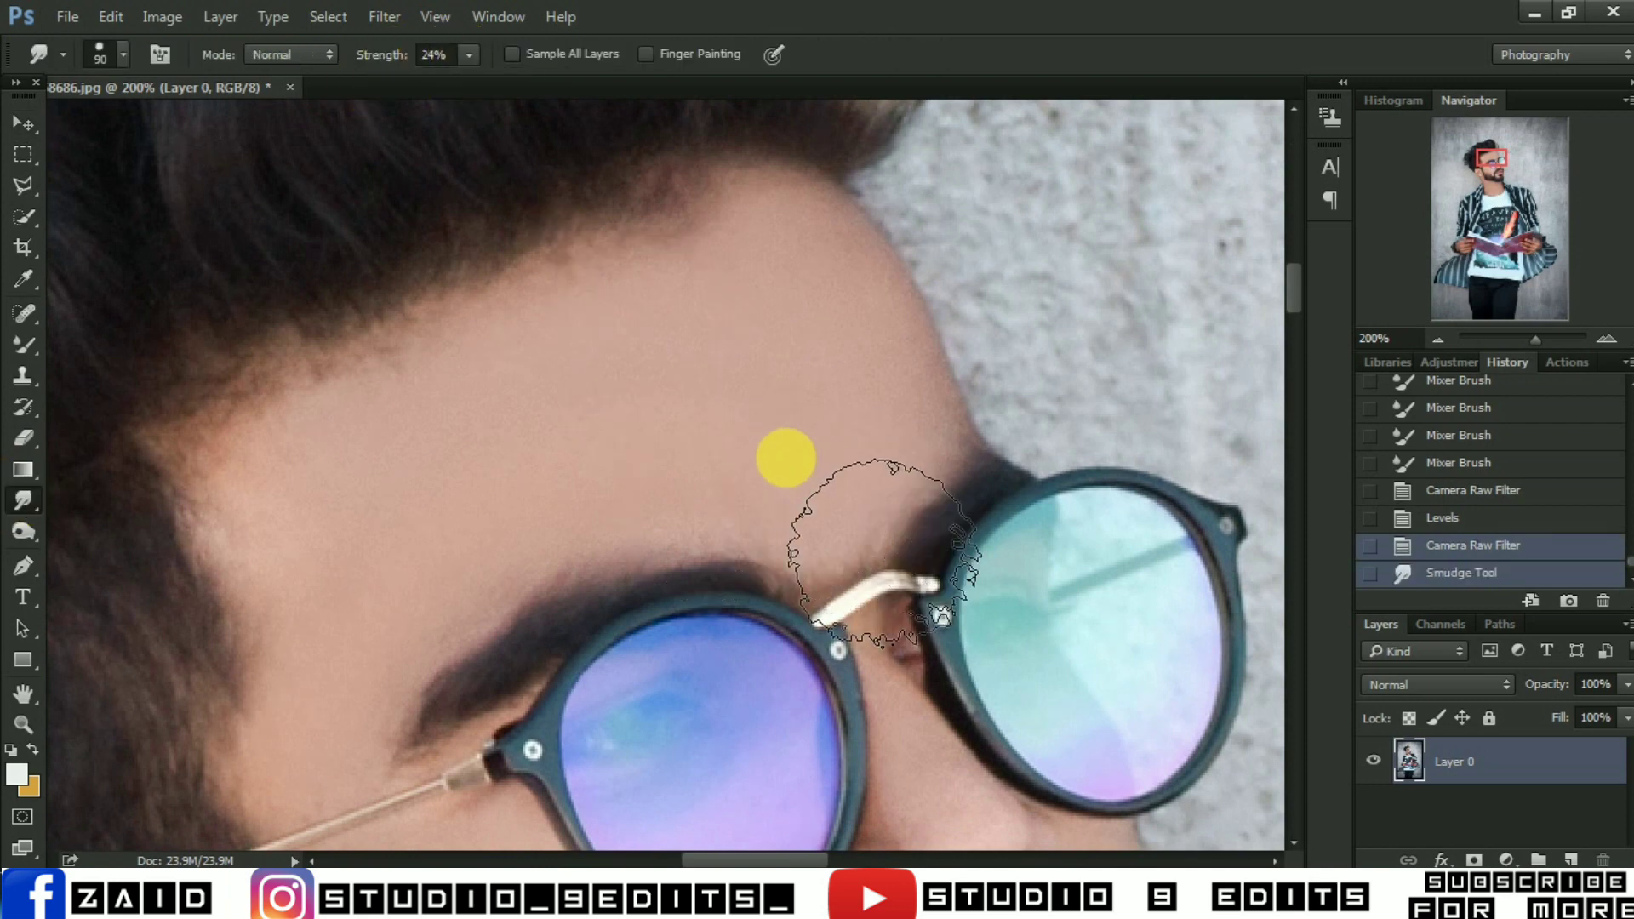
mouse_move(950, 525)
left_mouse_down()
mouse_move(876, 347)
mouse_move(346, 529)
left_mouse_up()
left_click_drag(888, 435, 485, 464)
scroll(510, 529, "down", 5)
left_click_drag(511, 529, 419, 226)
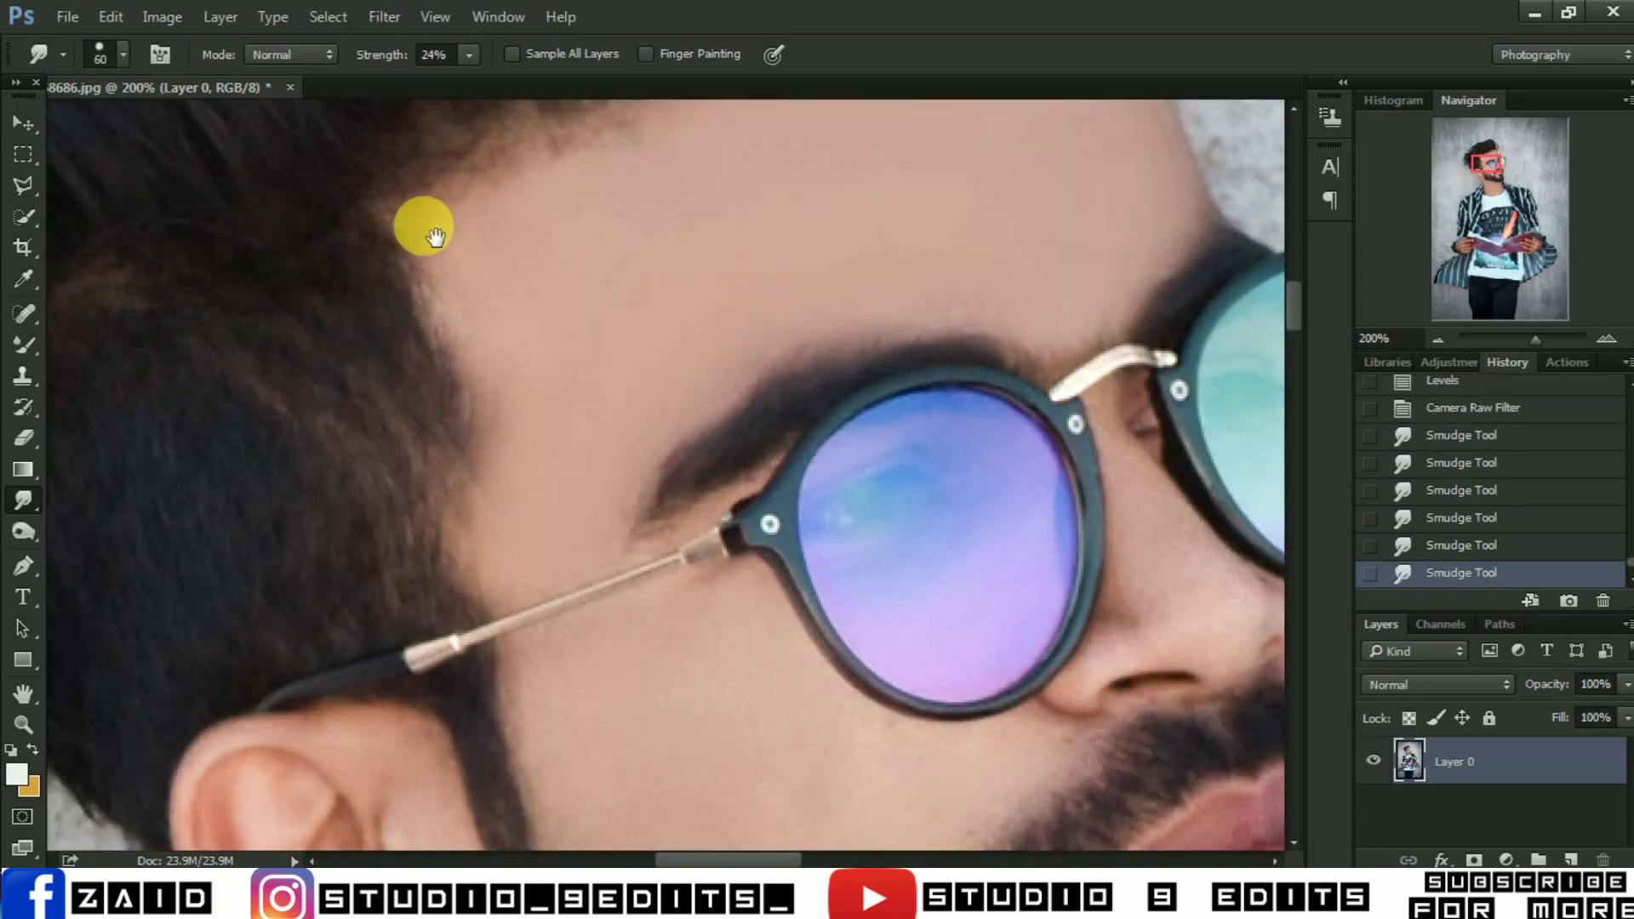
With a smaller smudge brush, smooth the nose and chin skin
key("bracketleft")
key("bracketleft")
scroll(490, 266, "down", 3)
left_click_drag(490, 265, 627, 474)
scroll(627, 474, "up", 3)
scroll(627, 474, "right", 3)
key("bracketleft")
key("bracketleft")
key("bracketleft")
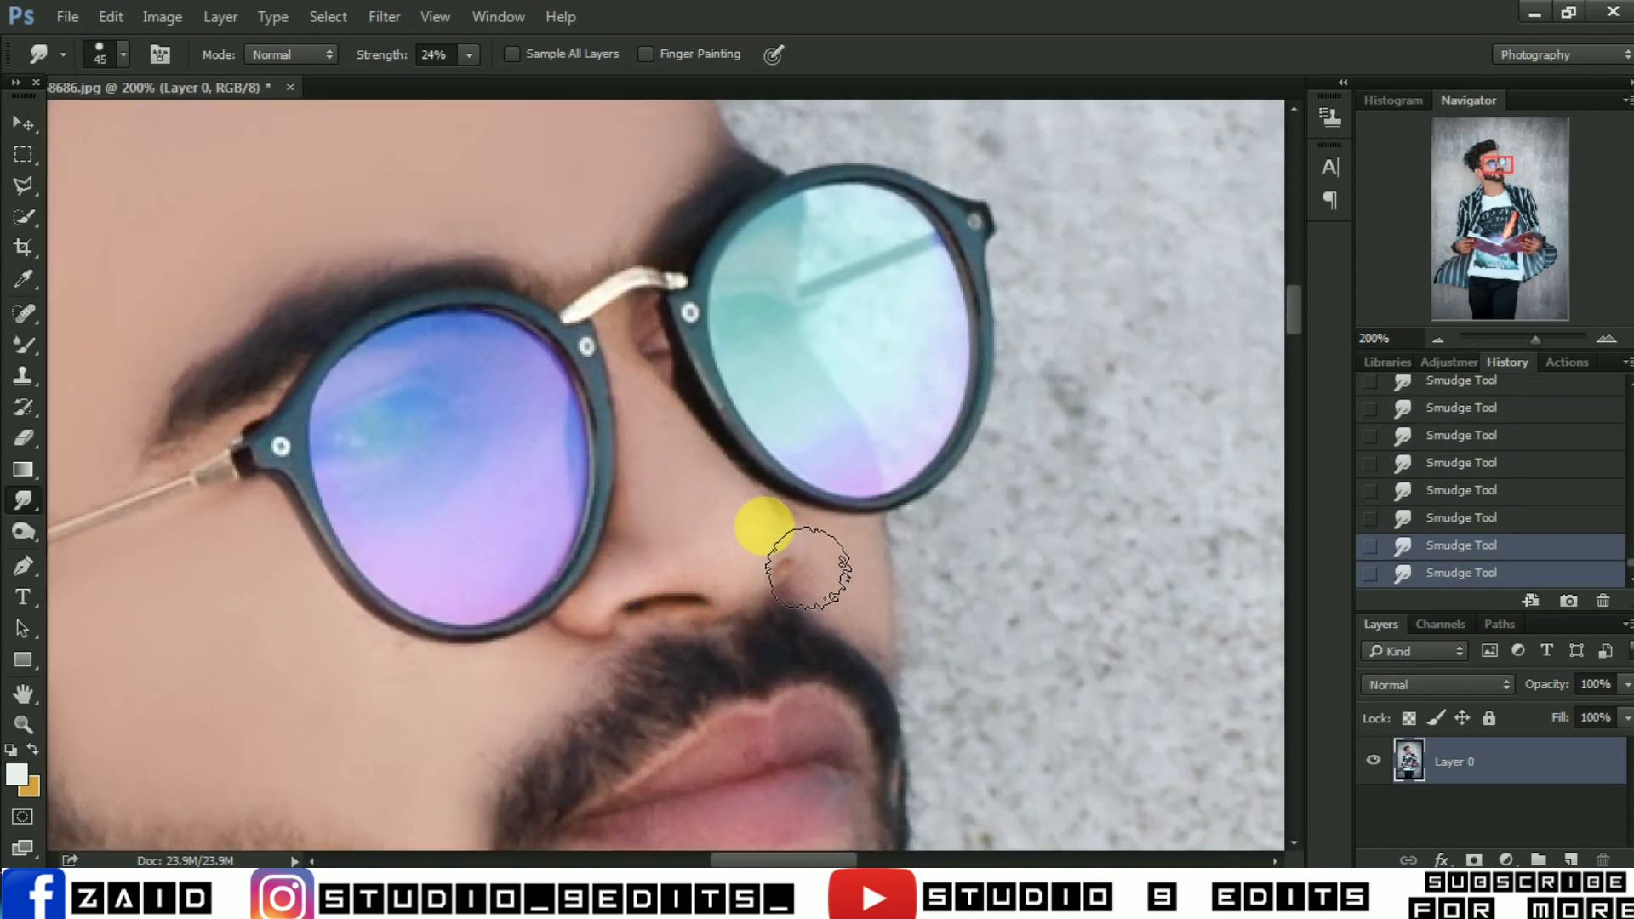
left_click_drag(754, 529, 823, 610)
scroll(822, 610, "down", 3)
left_click_drag(689, 427, 584, 592)
Smooth the neck and jaw below the ear, then zoom out to the whole portrait
scroll(584, 591, "down", 2)
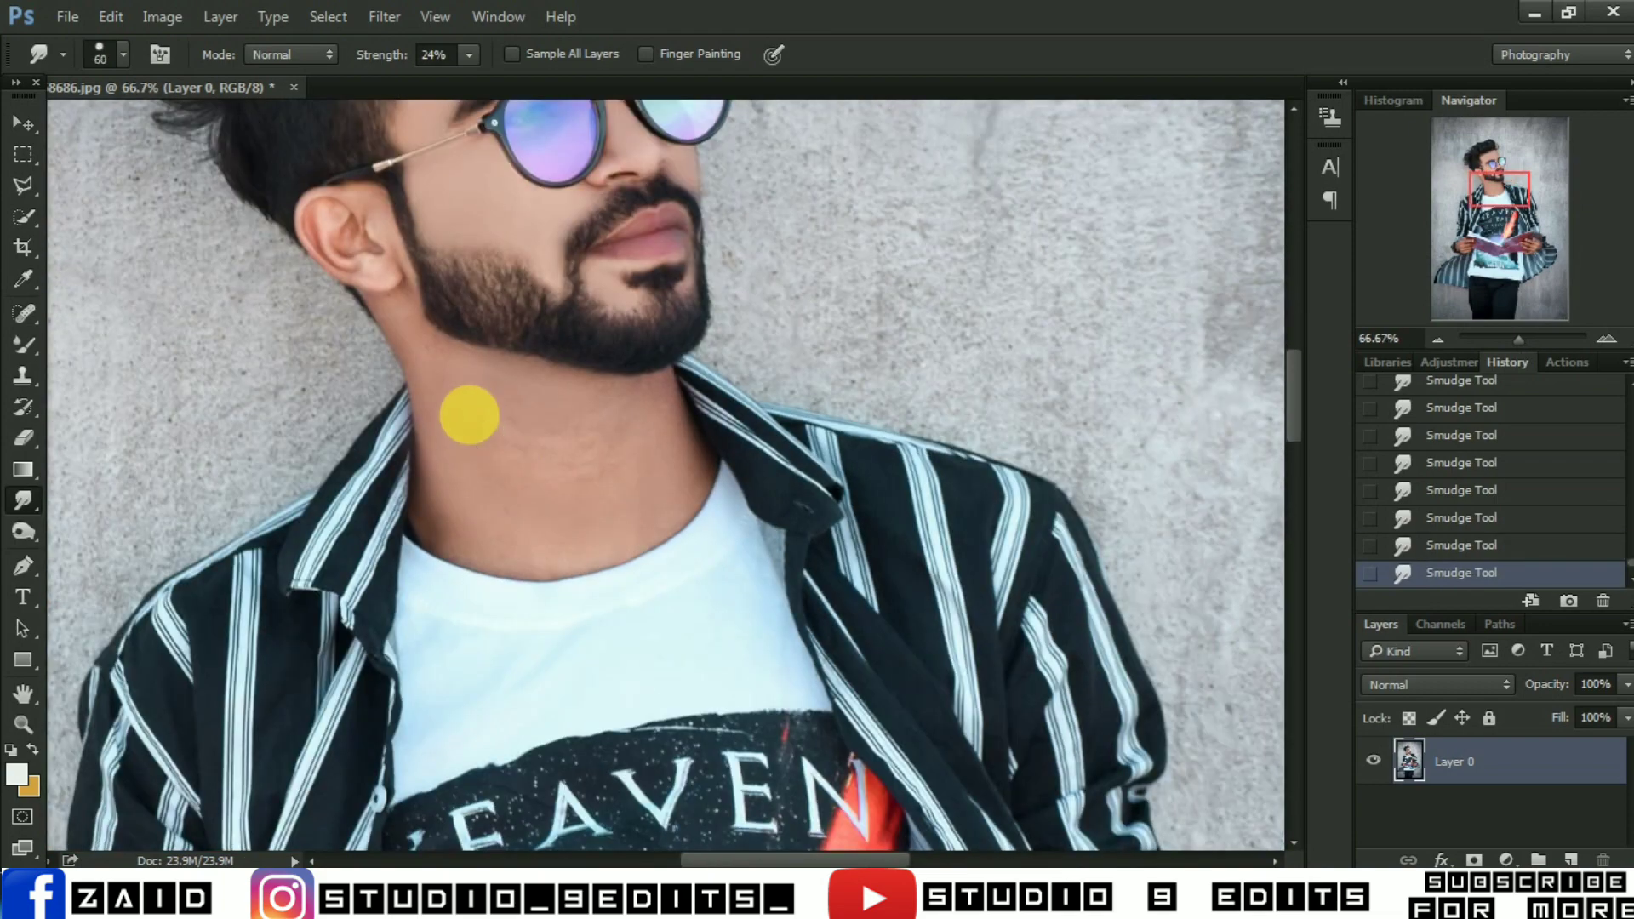
key("bracketright")
key("bracketright")
key("bracketright")
mouse_move(630, 511)
left_mouse_down()
mouse_move(657, 540)
mouse_move(459, 523)
left_mouse_up()
key("bracketleft")
key("bracketleft")
key("bracketleft")
left_click_drag(425, 351, 420, 346)
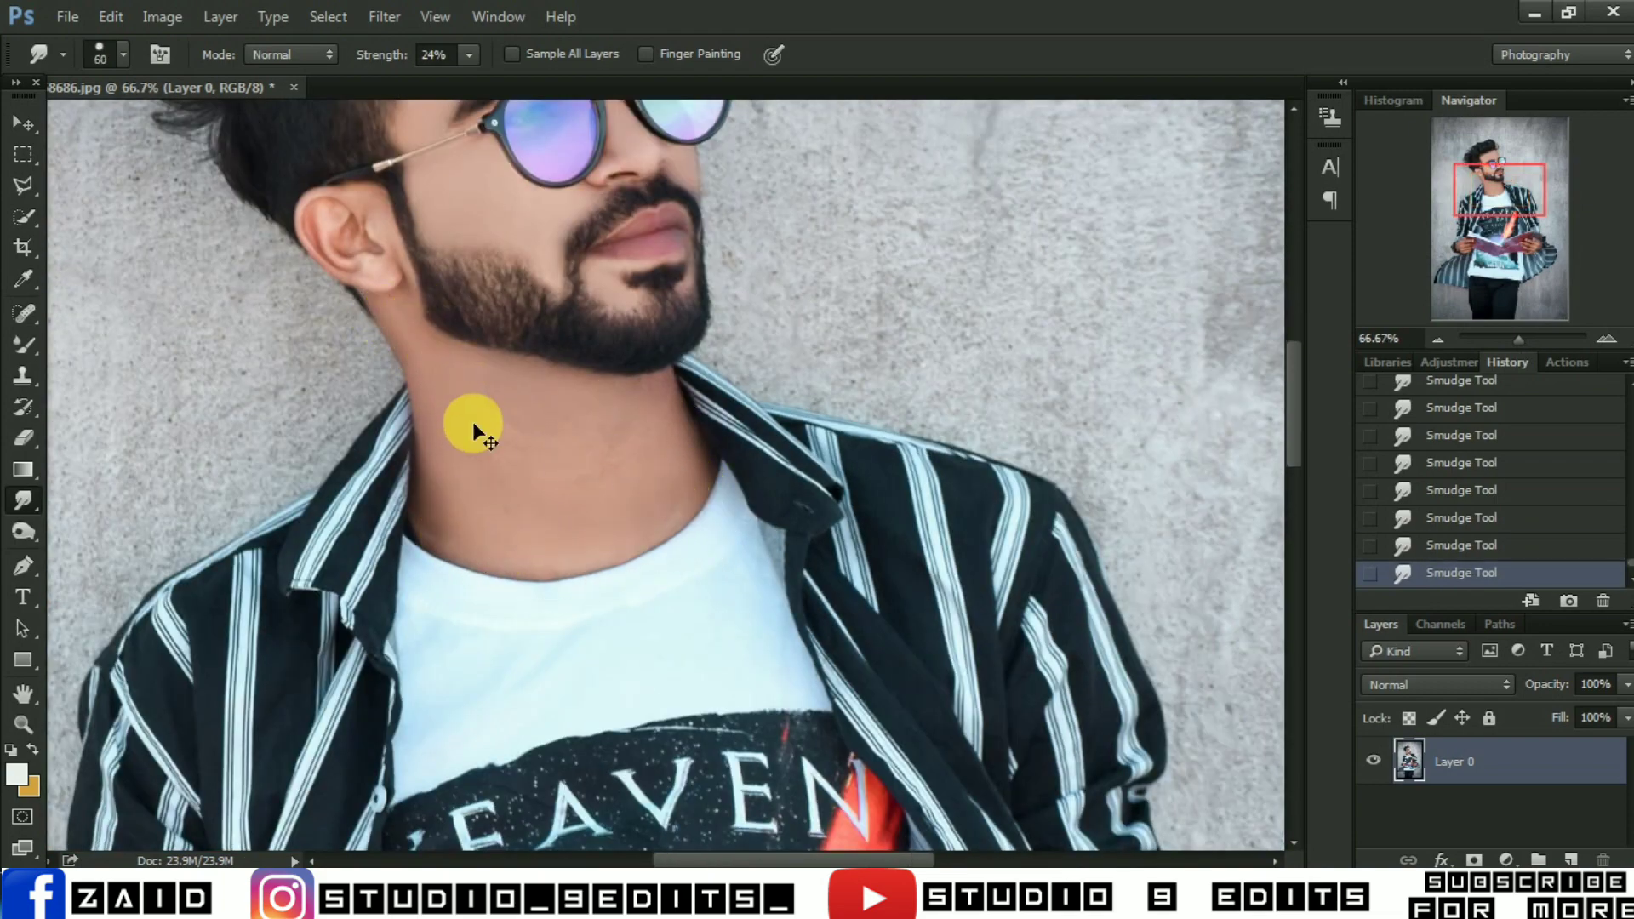
key("ctrl+0")
key("ctrl+minus")
Open the Camera Raw Filter on the portrait again
left_click(23, 123)
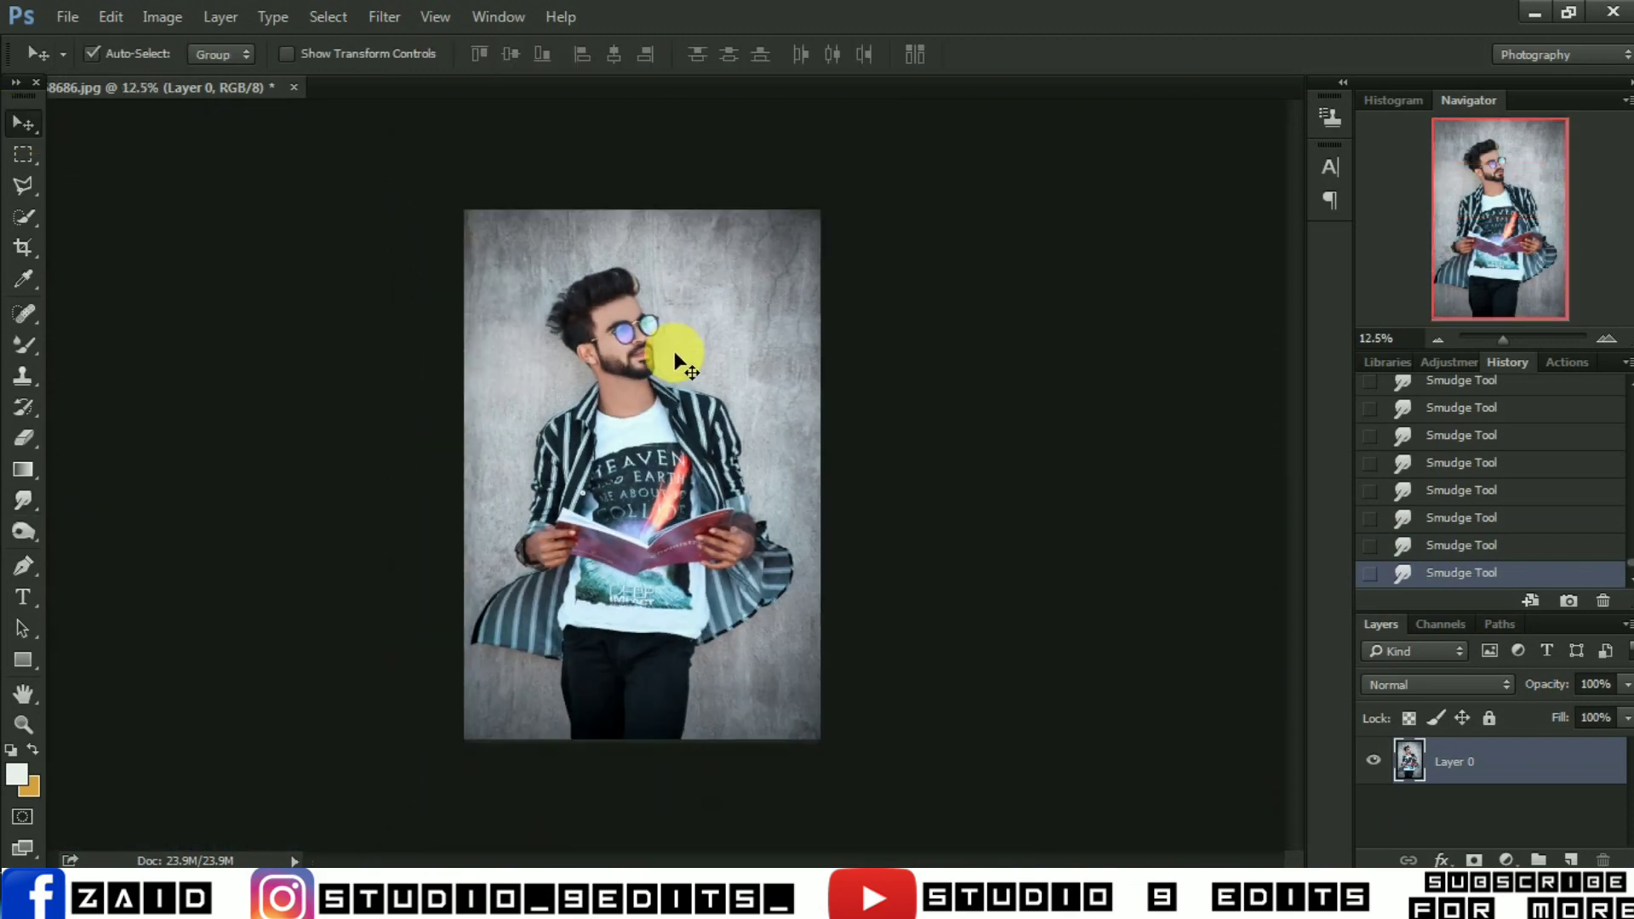
key("ctrl+plus")
left_click(387, 17)
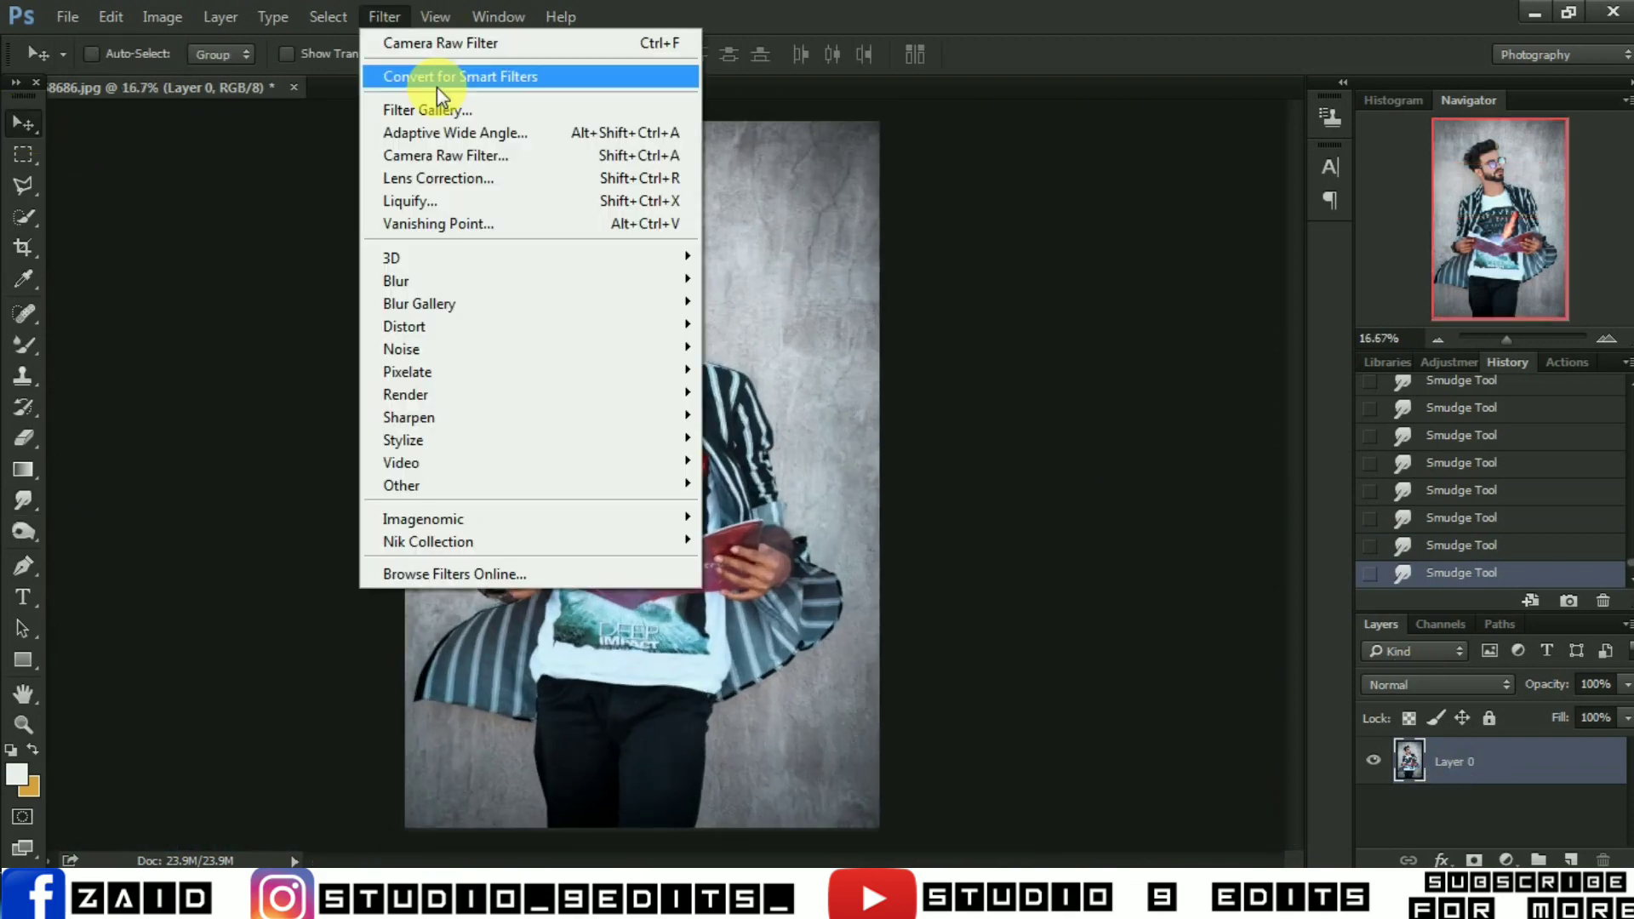
left_click(456, 156)
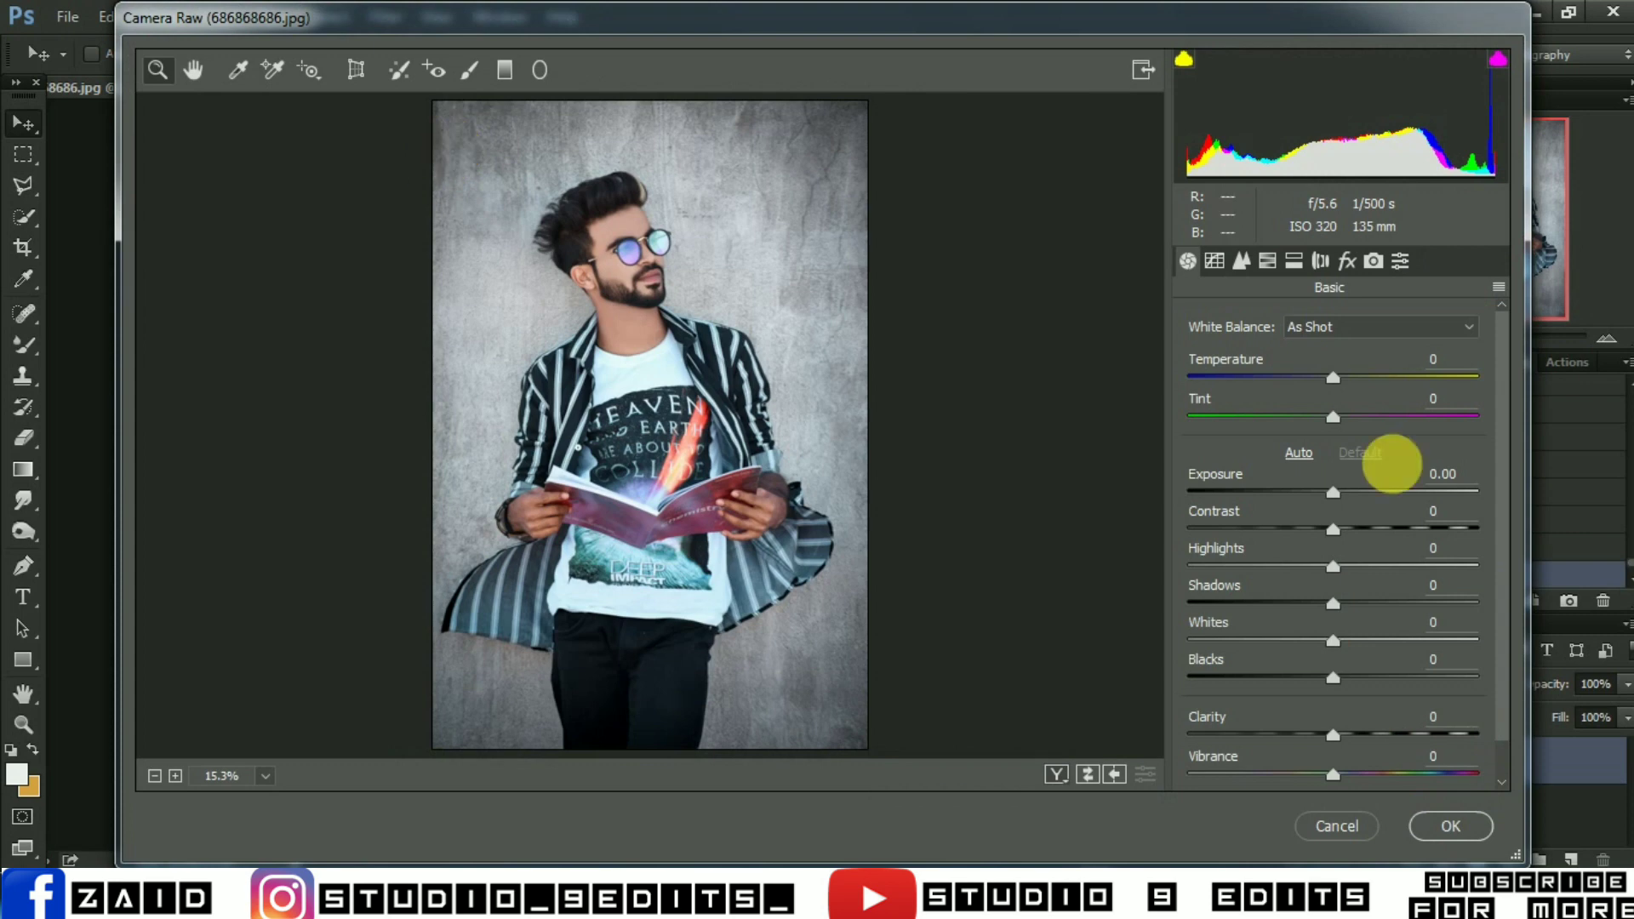
Add negative-exposure graduated filters from the right, left, top and bottom edges, then apply
left_click(513, 79)
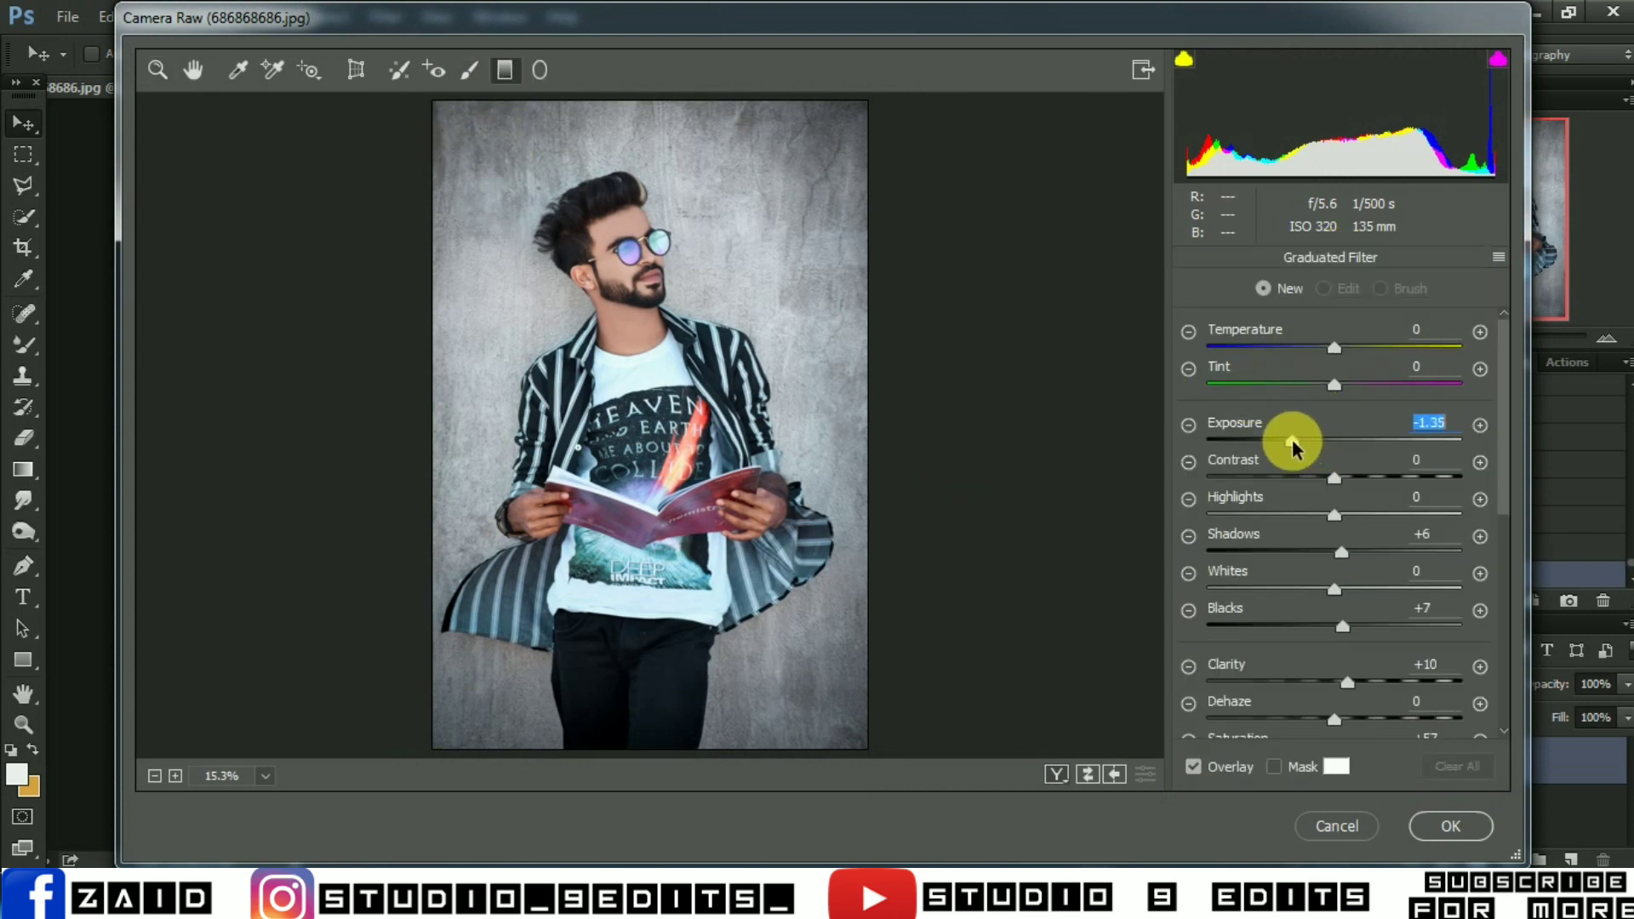
left_click_drag(882, 349, 744, 367)
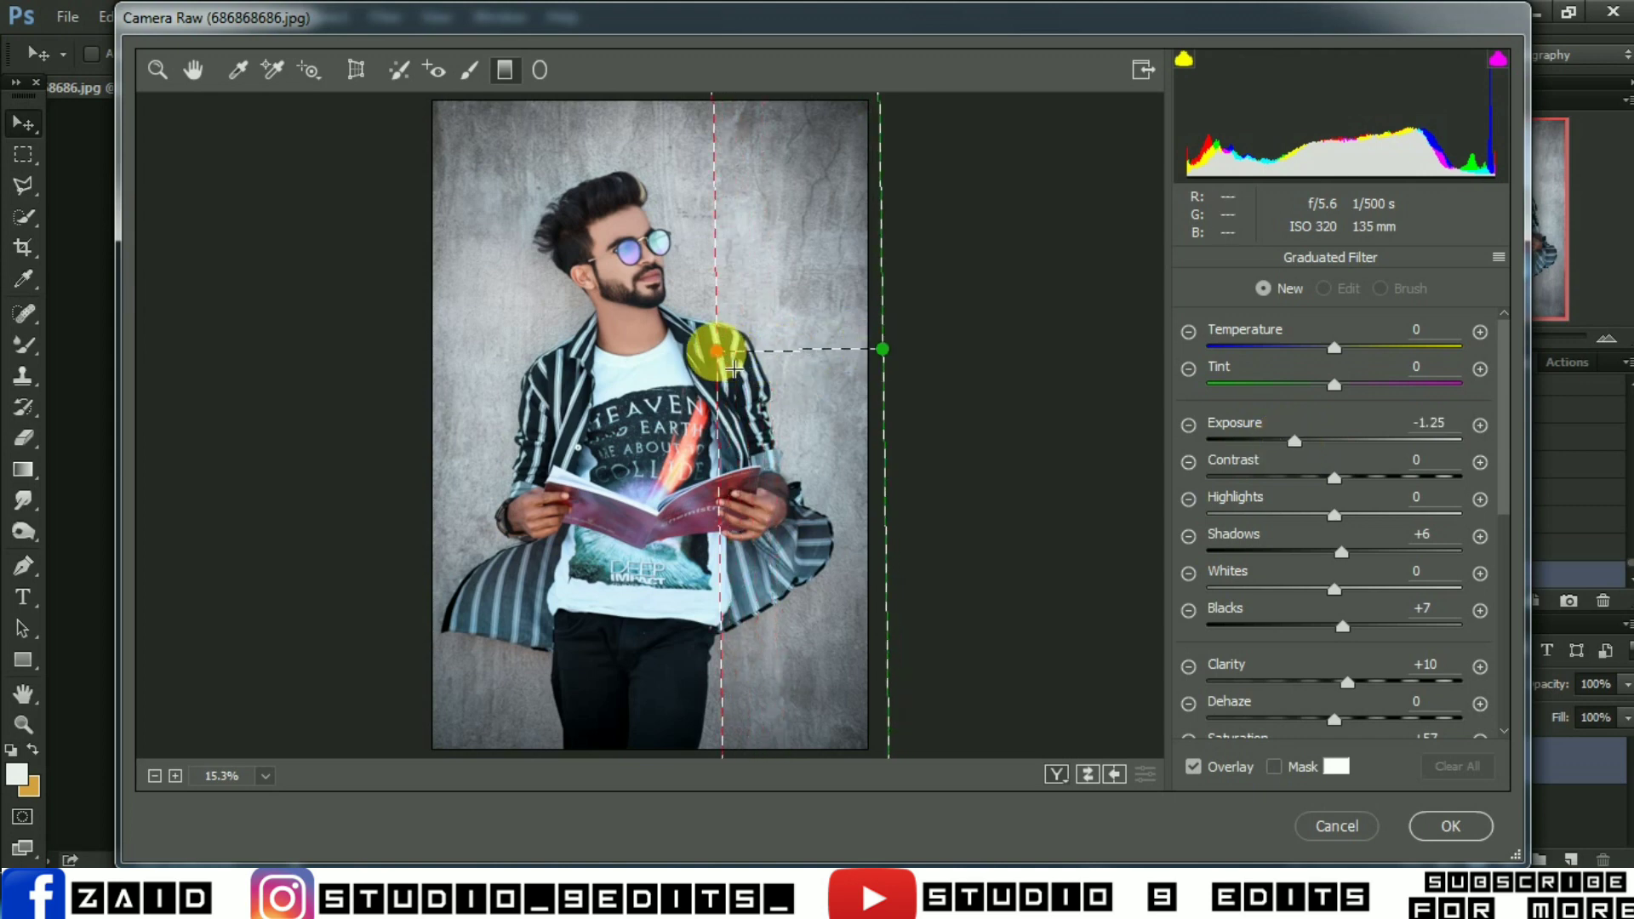
left_click_drag(1295, 441, 1283, 439)
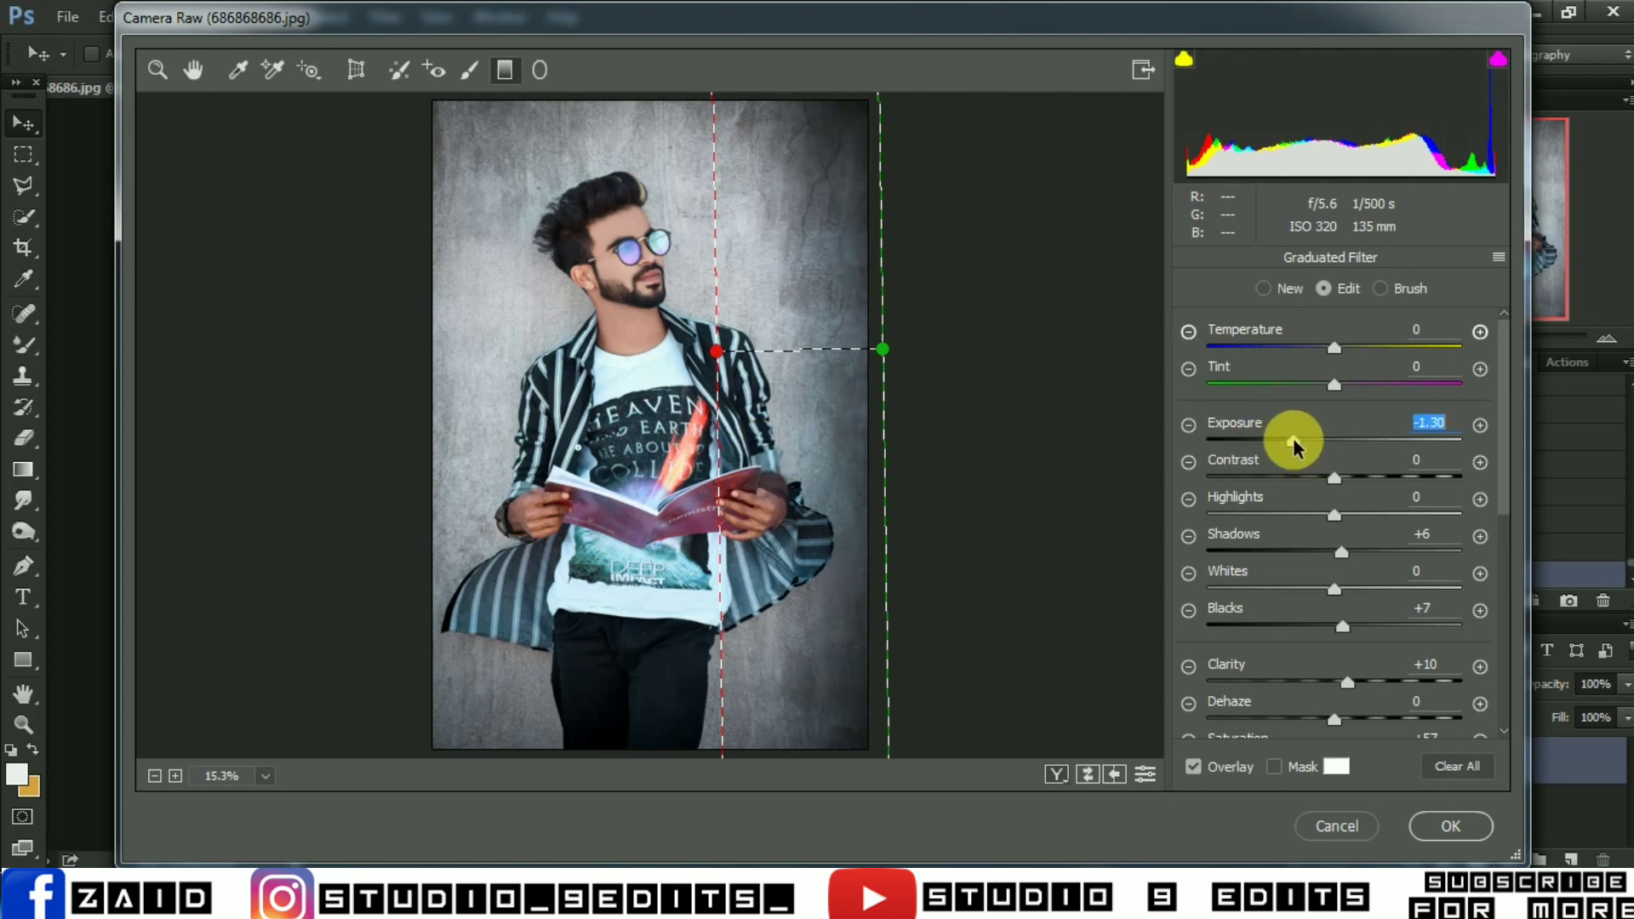
left_click_drag(403, 400, 563, 400)
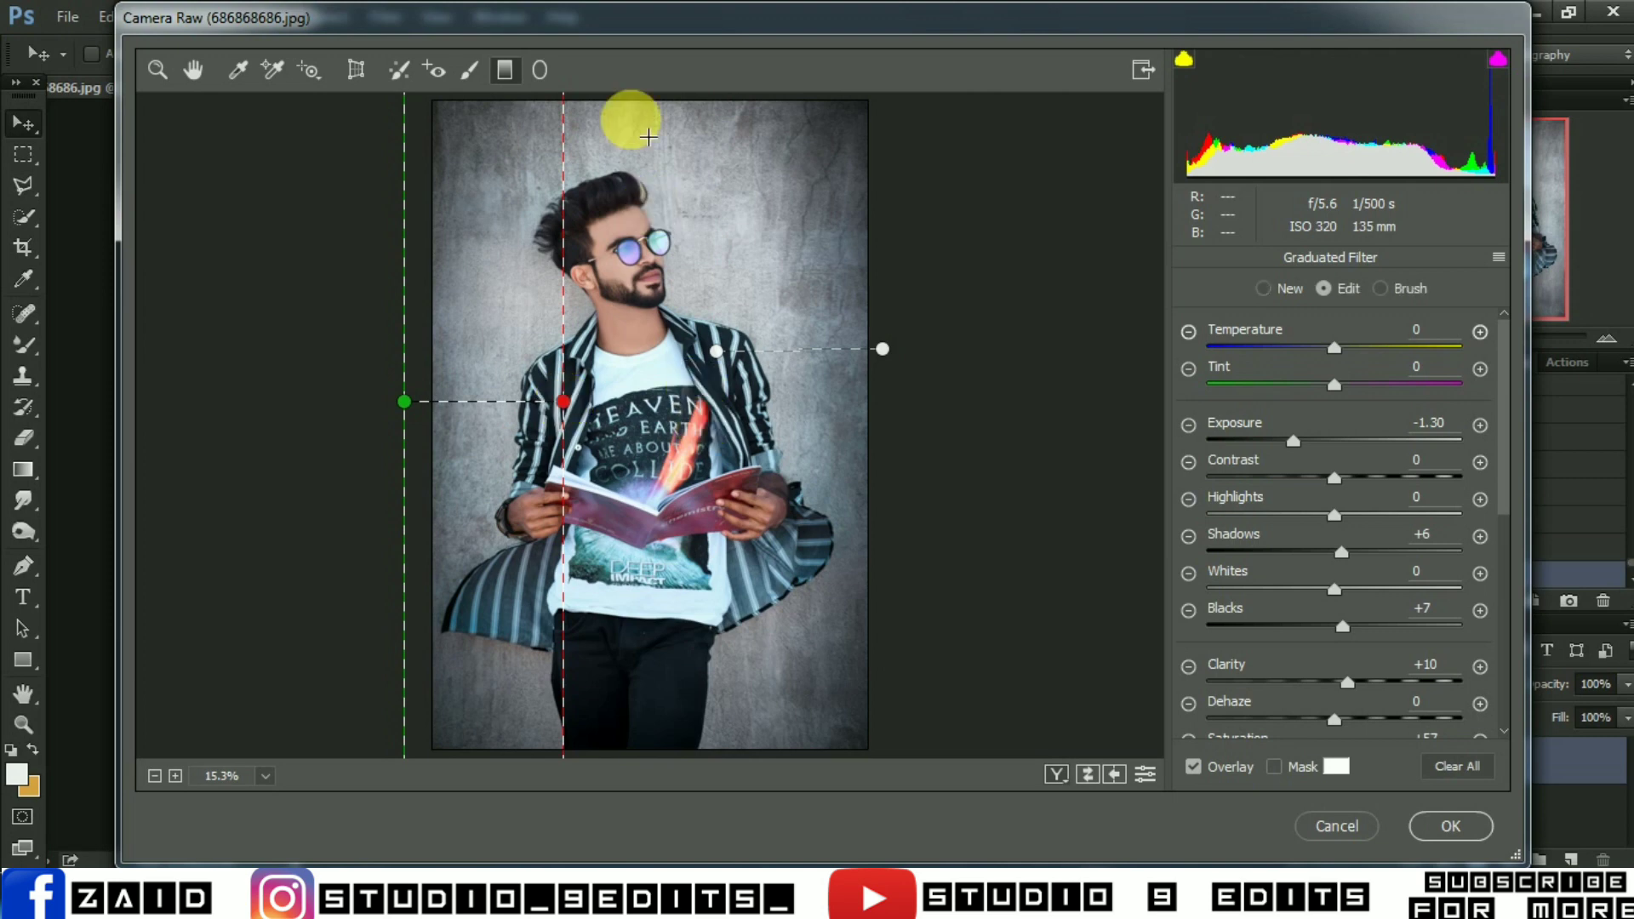
mouse_move(631, 101)
left_mouse_down()
mouse_move(634, 312)
mouse_move(646, 217)
left_mouse_up()
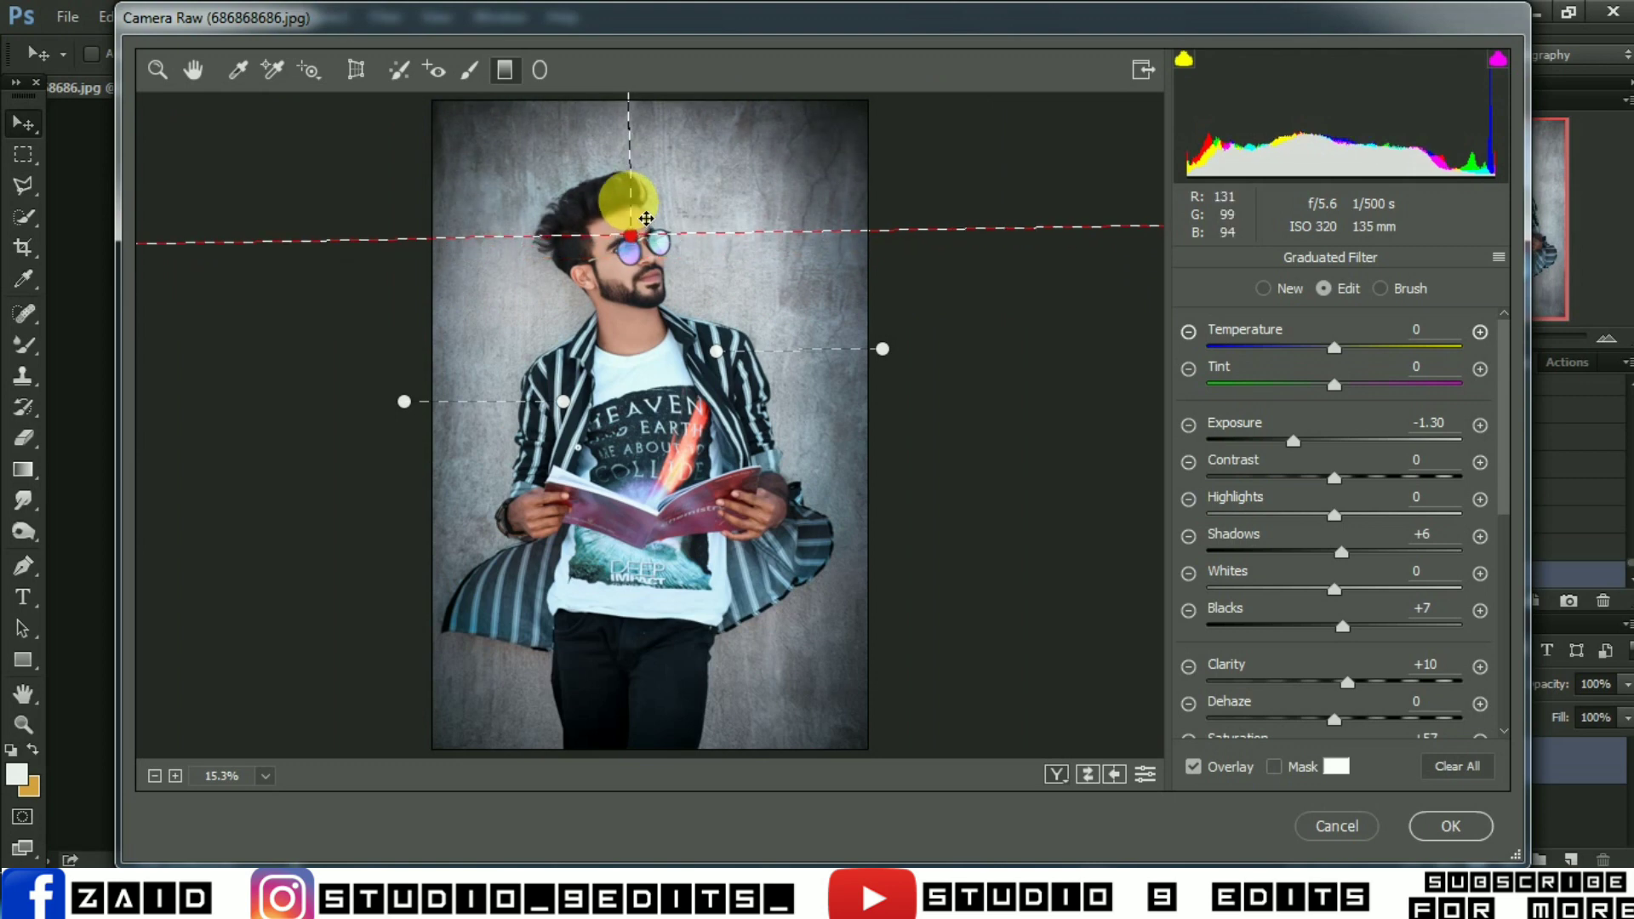
mouse_move(714, 754)
left_mouse_down()
mouse_move(733, 572)
mouse_move(718, 558)
left_mouse_up()
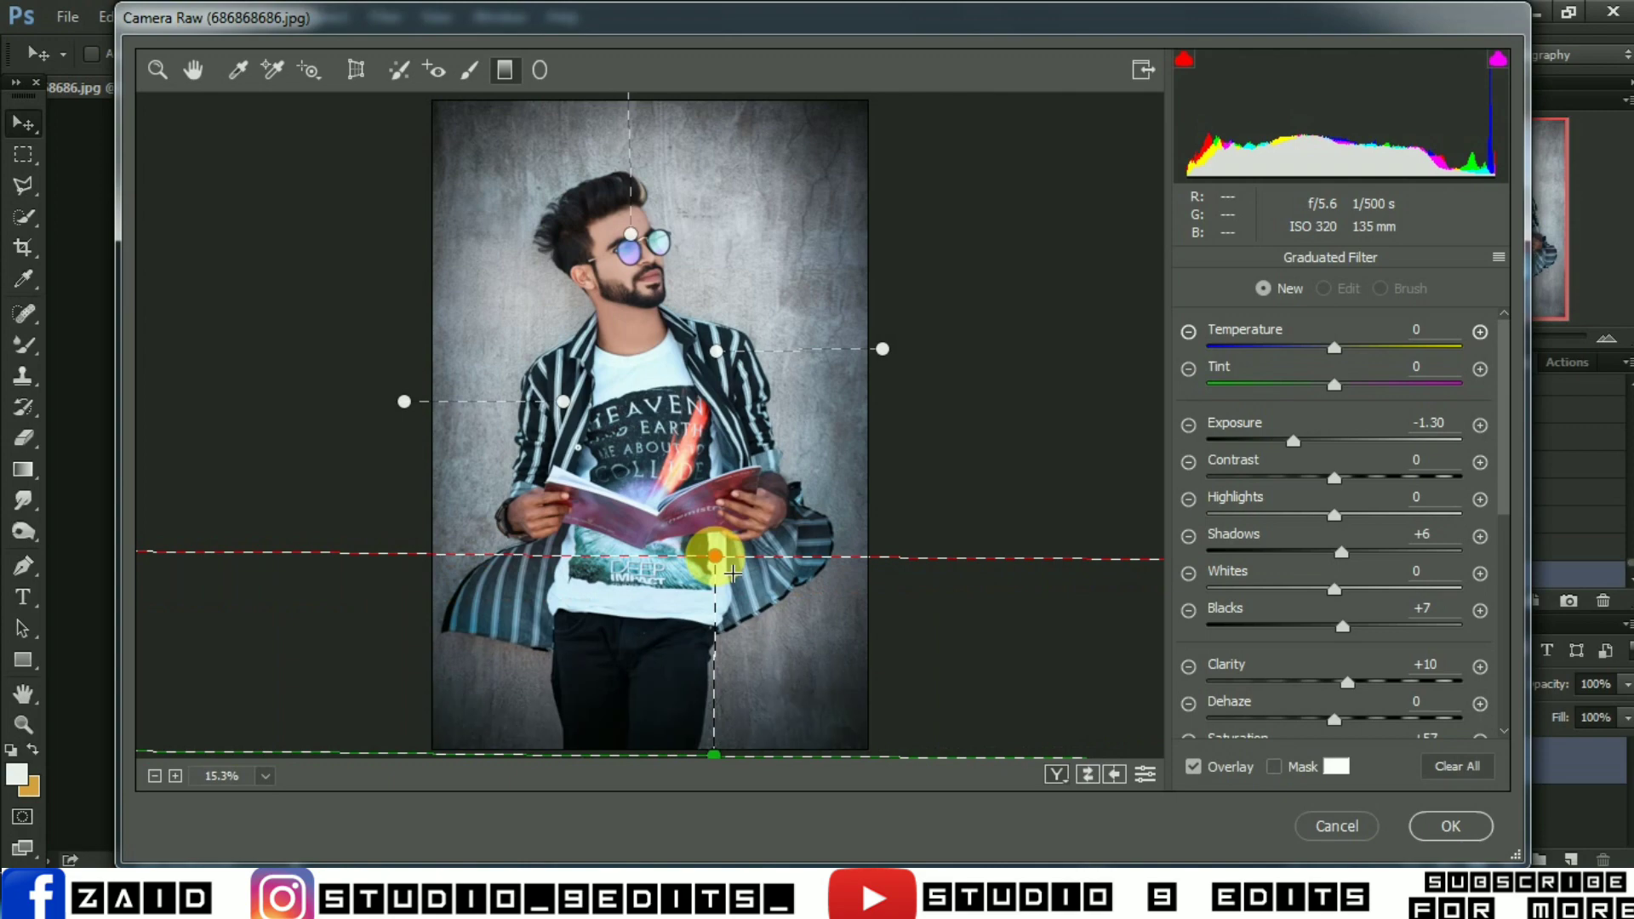
left_click(1450, 826)
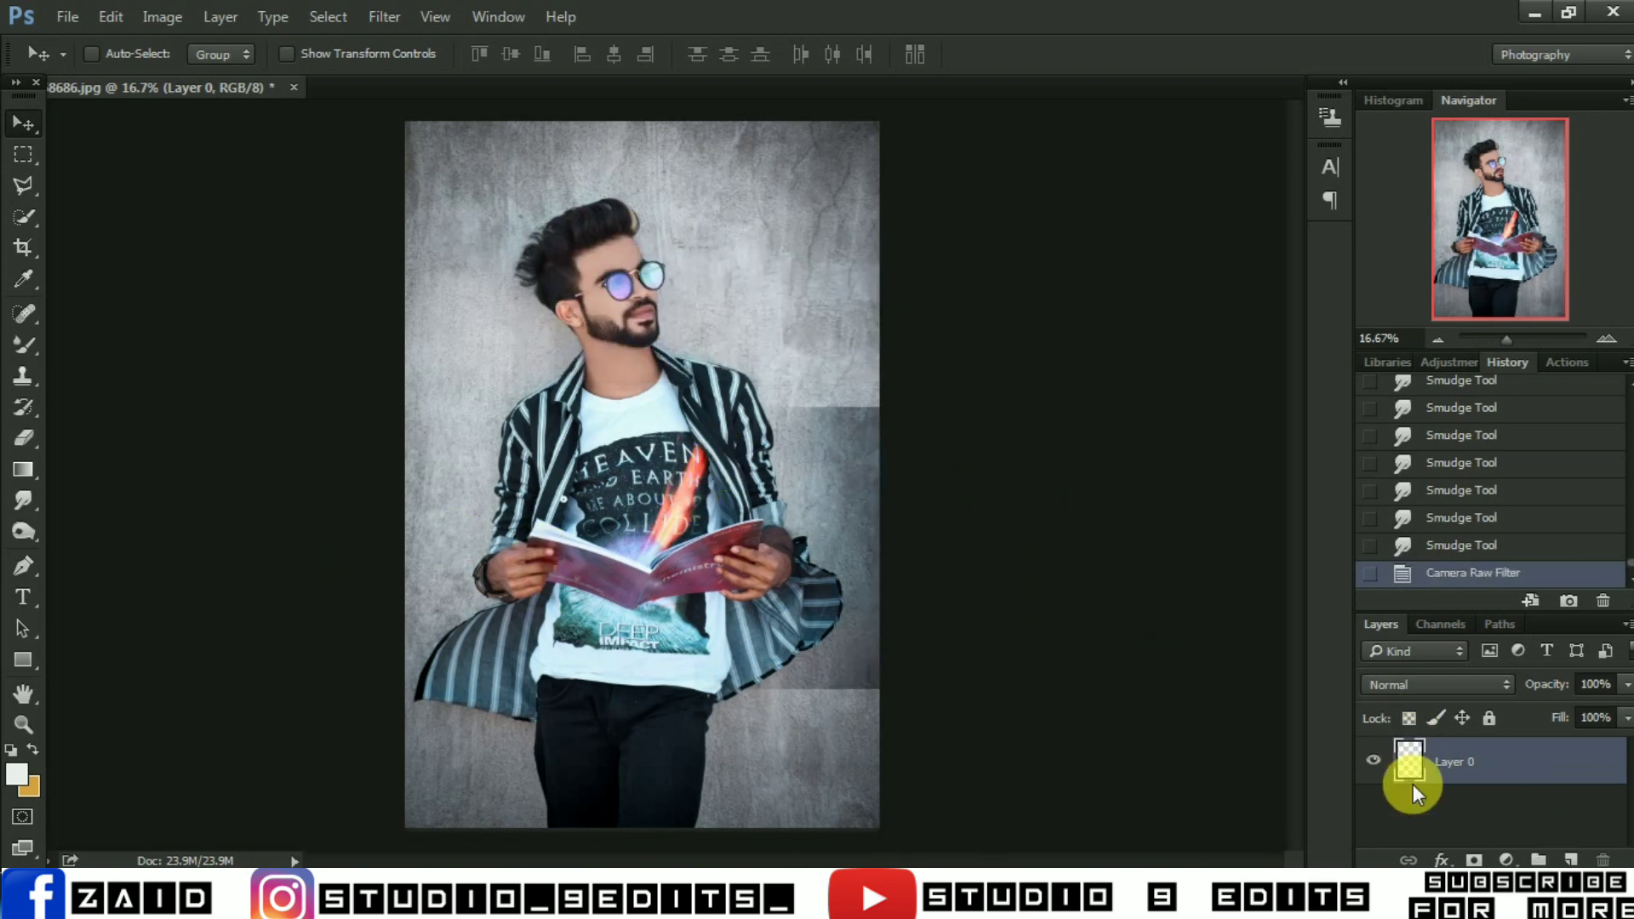
On a new layer, make a triangular Polygonal Lasso selection rising from the book
left_click(1571, 859)
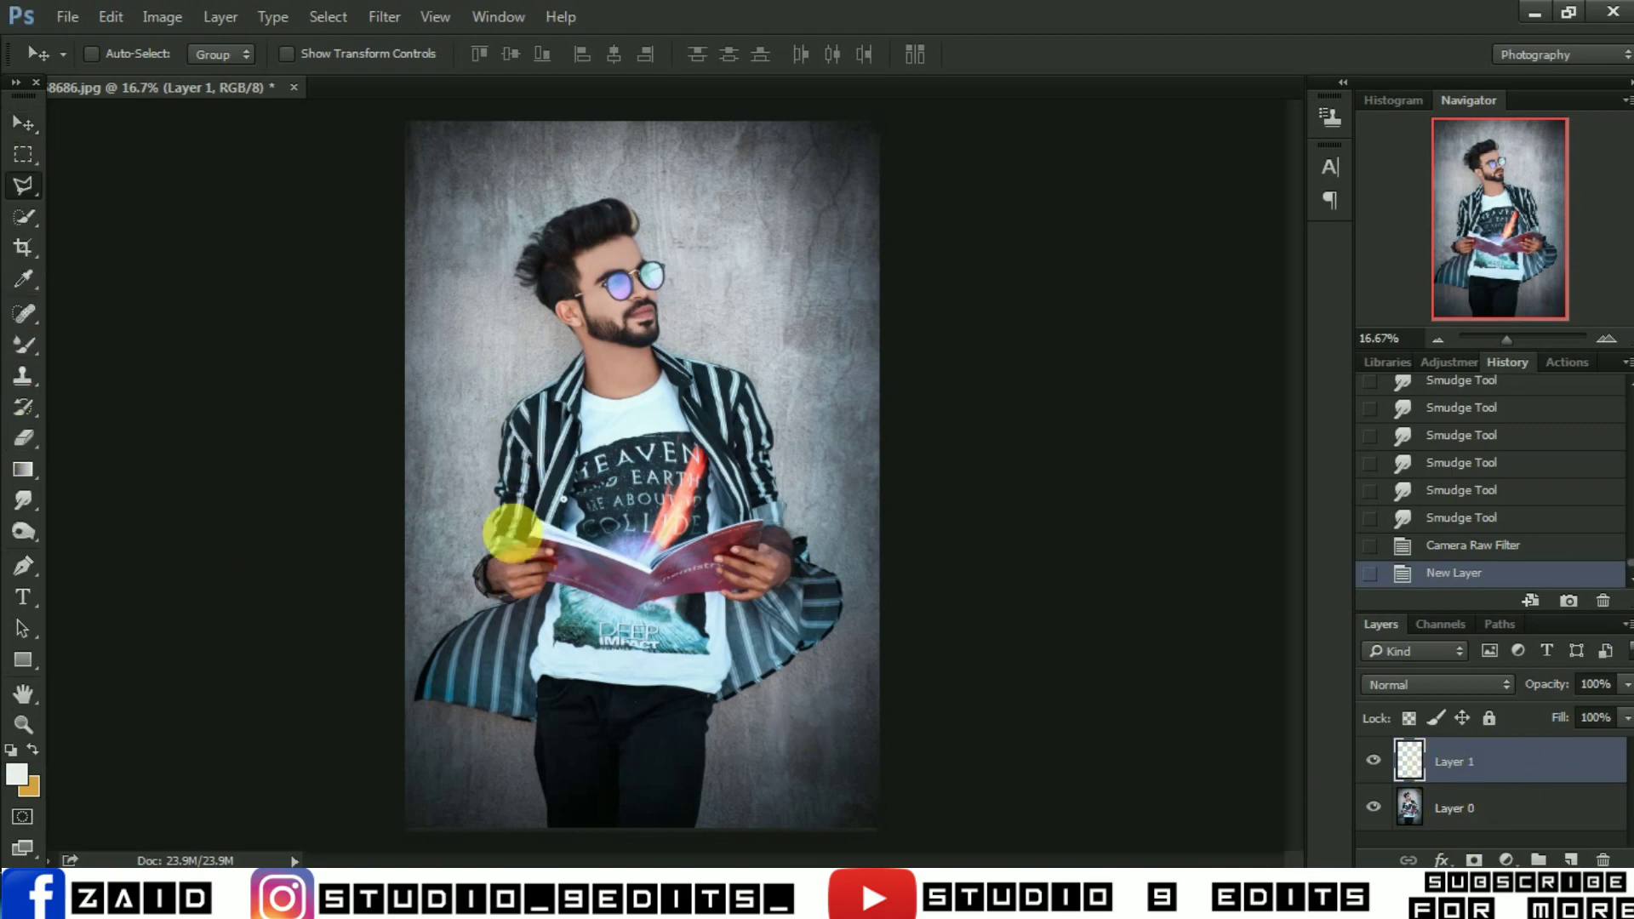
scroll(707, 595, "up", 2)
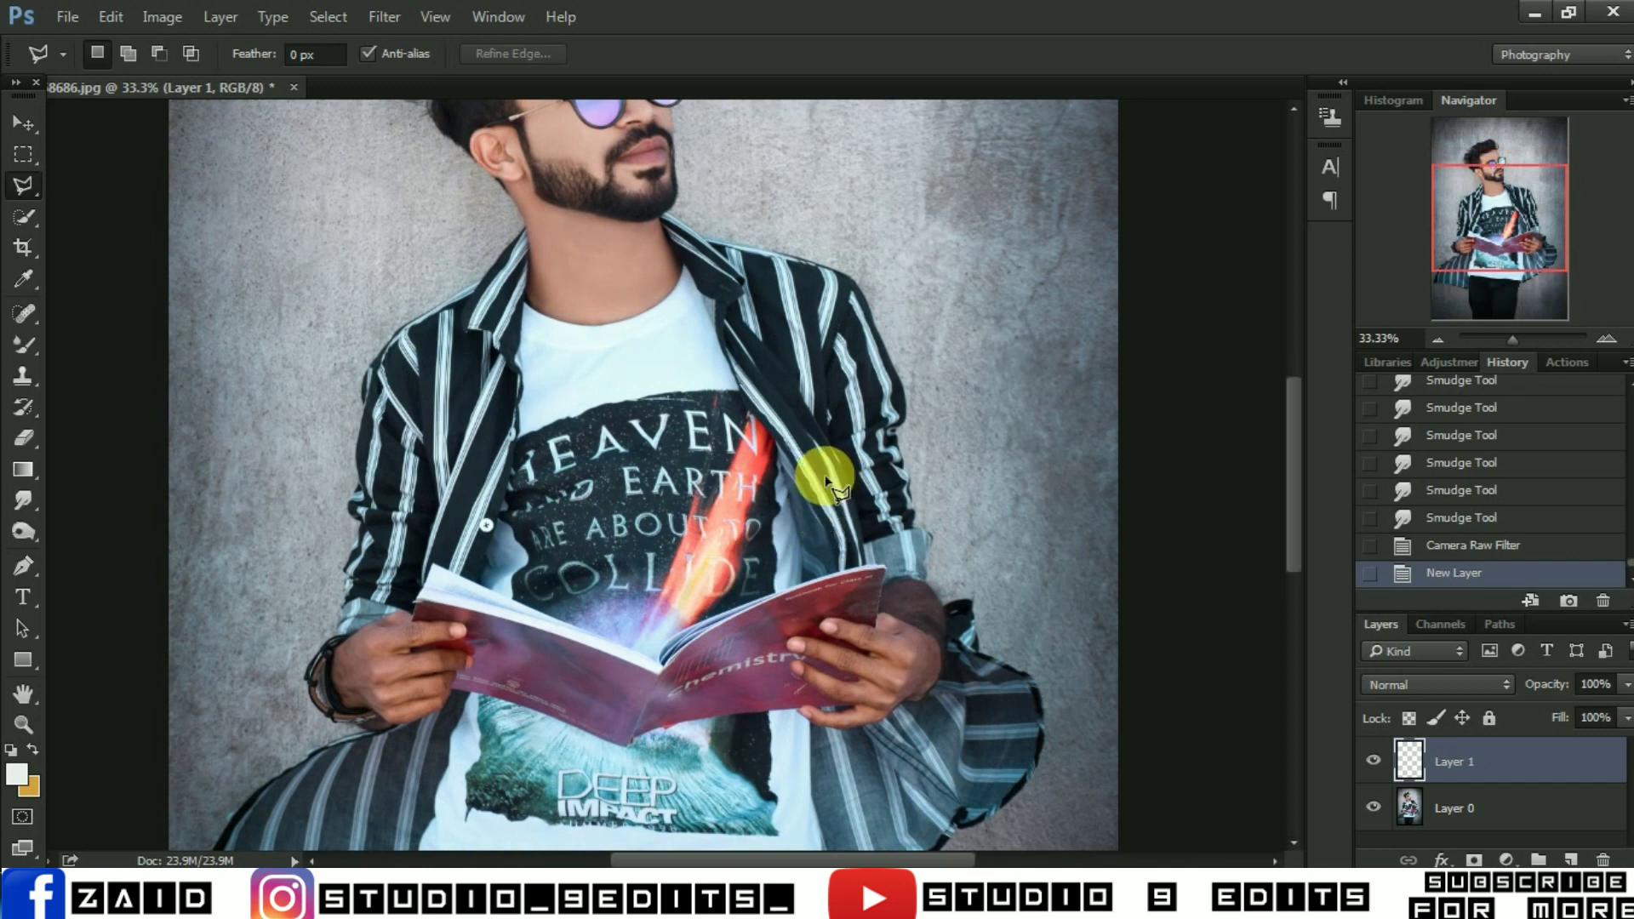
left_click(651, 644)
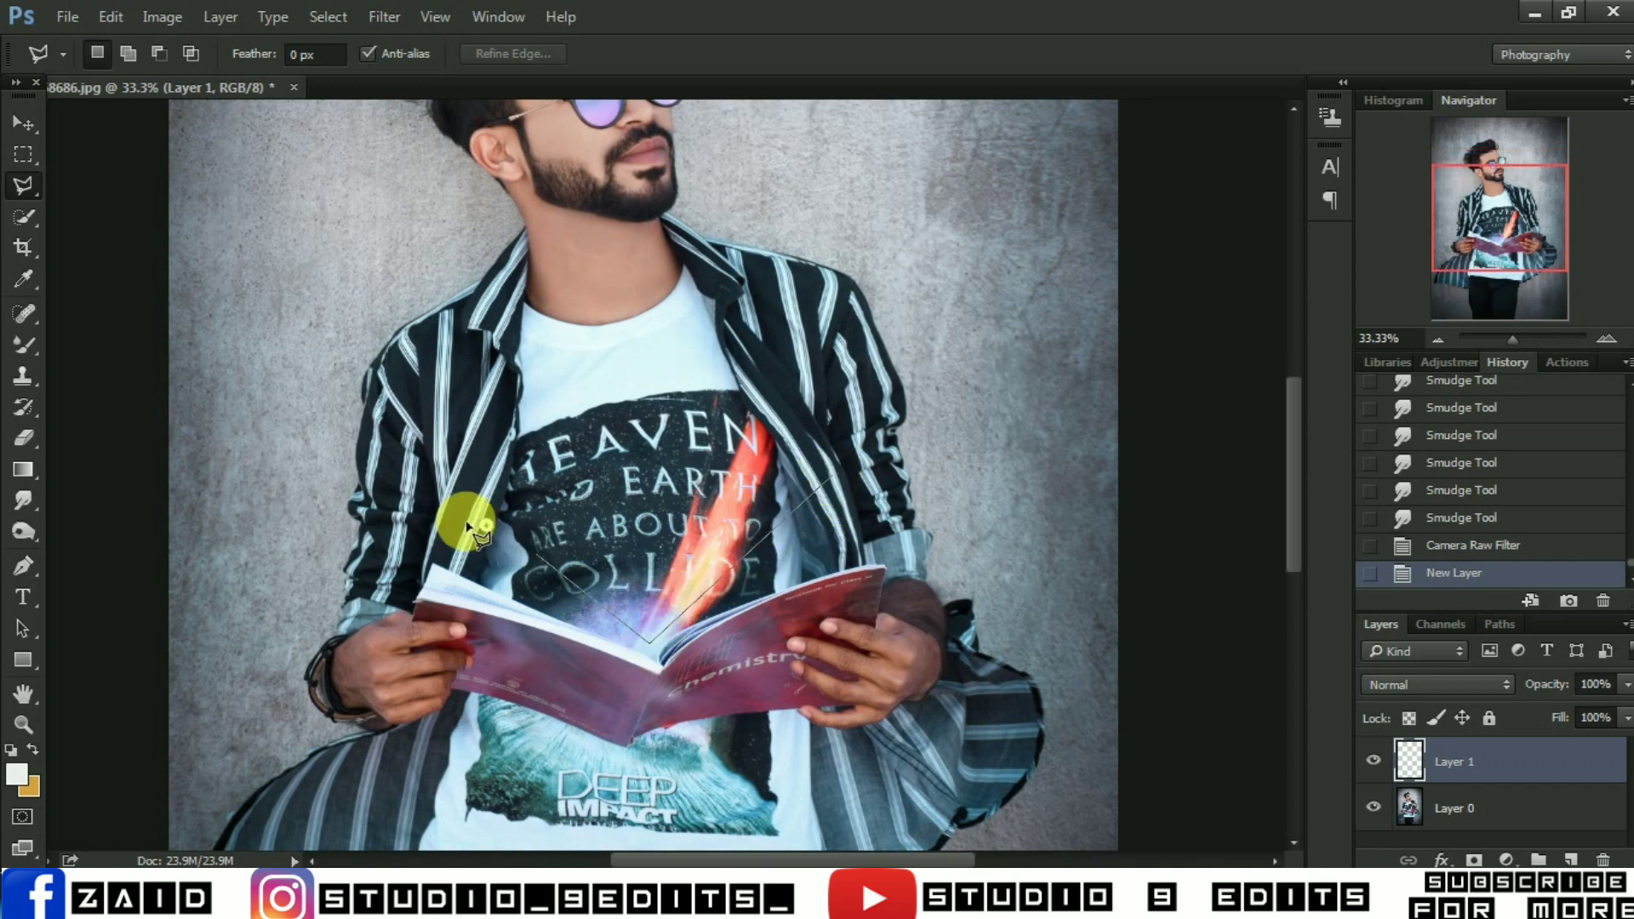
left_click(442, 503)
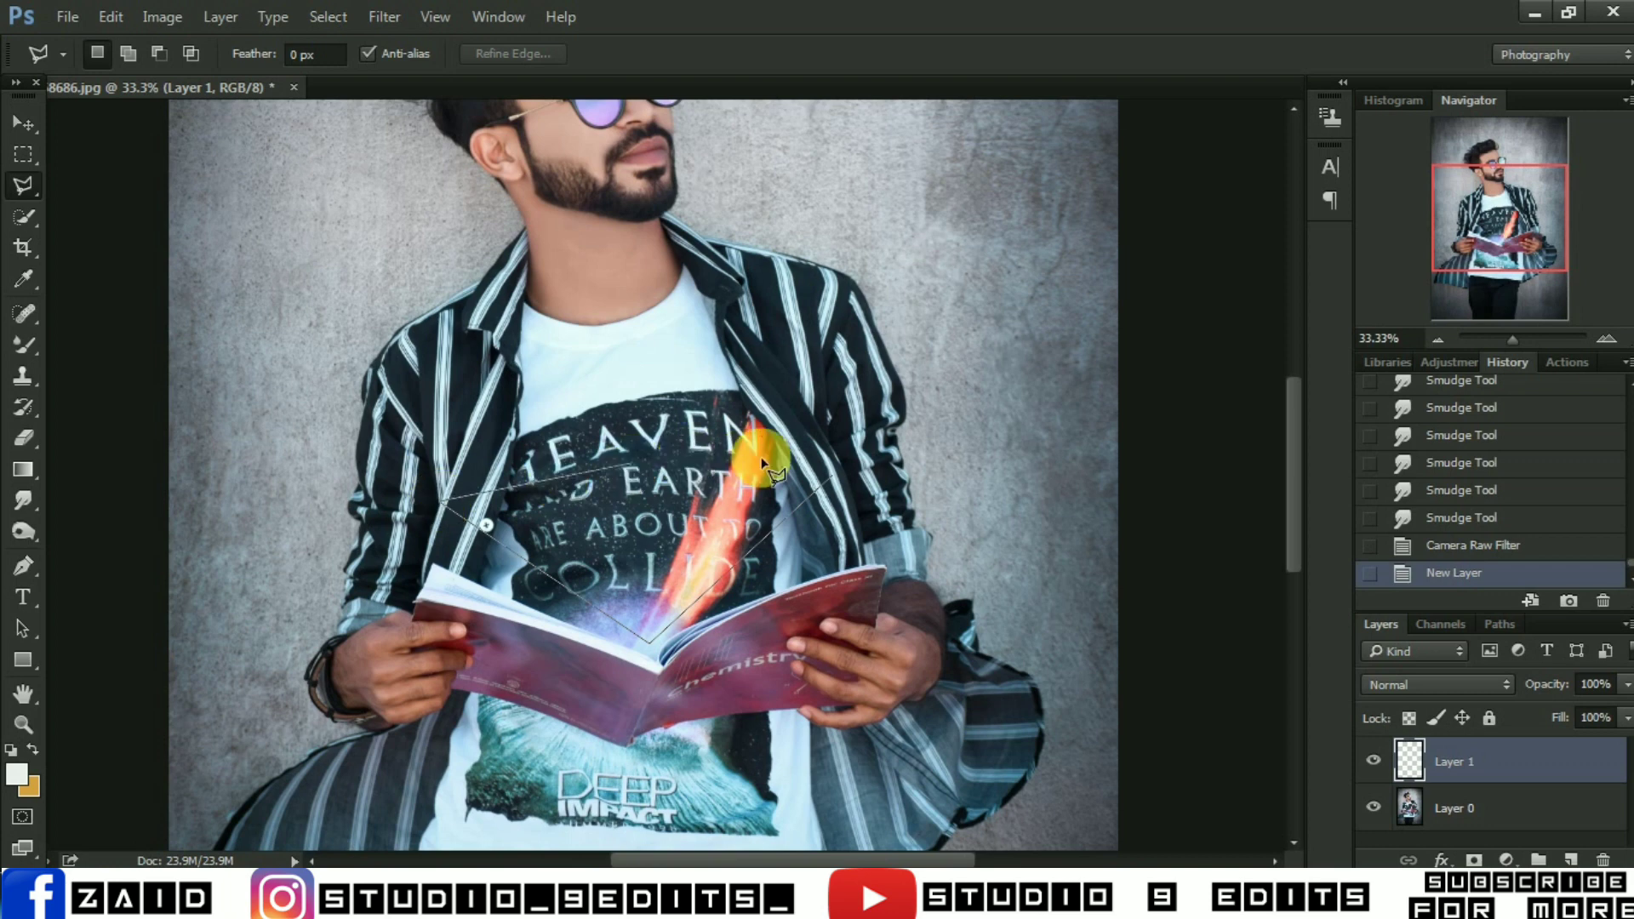
left_click(832, 478)
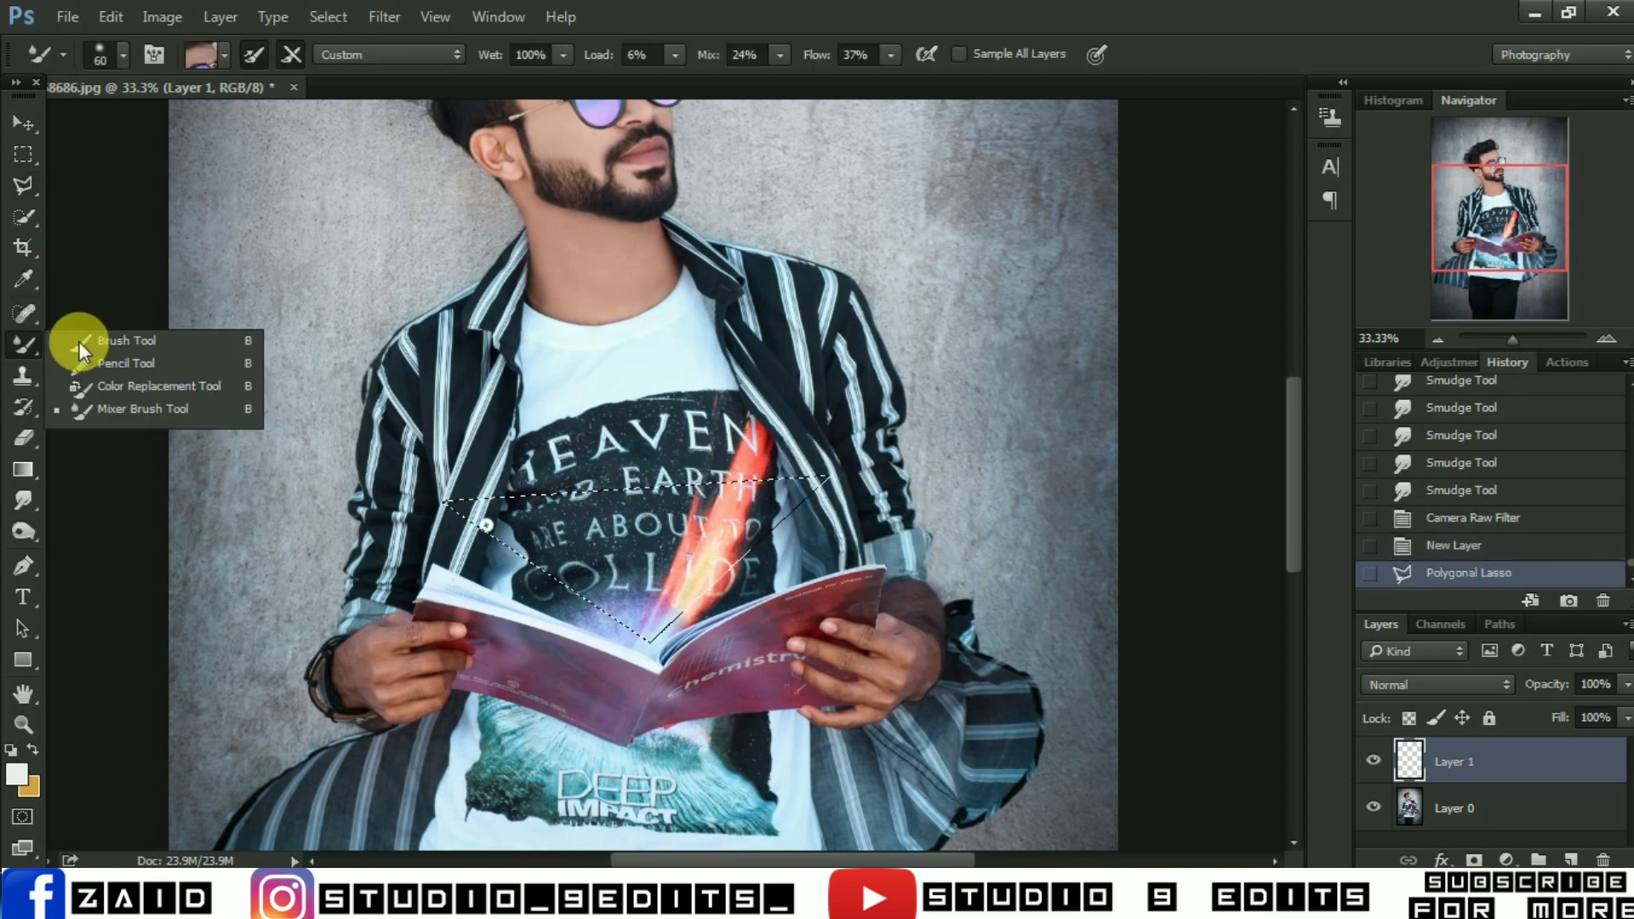
Paint the triangle solid white with the Brush, deselect, and fit the portrait on screen
left_click_drag(17, 340, 79, 341)
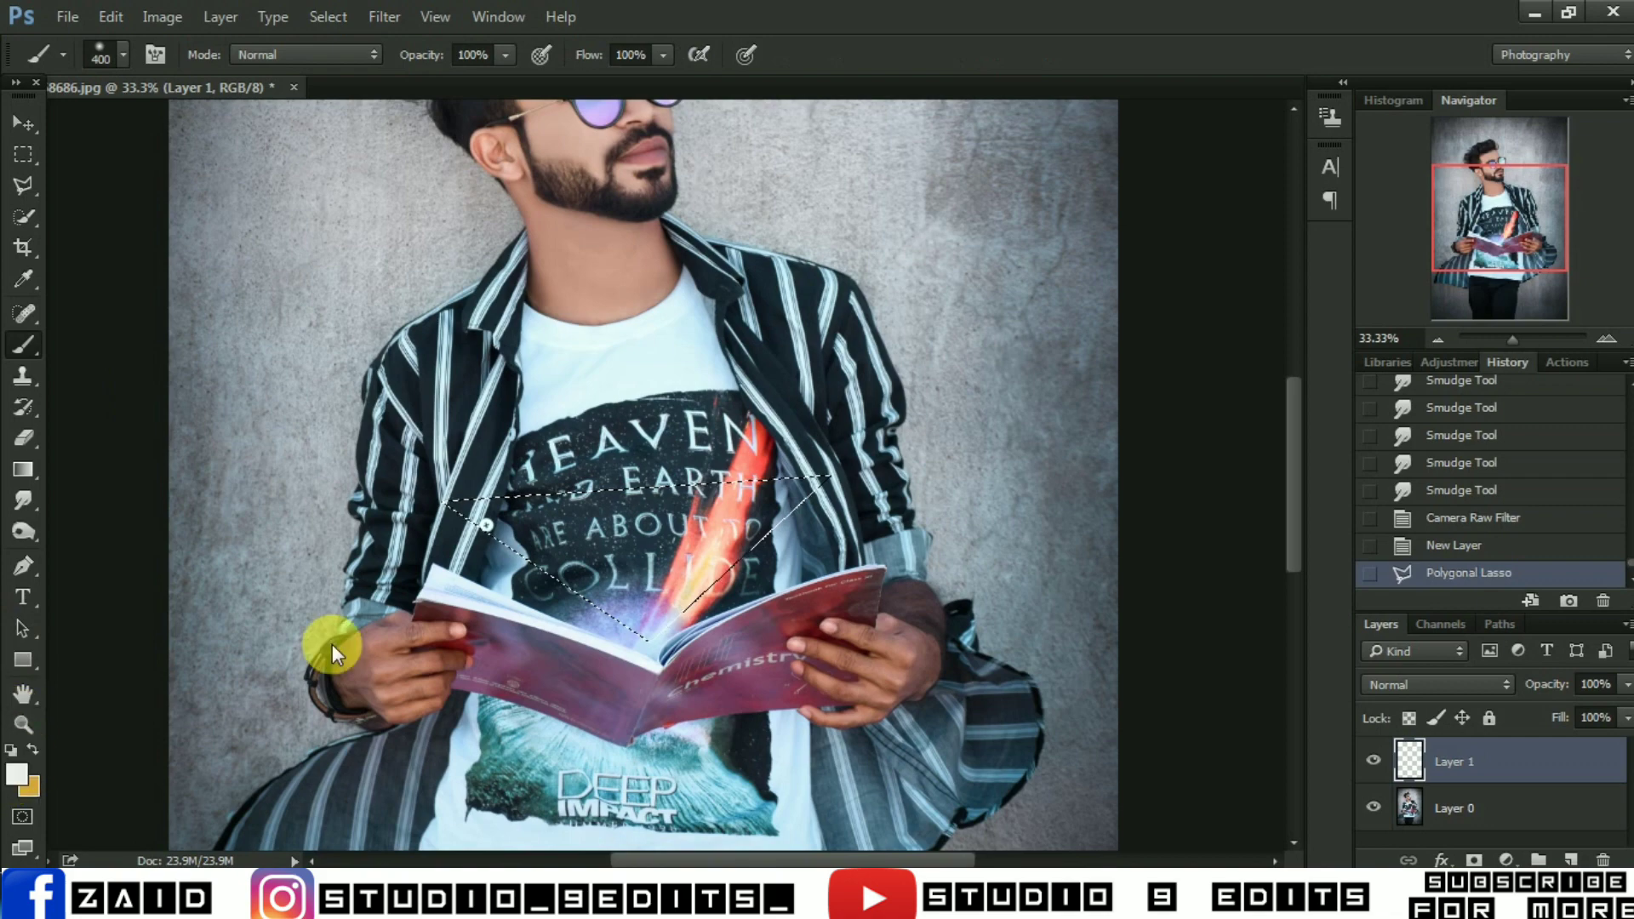
left_click(15, 773)
left_click(1542, 248)
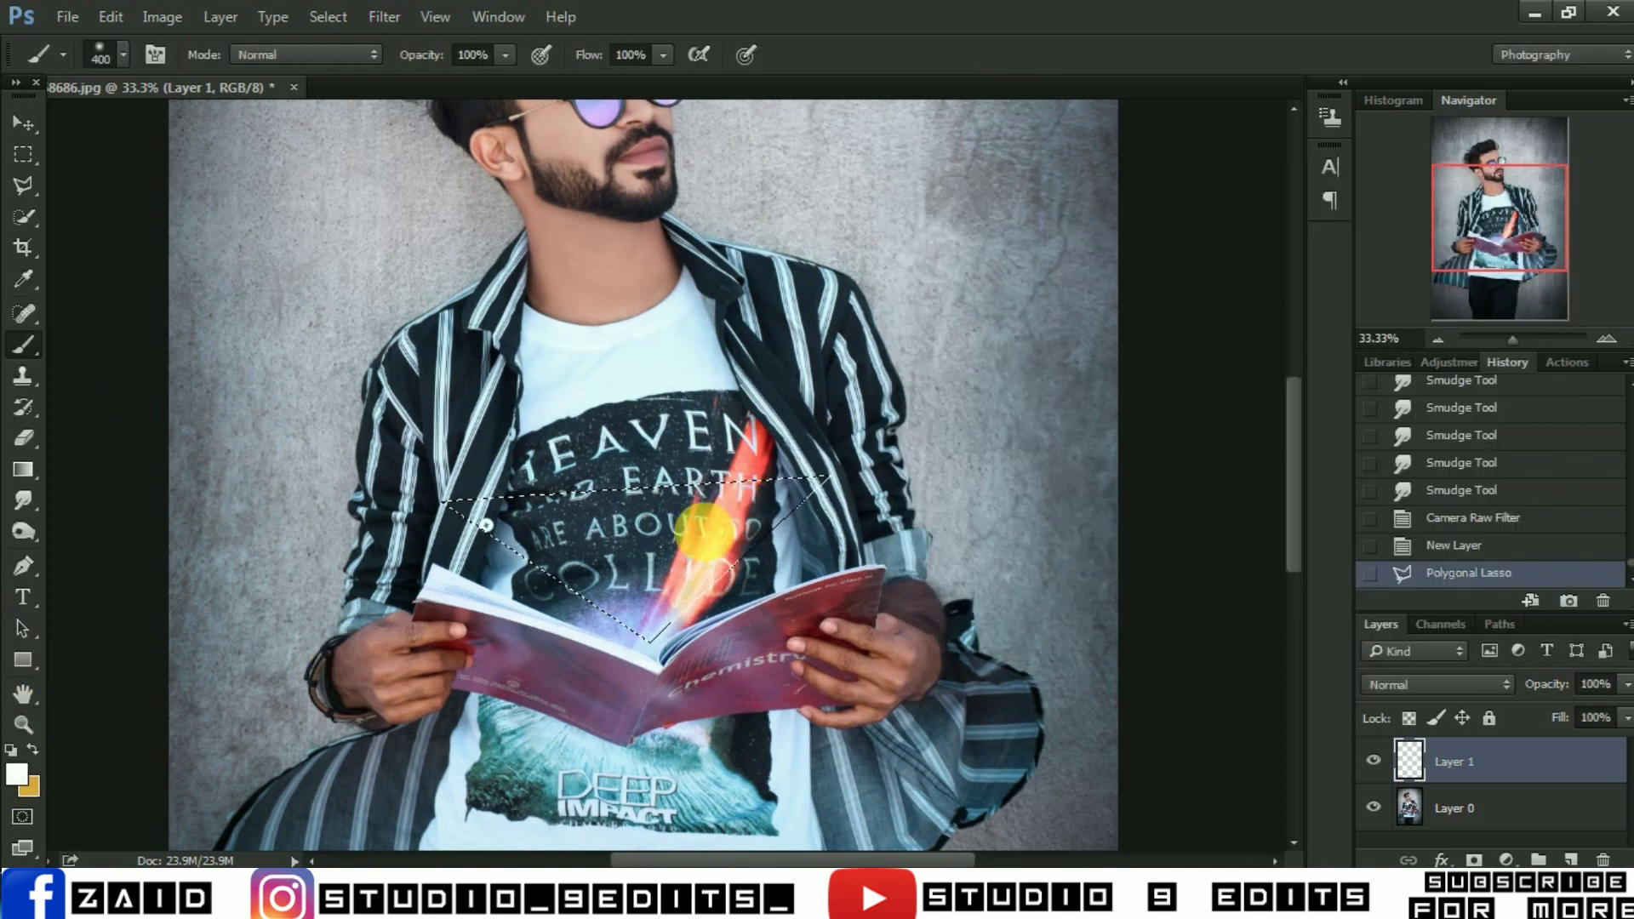
left_click_drag(702, 527, 842, 578)
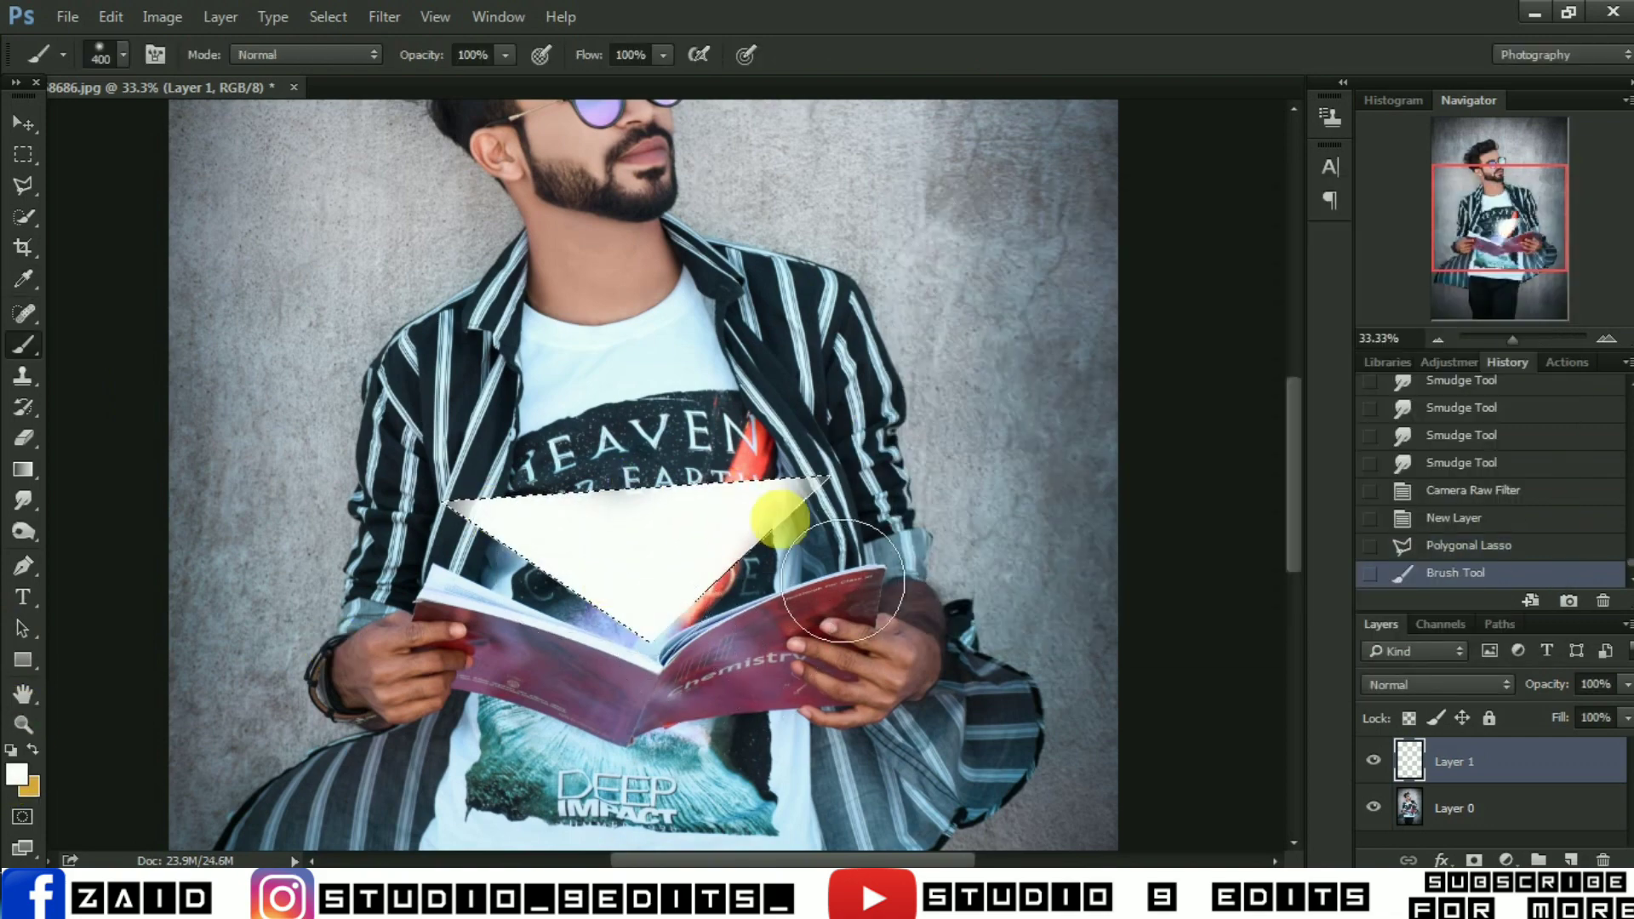
left_click_drag(793, 786, 611, 768)
key("ctrl+d")
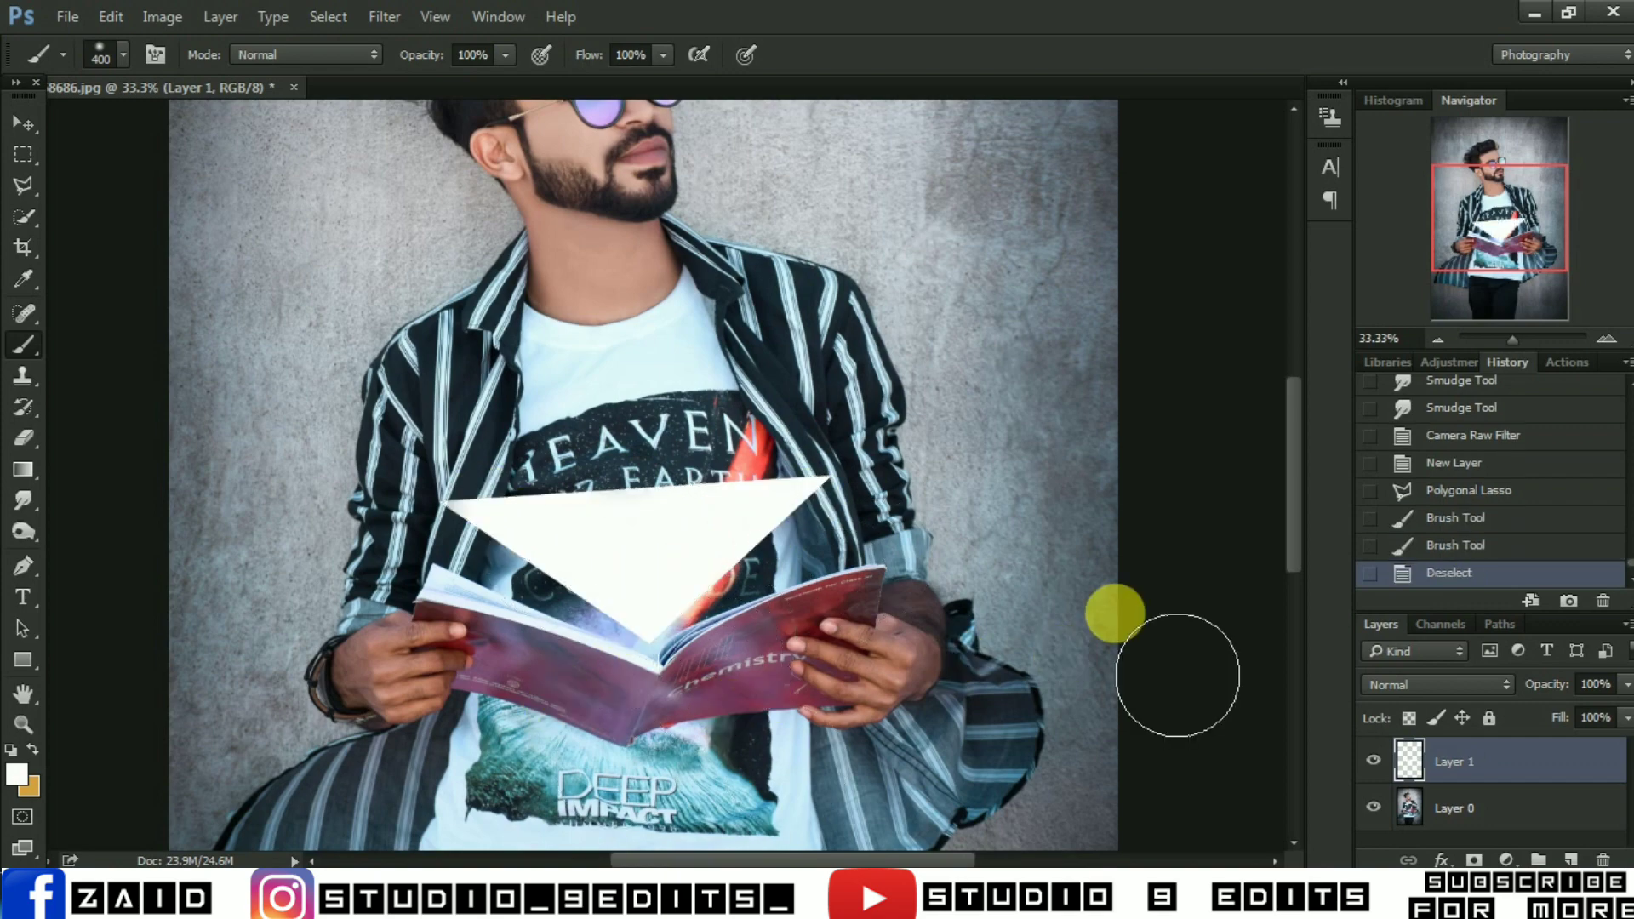
key("ctrl+0")
Gaussian-blur the white triangle at radius 55, then lower the layer's opacity and fill
left_click(383, 16)
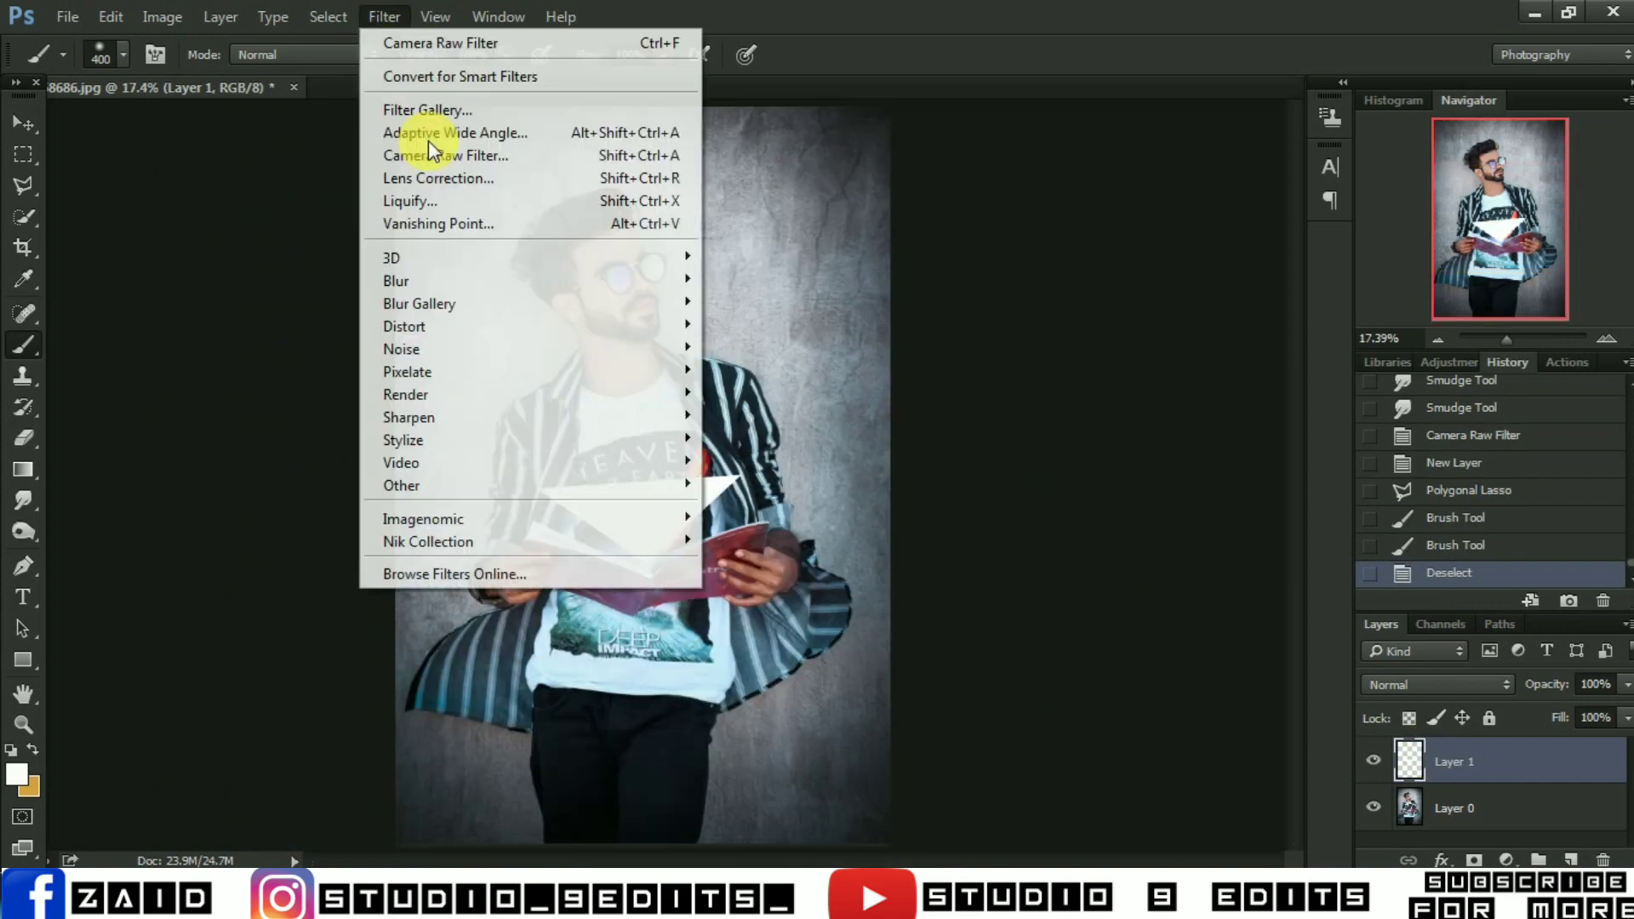
left_click(732, 366)
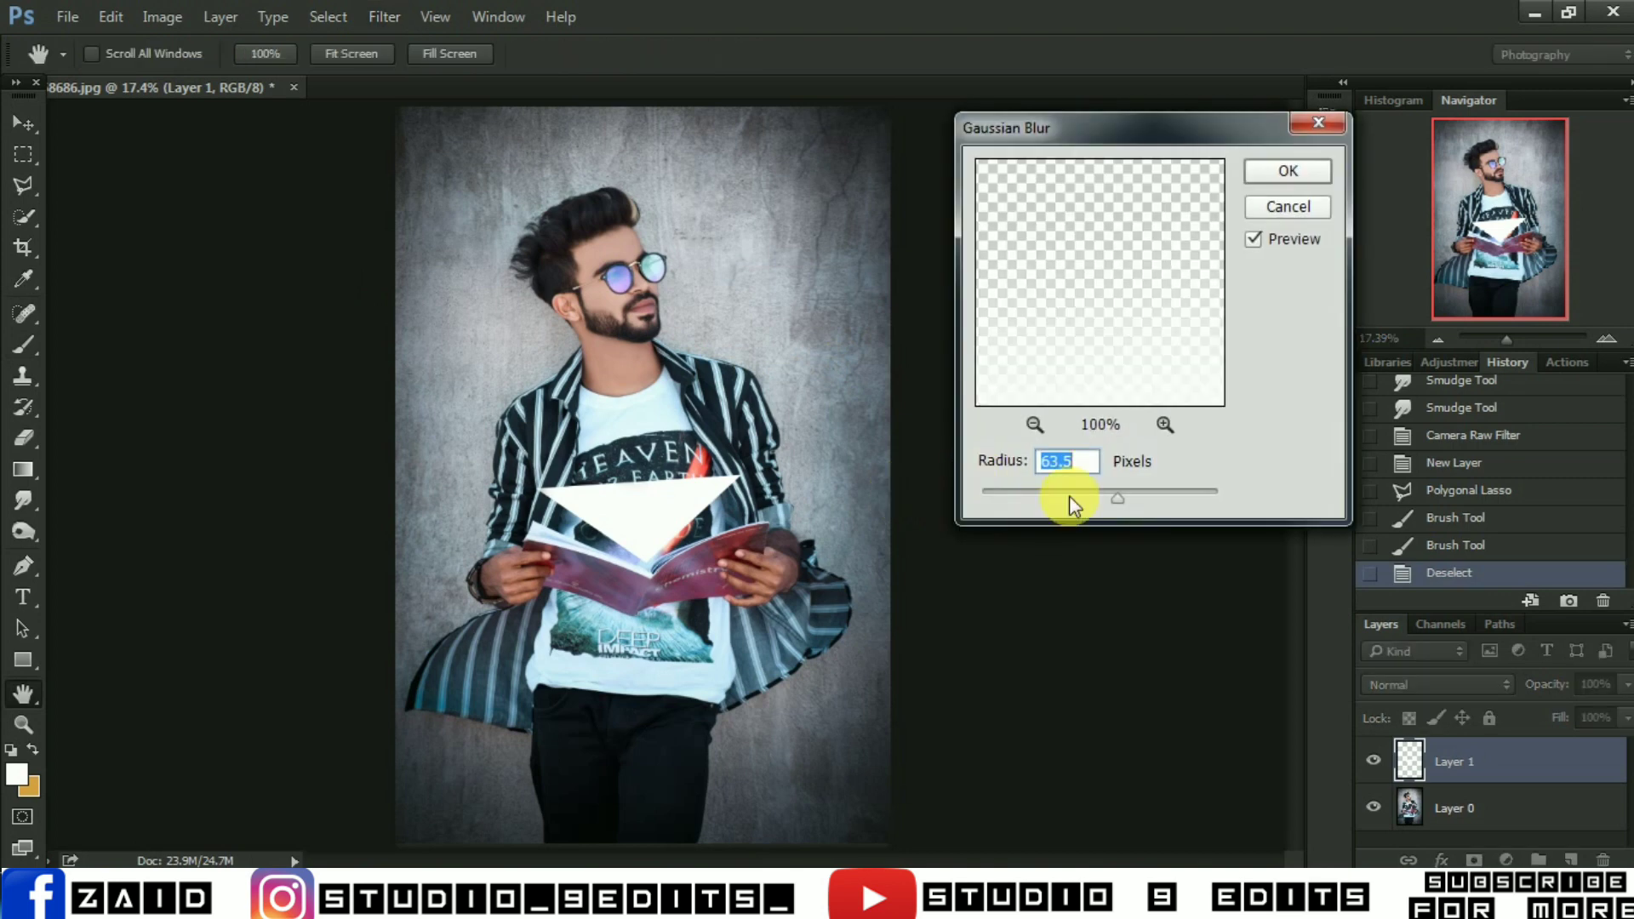
left_click_drag(1069, 500, 1110, 490)
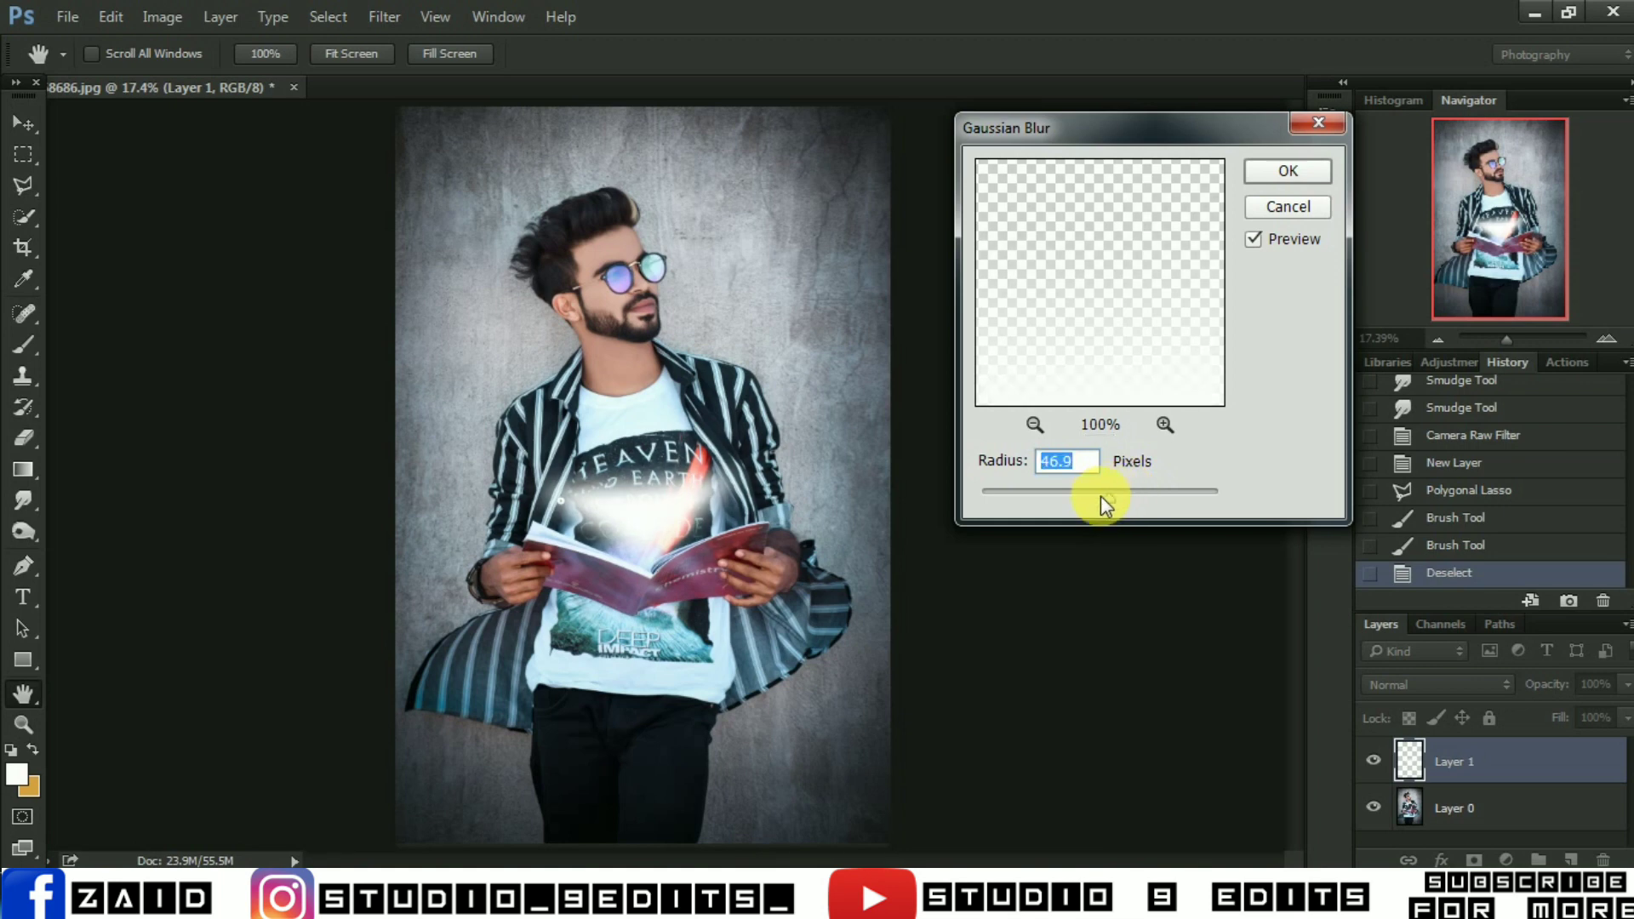
left_click(1100, 495)
left_click_drag(1100, 496, 1114, 495)
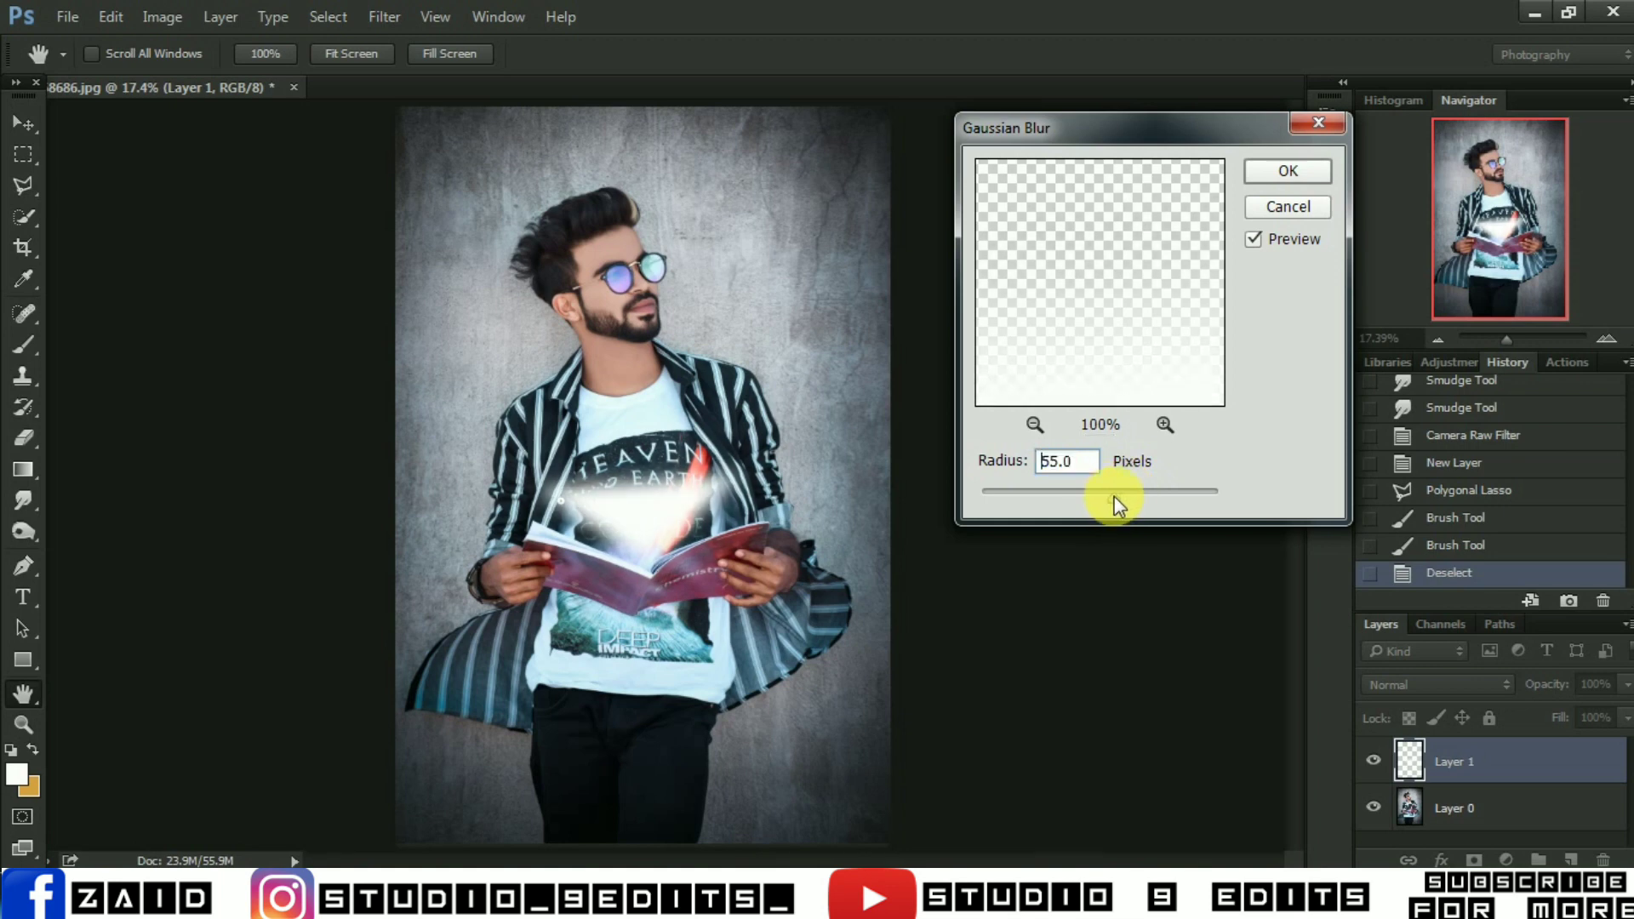
left_click(1264, 172)
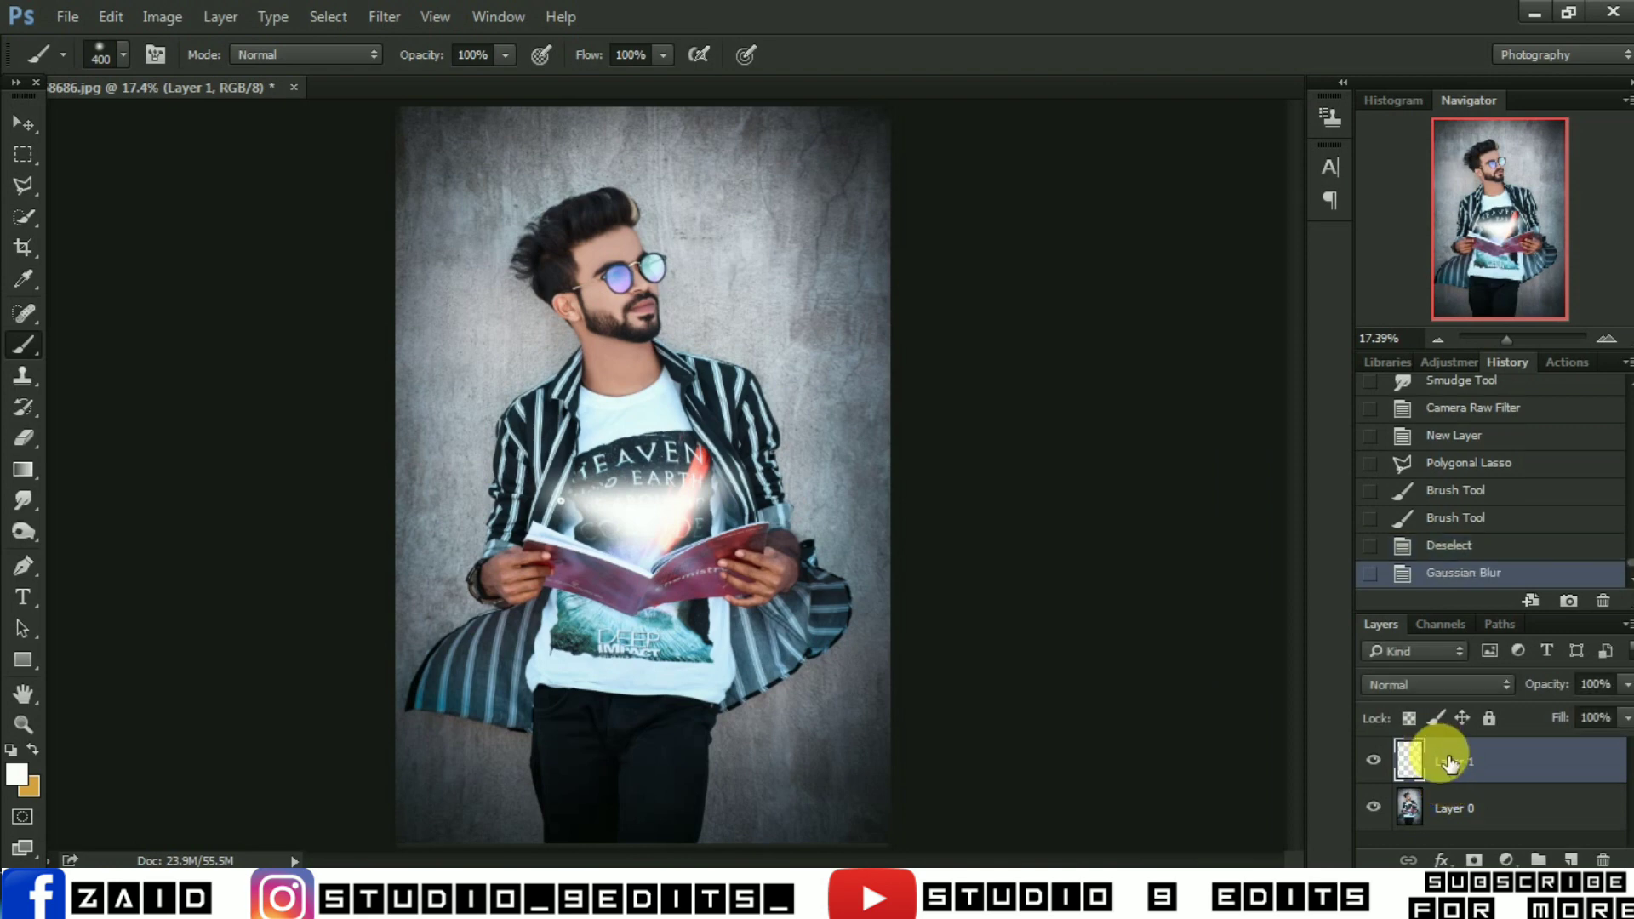
left_click(1625, 717)
left_click_drag(1601, 739, 1631, 753)
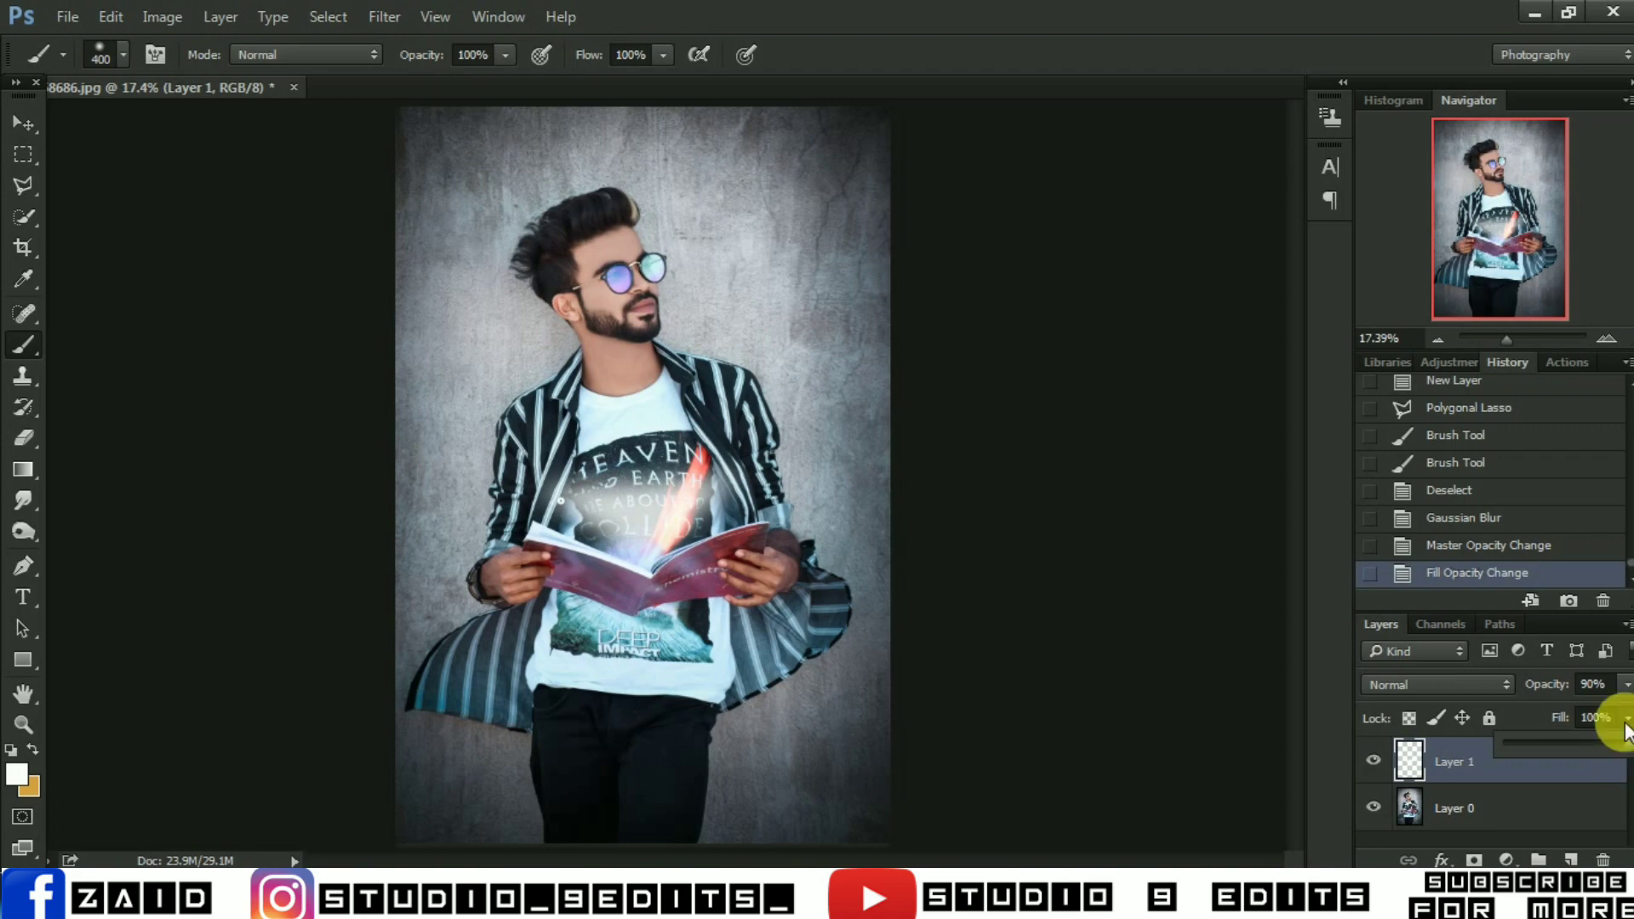
Open the social logo PNG files
left_click(63, 18)
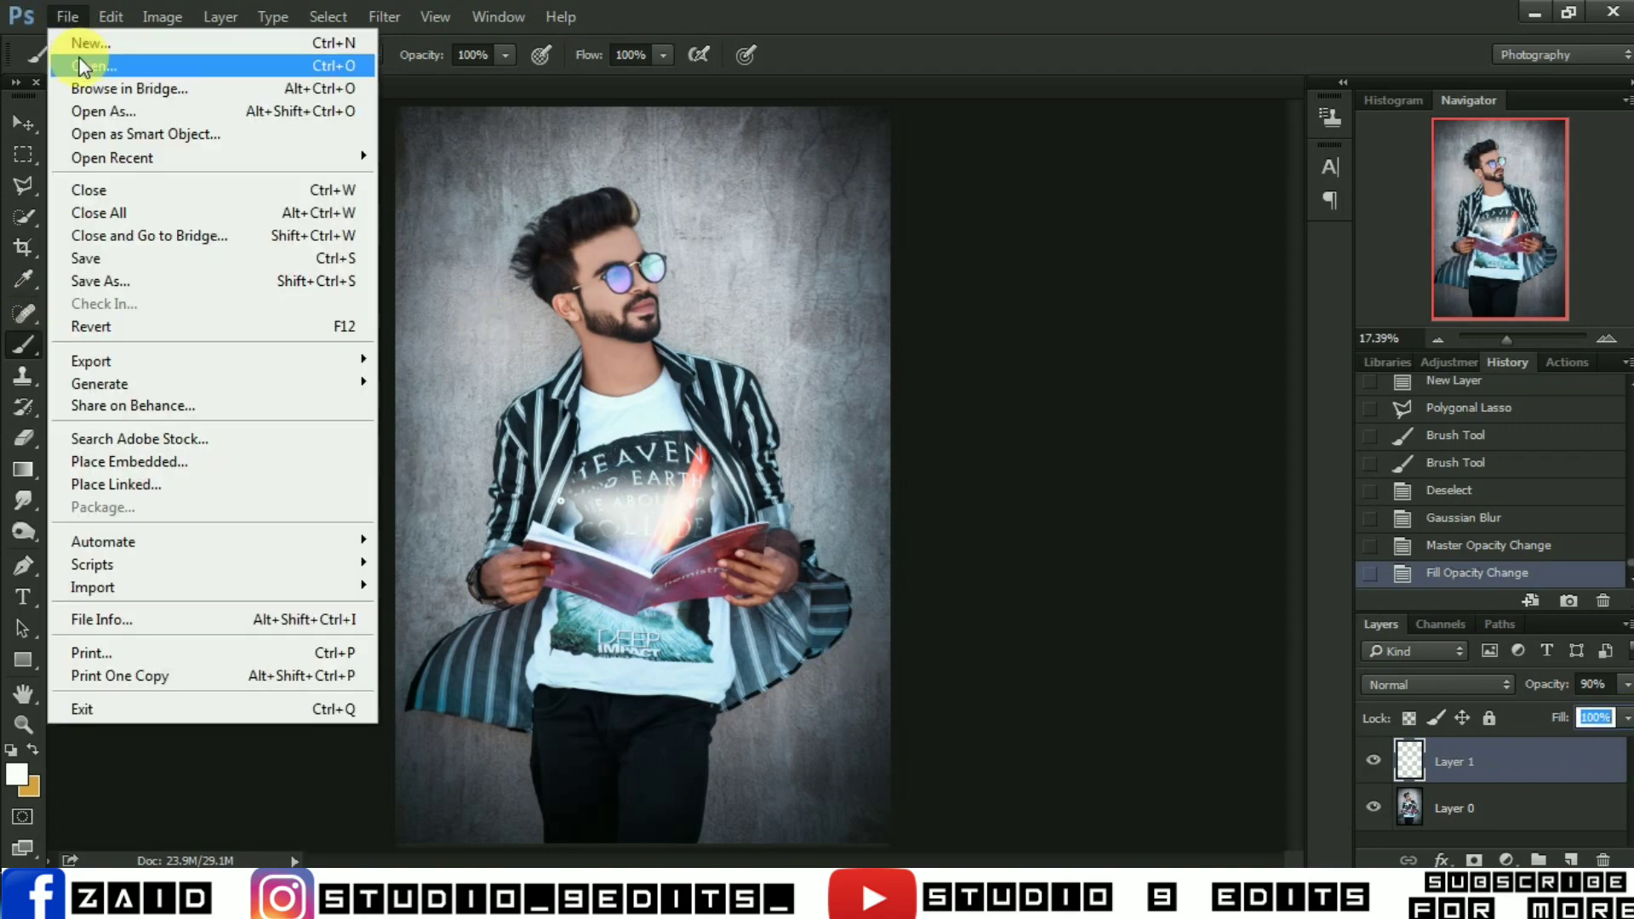
left_click(73, 63)
left_click_drag(423, 314, 936, 144)
left_click(1434, 831)
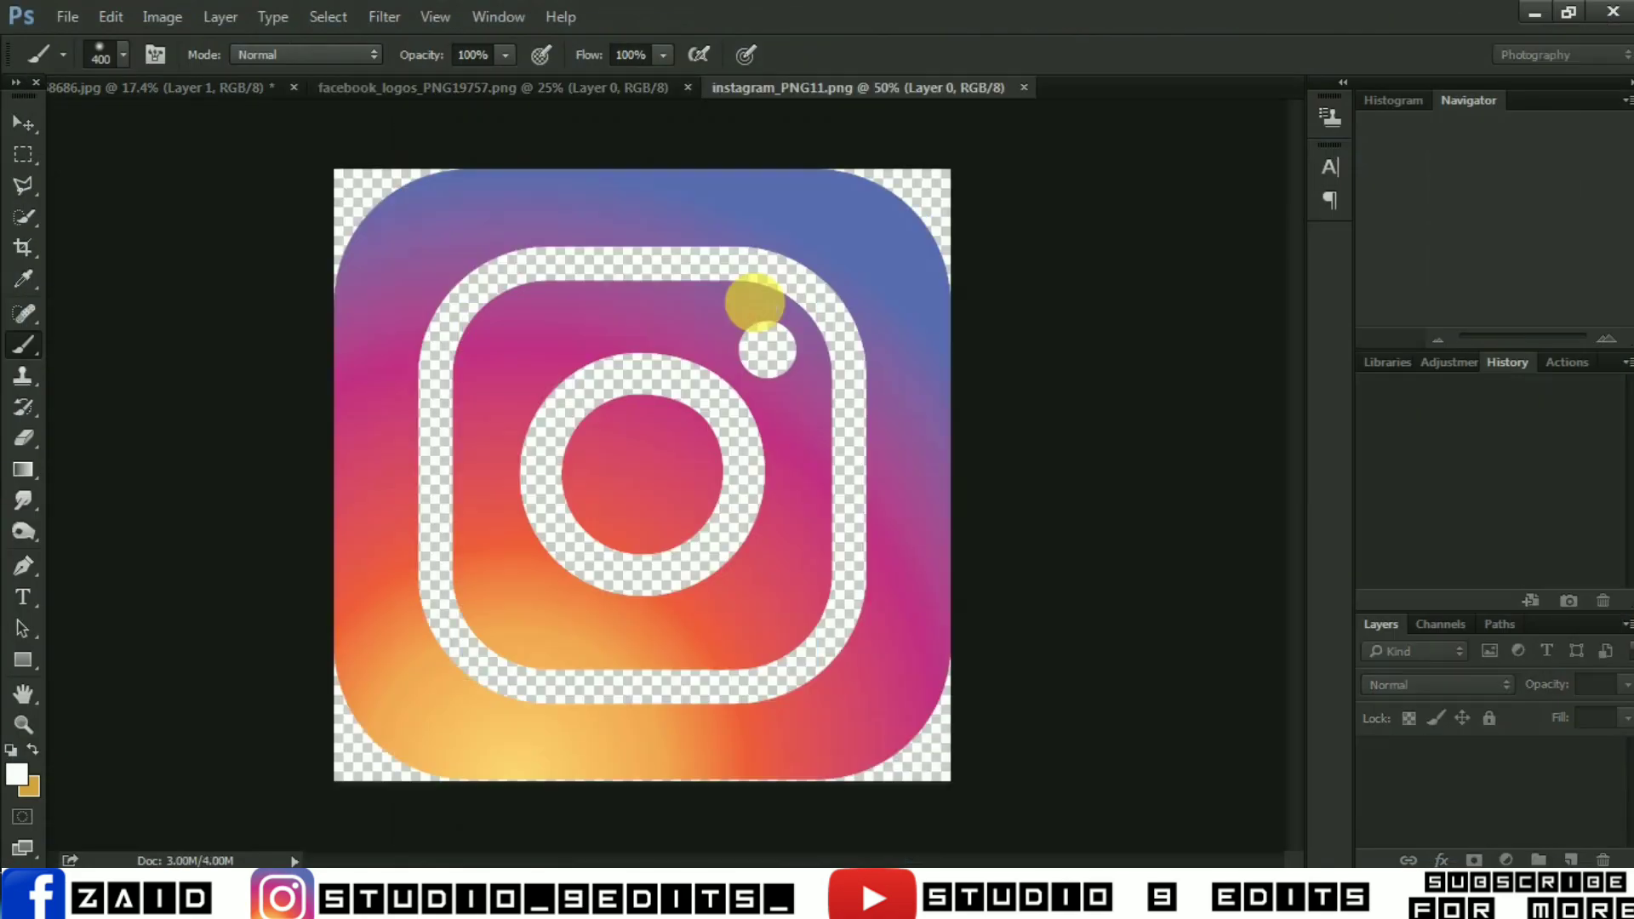
Bring the WhatsApp logo layer into the portrait document
left_click(25, 126)
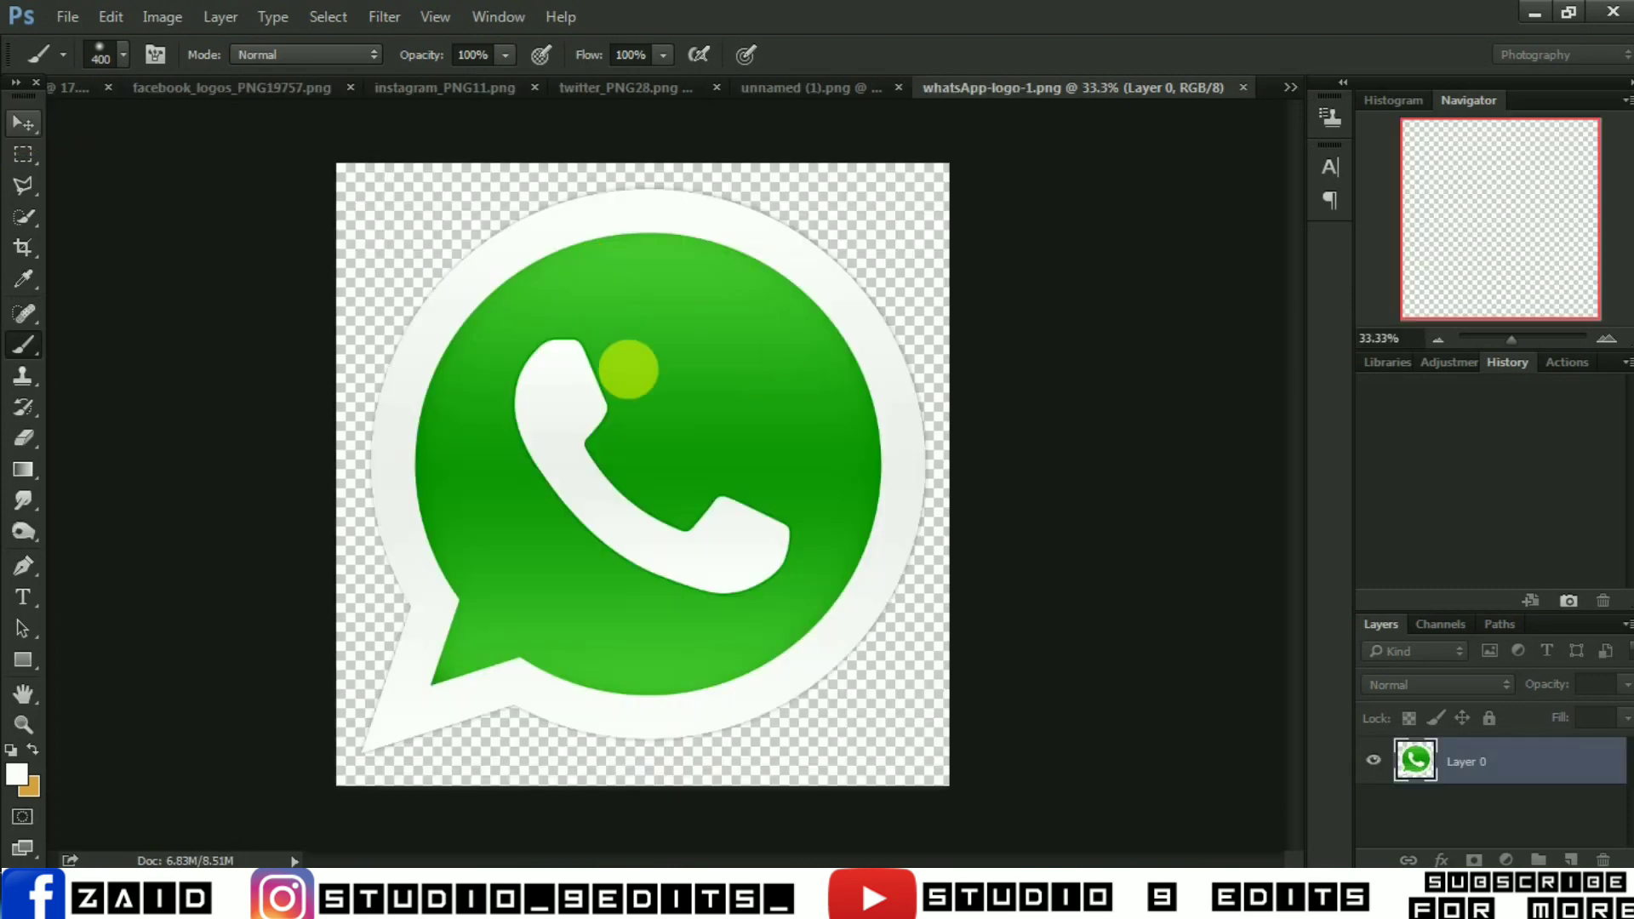
left_click_drag(565, 310, 226, 167)
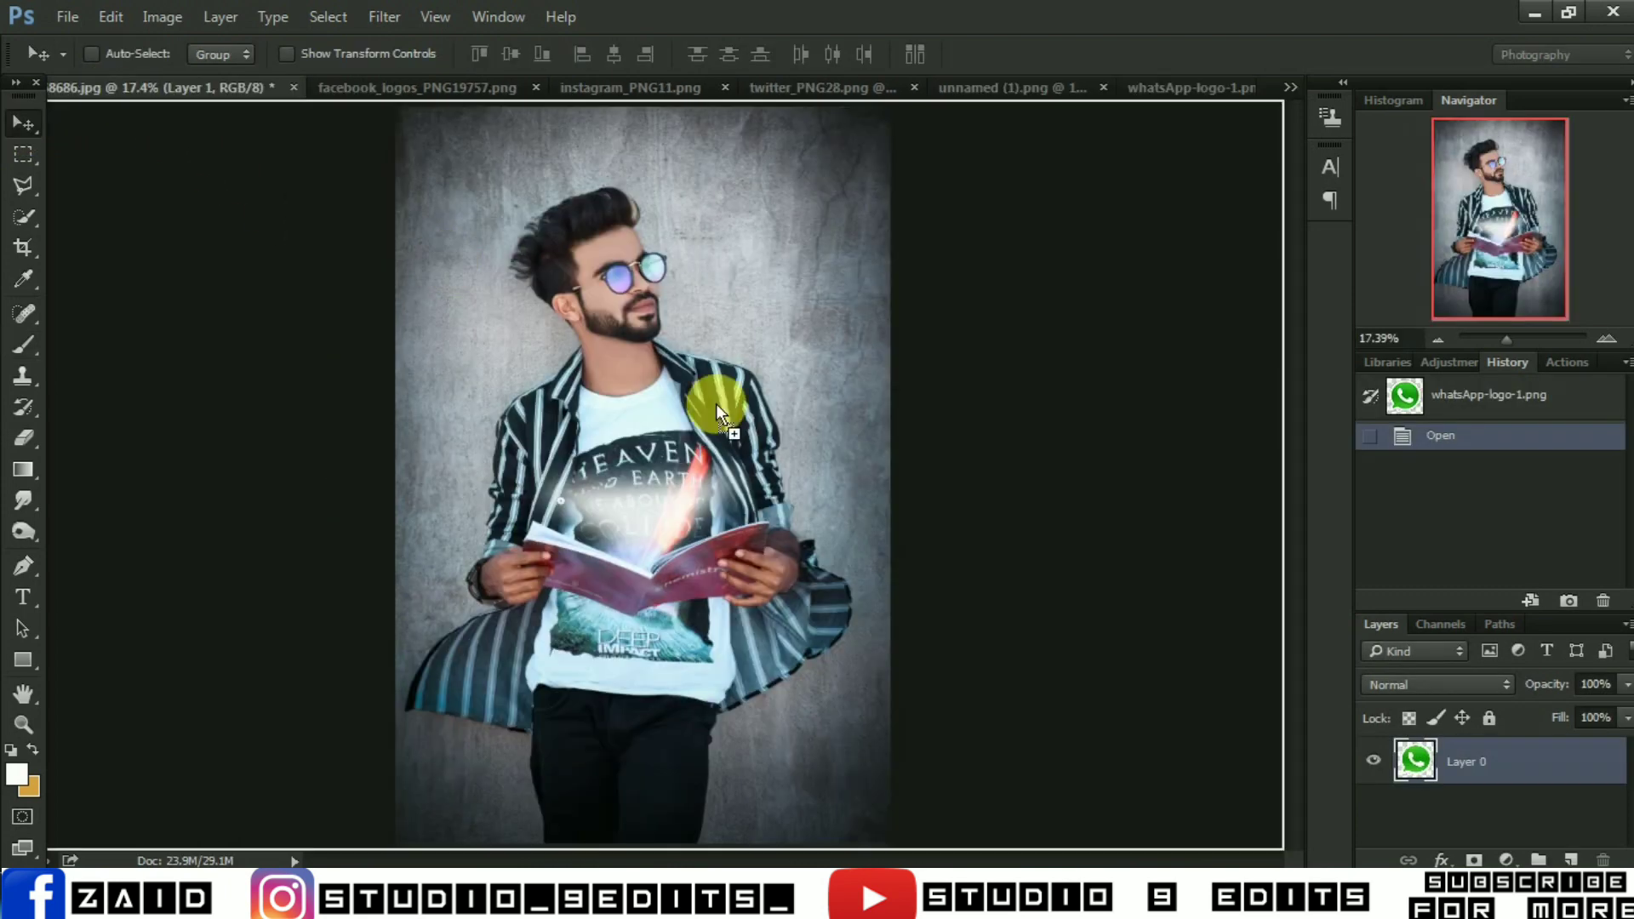
mouse_move(105, 95)
left_mouse_down()
mouse_move(802, 459)
mouse_move(713, 253)
mouse_move(703, 107)
mouse_move(670, 128)
left_mouse_up()
key("ctrl+minus")
Scale the WhatsApp logo down to about two-thirds size
key("ctrl+t")
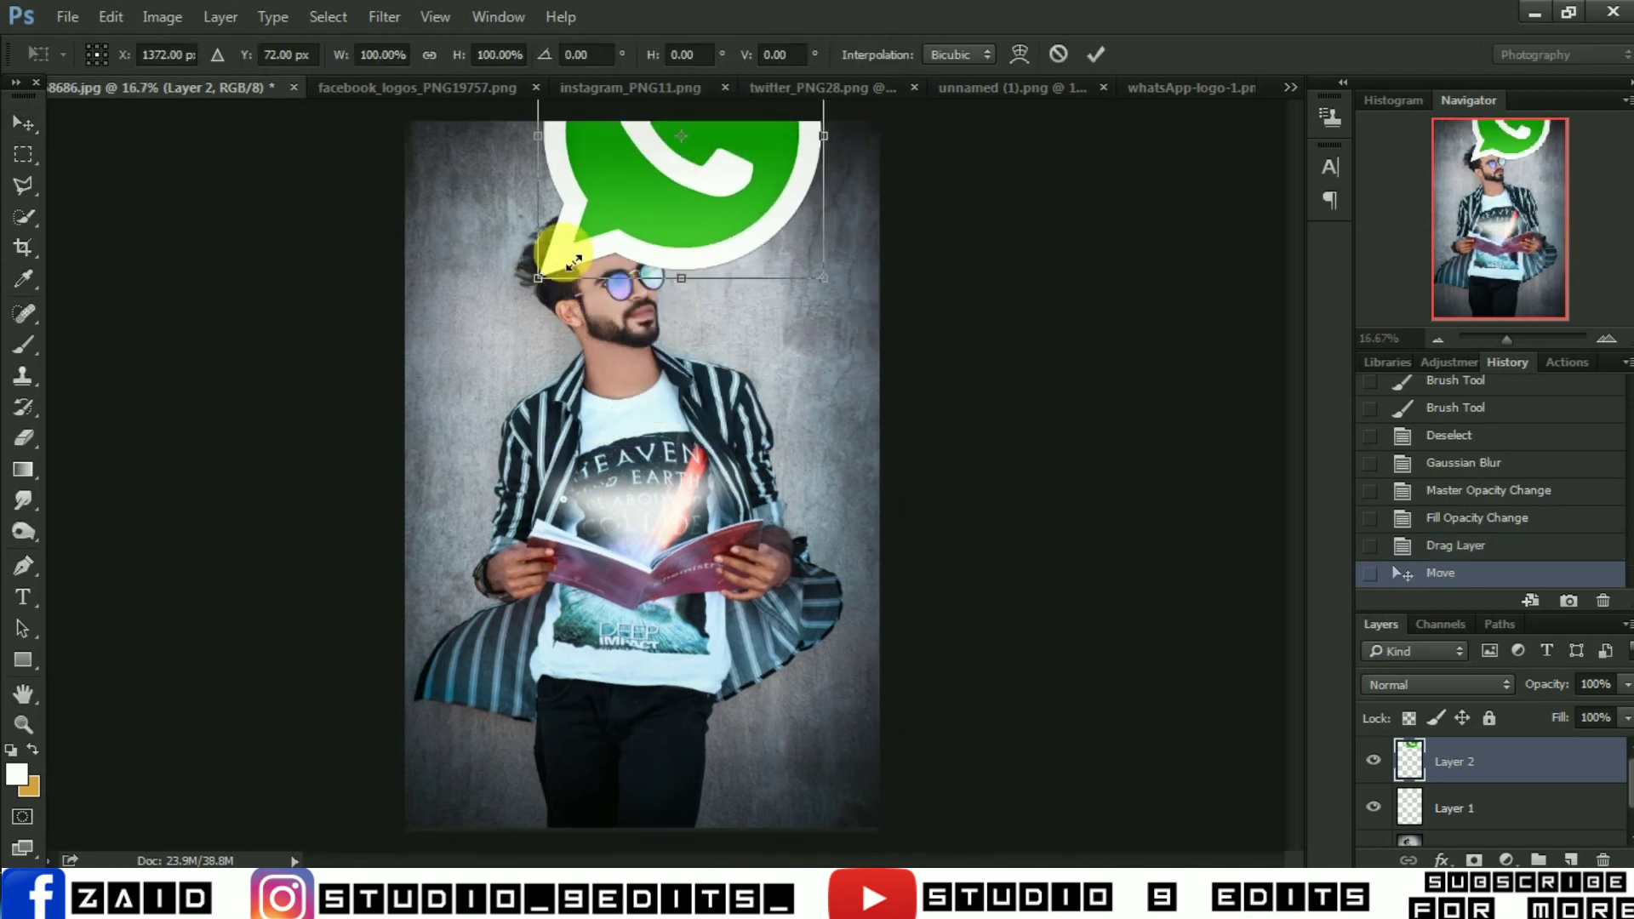
left_click_drag(573, 261, 589, 228)
left_click_drag(774, 226, 798, 245)
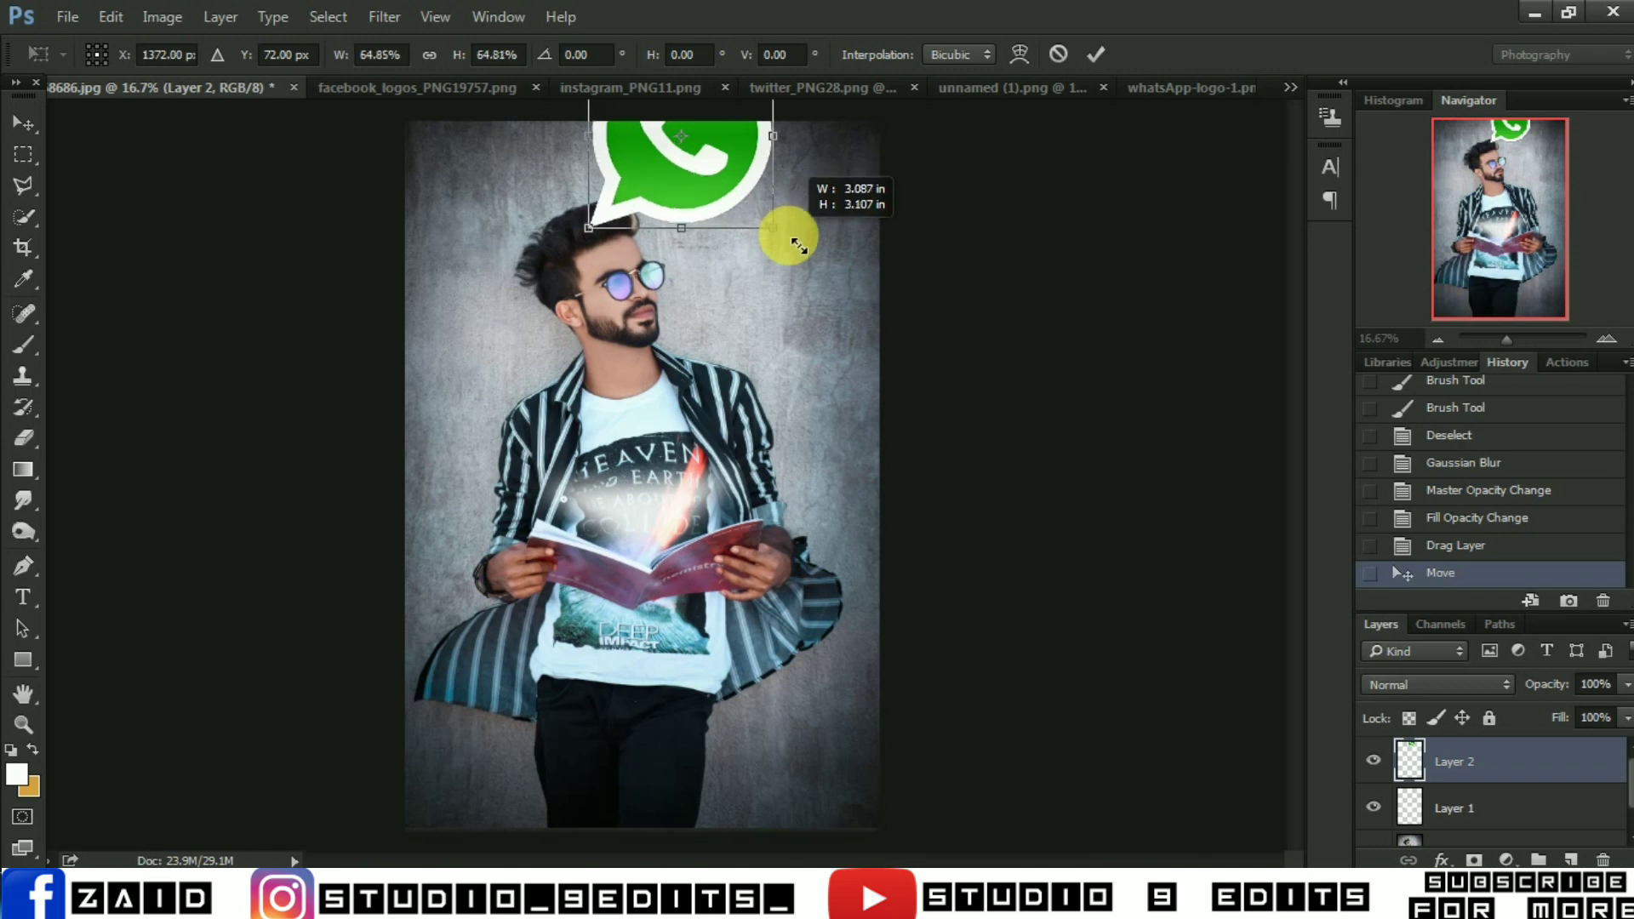
left_click_drag(769, 157, 788, 176)
key("Return")
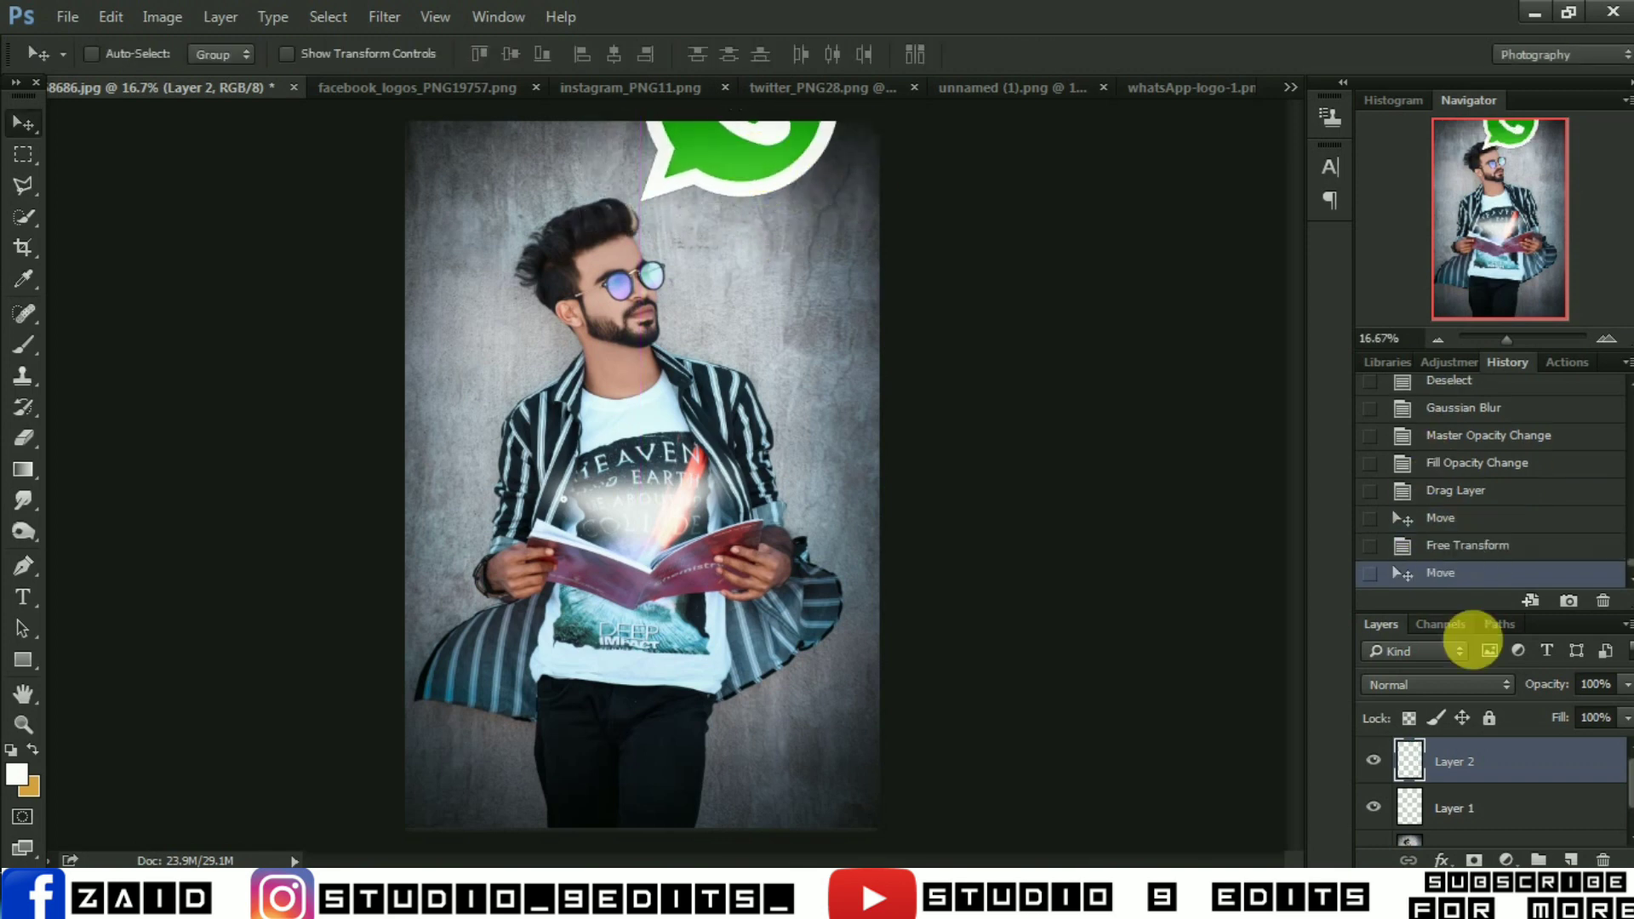
Blend the WhatsApp logo as Overlay and shift it slightly right above the head
left_click(1463, 681)
left_click(1421, 440)
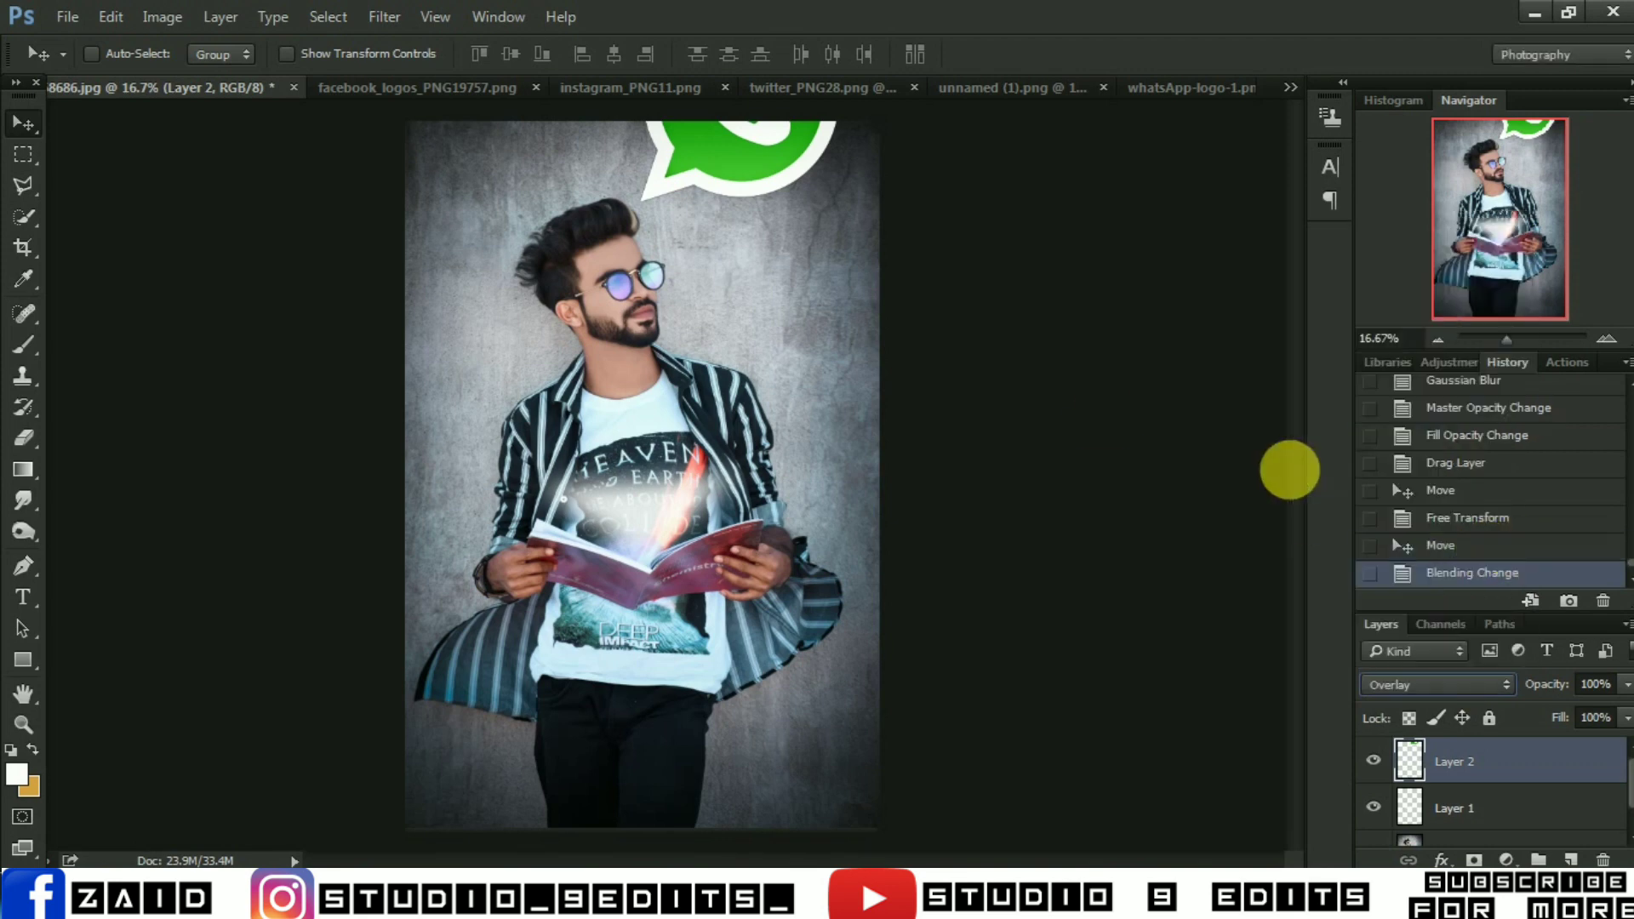
left_click_drag(773, 159, 793, 165)
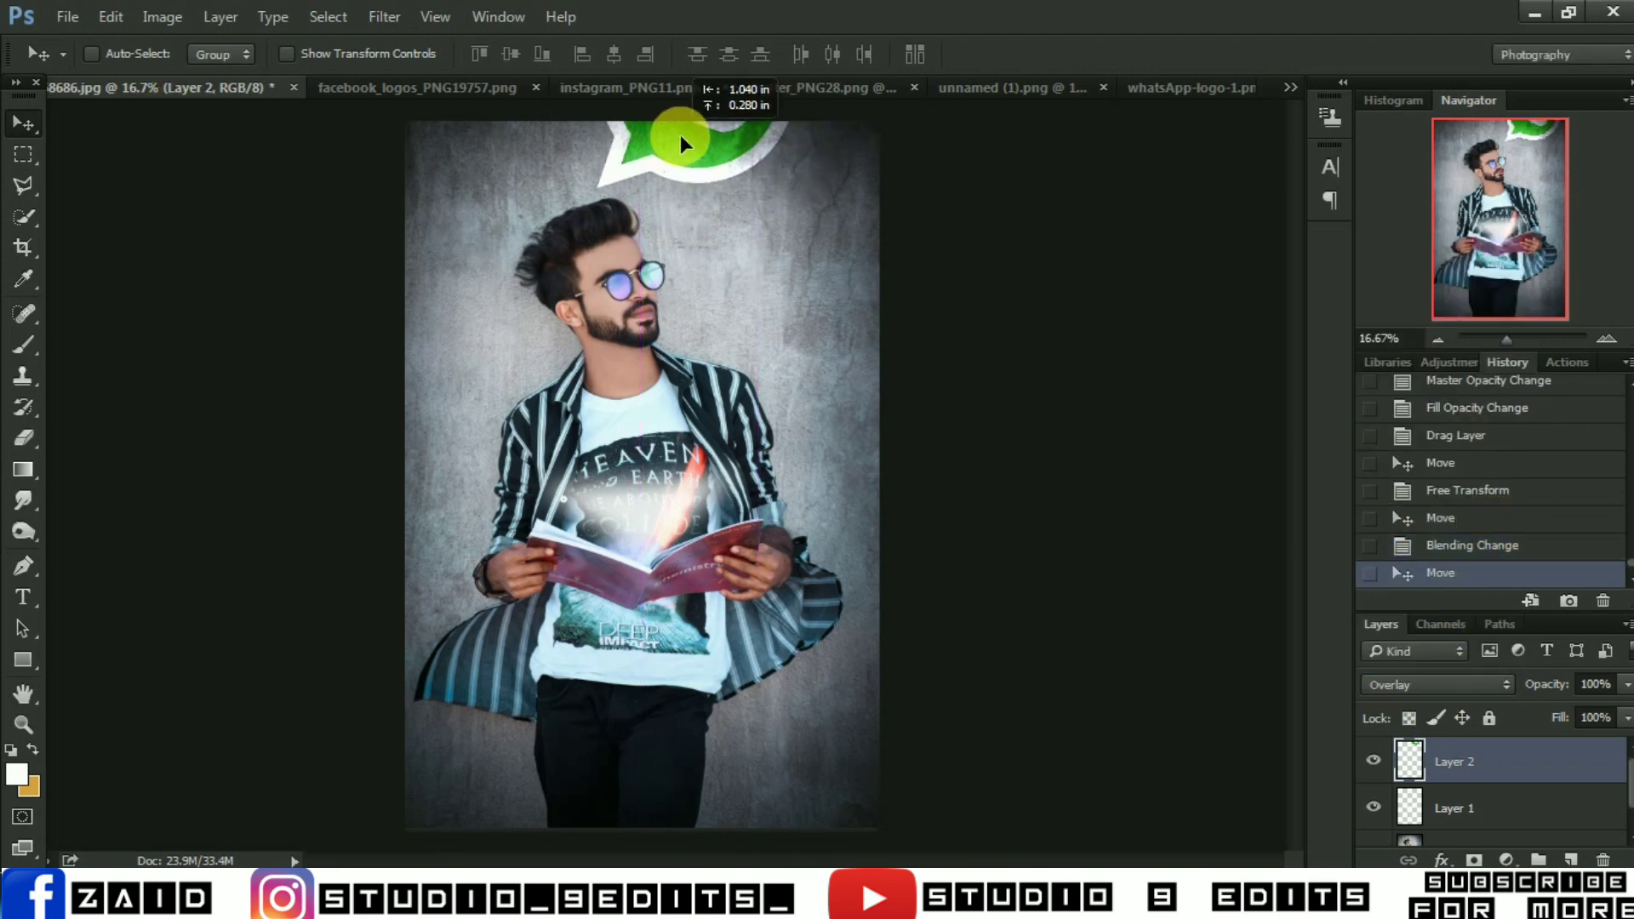
left_click_drag(663, 137, 683, 133)
Add the Instagram logo to the portrait, slightly enlarged and placed beside the face
left_click(509, 89)
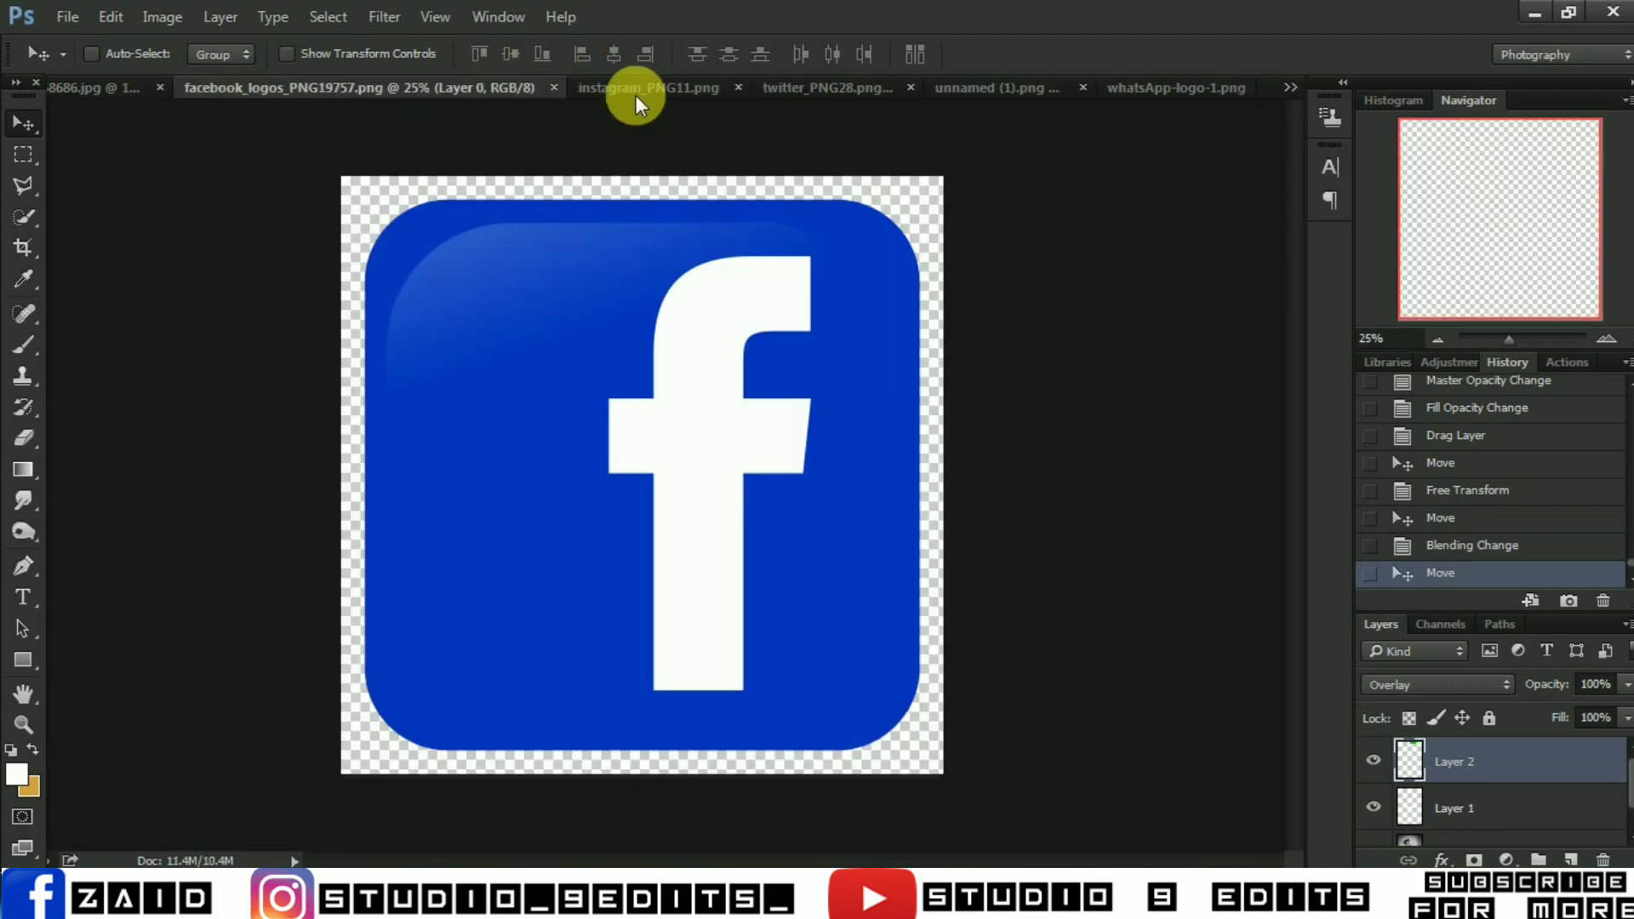
key("ctrl+Tab")
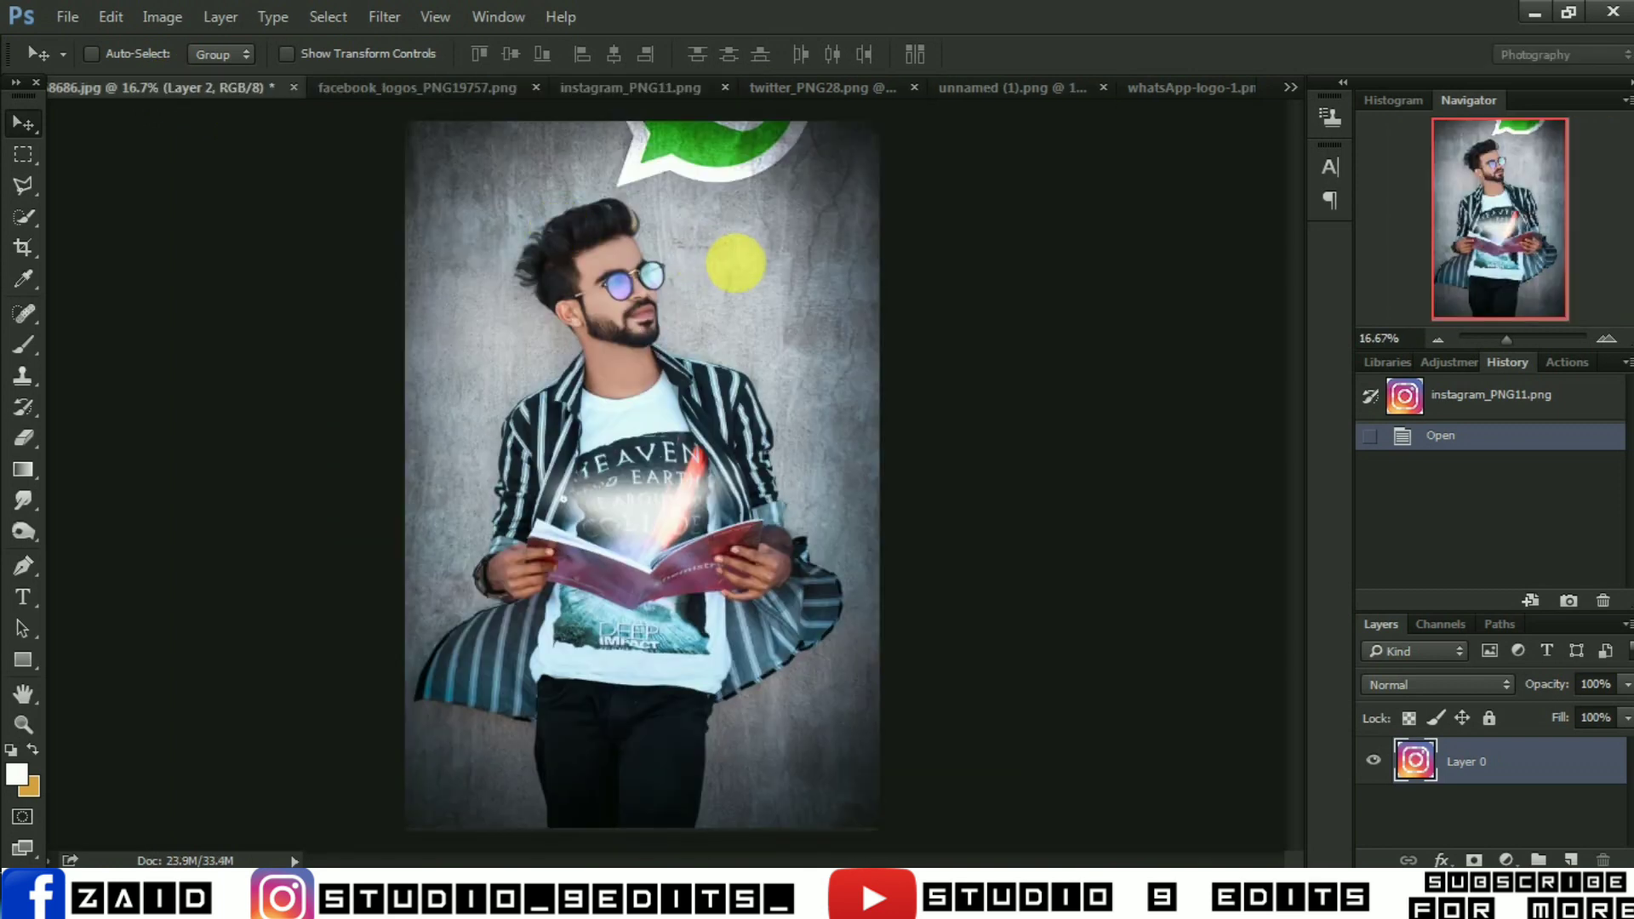
mouse_move(167, 90)
left_mouse_down()
mouse_move(774, 266)
mouse_move(780, 214)
left_mouse_up()
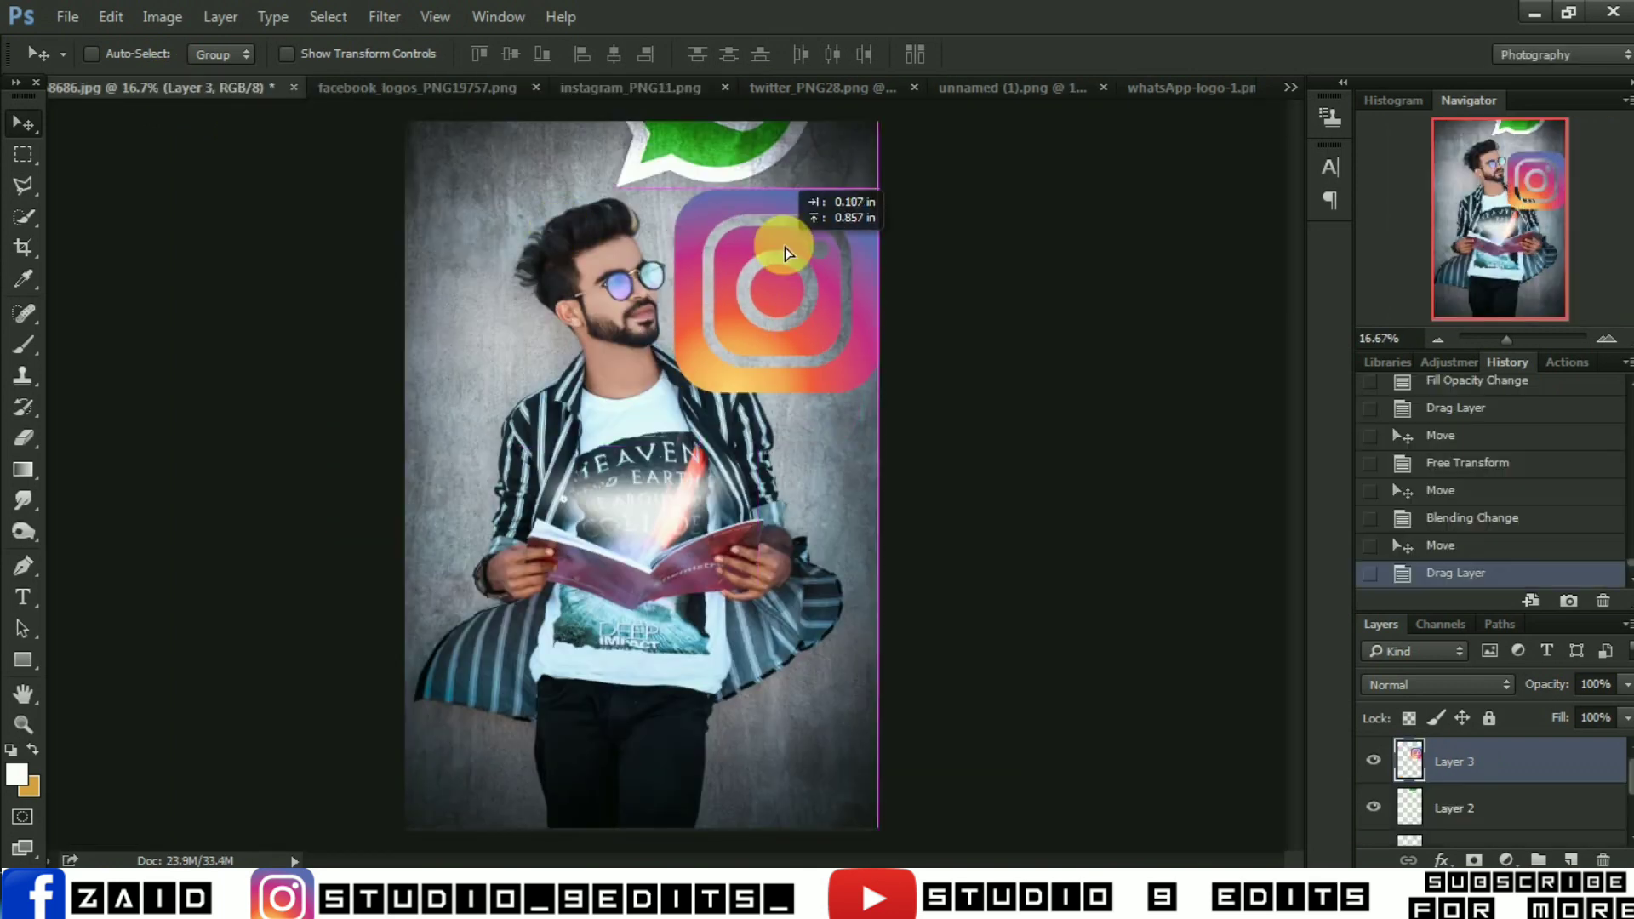
key("ctrl+t")
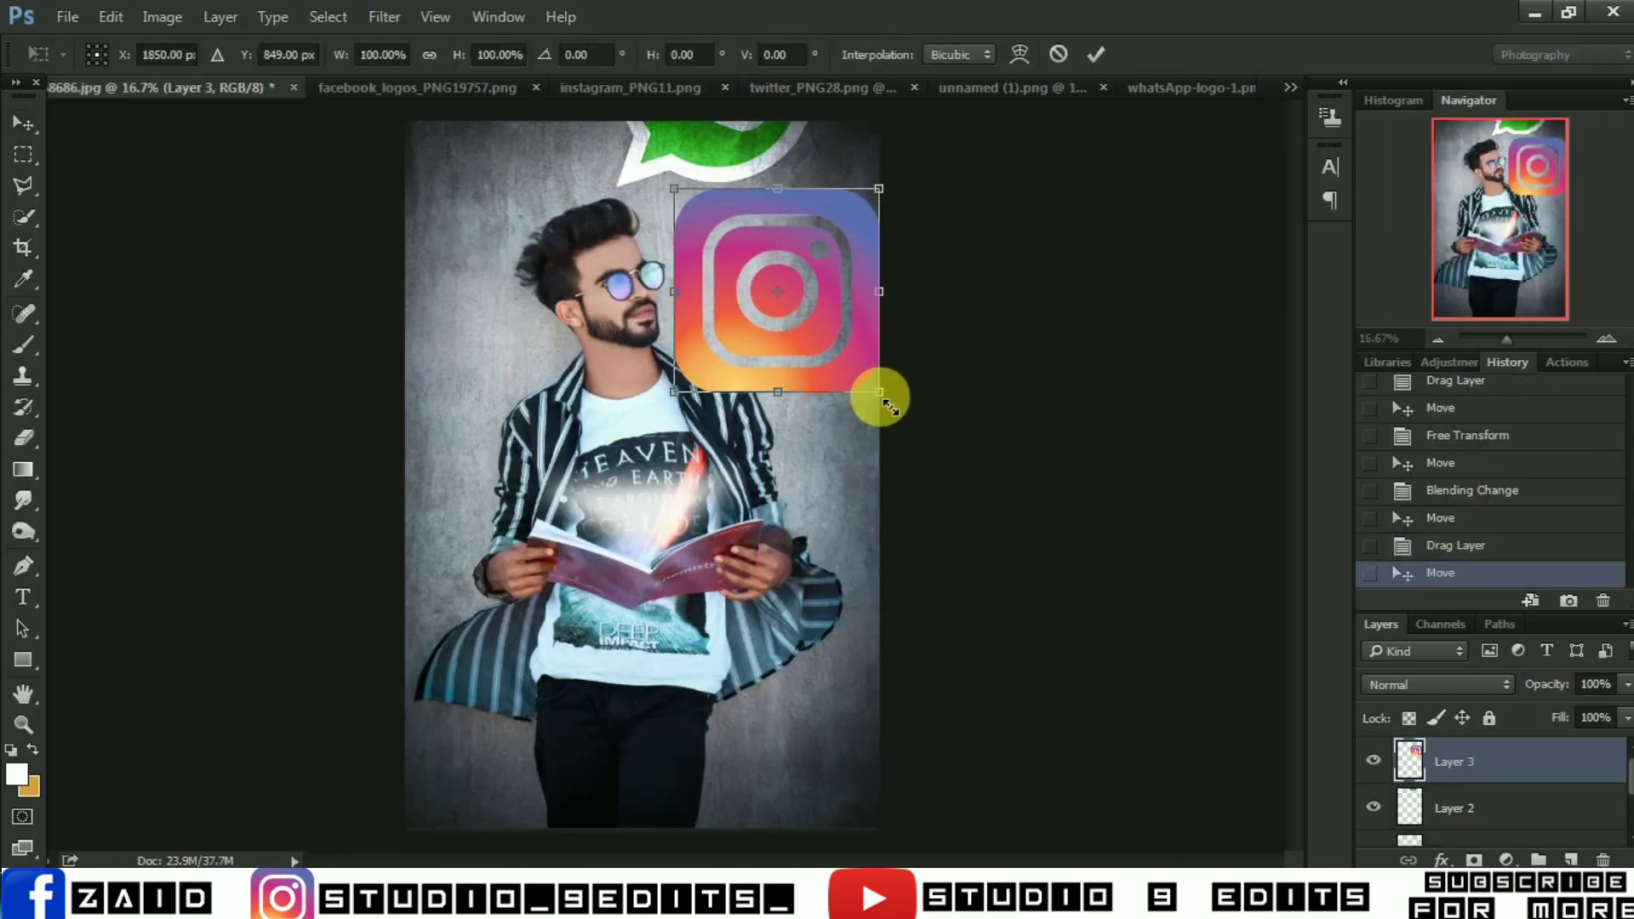
left_click_drag(876, 394, 894, 408)
left_click_drag(821, 328, 795, 362)
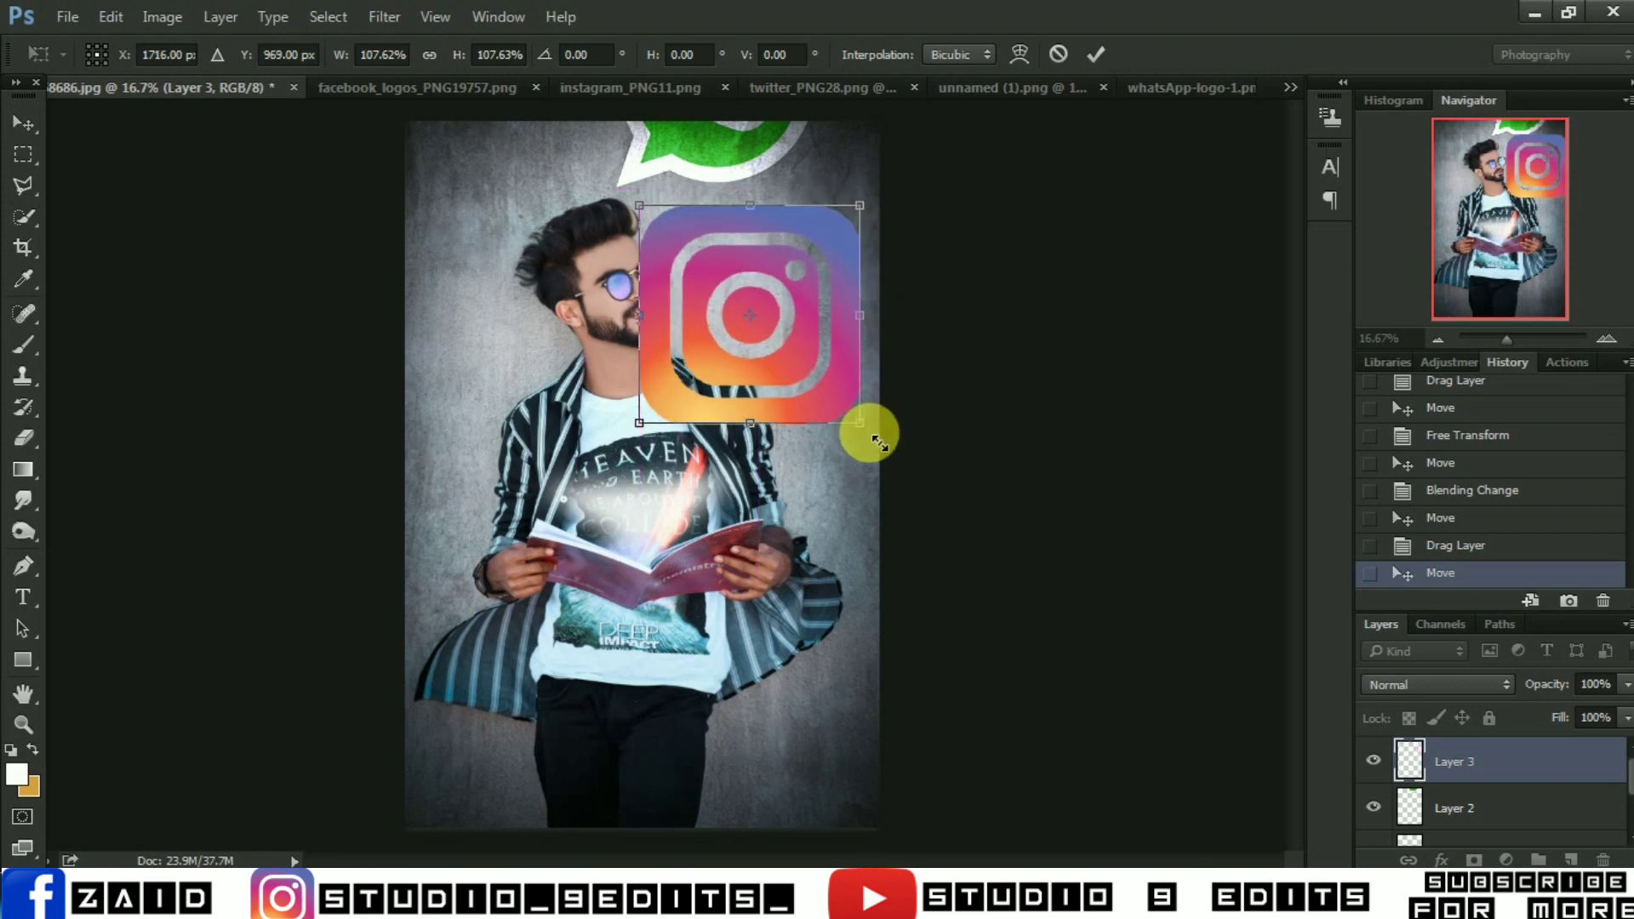
left_click_drag(861, 422, 857, 420)
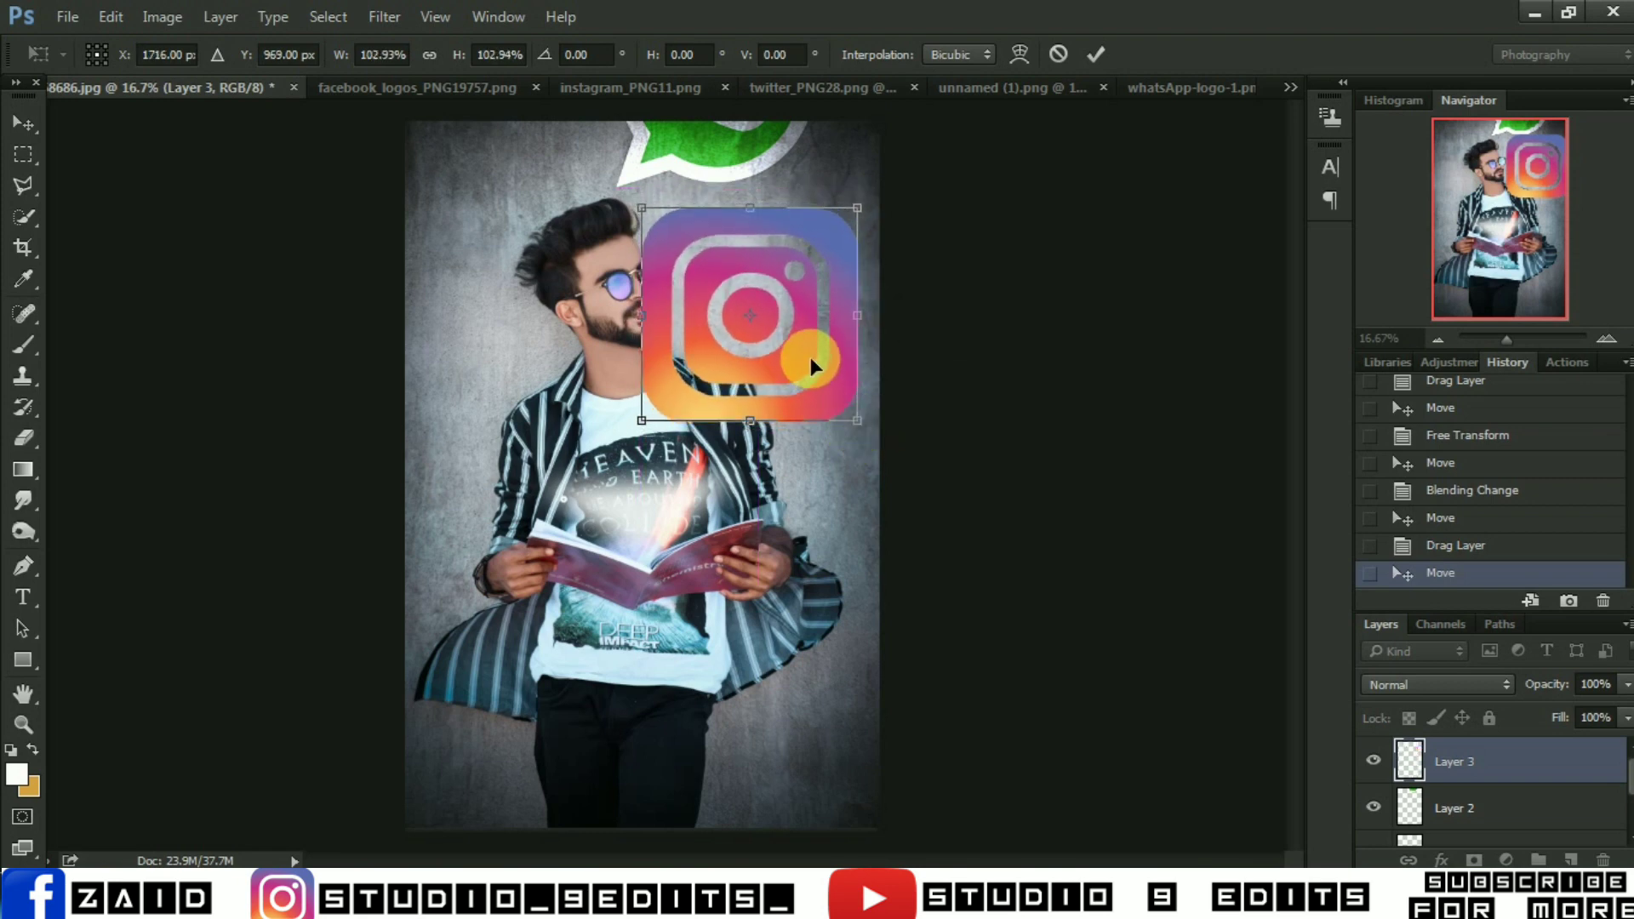
key("Return")
Blend the Instagram logo as Overlay and zoom in on the face
left_click(1457, 676)
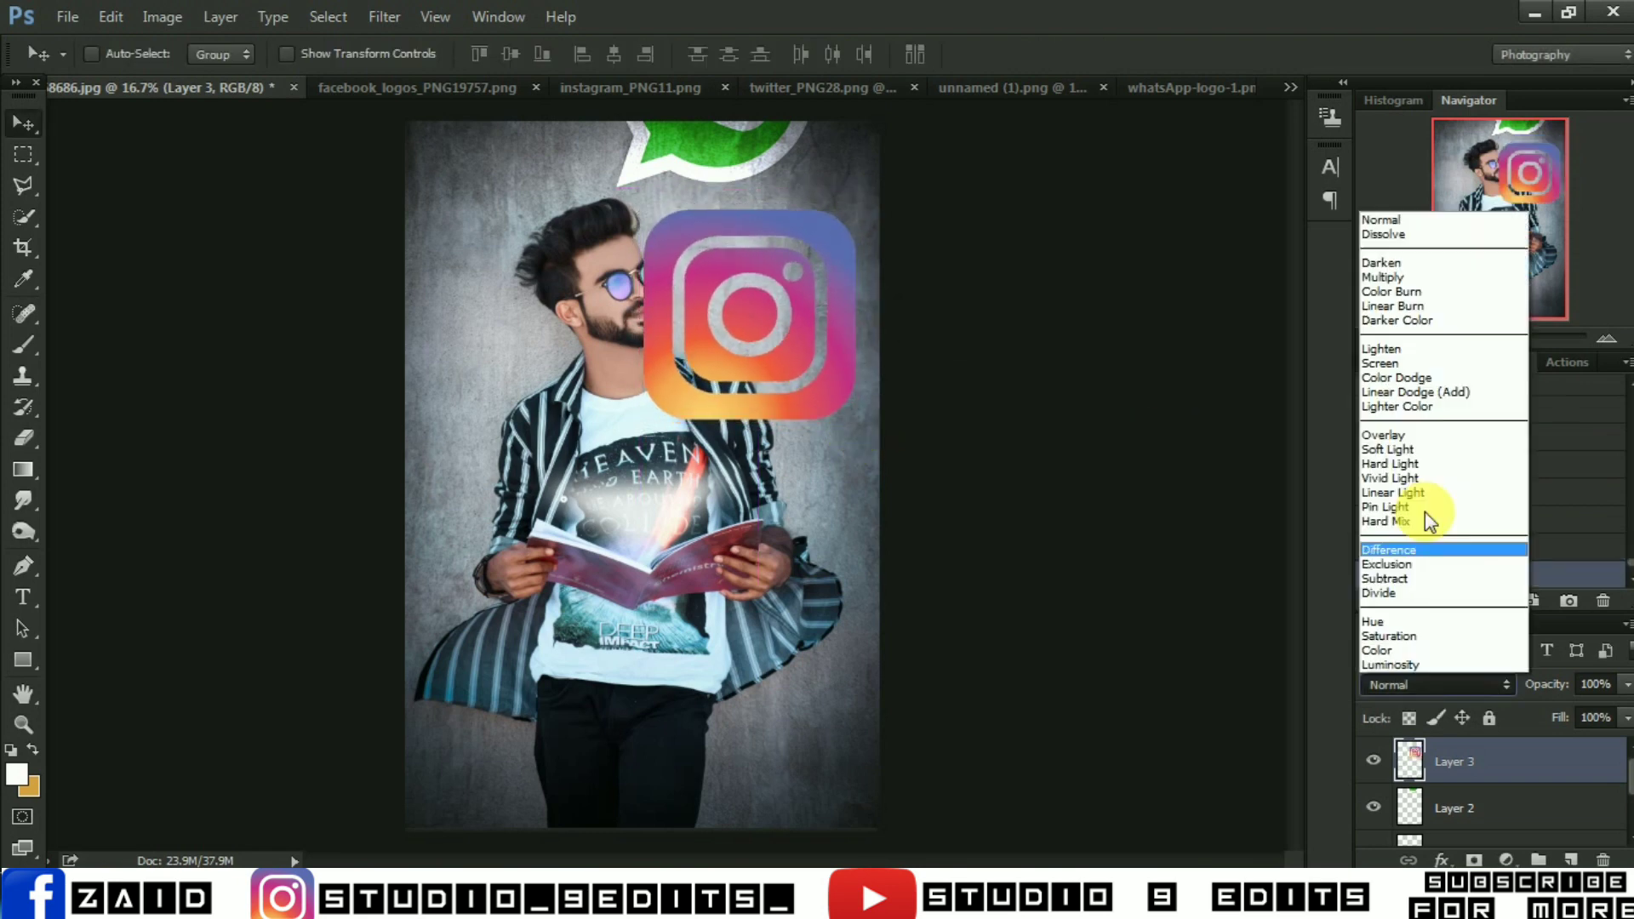
left_click(1411, 432)
key("ctrl+plus")
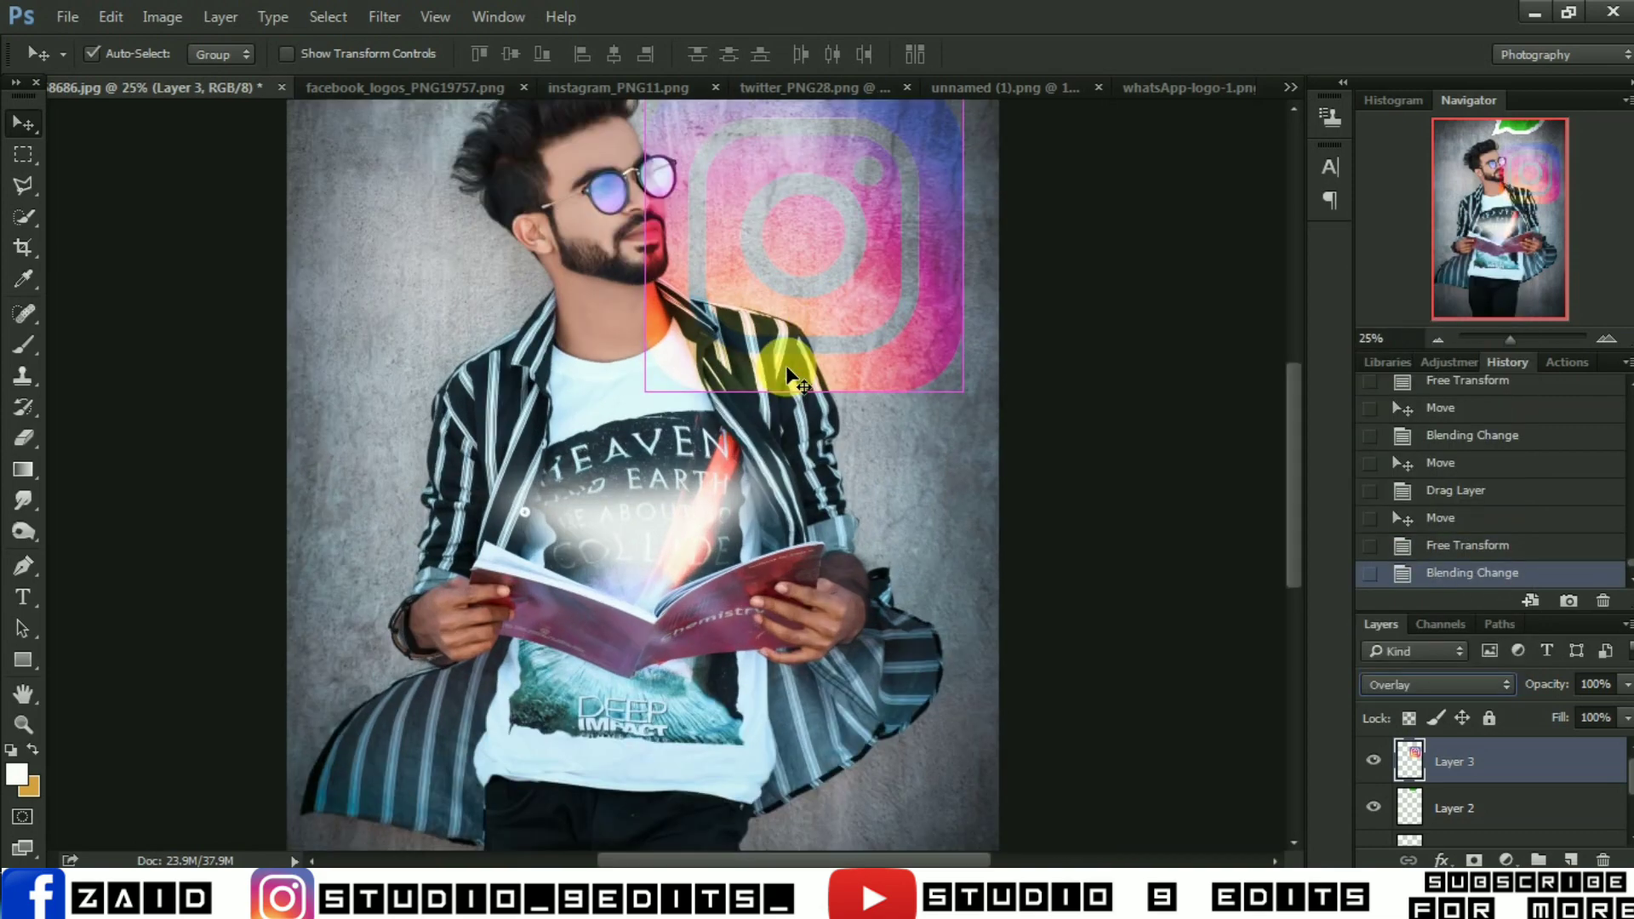
key("ctrl+plus")
left_click_drag(785, 334, 754, 542)
key("ctrl+plus")
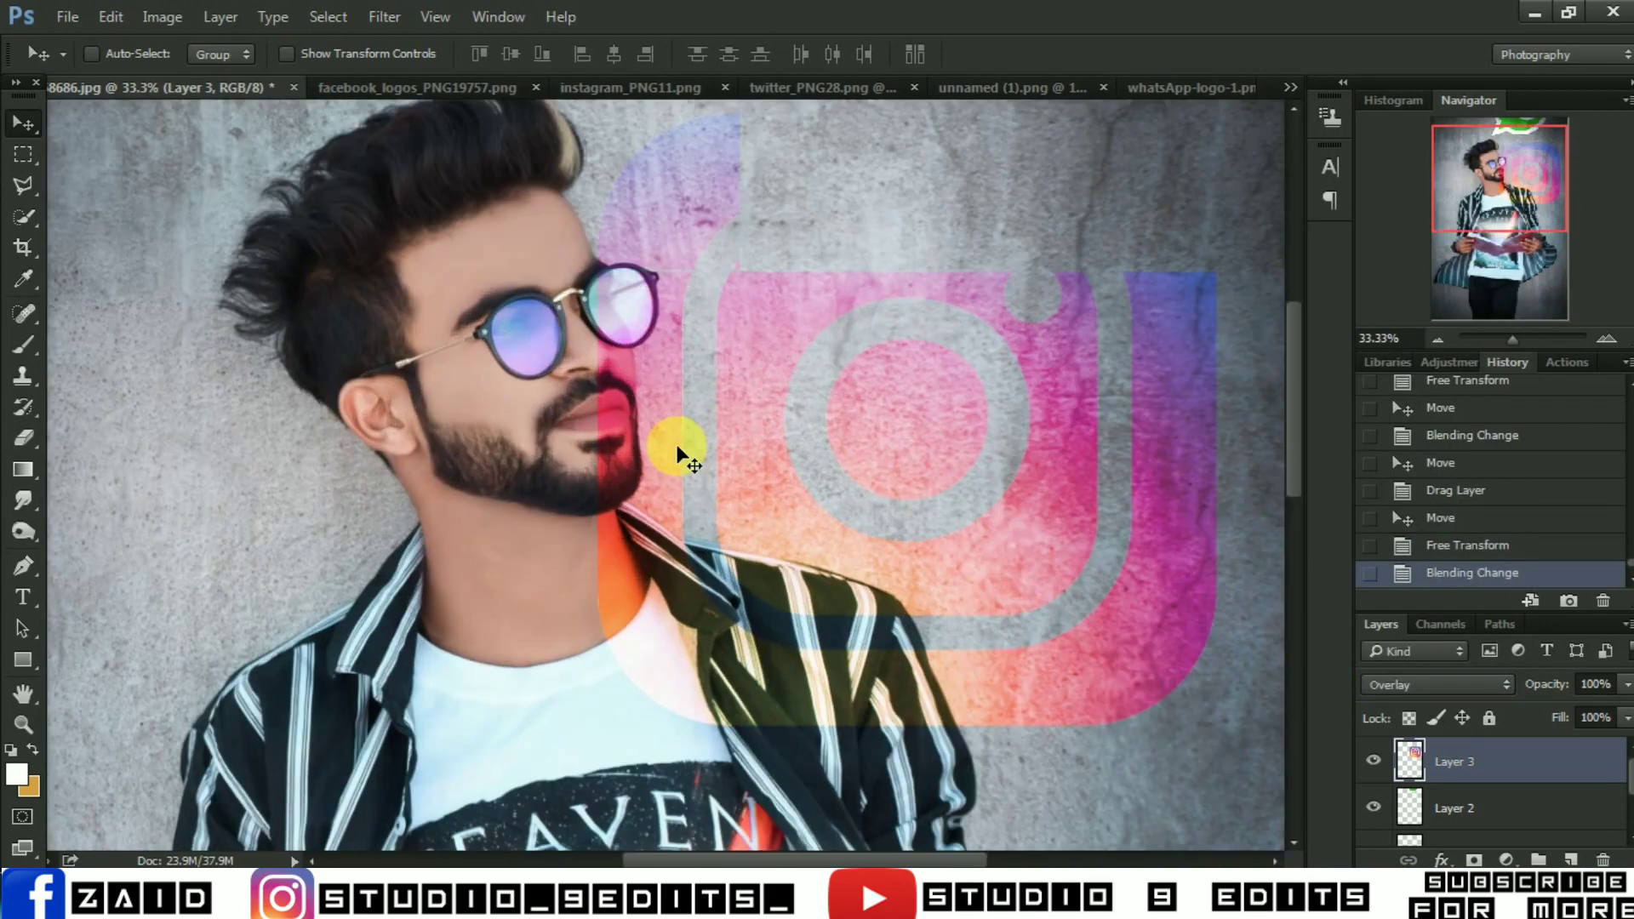
key("ctrl+plus")
left_click_drag(713, 442, 760, 655)
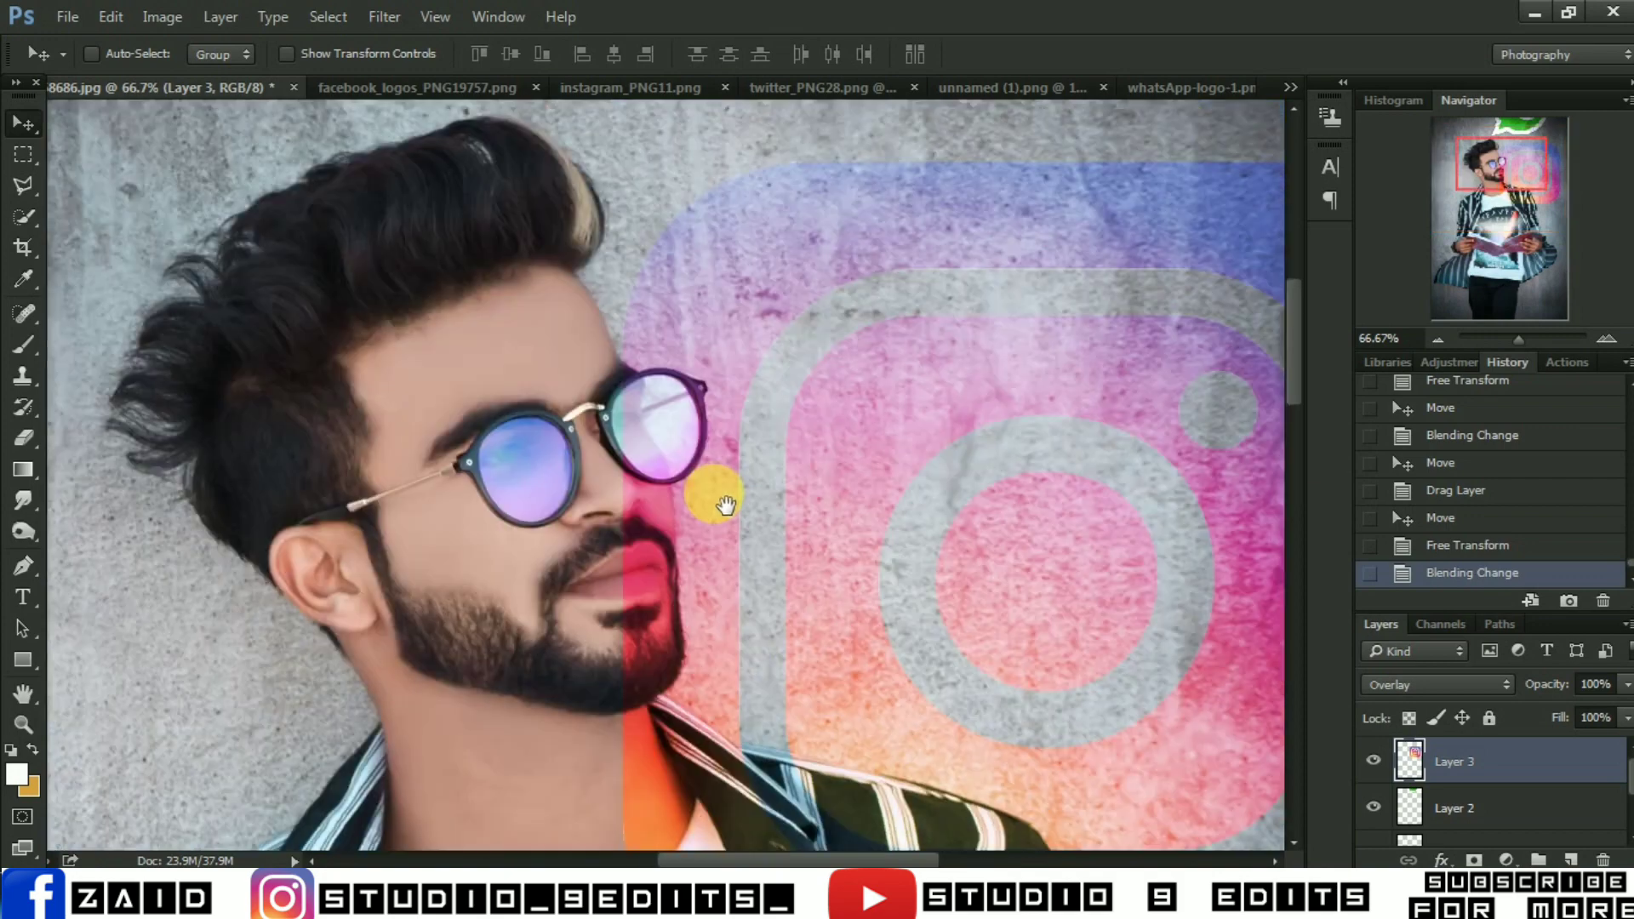
Erase the Instagram logo from the glasses, face and shoulder with a larger eraser
left_click(24, 438)
mouse_move(672, 425)
left_mouse_down()
mouse_move(655, 510)
mouse_move(663, 689)
left_mouse_up()
key("ctrl+minus")
key("bracketright")
key("bracketright")
key("bracketright")
left_click_drag(521, 500, 864, 686)
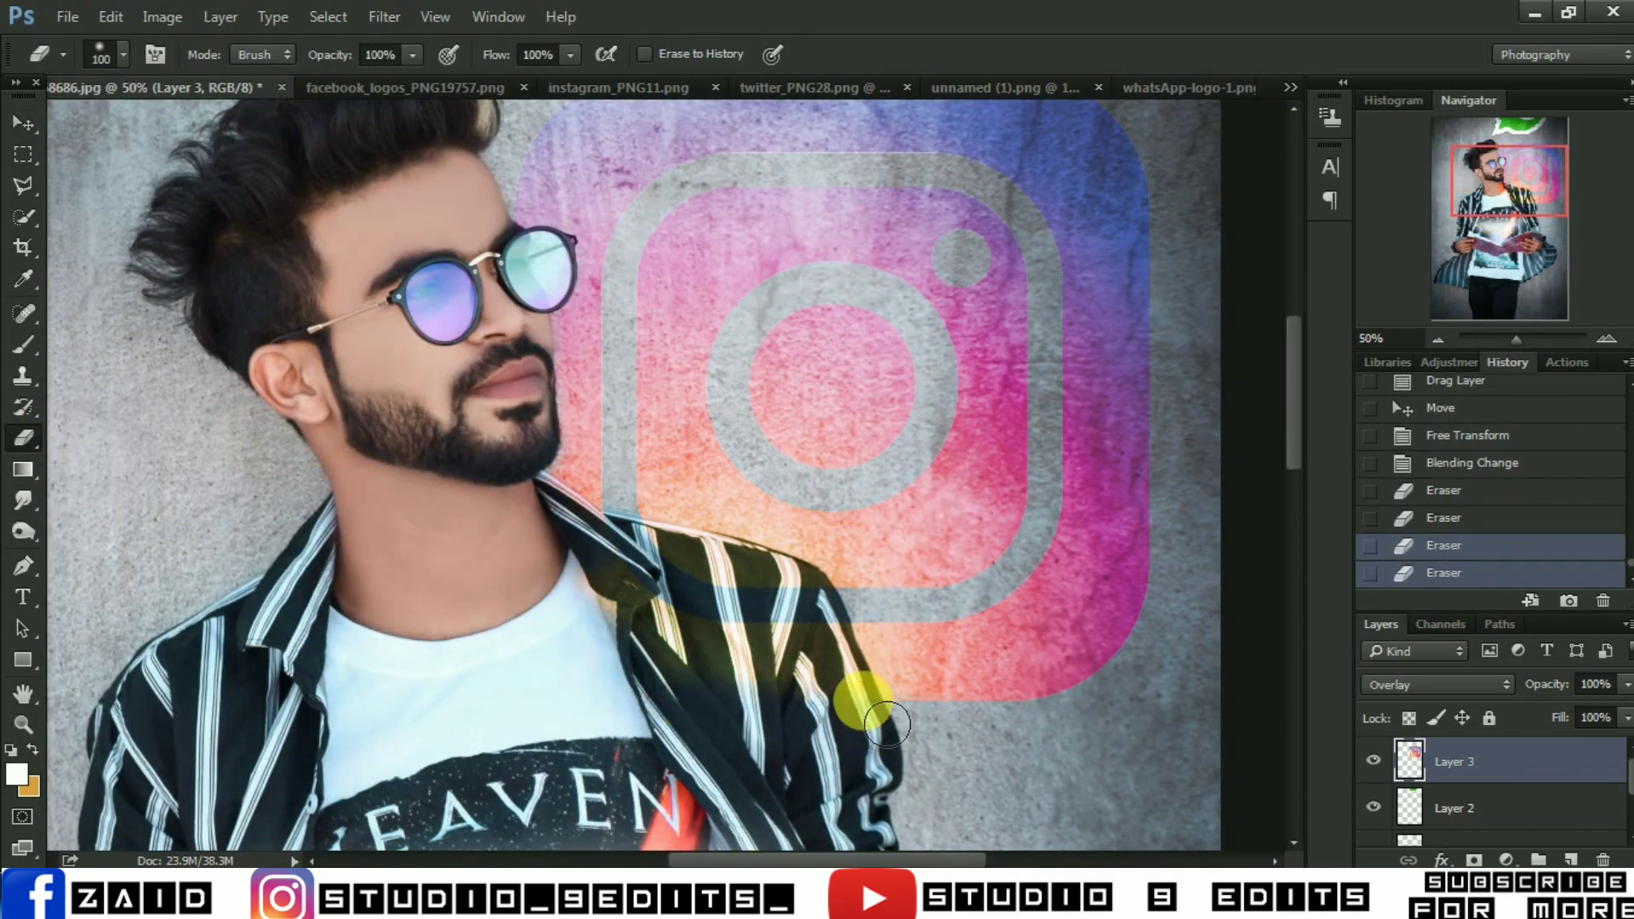
mouse_move(693, 656)
left_mouse_down()
mouse_move(634, 565)
mouse_move(538, 532)
left_mouse_up()
key("ctrl+minus")
key("ctrl+minus")
key("ctrl+minus")
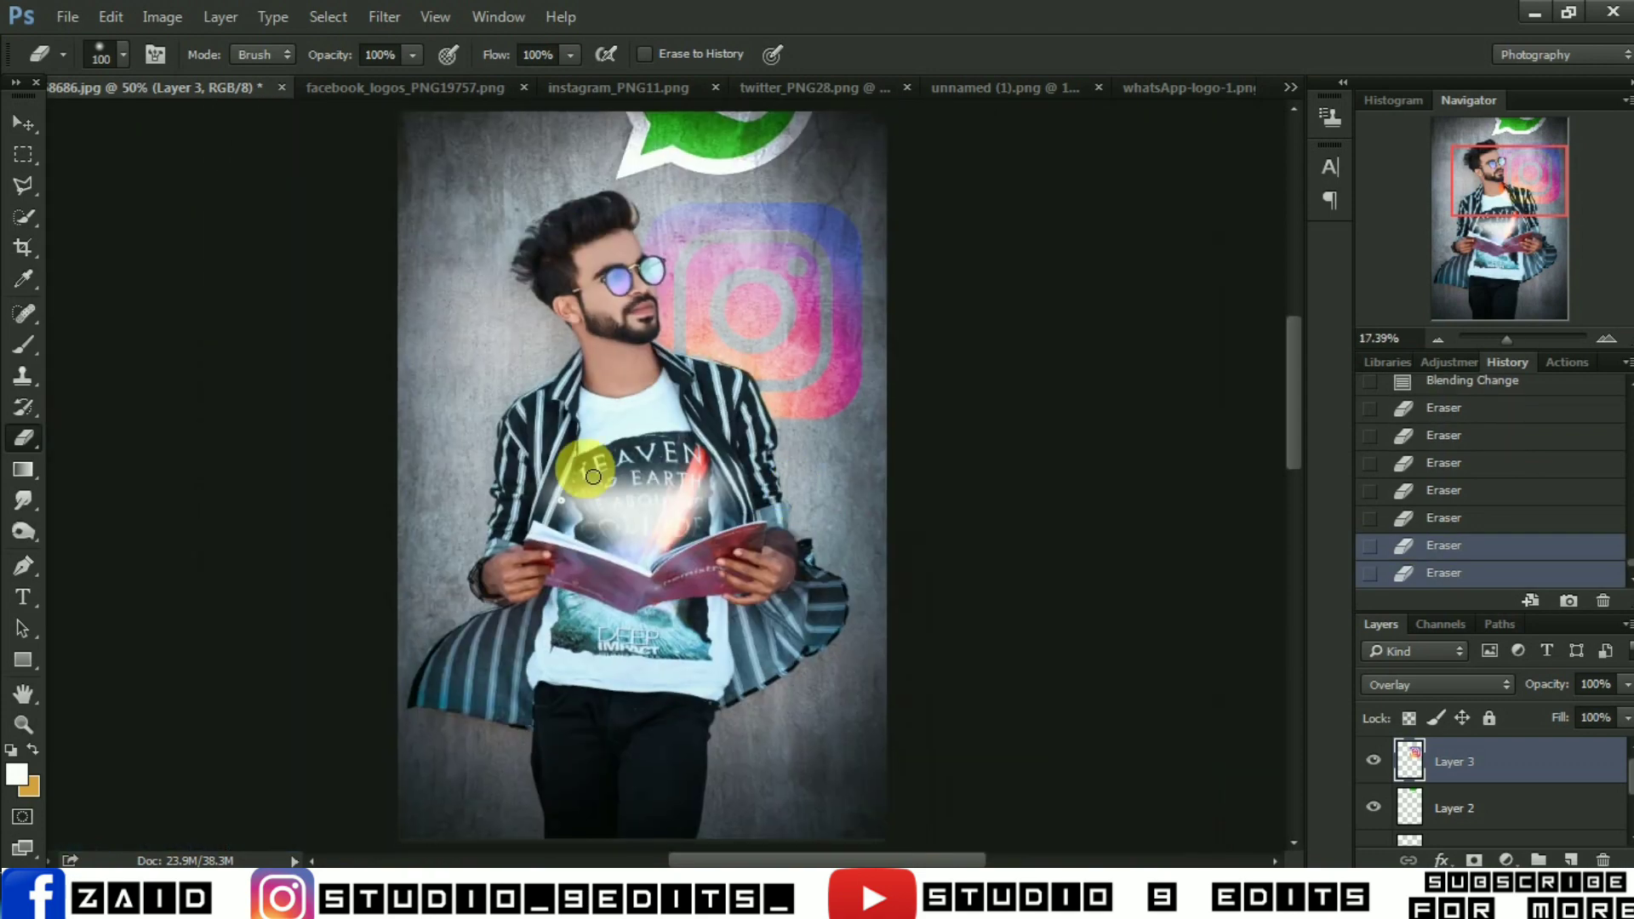
left_click(23, 125)
key("ctrl+plus")
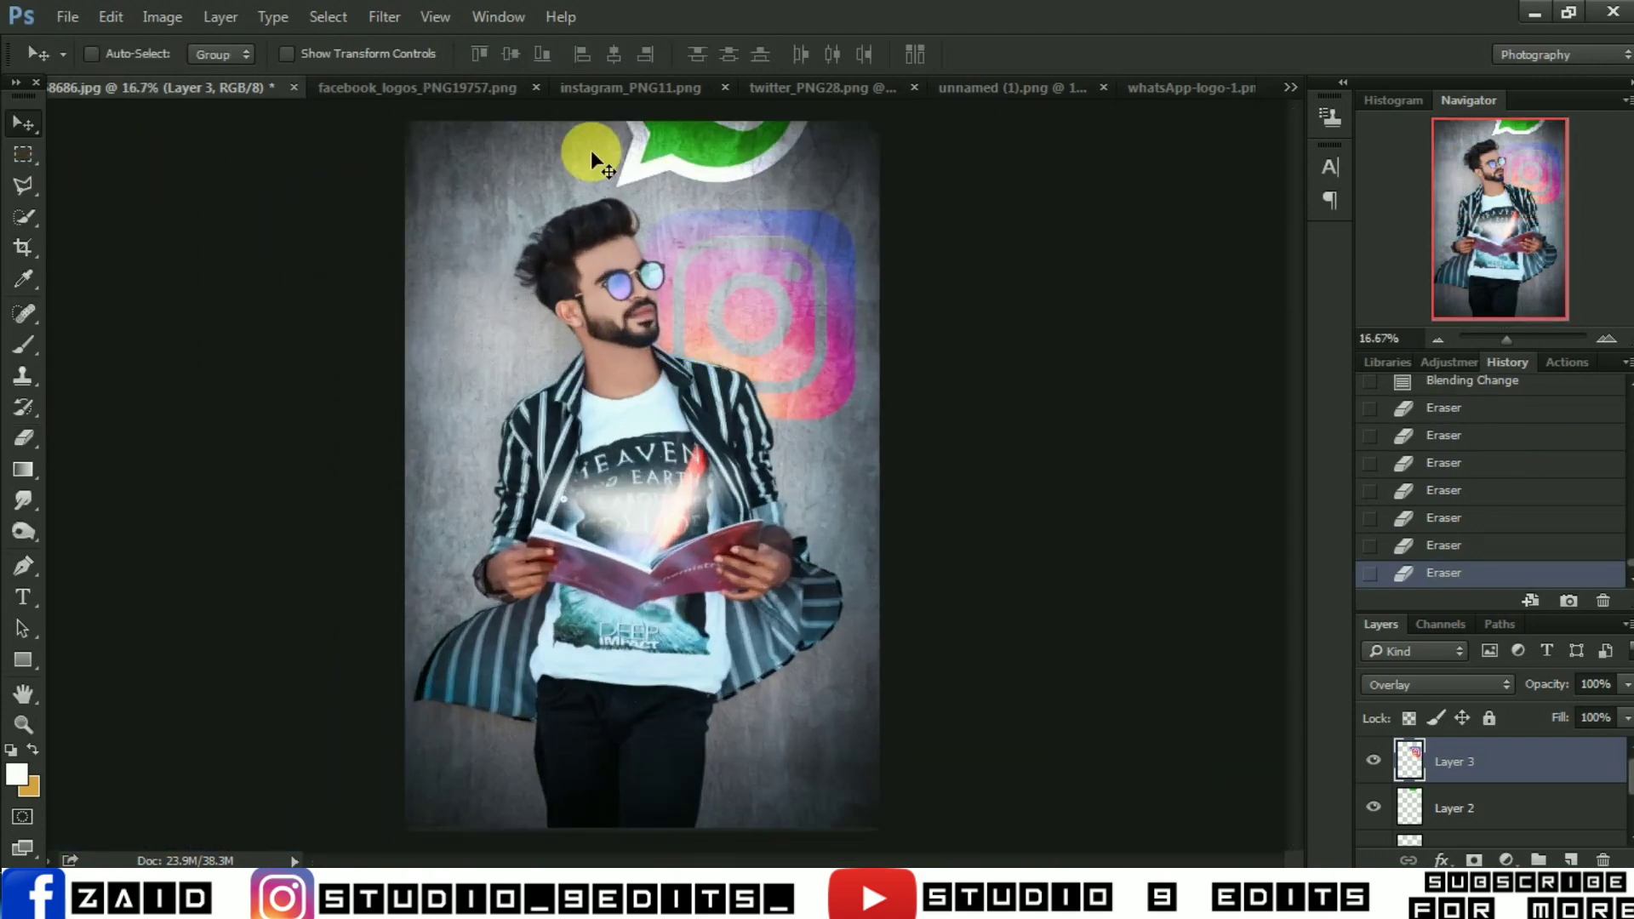
Add the Twitter logo to the portrait, enlarged and placed left of the man
left_click(822, 88)
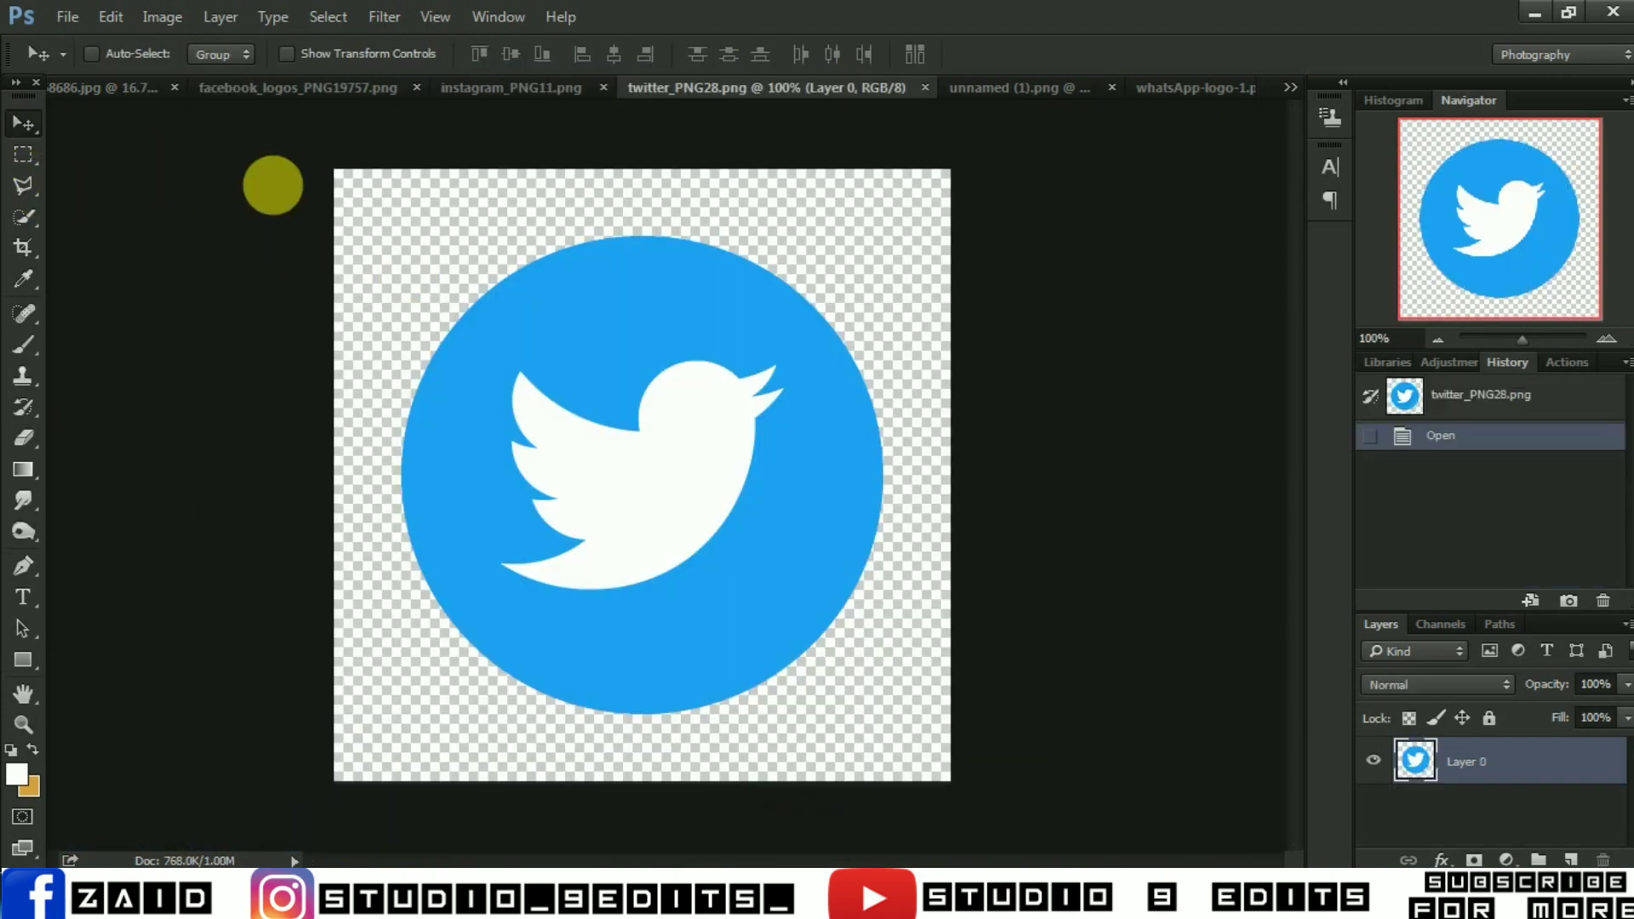
mouse_move(273, 182)
left_mouse_down()
mouse_move(186, 109)
mouse_move(551, 332)
left_mouse_up()
key("ctrl+t")
key("Return")
left_click_drag(508, 272, 478, 359)
Blend the Twitter logo as Overlay with lowered opacity and fill, then show the Facebook logo image
left_click(1438, 684)
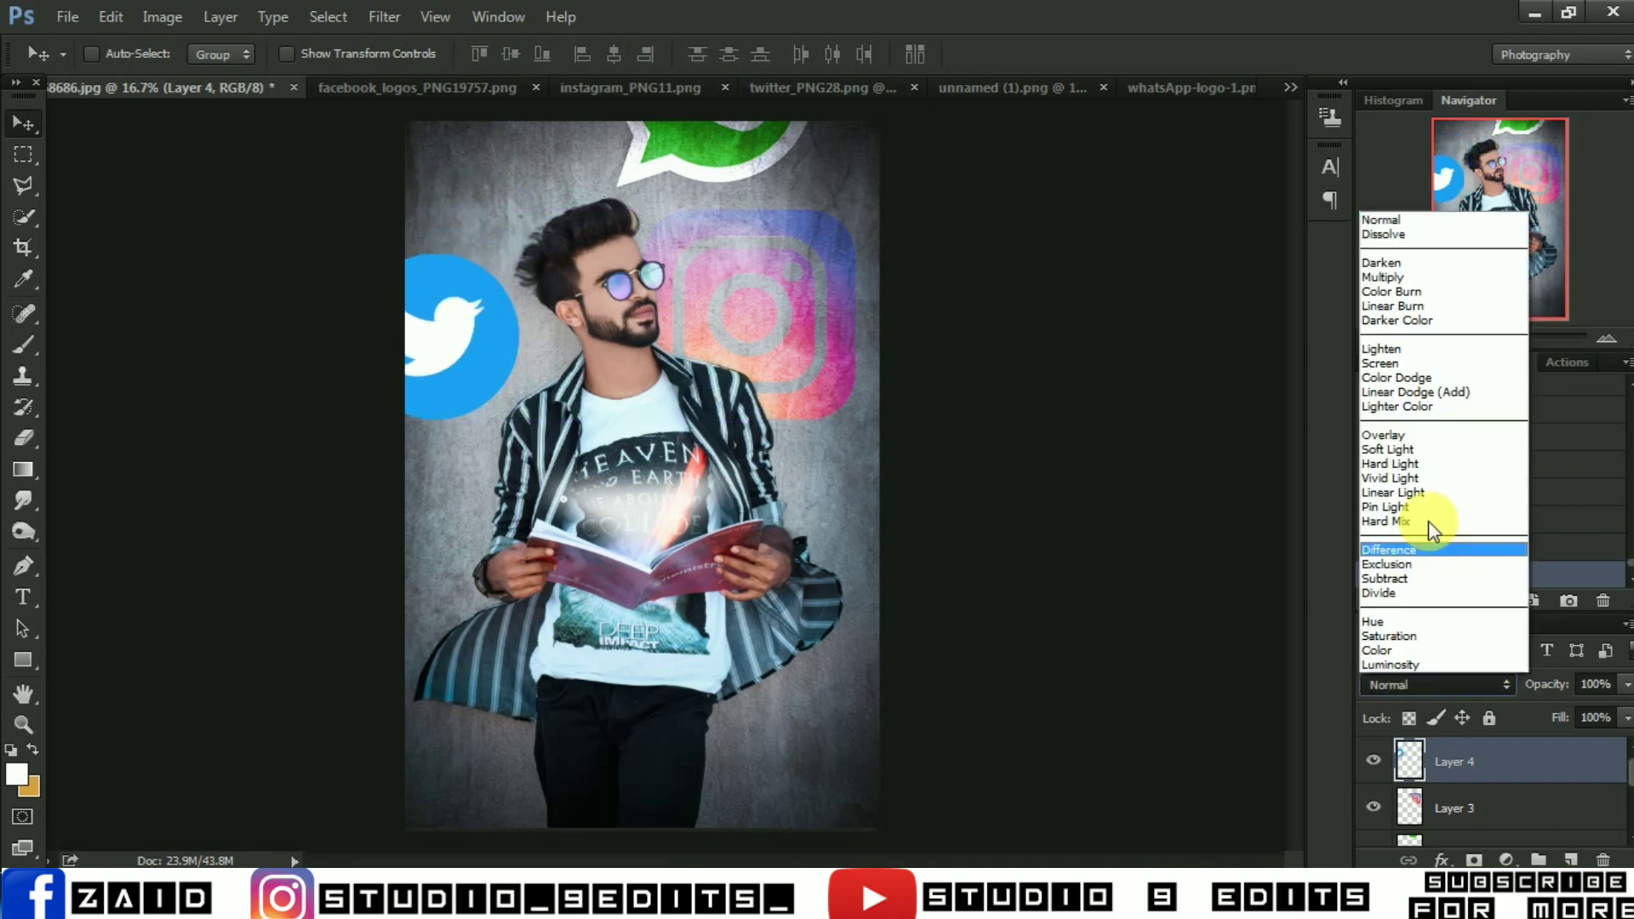
left_click(1412, 439)
left_click(528, 343)
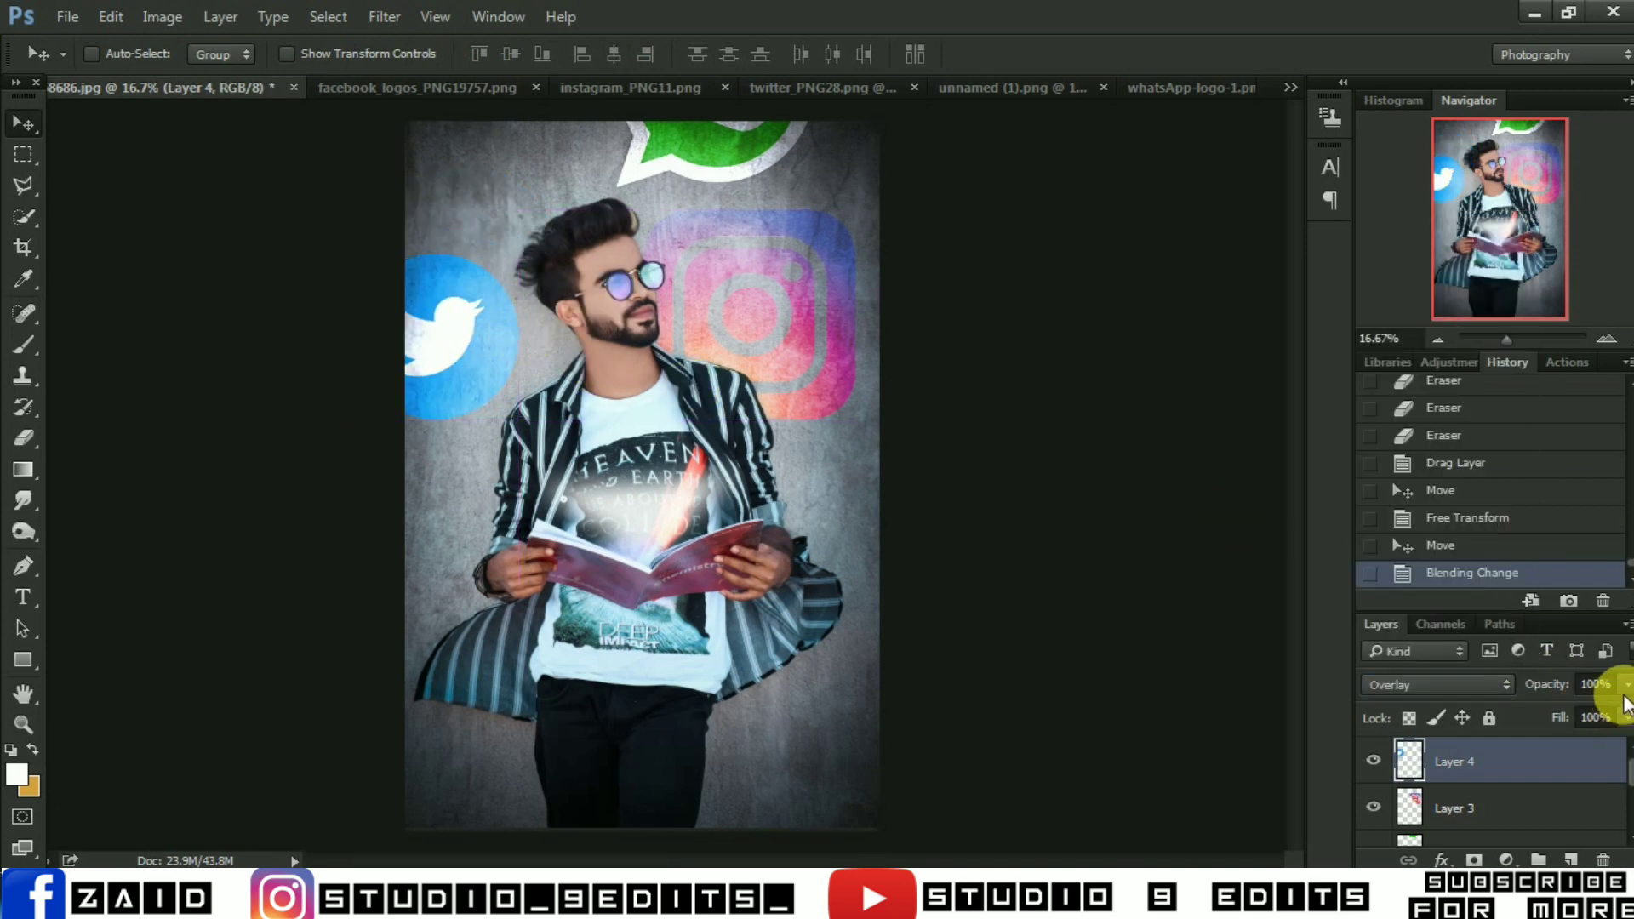
left_click_drag(1627, 718, 1597, 737)
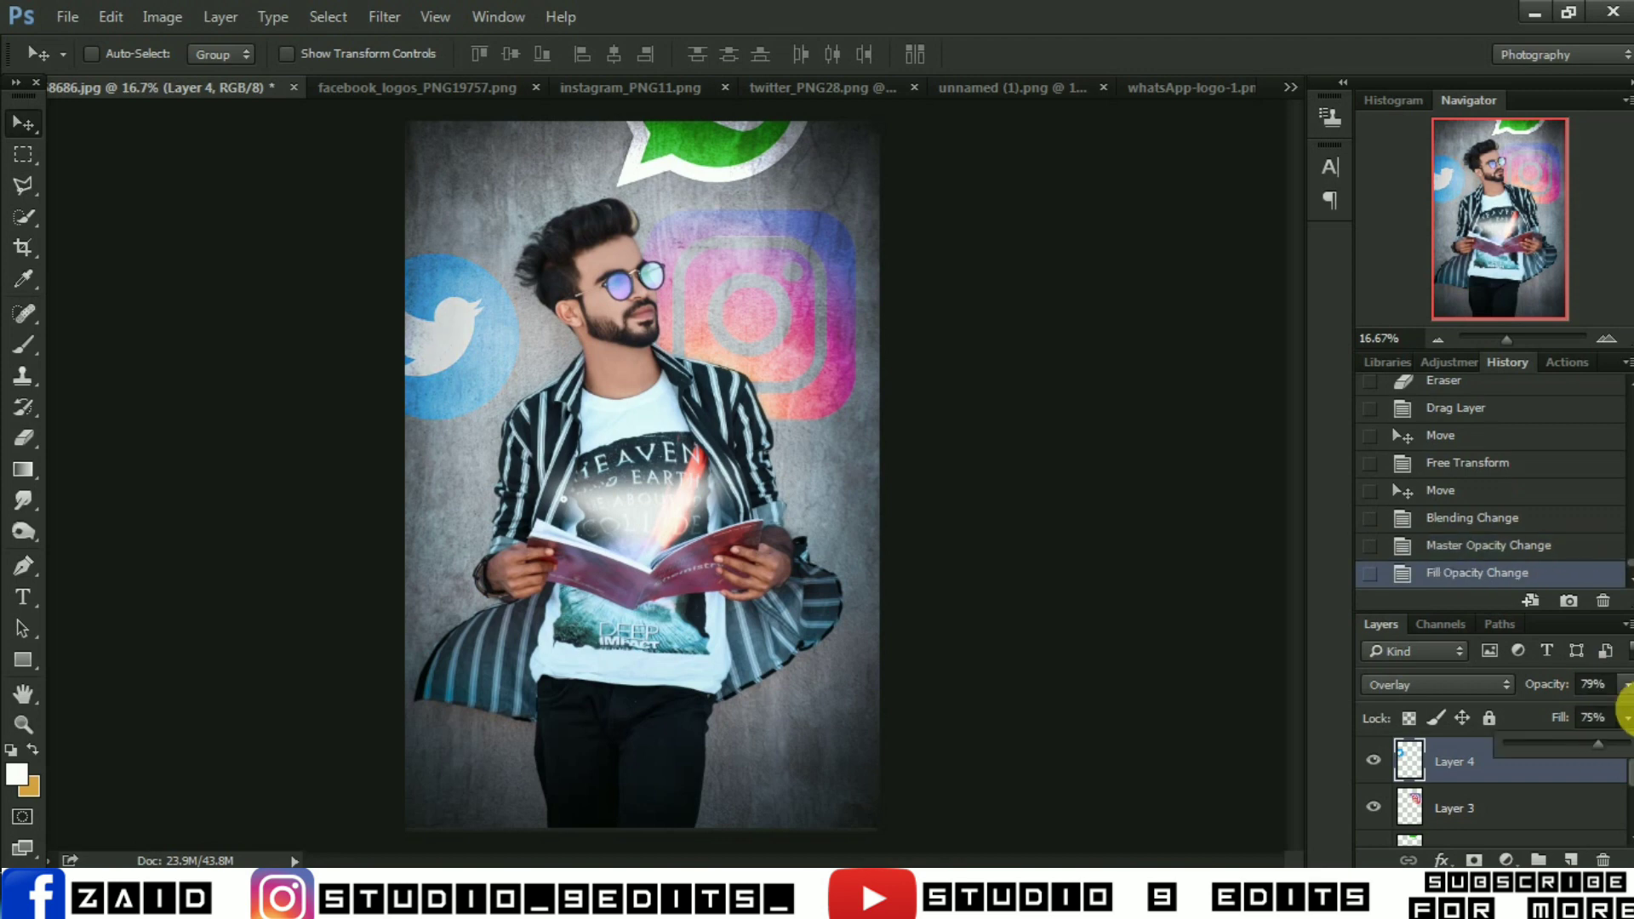
key("ctrl")
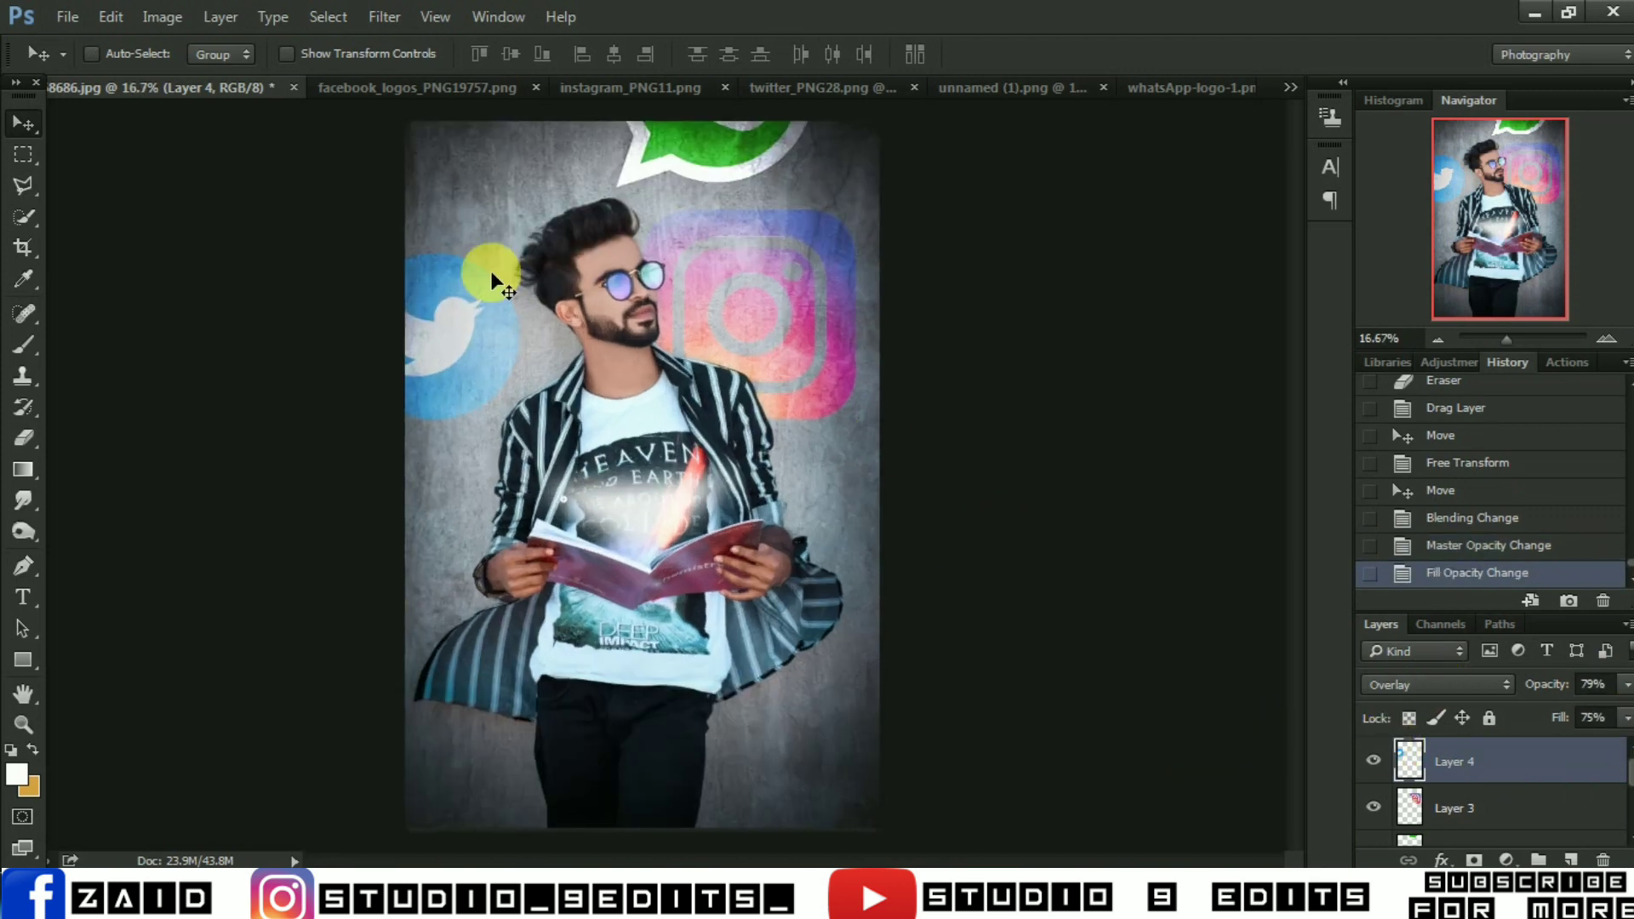
left_click(442, 95)
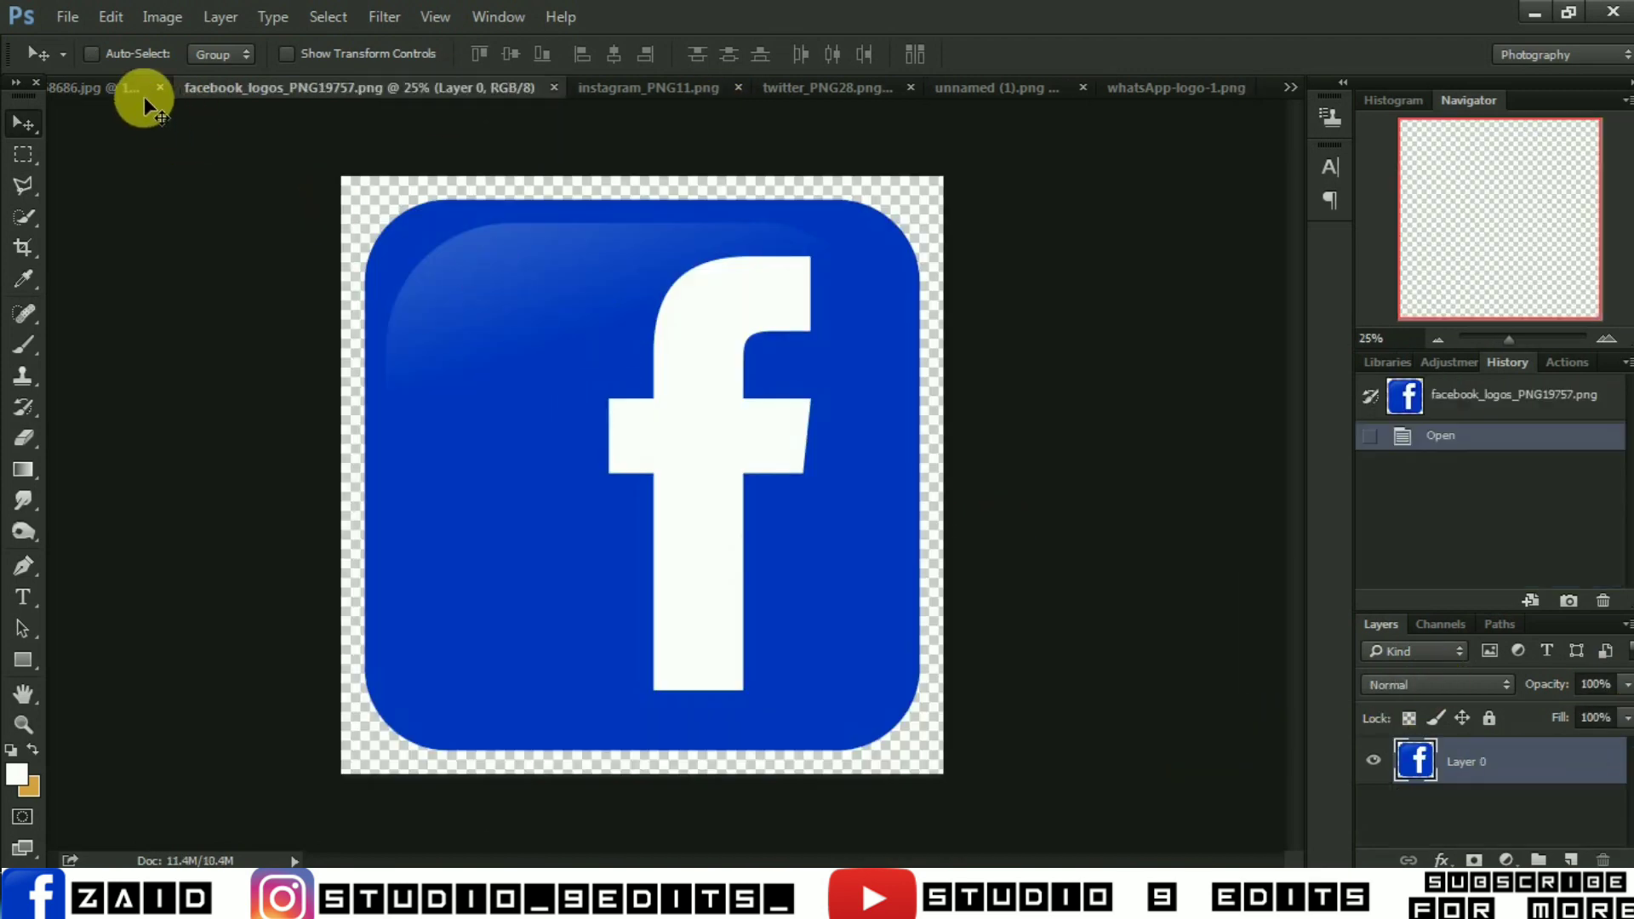
Add the Facebook logo, scaled to about 43% and tilted, in the top-left corner
left_click(125, 84)
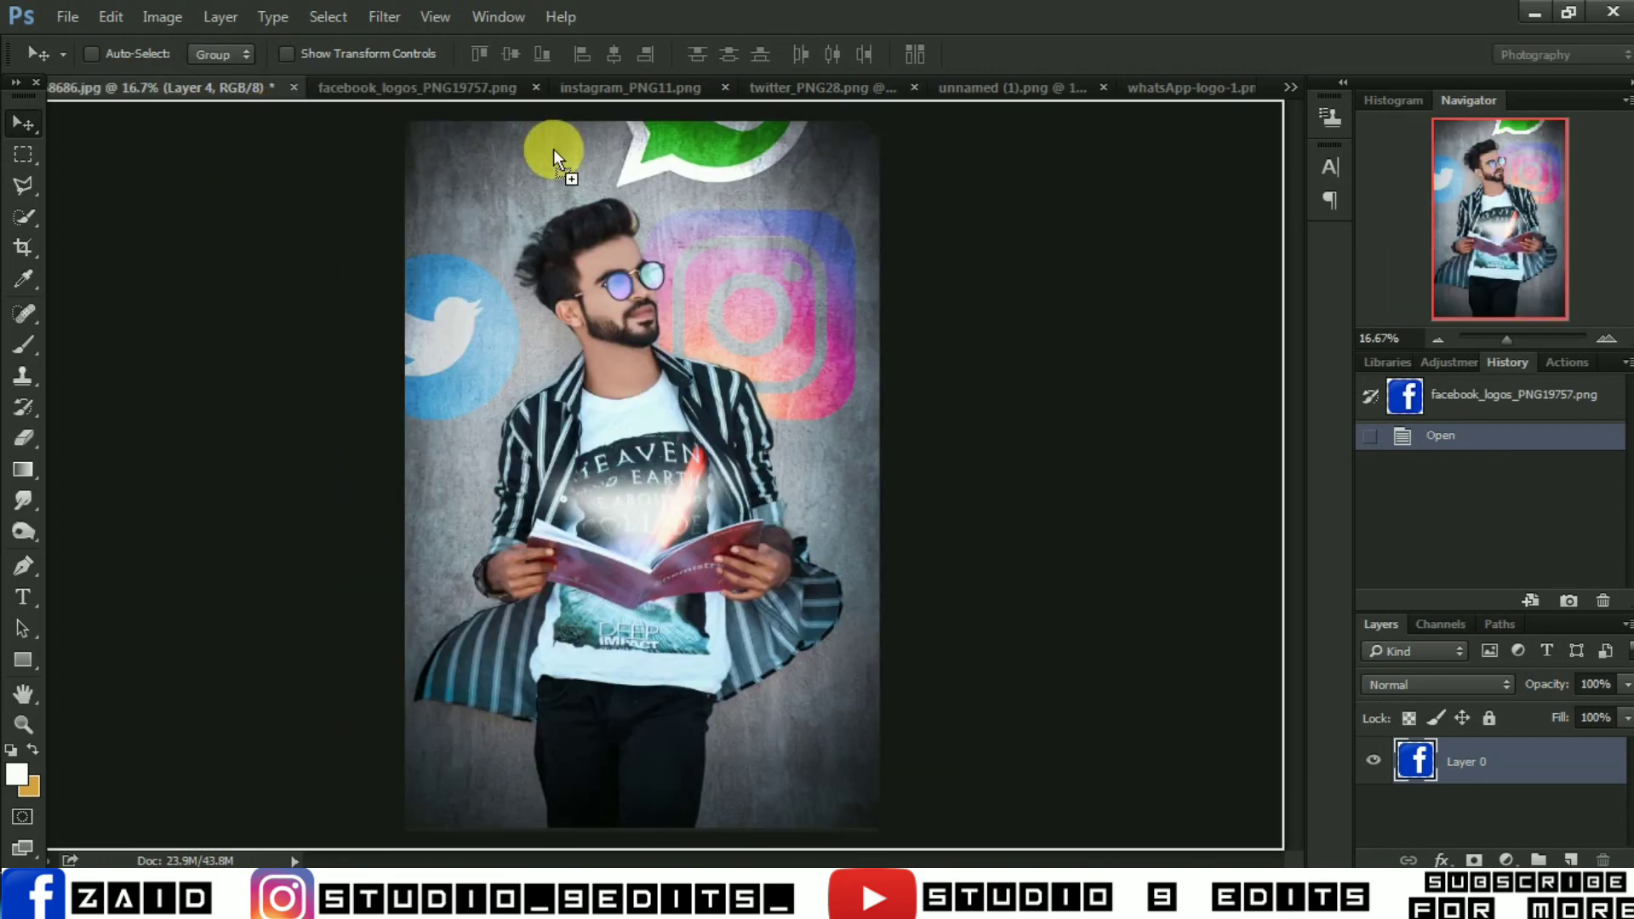
mouse_move(265, 116)
left_mouse_down()
mouse_move(549, 171)
mouse_move(534, 225)
left_mouse_up()
key("ctrl+t")
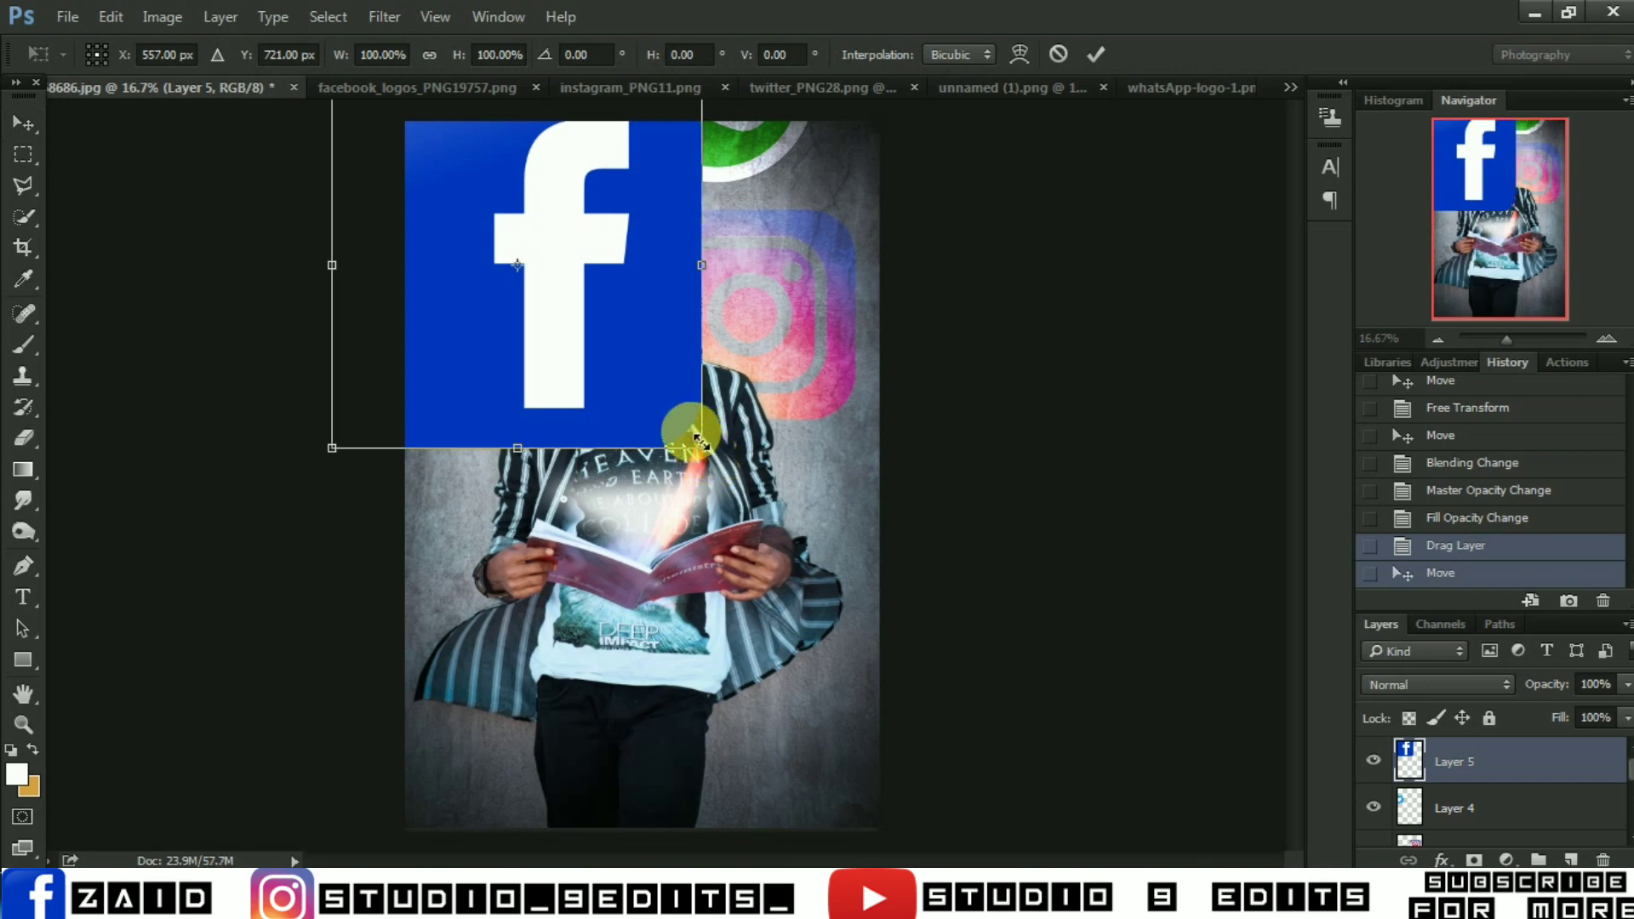
left_click_drag(701, 447, 596, 342)
left_click_drag(644, 426, 551, 466)
left_click_drag(541, 263, 521, 160)
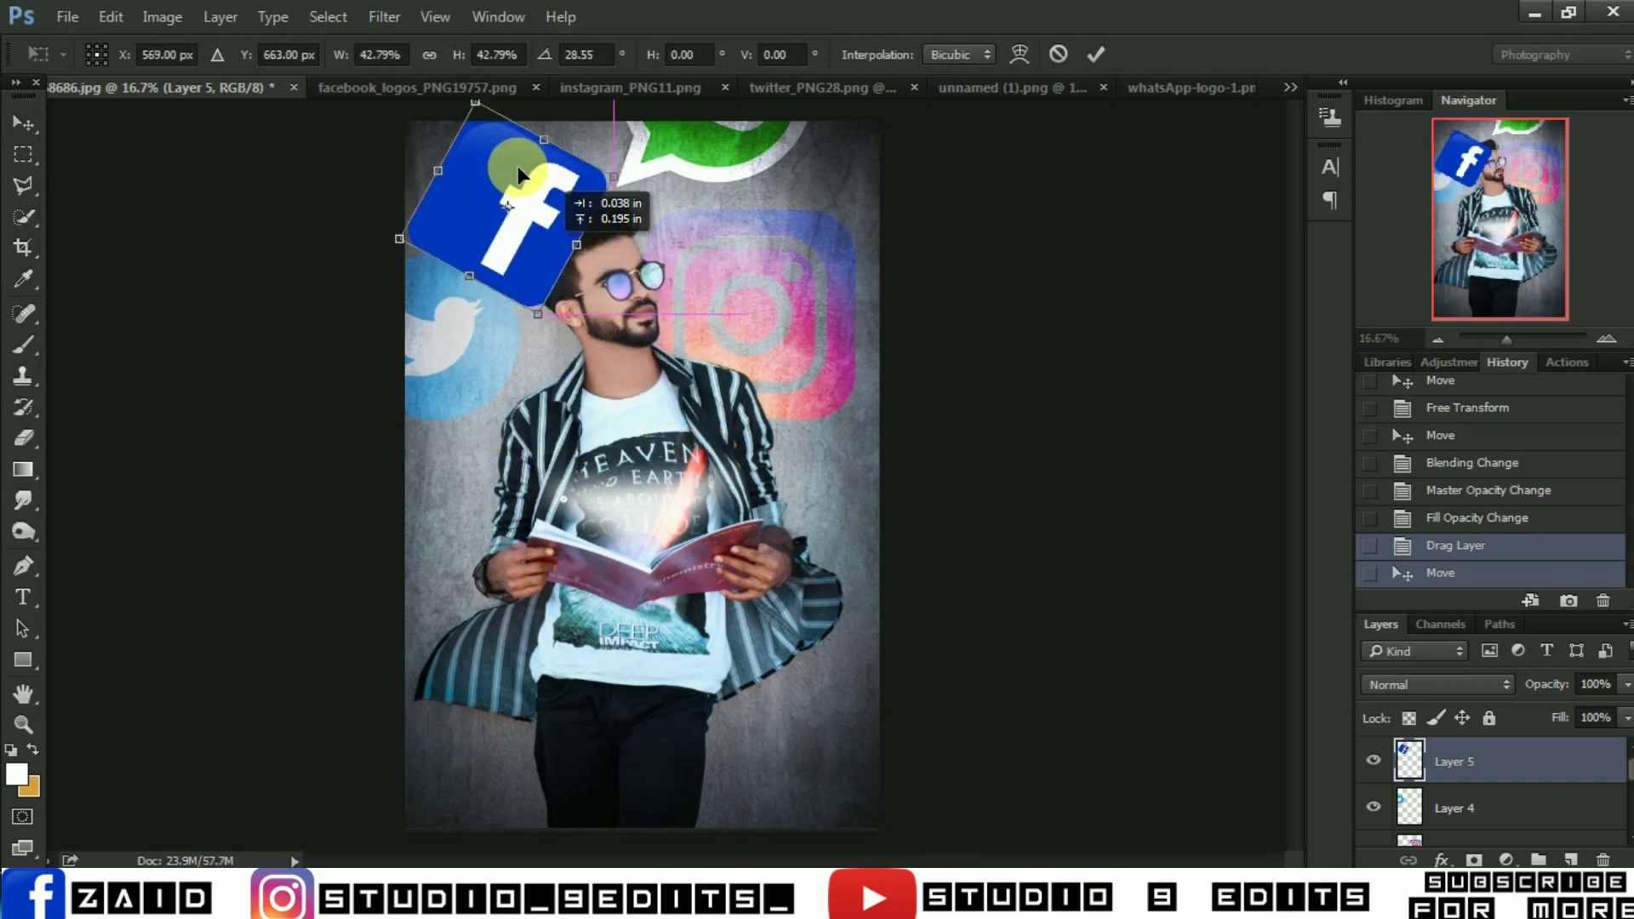
left_click_drag(553, 247, 583, 150)
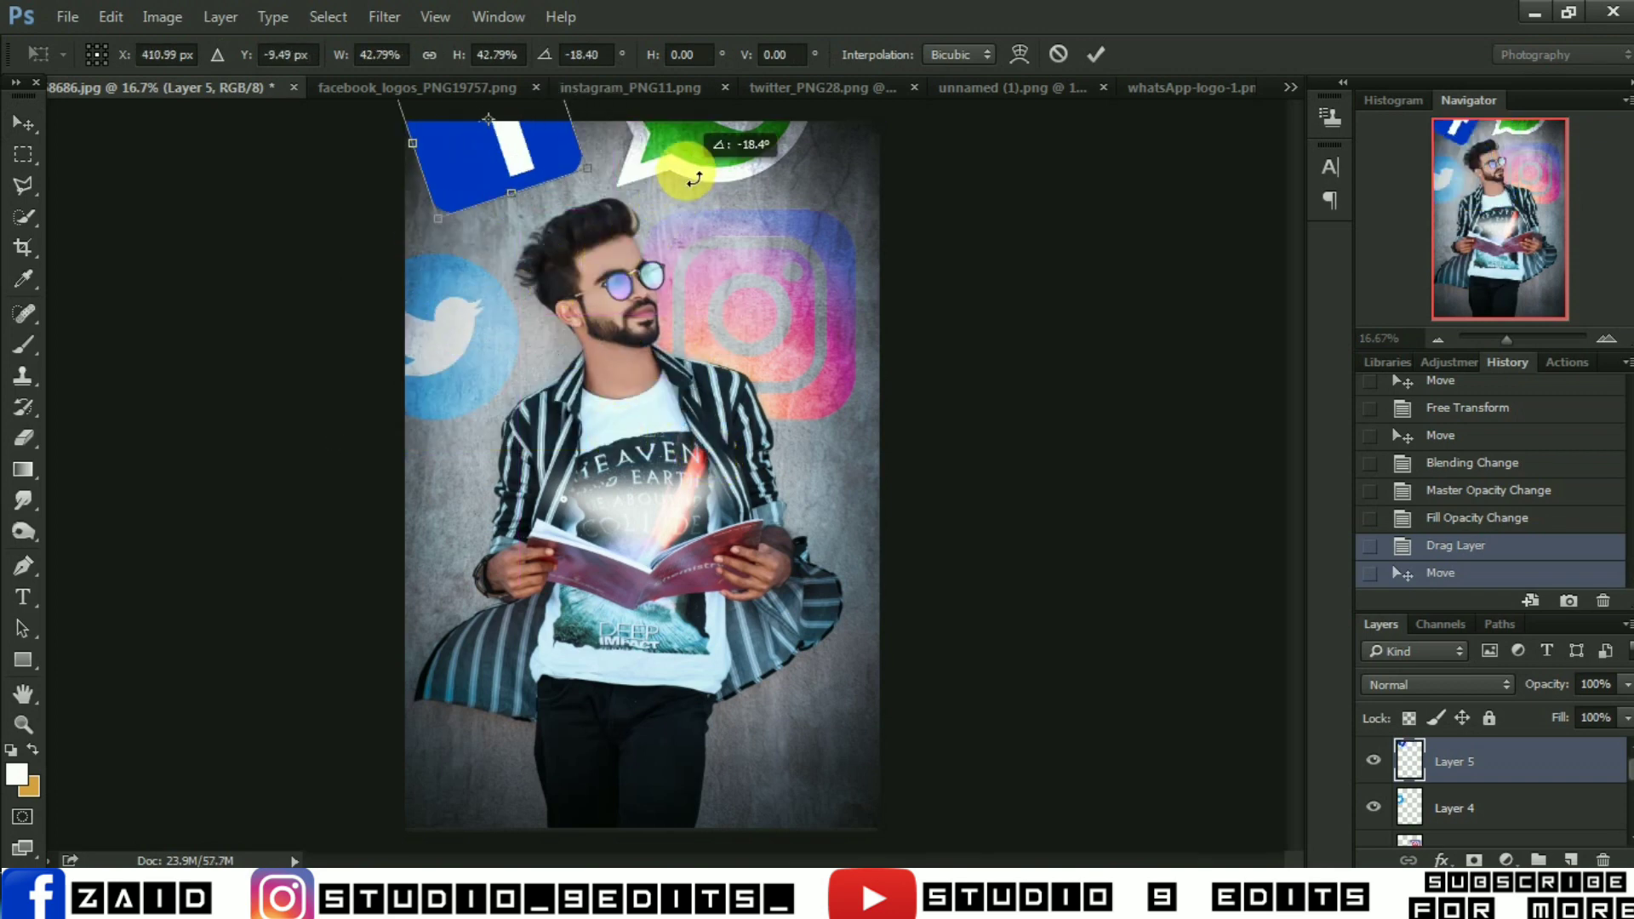
mouse_move(482, 165)
left_mouse_down()
mouse_move(462, 186)
mouse_move(472, 174)
left_mouse_up()
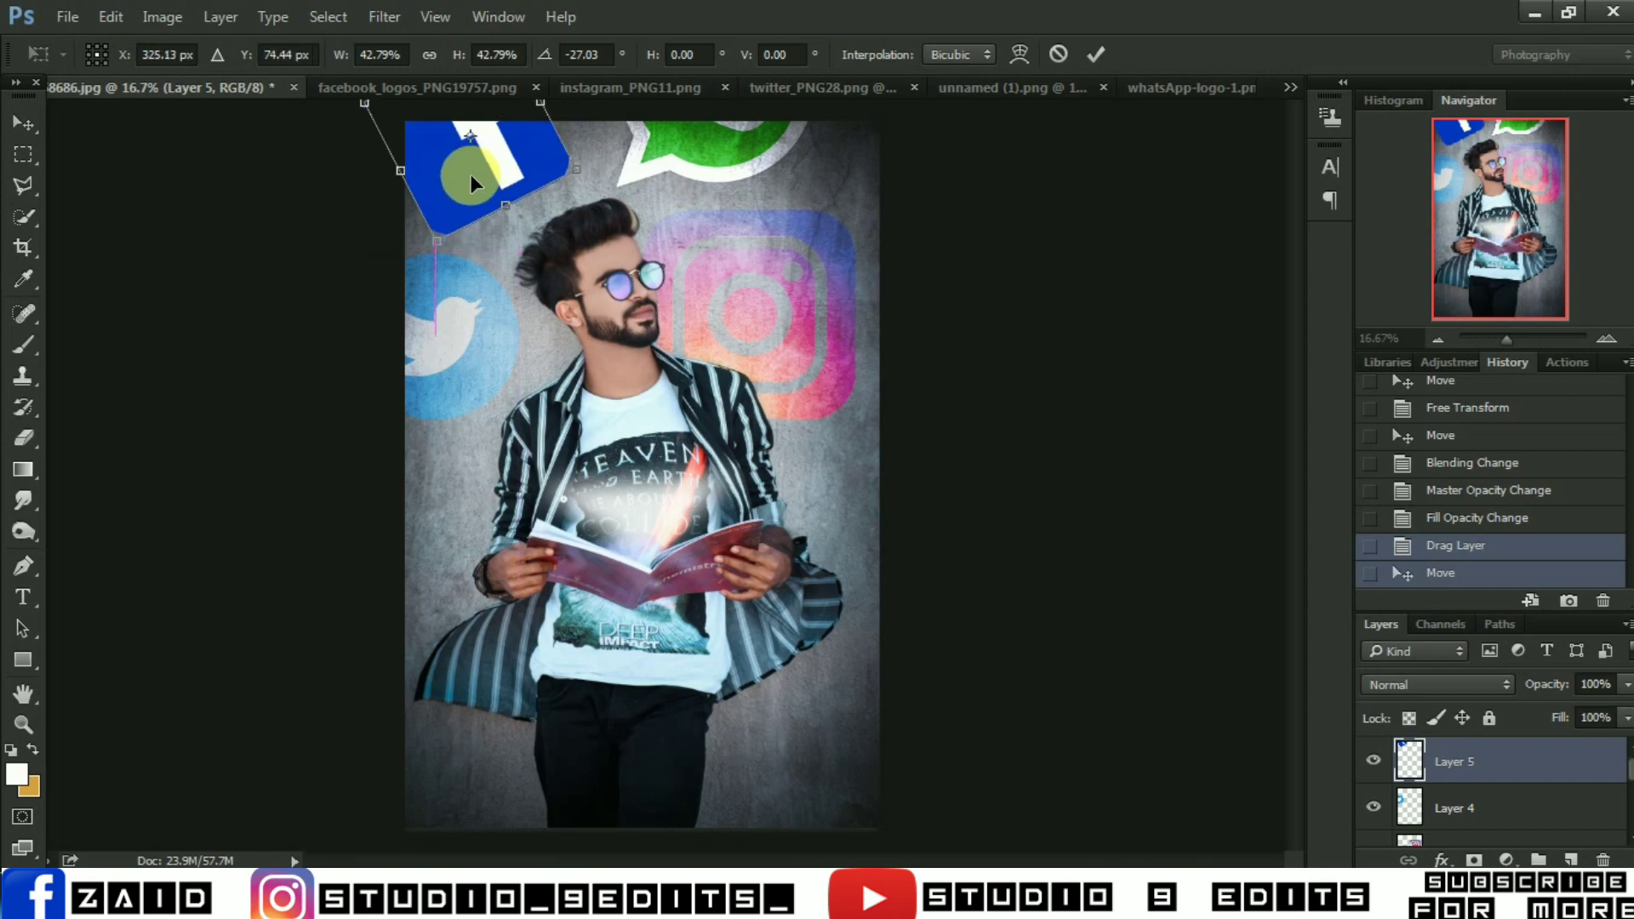
Blend the Facebook logo as Overlay at 79% opacity
left_click(1385, 681)
left_click(1422, 439)
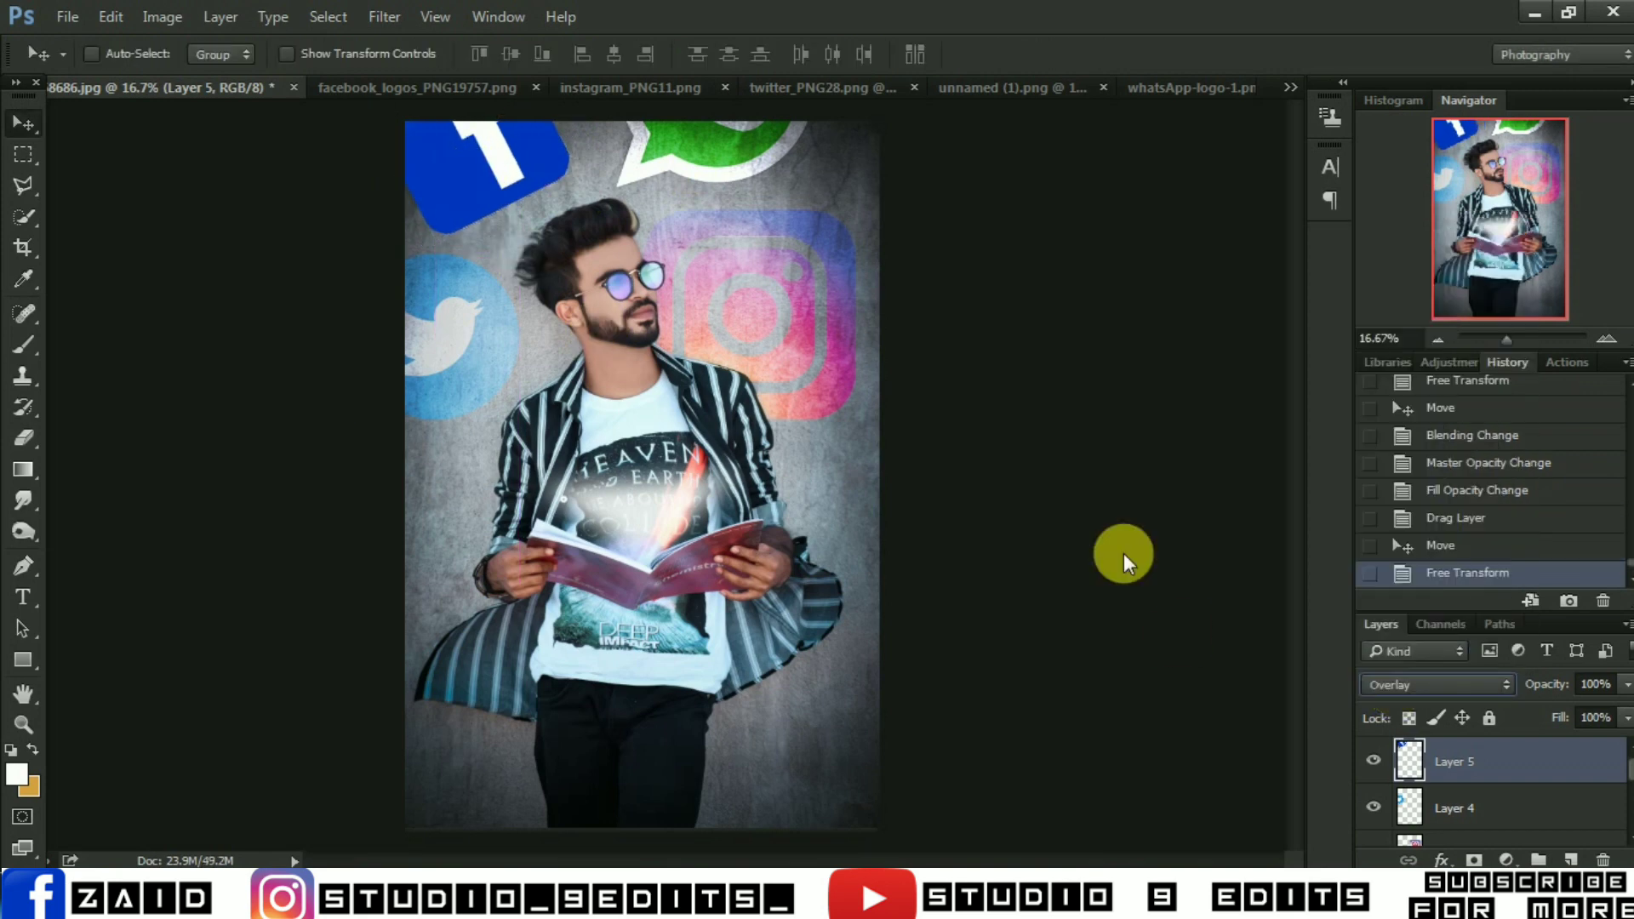
mouse_move(1627, 685)
left_mouse_down()
mouse_move(1597, 744)
mouse_move(1567, 756)
left_mouse_up()
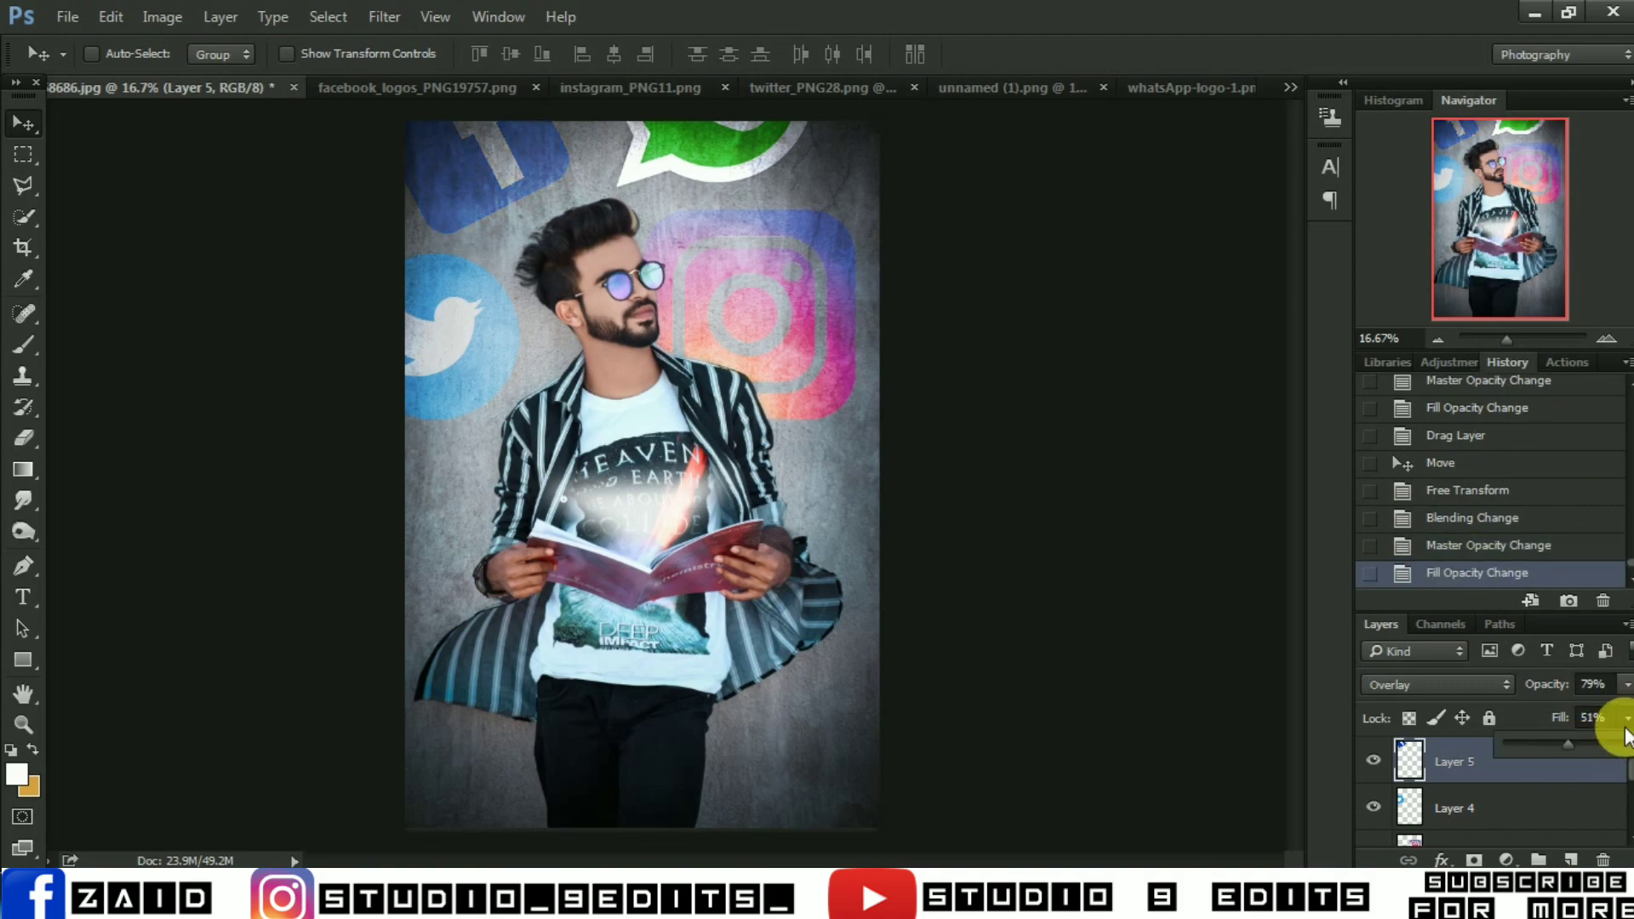
Merge the logo layers down into one, undoing the final merge
right_click(1522, 771)
left_click(1446, 686)
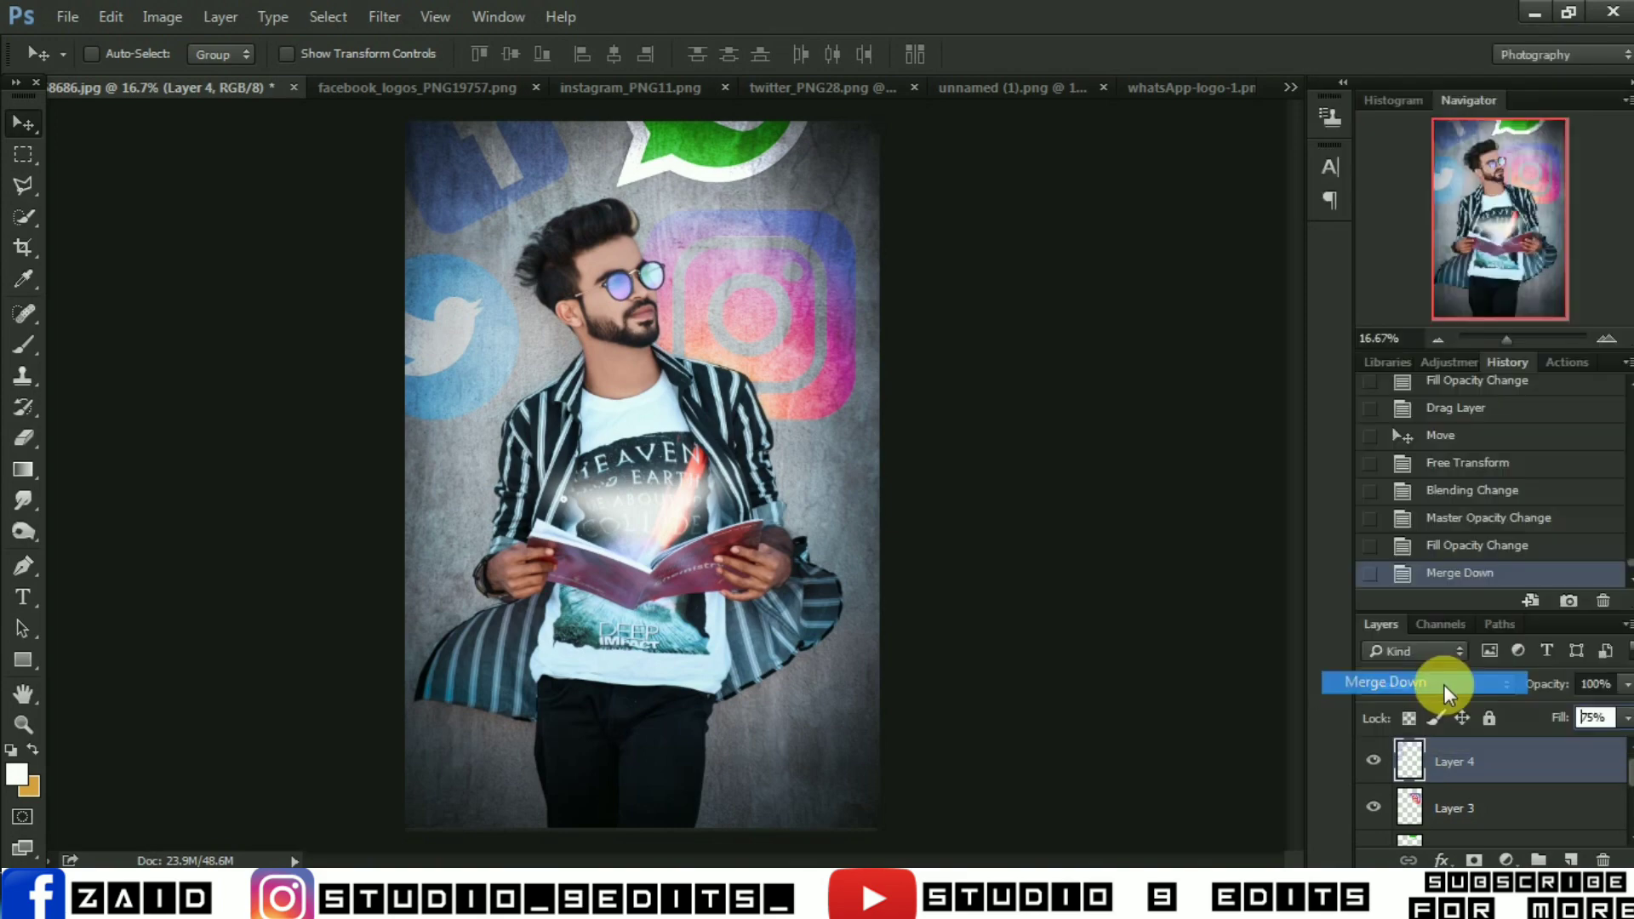
right_click(1462, 758)
left_click(1447, 685)
right_click(1463, 757)
left_click(1447, 686)
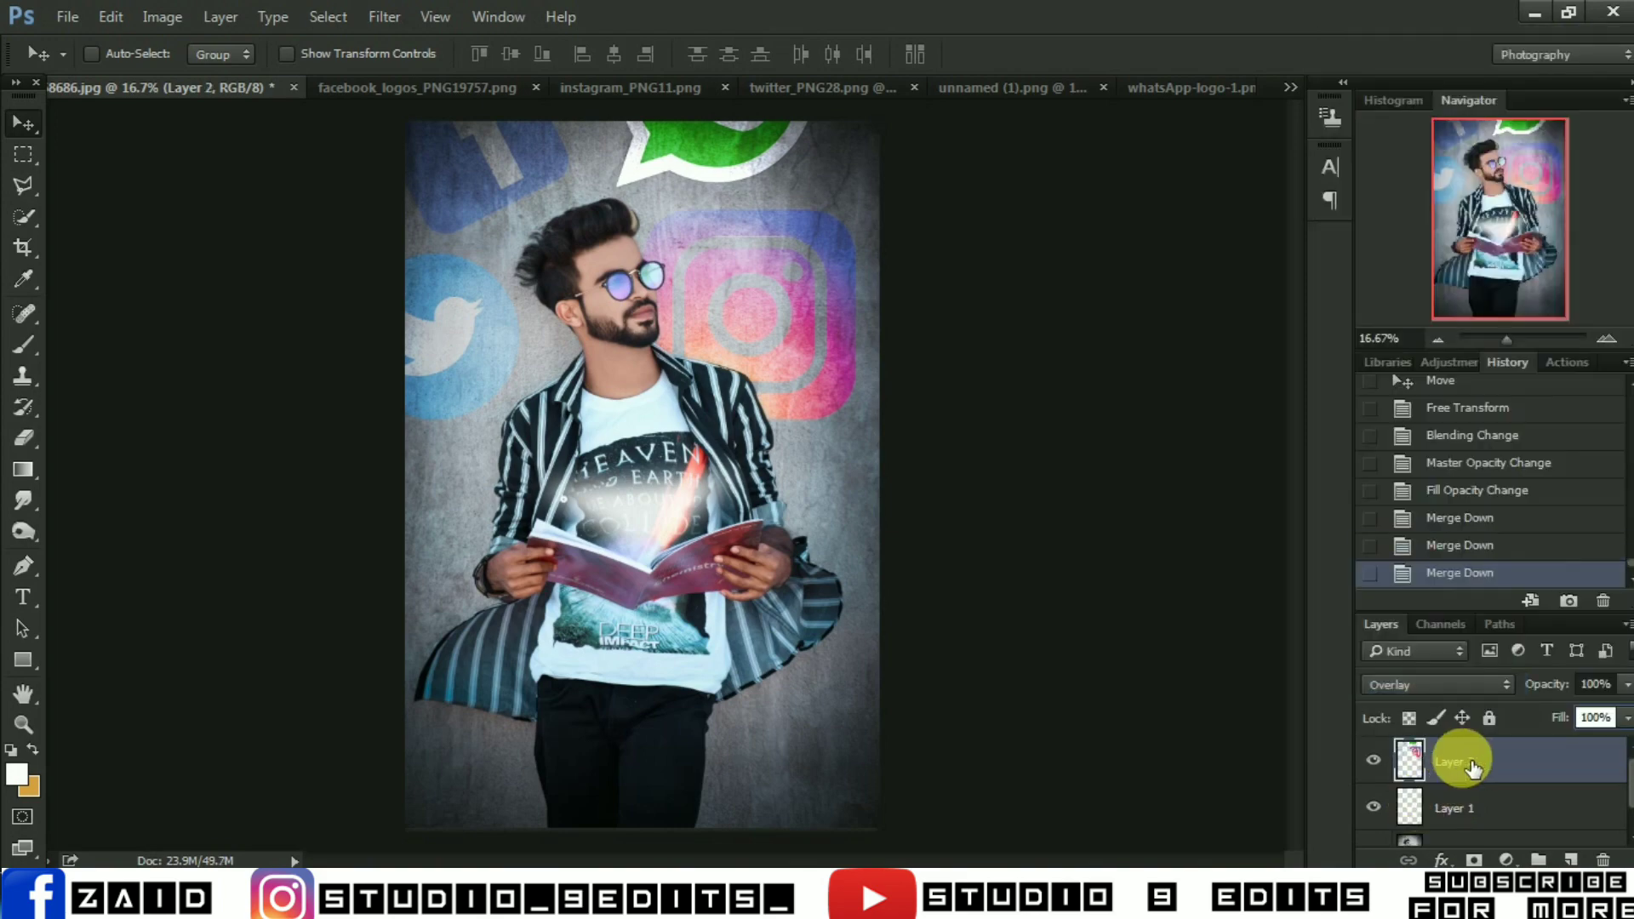
right_click(1472, 766)
left_click(1447, 686)
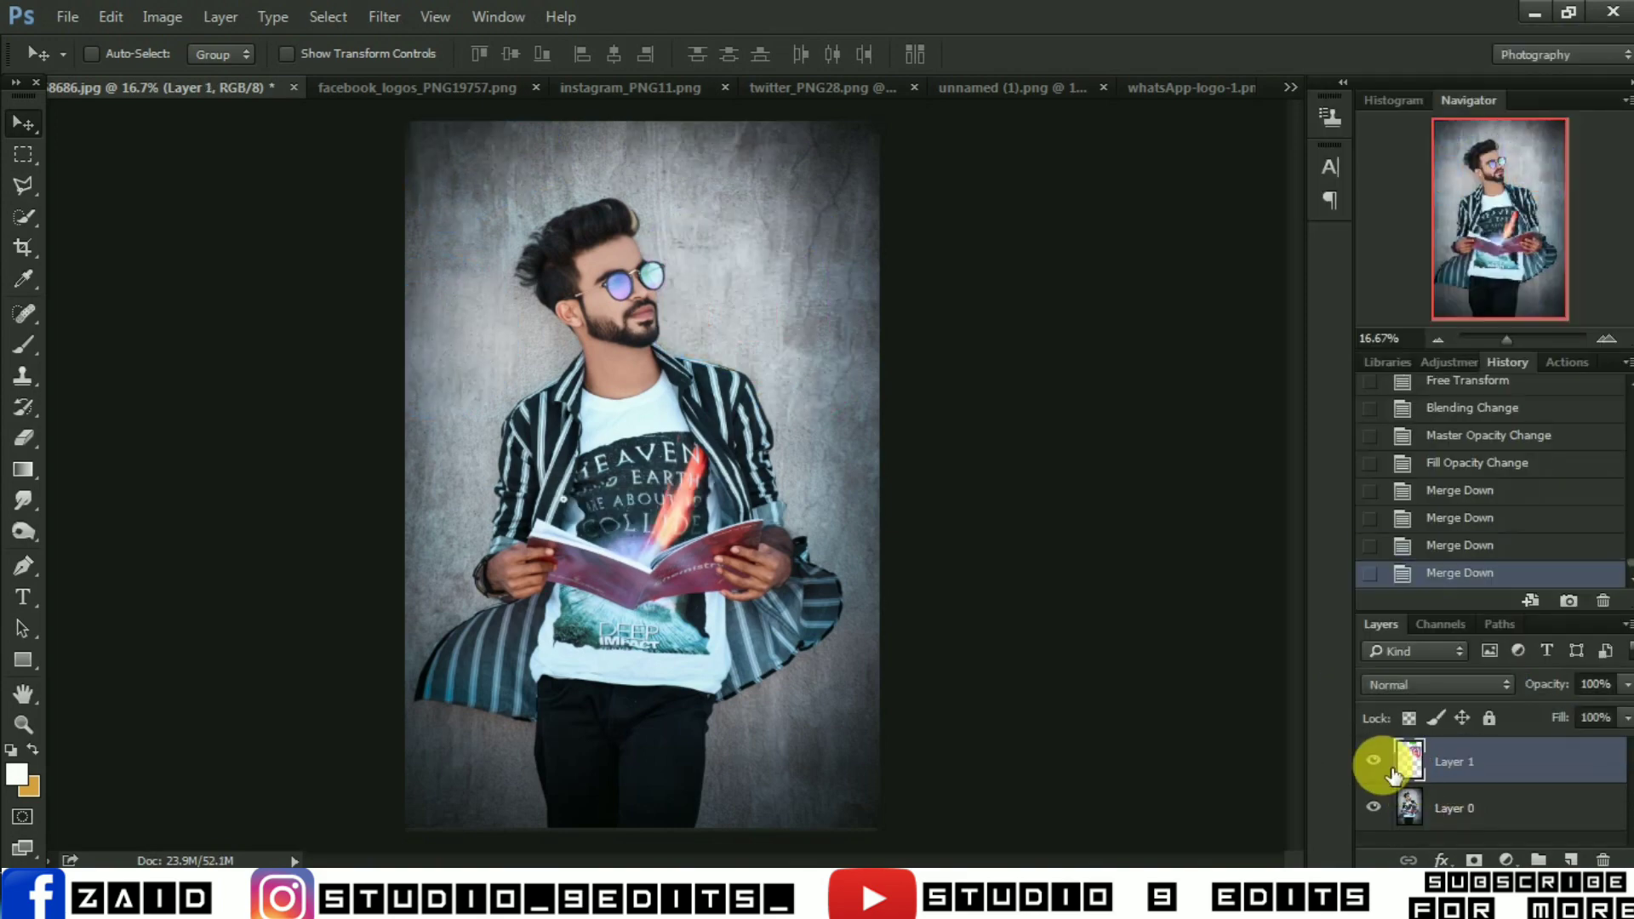
left_click(1457, 544)
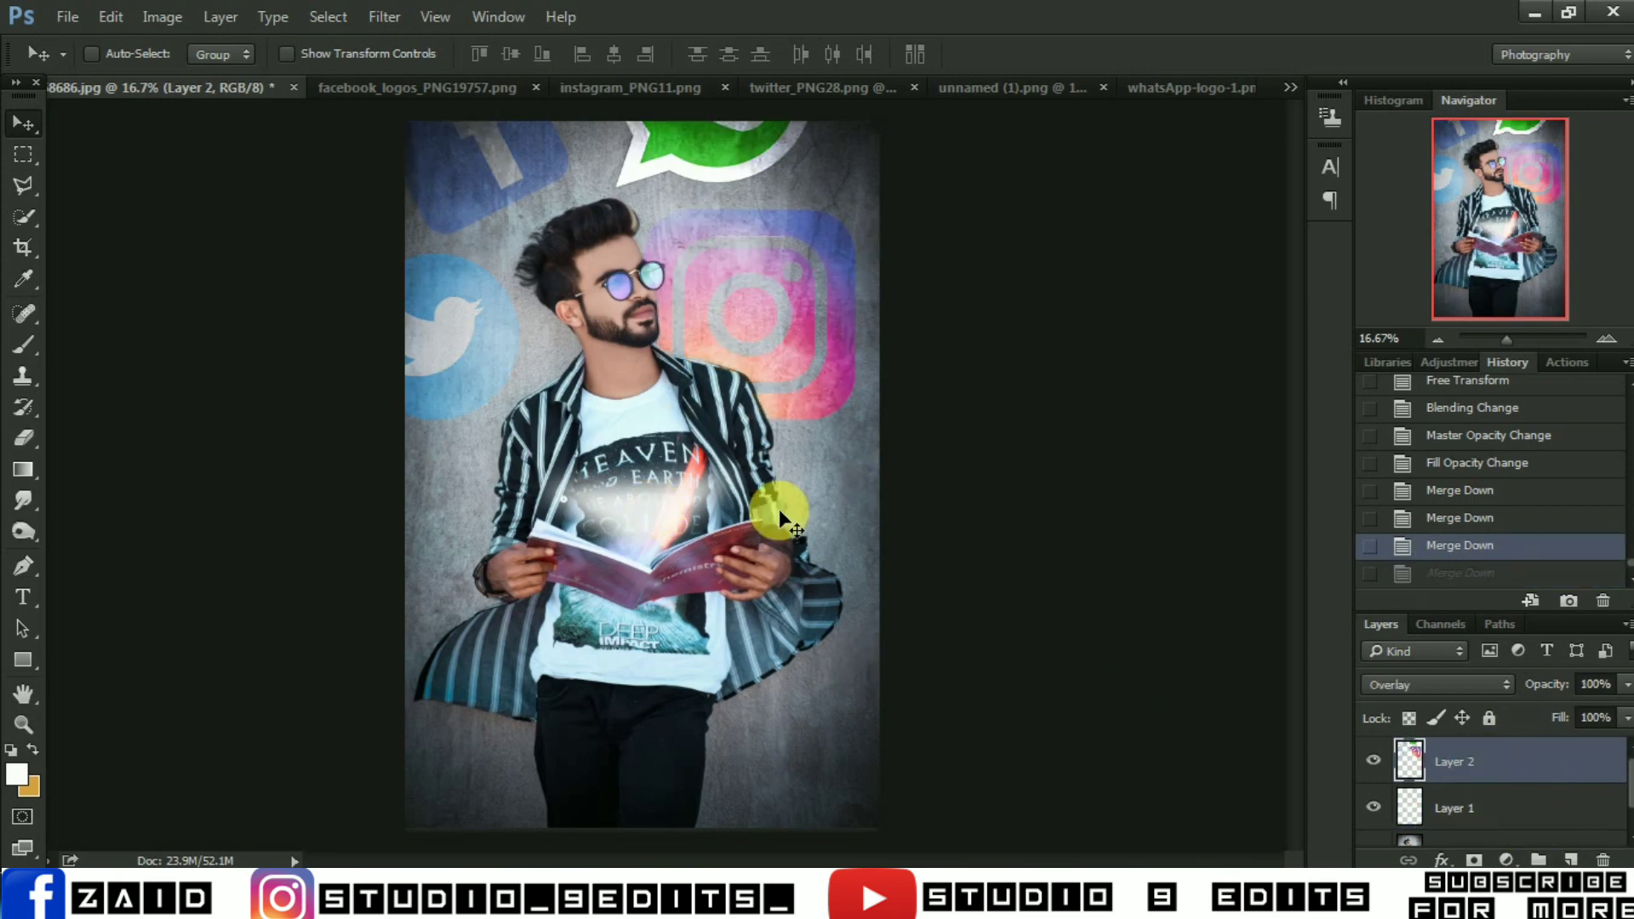
left_click(454, 84)
Add a small Facebook icon just above the book
mouse_move(639, 394)
left_mouse_down()
mouse_move(146, 84)
mouse_move(624, 510)
left_mouse_up()
key("ctrl+t")
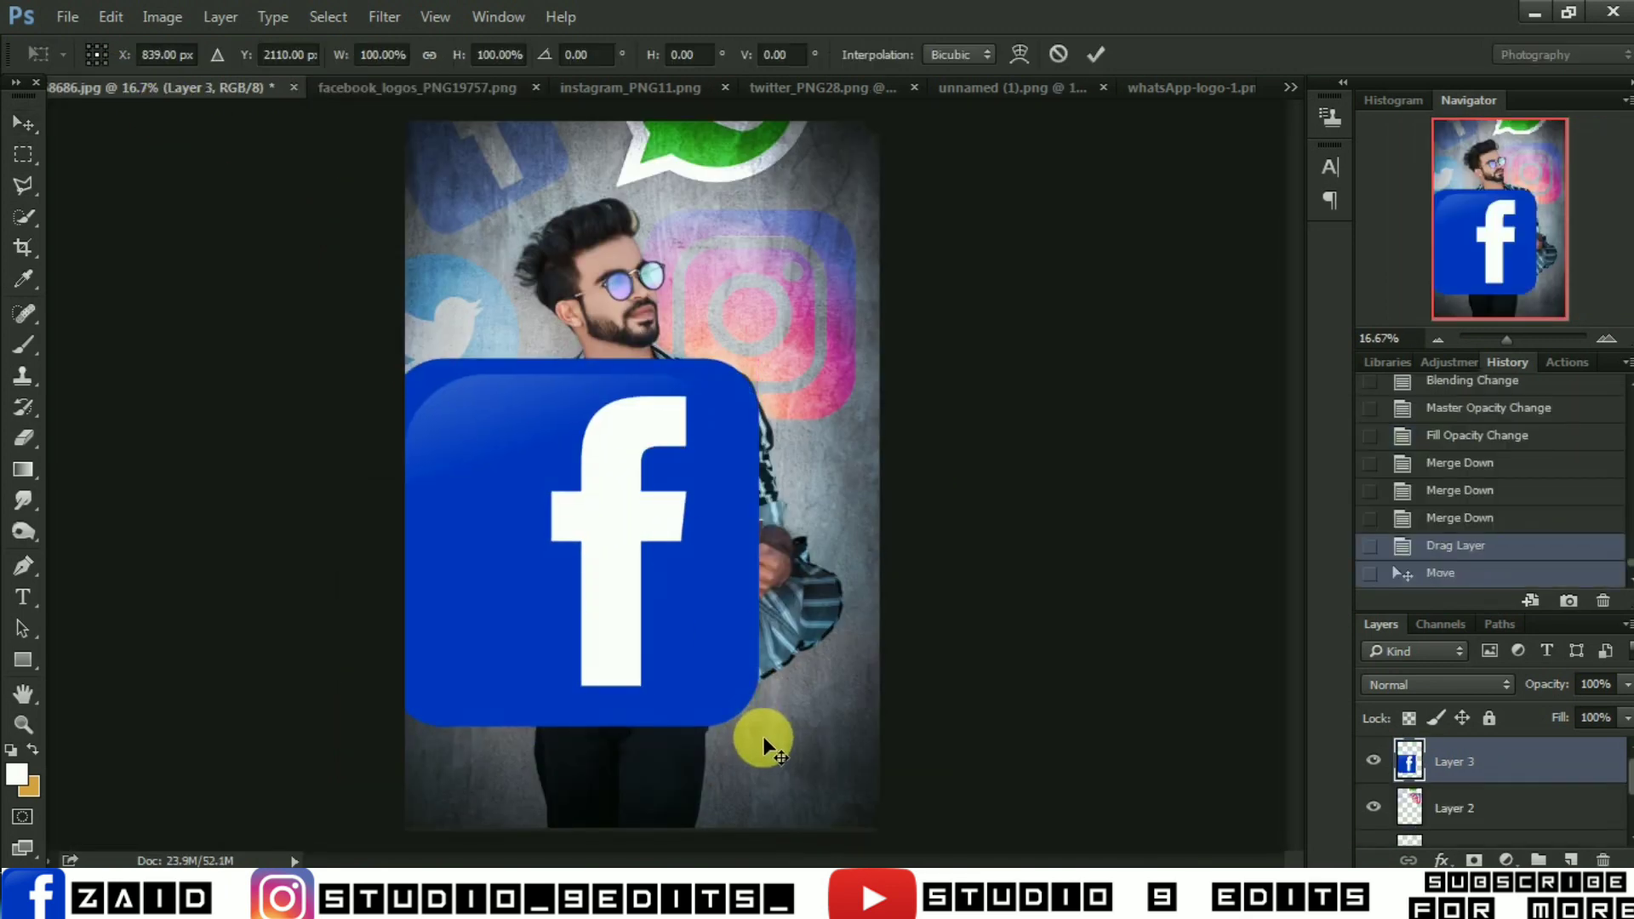
left_click_drag(759, 727, 640, 540)
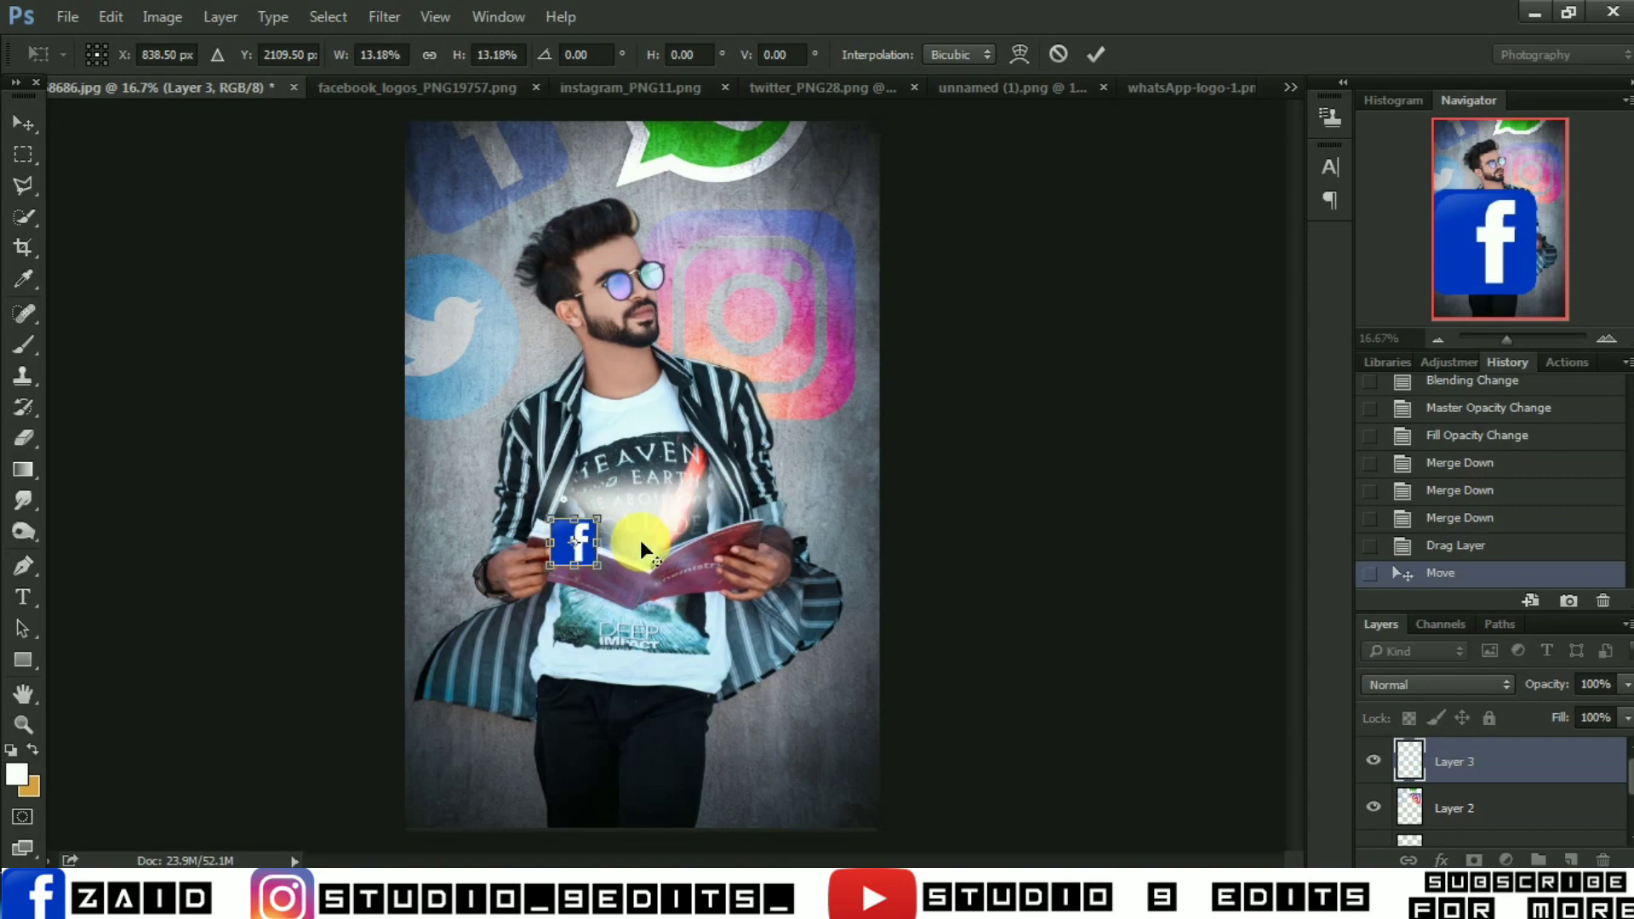
key("Return")
key("ctrl+plus")
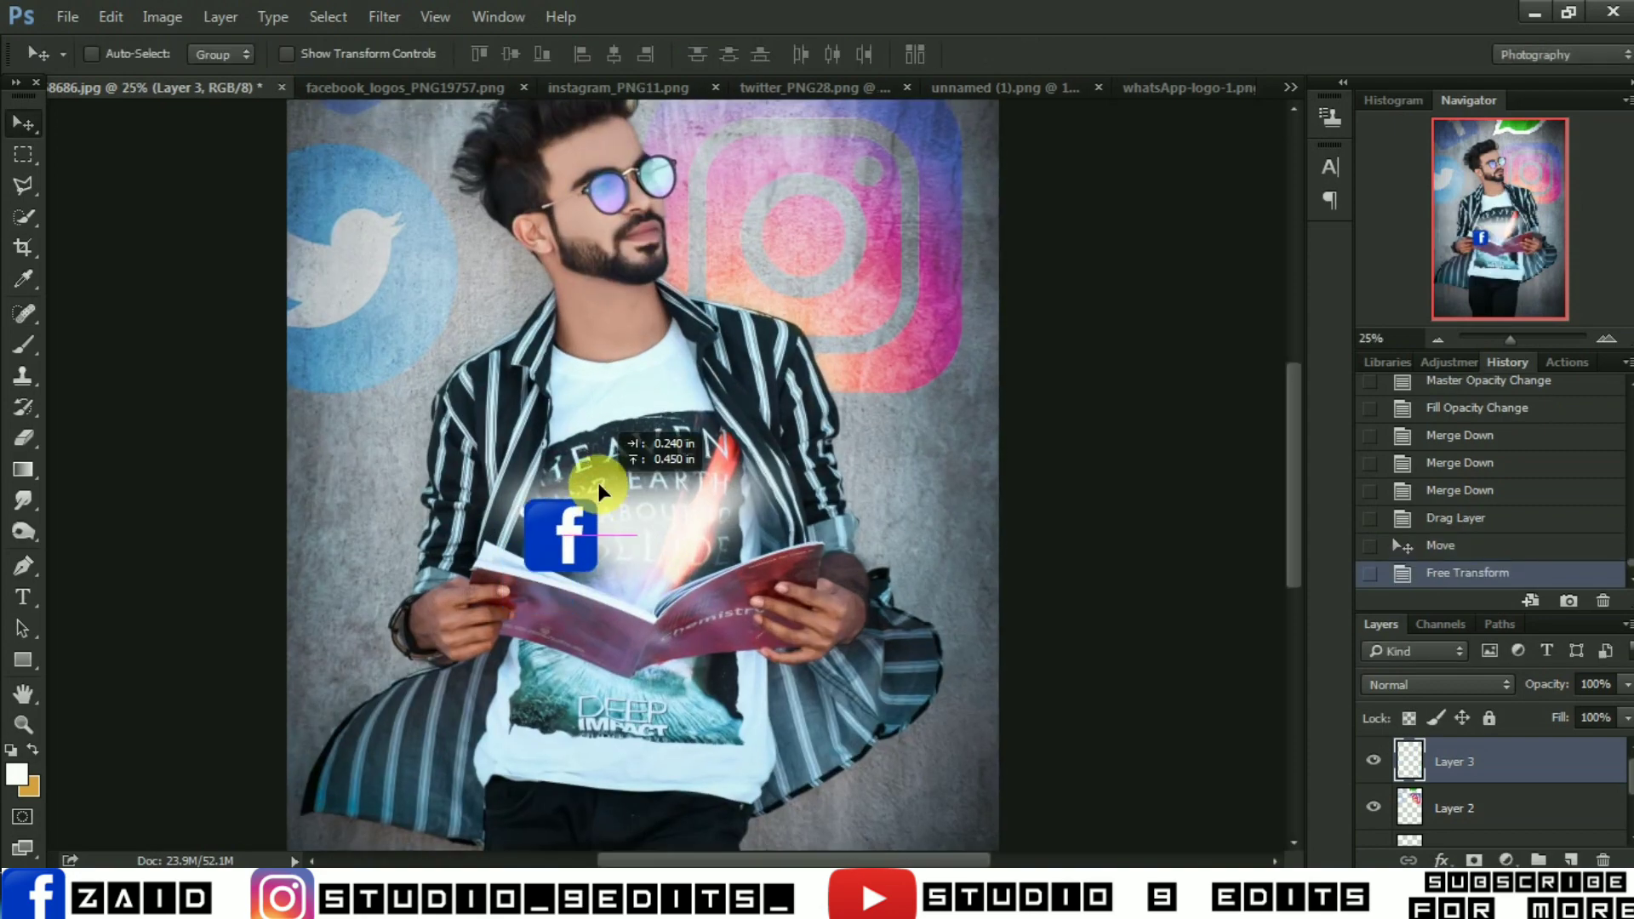
left_click_drag(599, 482, 621, 417)
Add the Twitter and YouTube logos beside the Facebook icon
left_click(815, 88)
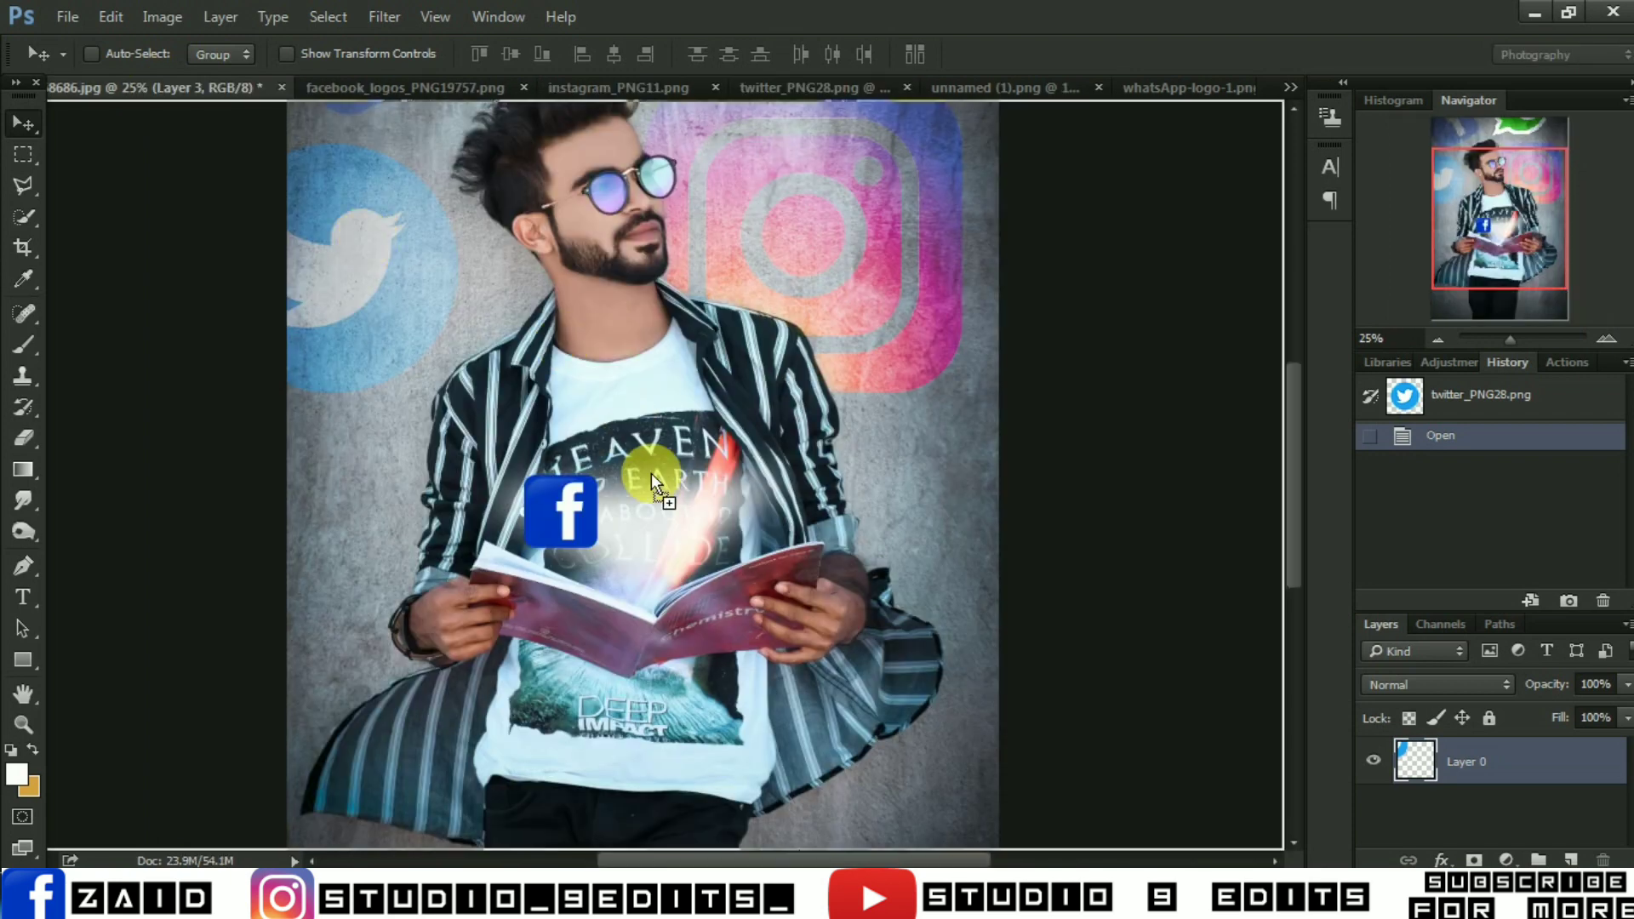
left_click_drag(202, 126, 672, 503)
left_click(993, 94)
mouse_move(692, 320)
left_mouse_down()
mouse_move(227, 146)
mouse_move(766, 420)
mouse_move(643, 440)
left_mouse_up()
Add the WhatsApp and Instagram logos to the portrait and hide both layers
key("ctrl+shift+Tab")
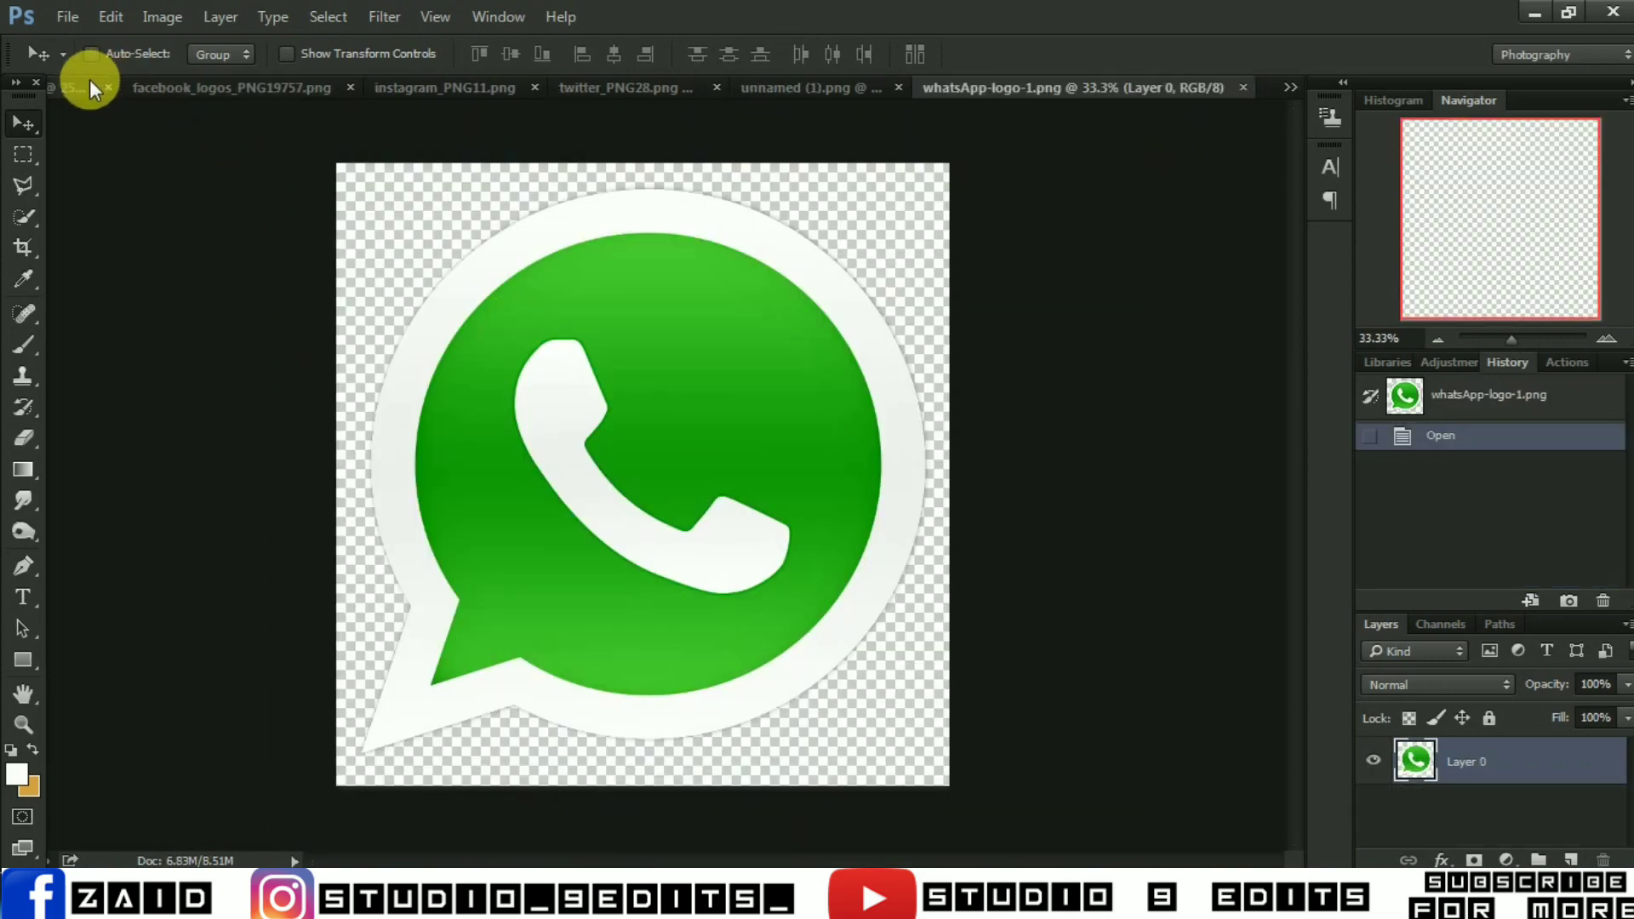
mouse_move(495, 324)
left_mouse_down()
mouse_move(89, 85)
mouse_move(509, 401)
left_mouse_up()
left_click(584, 85)
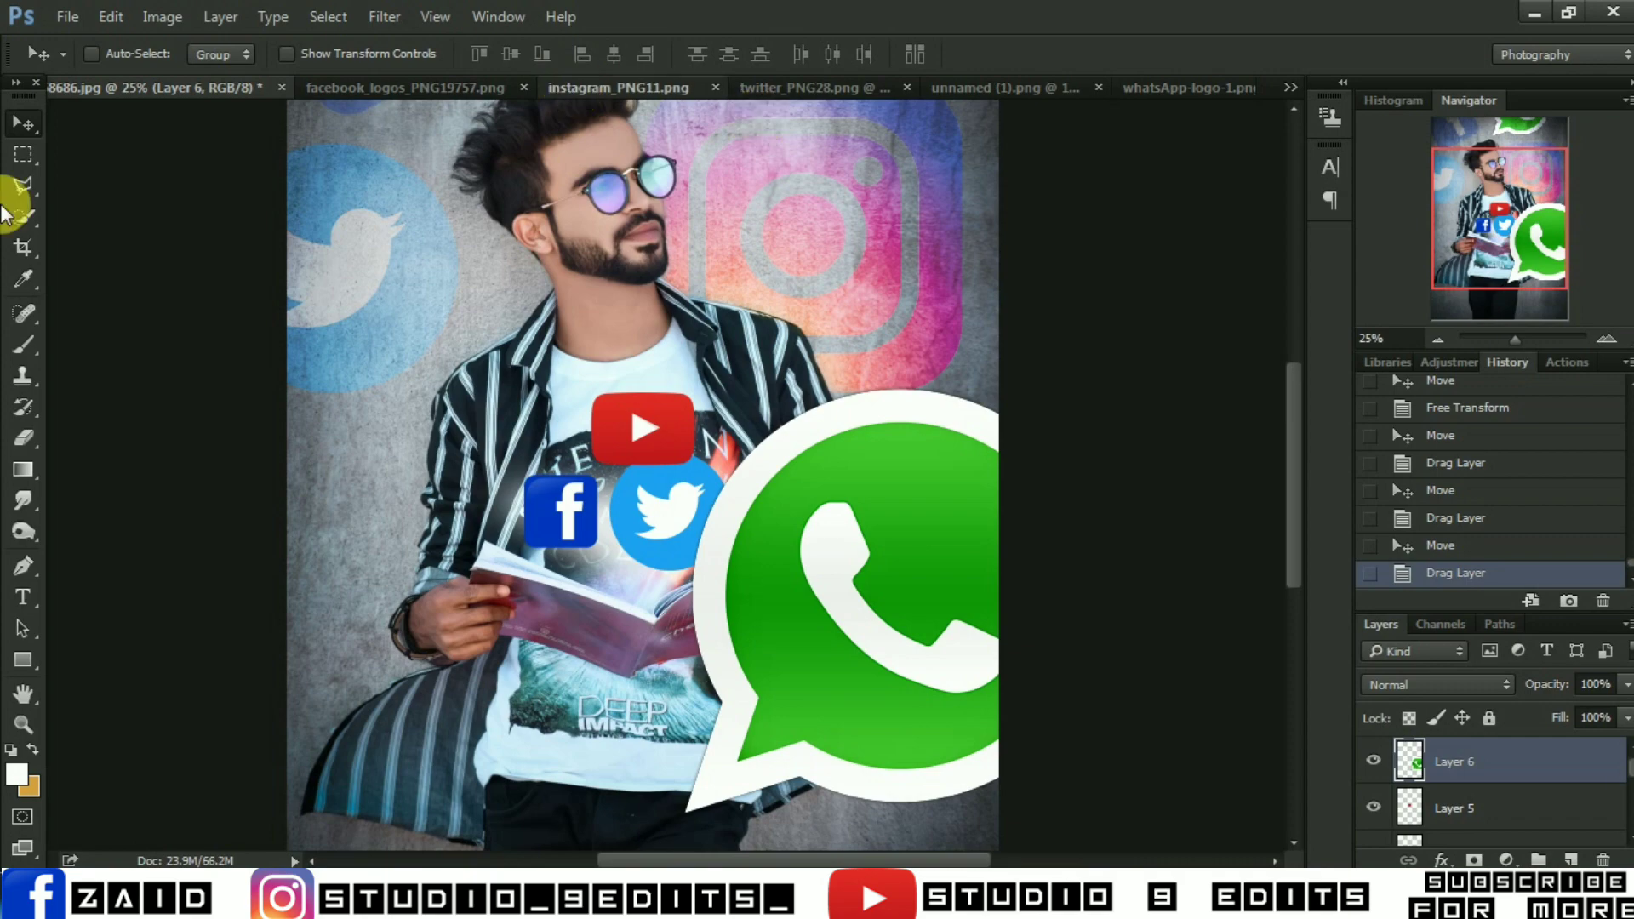
mouse_move(227, 182)
left_mouse_down()
mouse_move(126, 99)
mouse_move(722, 492)
left_mouse_up()
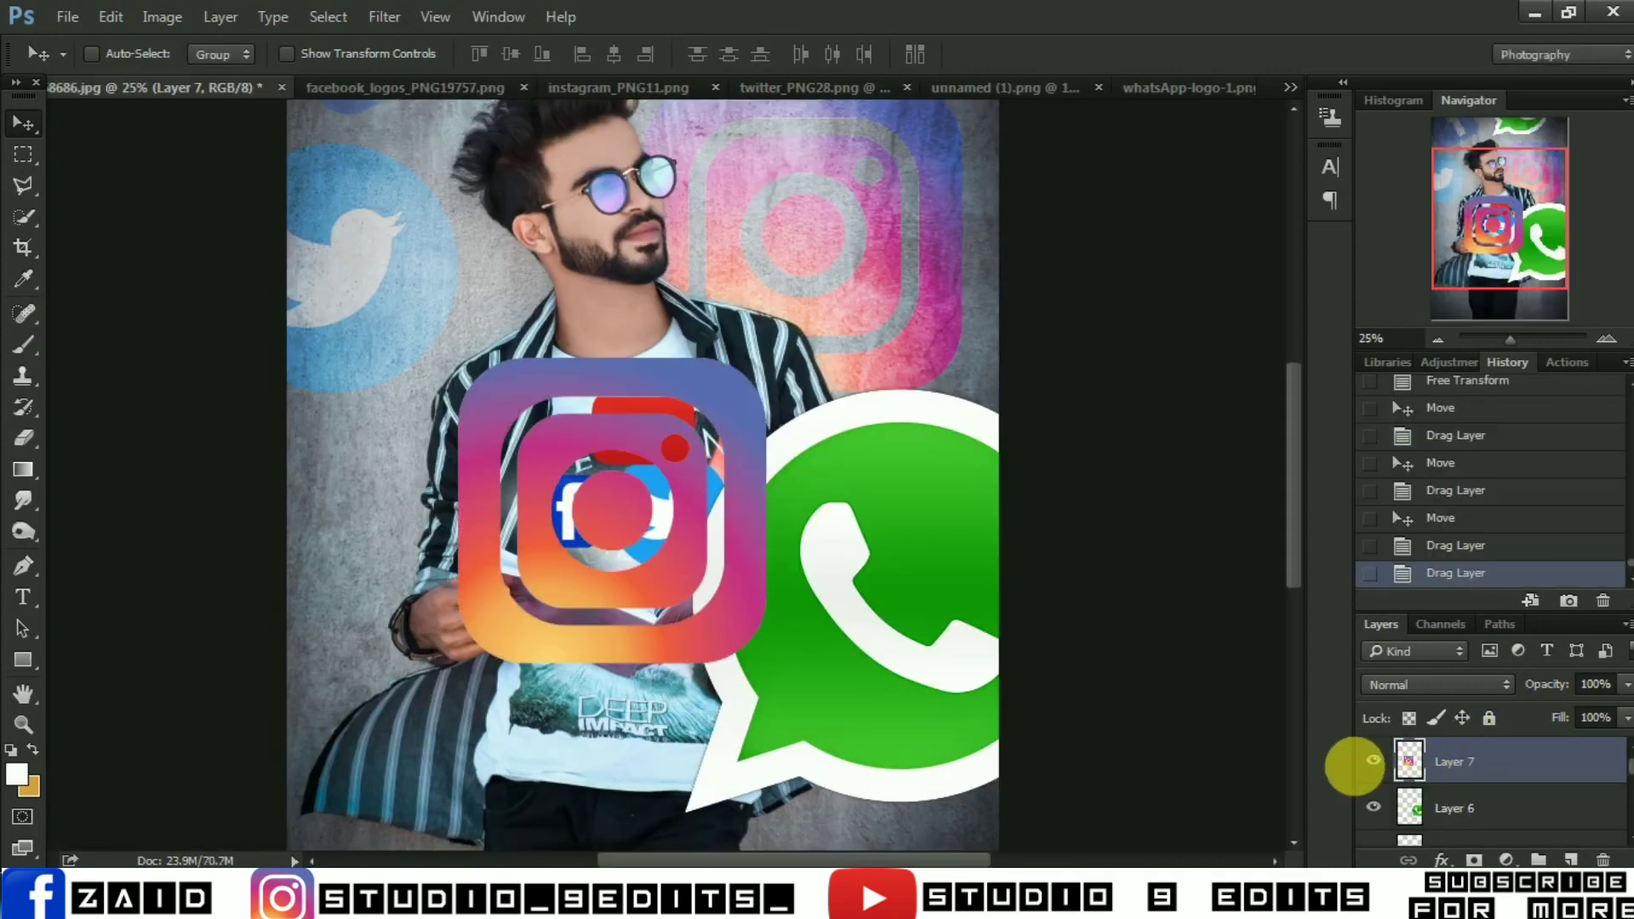
left_click_drag(1373, 760, 1373, 806)
key("ctrl+plus")
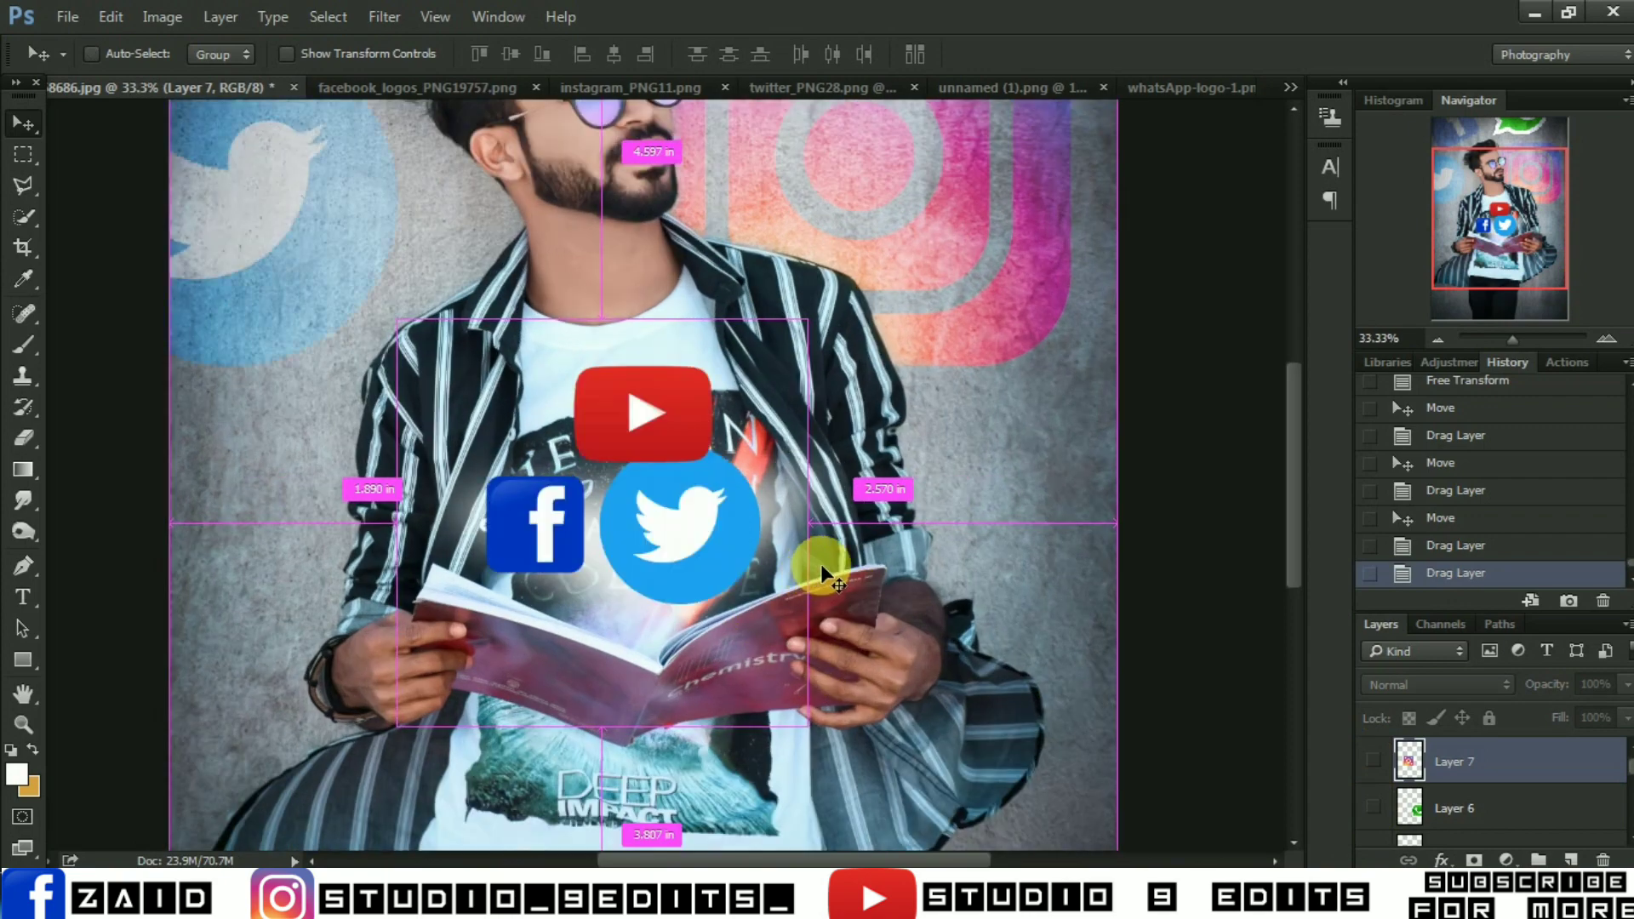
Move the YouTube logo left and the Facebook logo right, hiding the Twitter logo
key("ctrl+plus")
scroll(1481, 808, "down", 1)
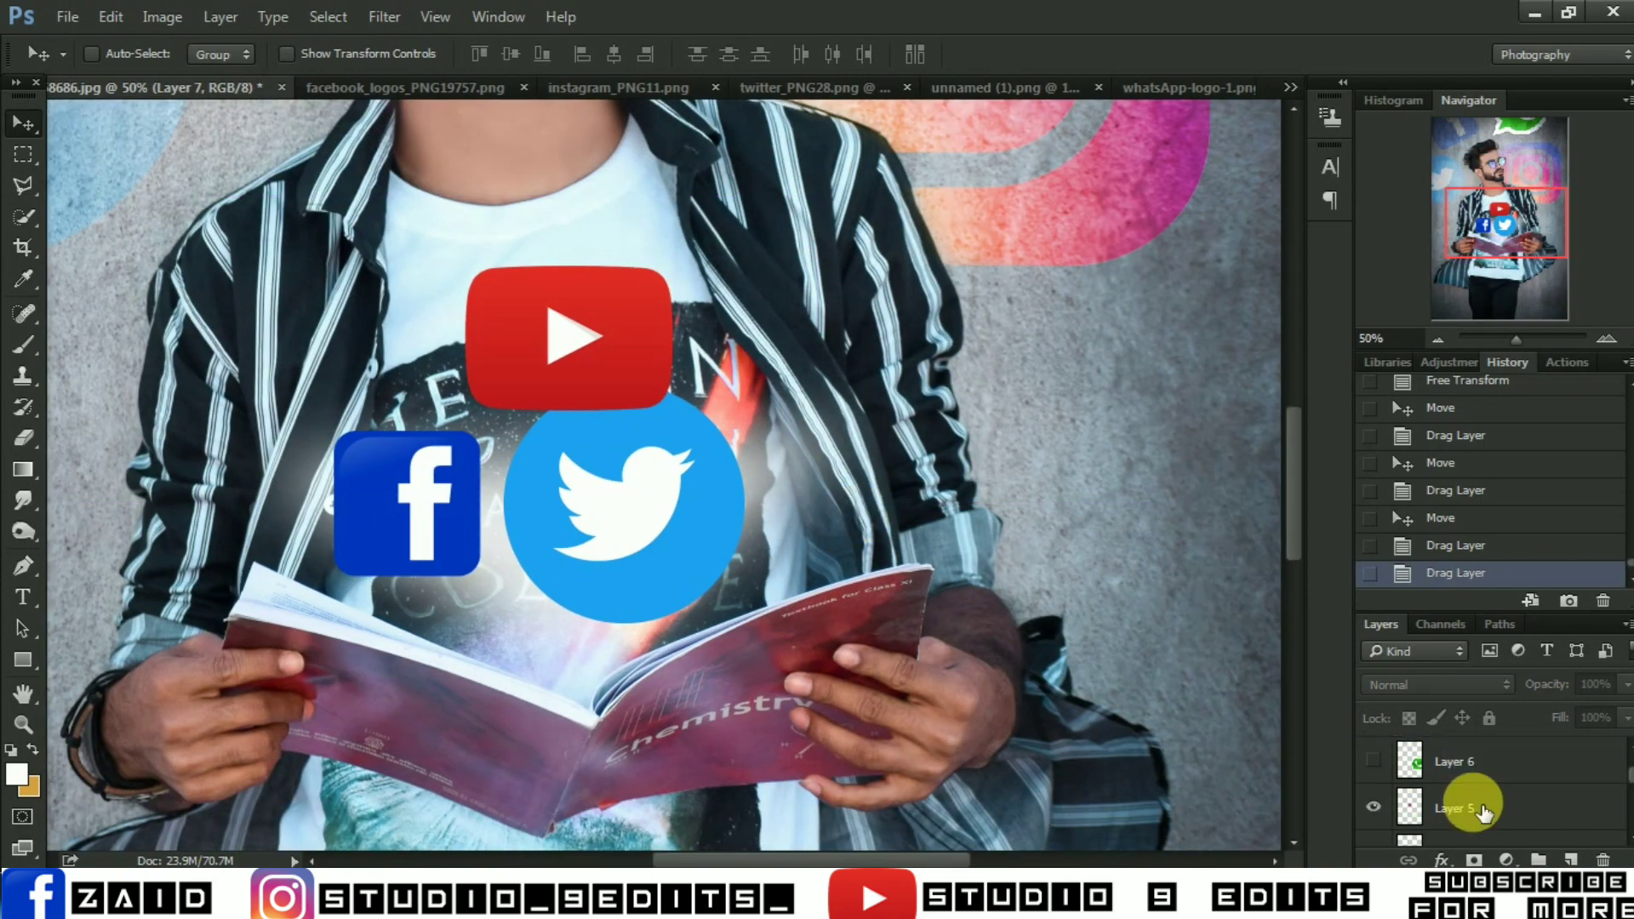
left_click(1480, 808)
left_click(1373, 807)
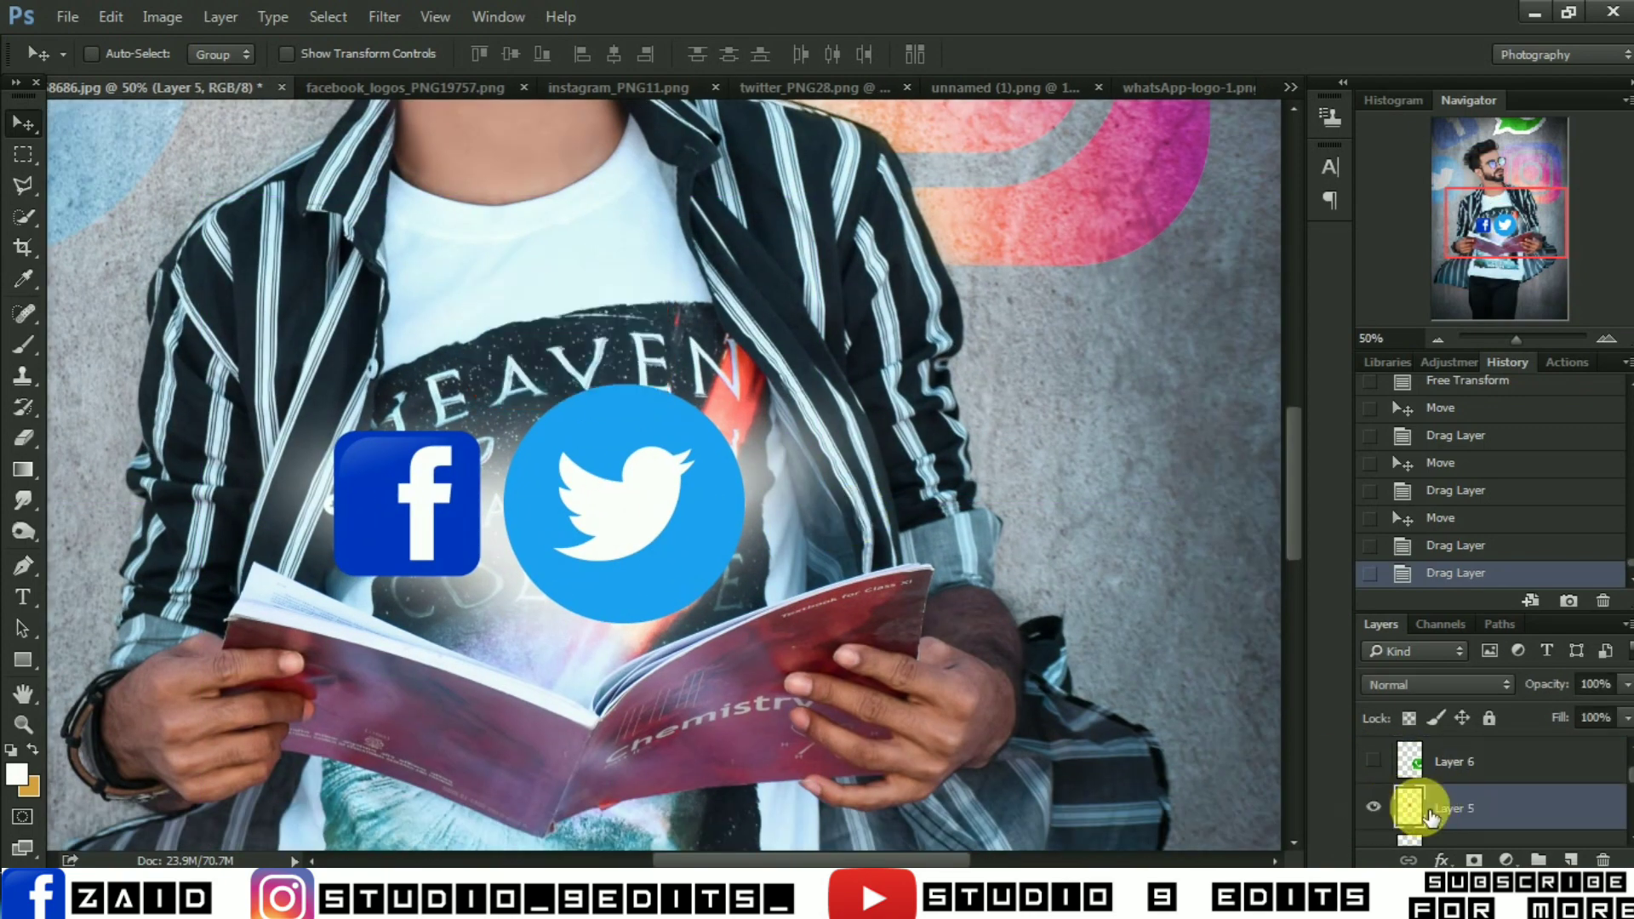
left_click_drag(595, 328, 226, 302)
scroll(1614, 784, "down", 1)
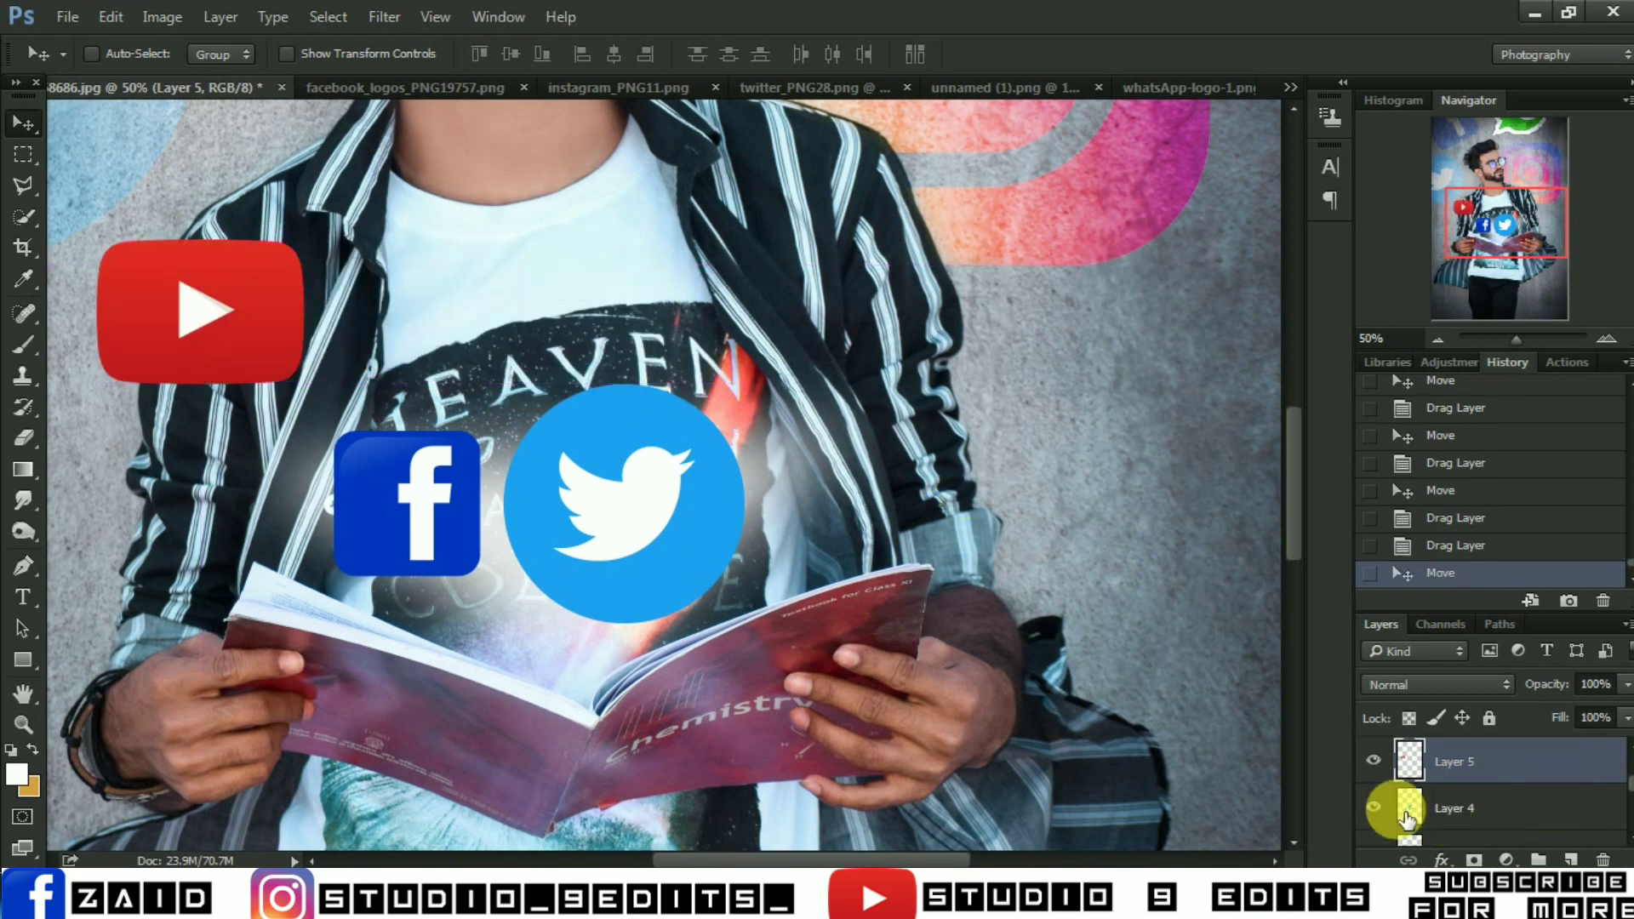
left_click(1373, 808)
scroll(1457, 791, "down", 1)
left_click(1457, 808)
left_click_drag(499, 484, 918, 463)
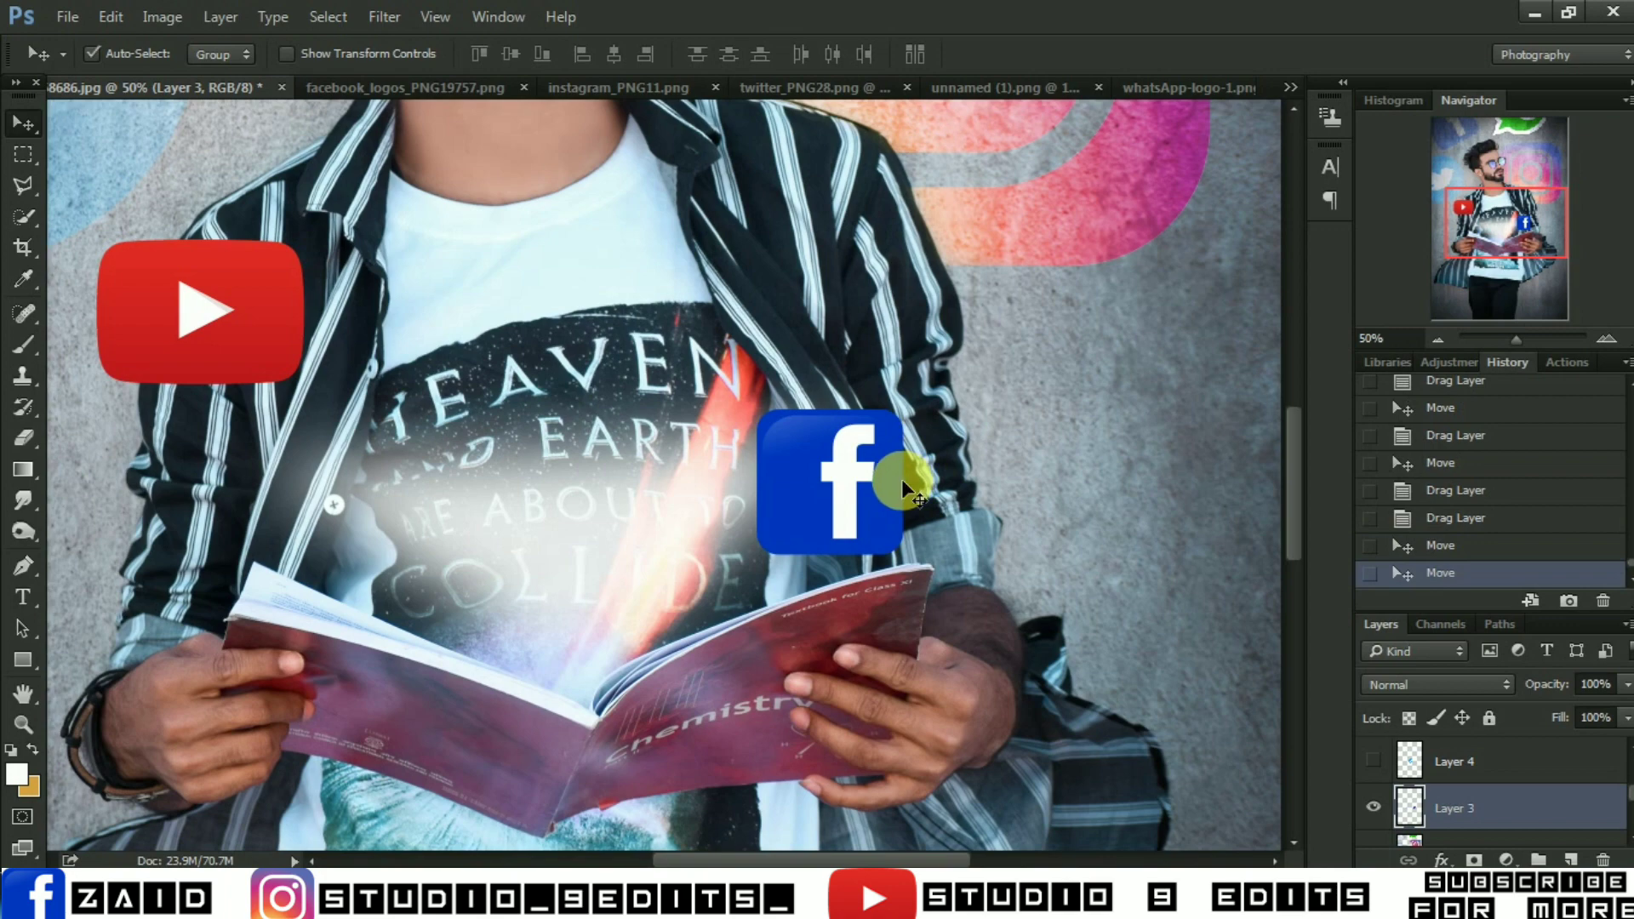
Shrink the Facebook logo to about 60% and lower it slightly
key("ctrl+plus")
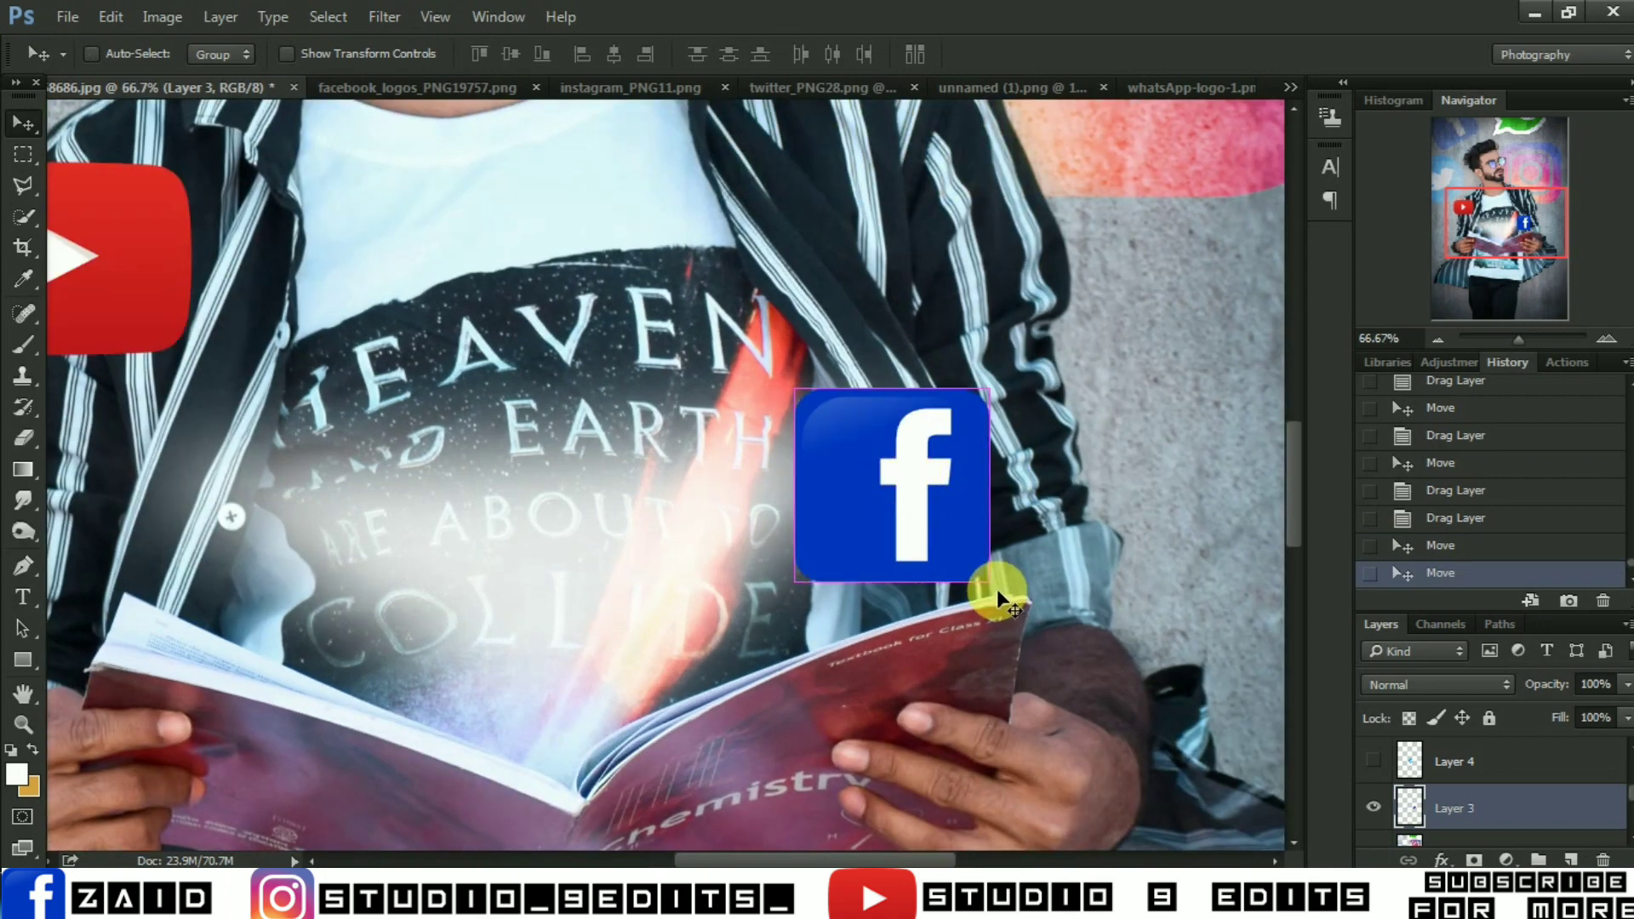
key("ctrl+t")
left_click_drag(989, 582, 950, 544)
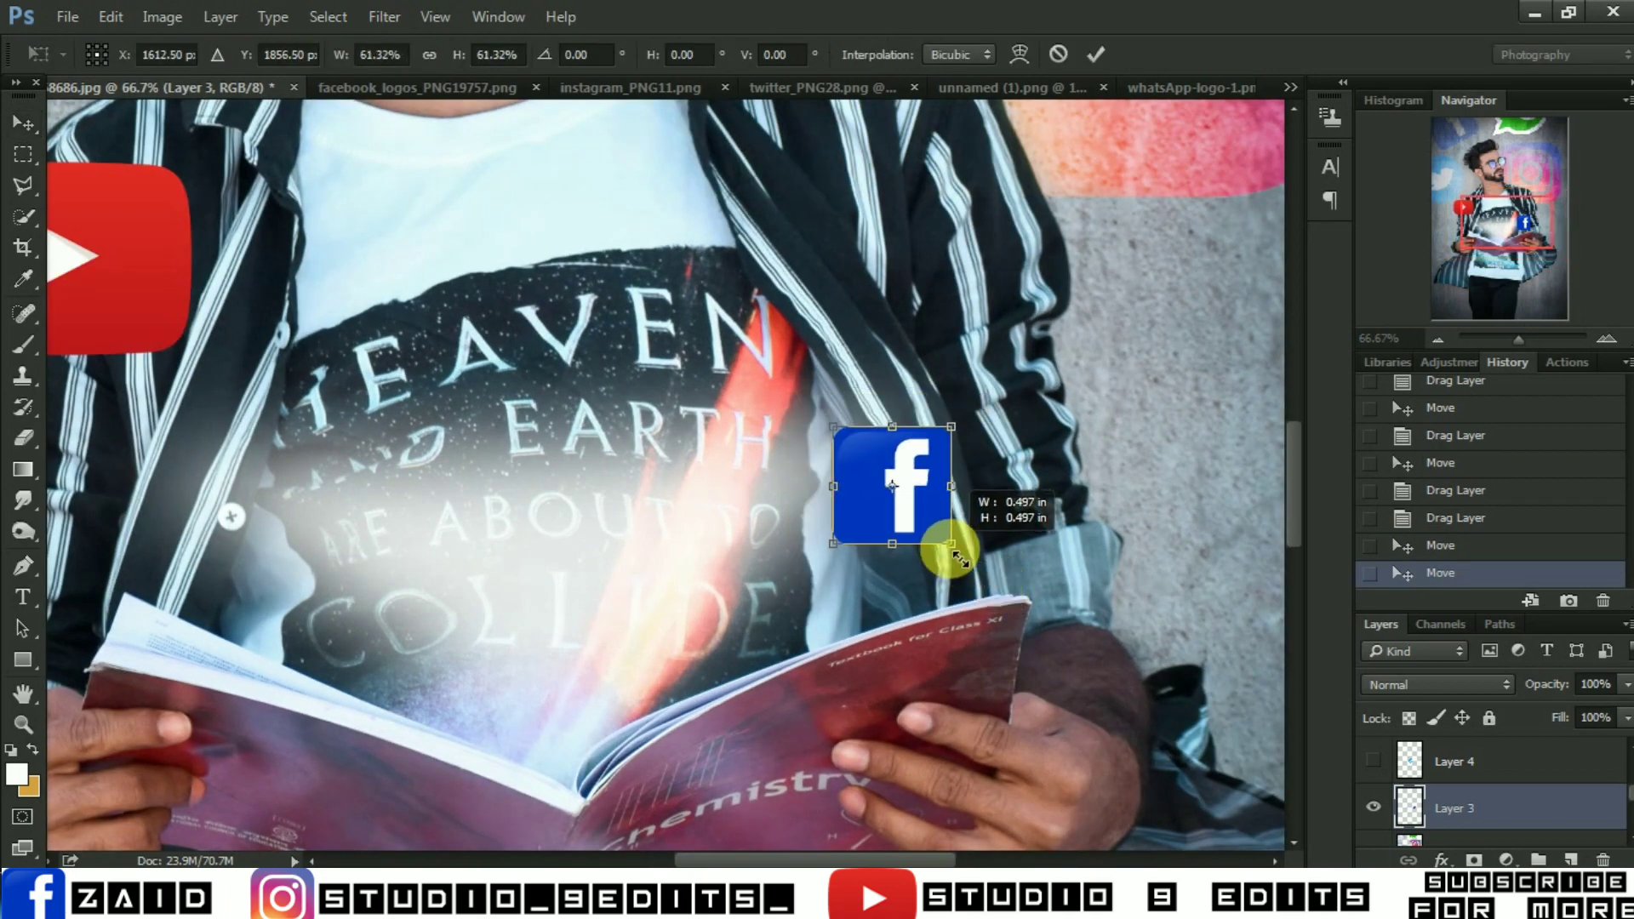
key("Return")
left_click_drag(907, 485, 901, 503)
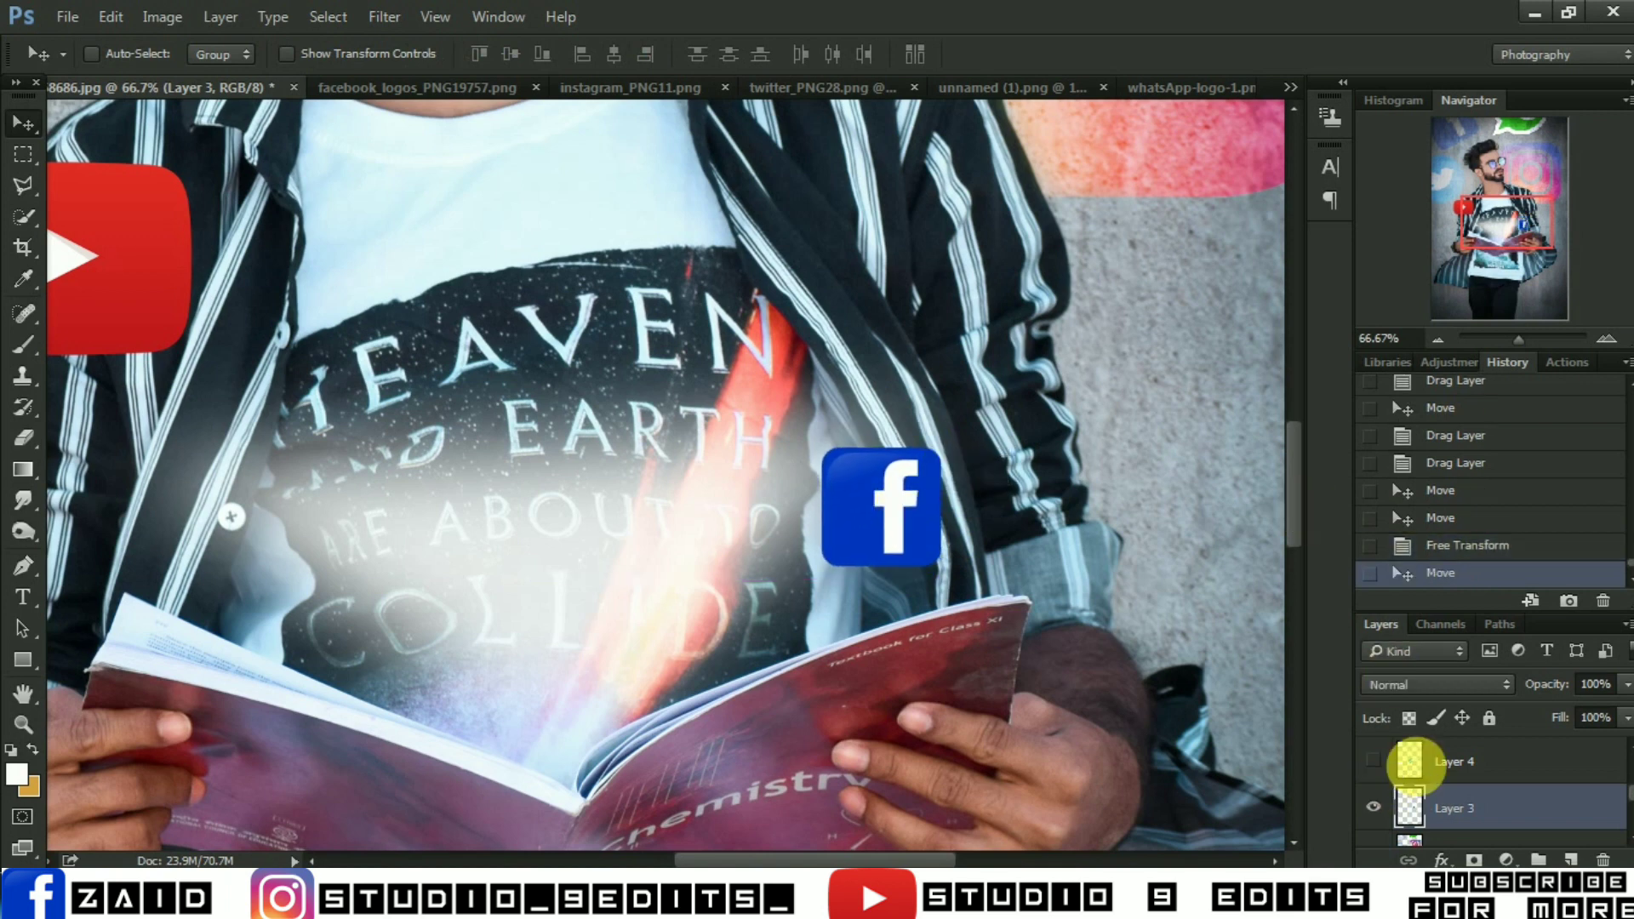
Unhide the Twitter logo, shrink it and place it above the book's glow
left_click(1373, 760)
left_click(1446, 761)
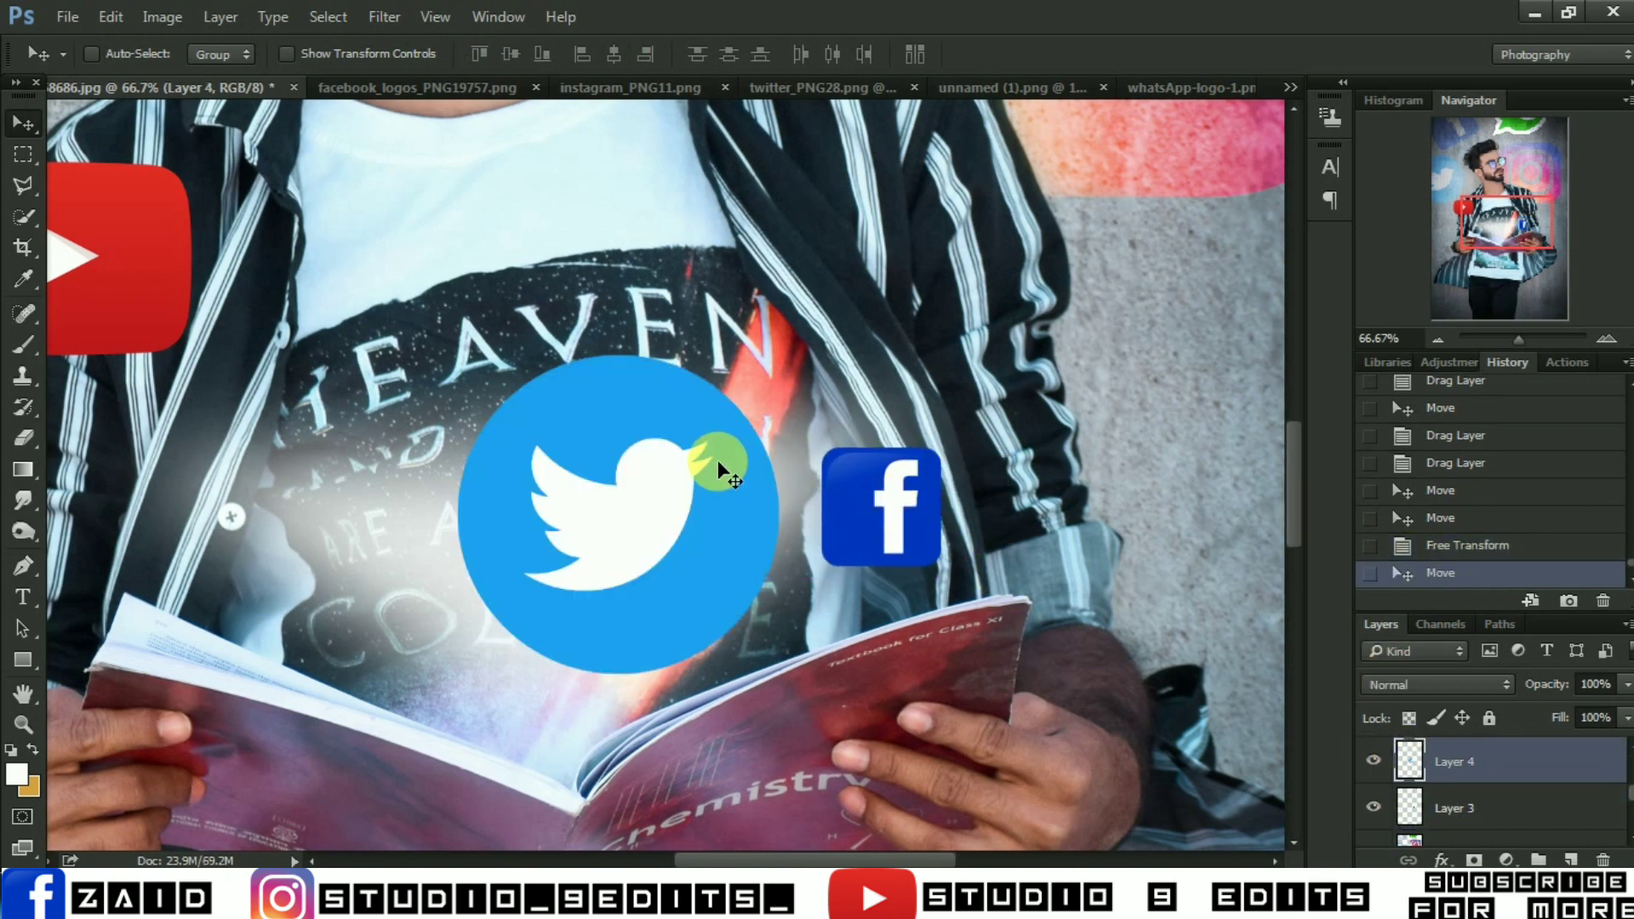
key("ctrl+t")
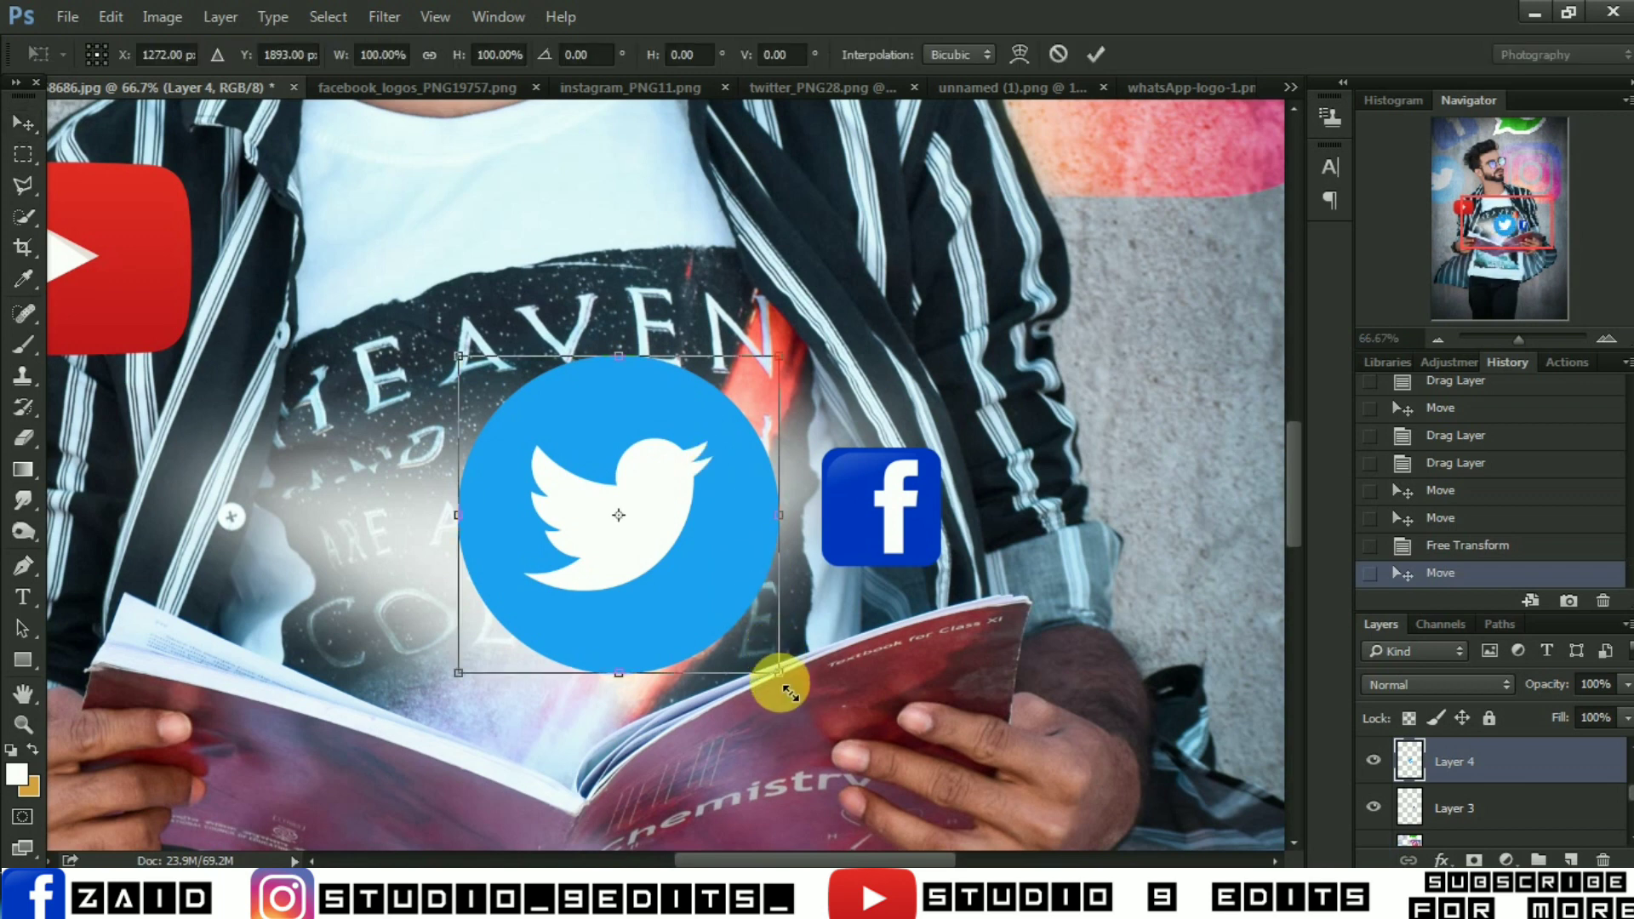
left_click_drag(779, 681, 729, 582)
left_click_drag(737, 456, 771, 442)
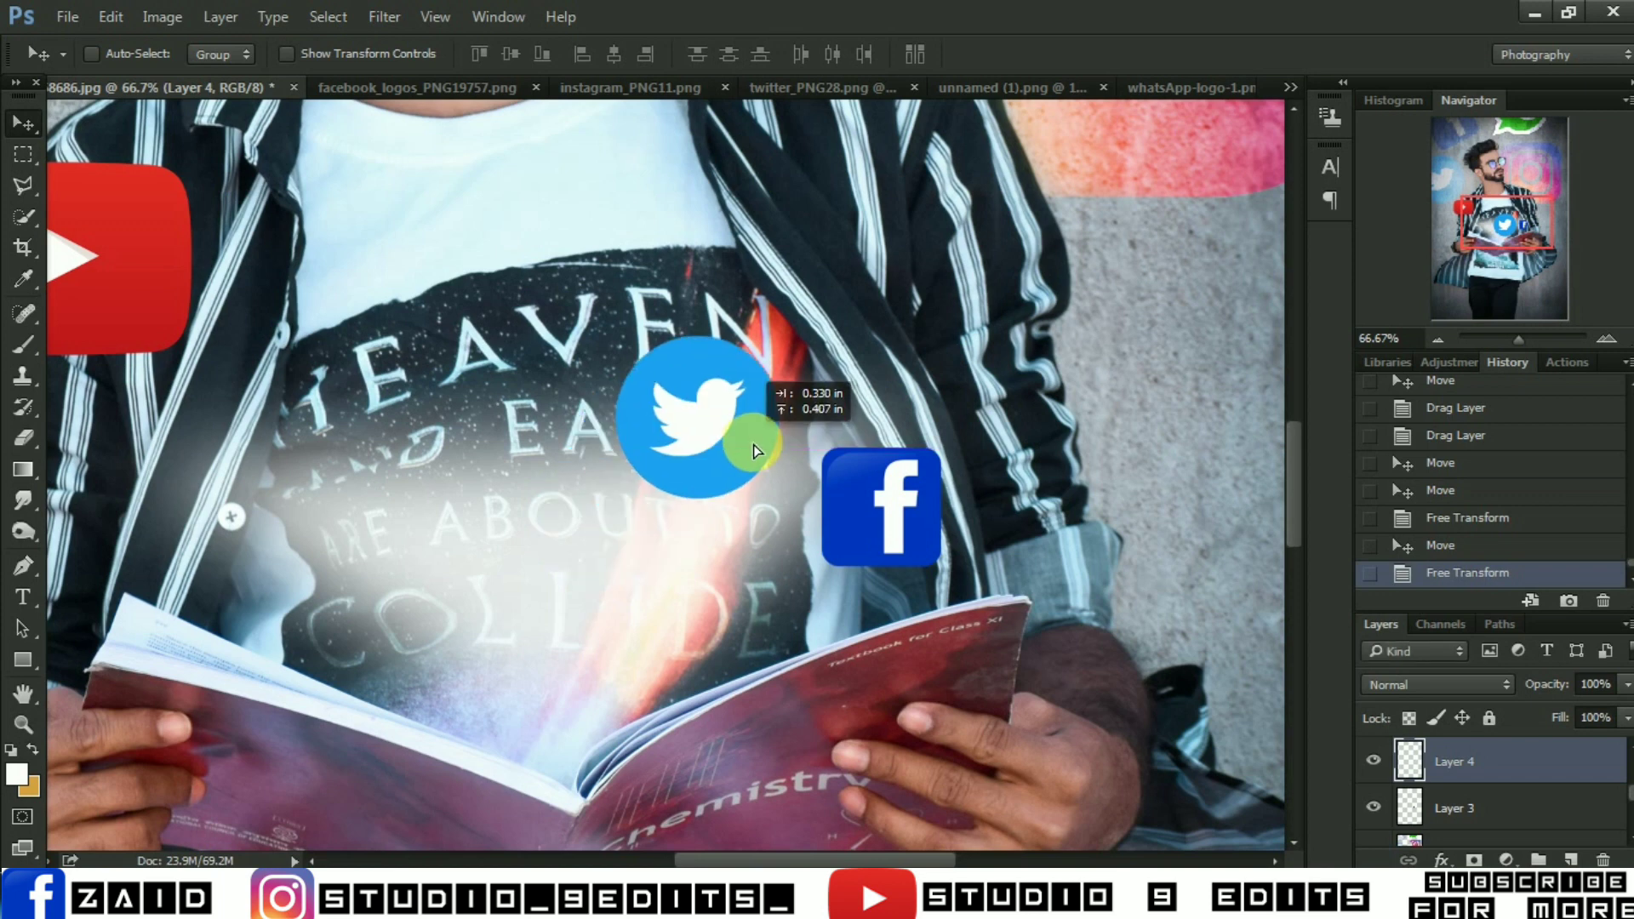
scroll(1521, 805, "up", 1)
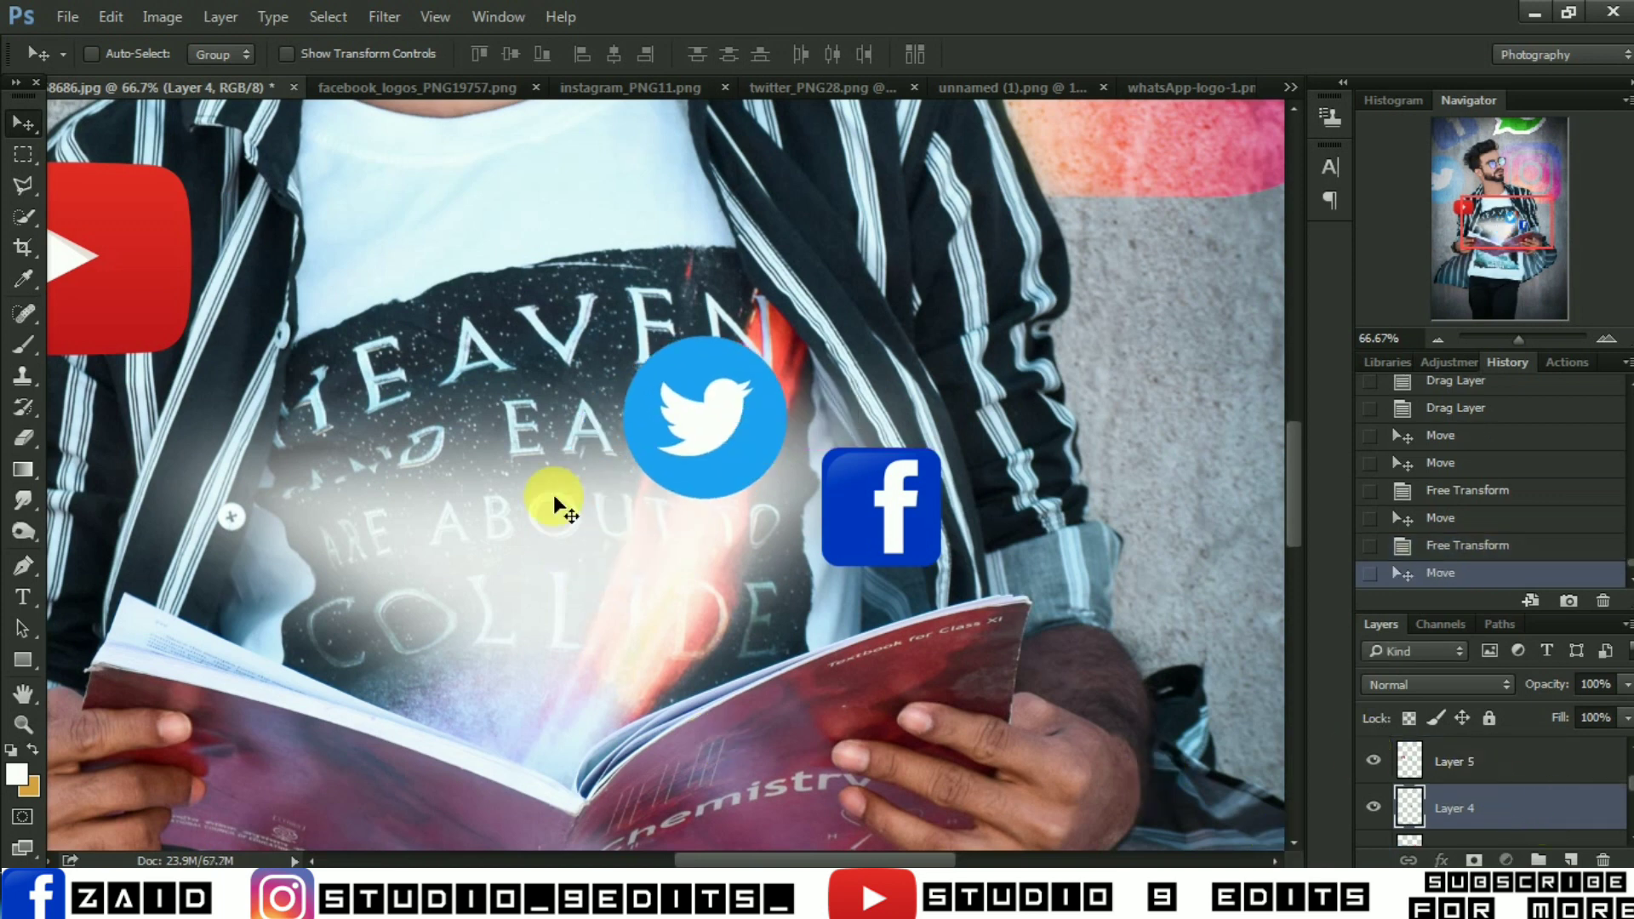
Shrink the YouTube logo to about half size and move it down-left
left_click_drag(555, 501, 470, 512)
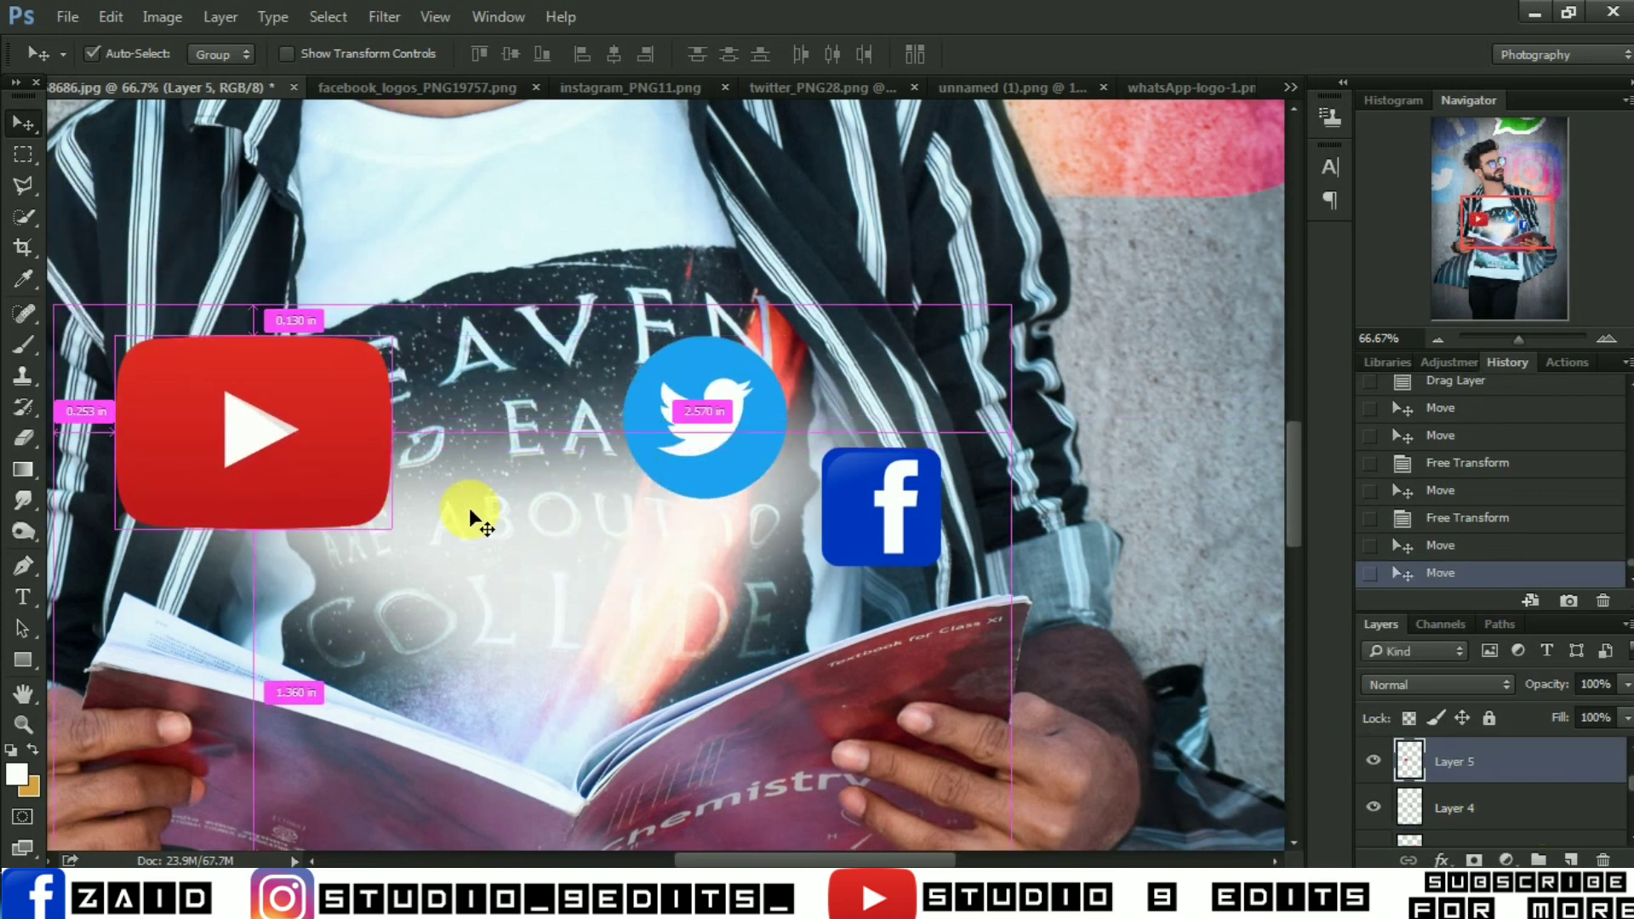
key("ctrl+t")
left_click_drag(356, 484, 328, 456)
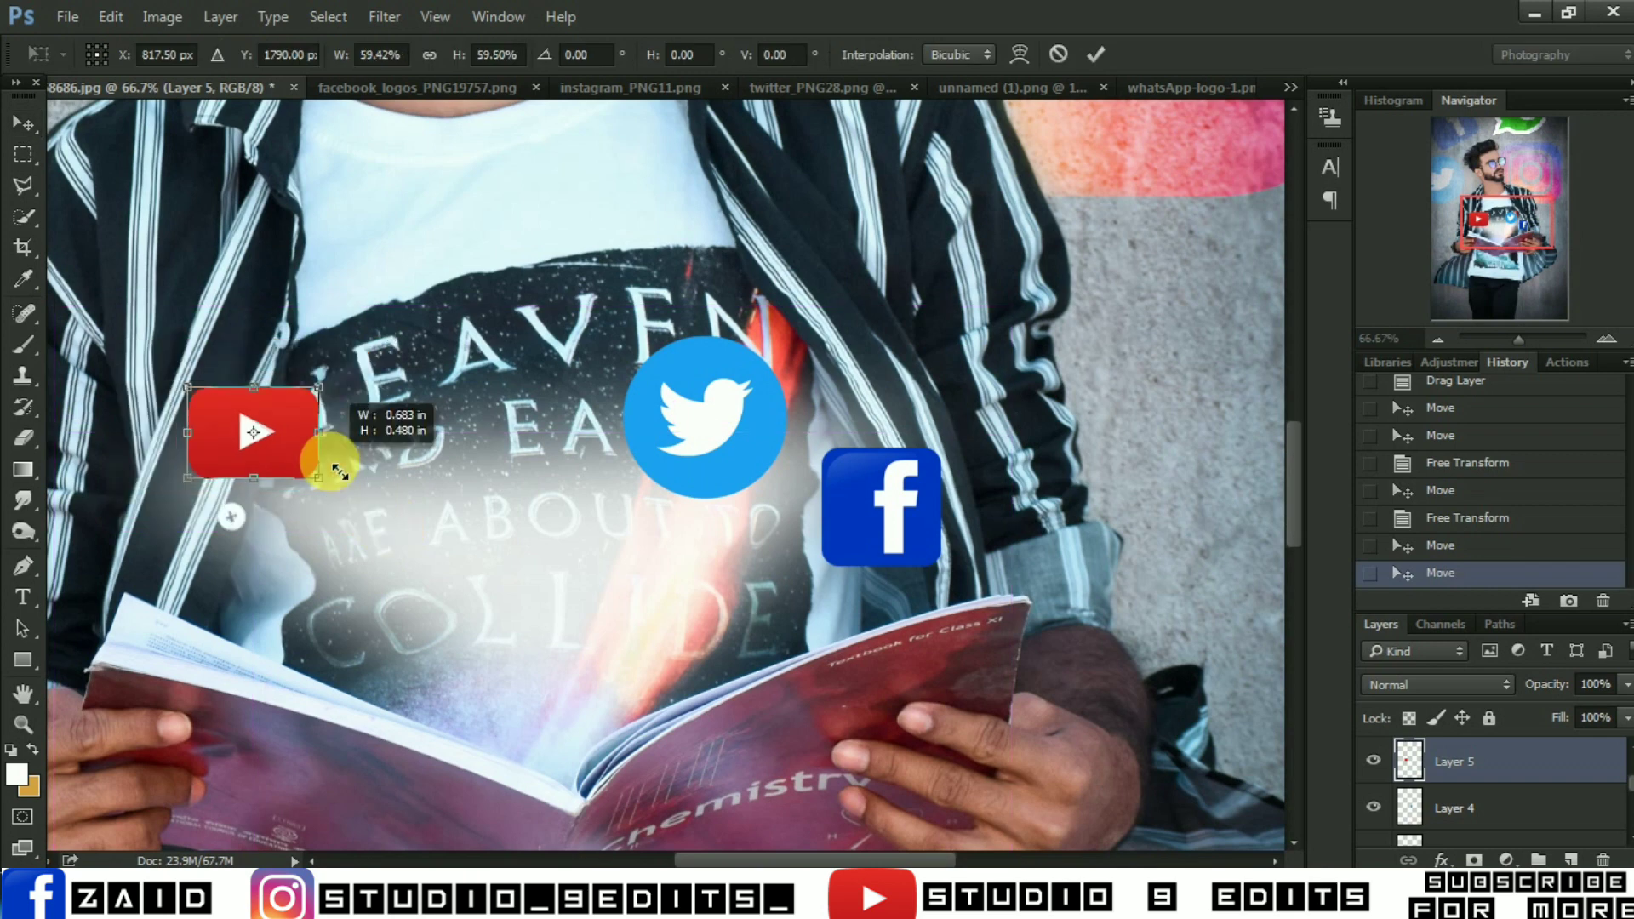
key("Return")
left_click_drag(211, 457, 183, 596)
scroll(1432, 770, "up", 2)
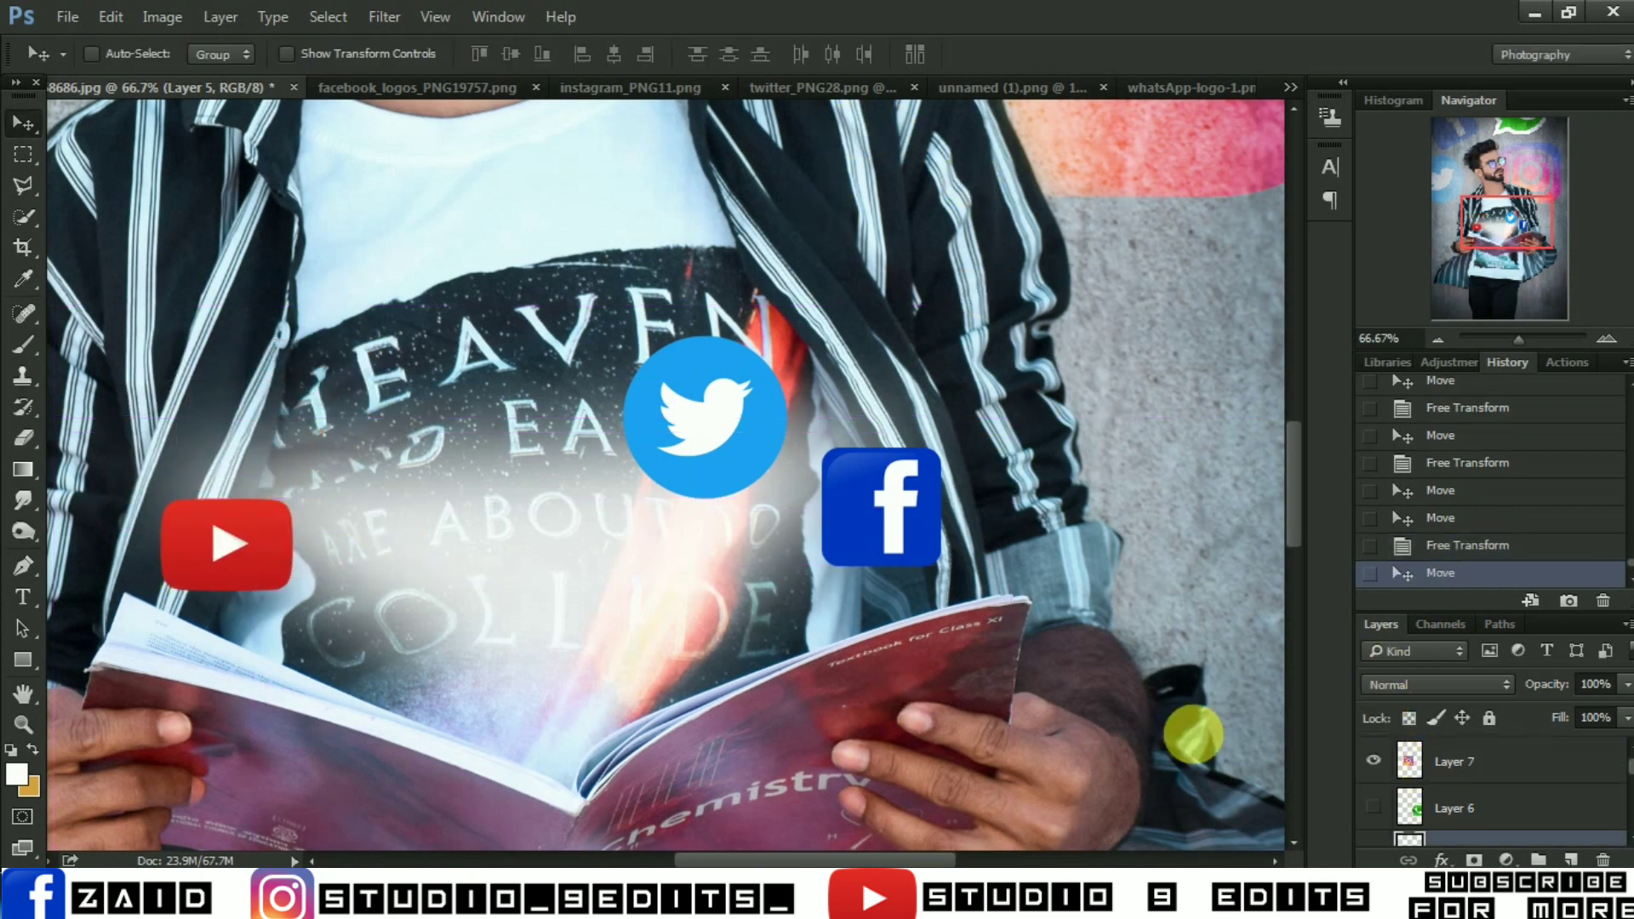
Shrink the Instagram logo to icon size at the centre and unhide the WhatsApp logo
left_click_drag(1193, 734, 634, 349)
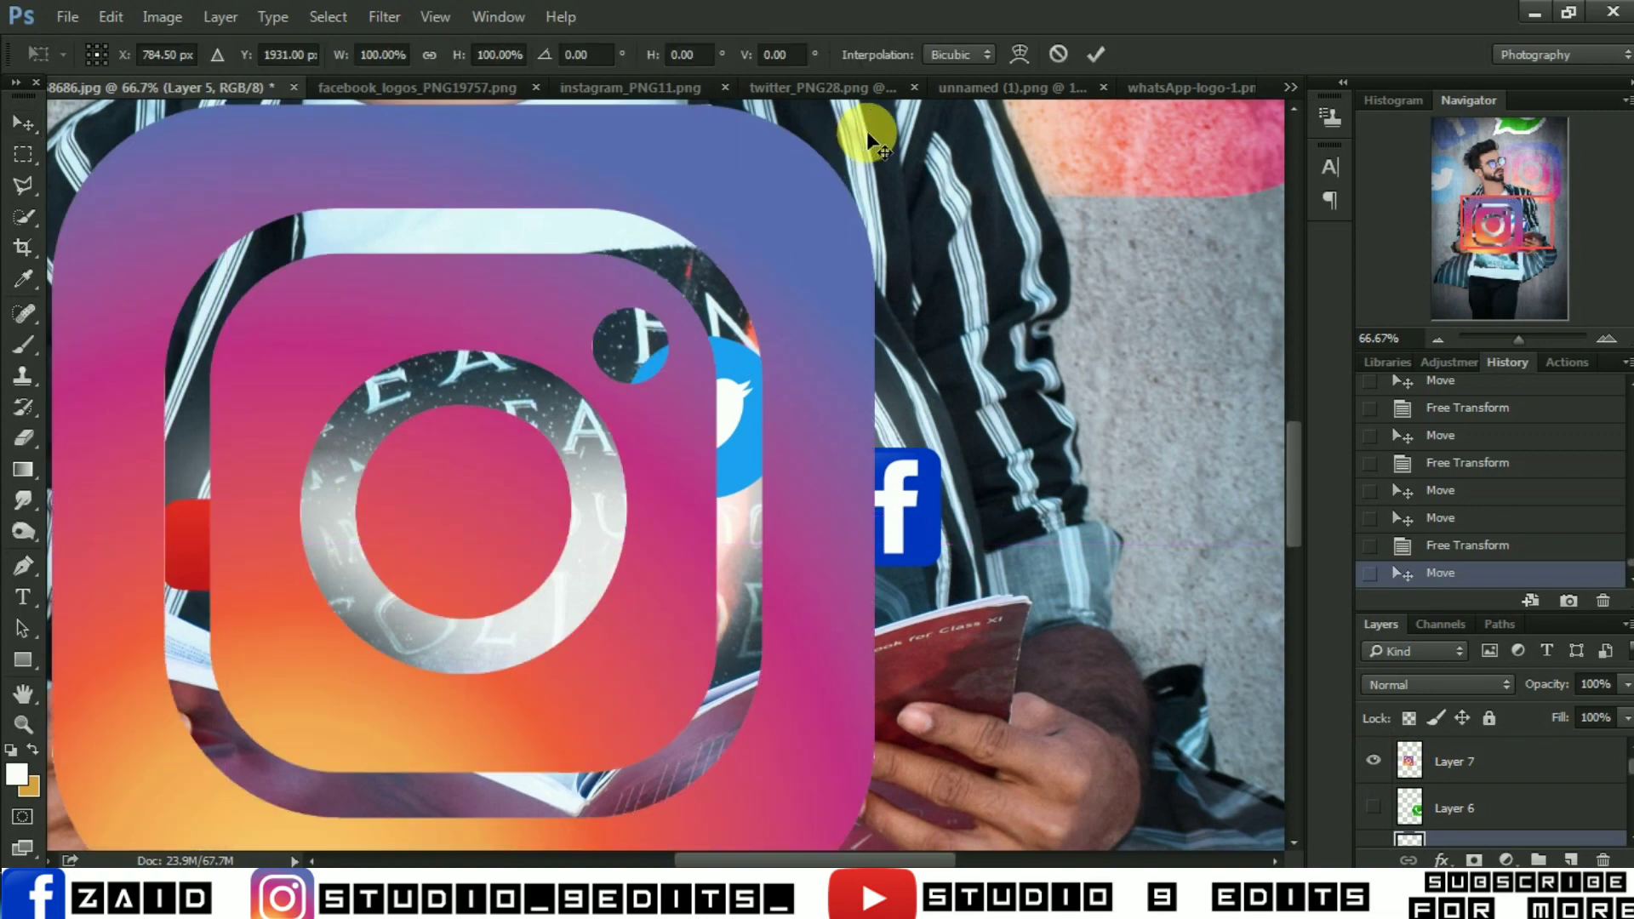
key("ctrl+t")
key("ctrl+minus")
key("Escape")
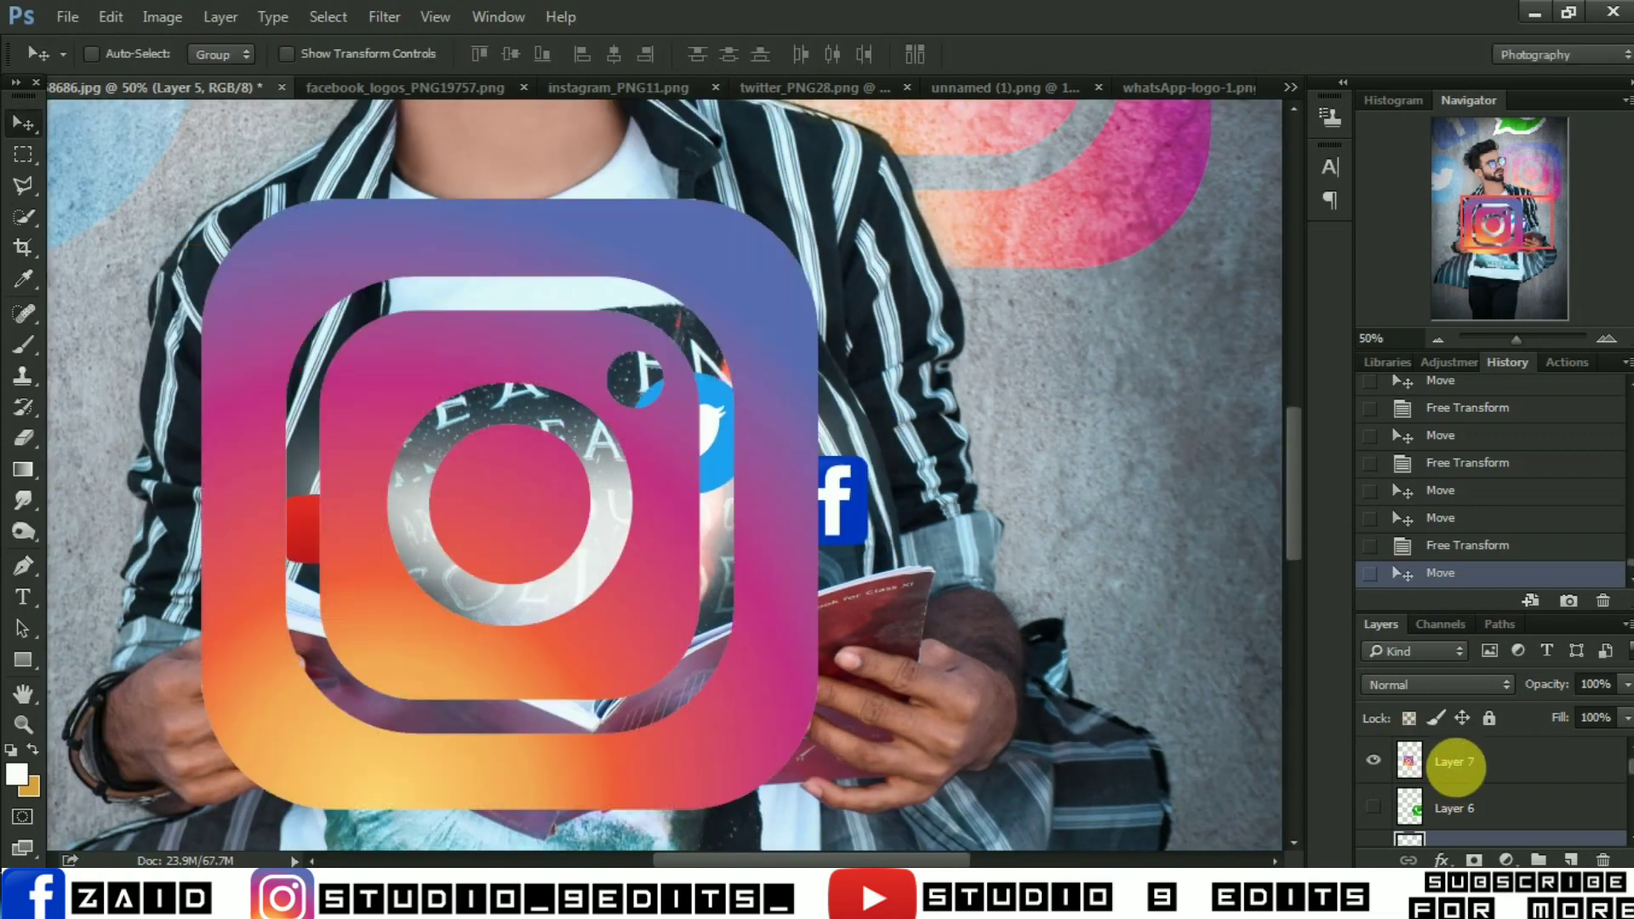
left_click(1450, 761)
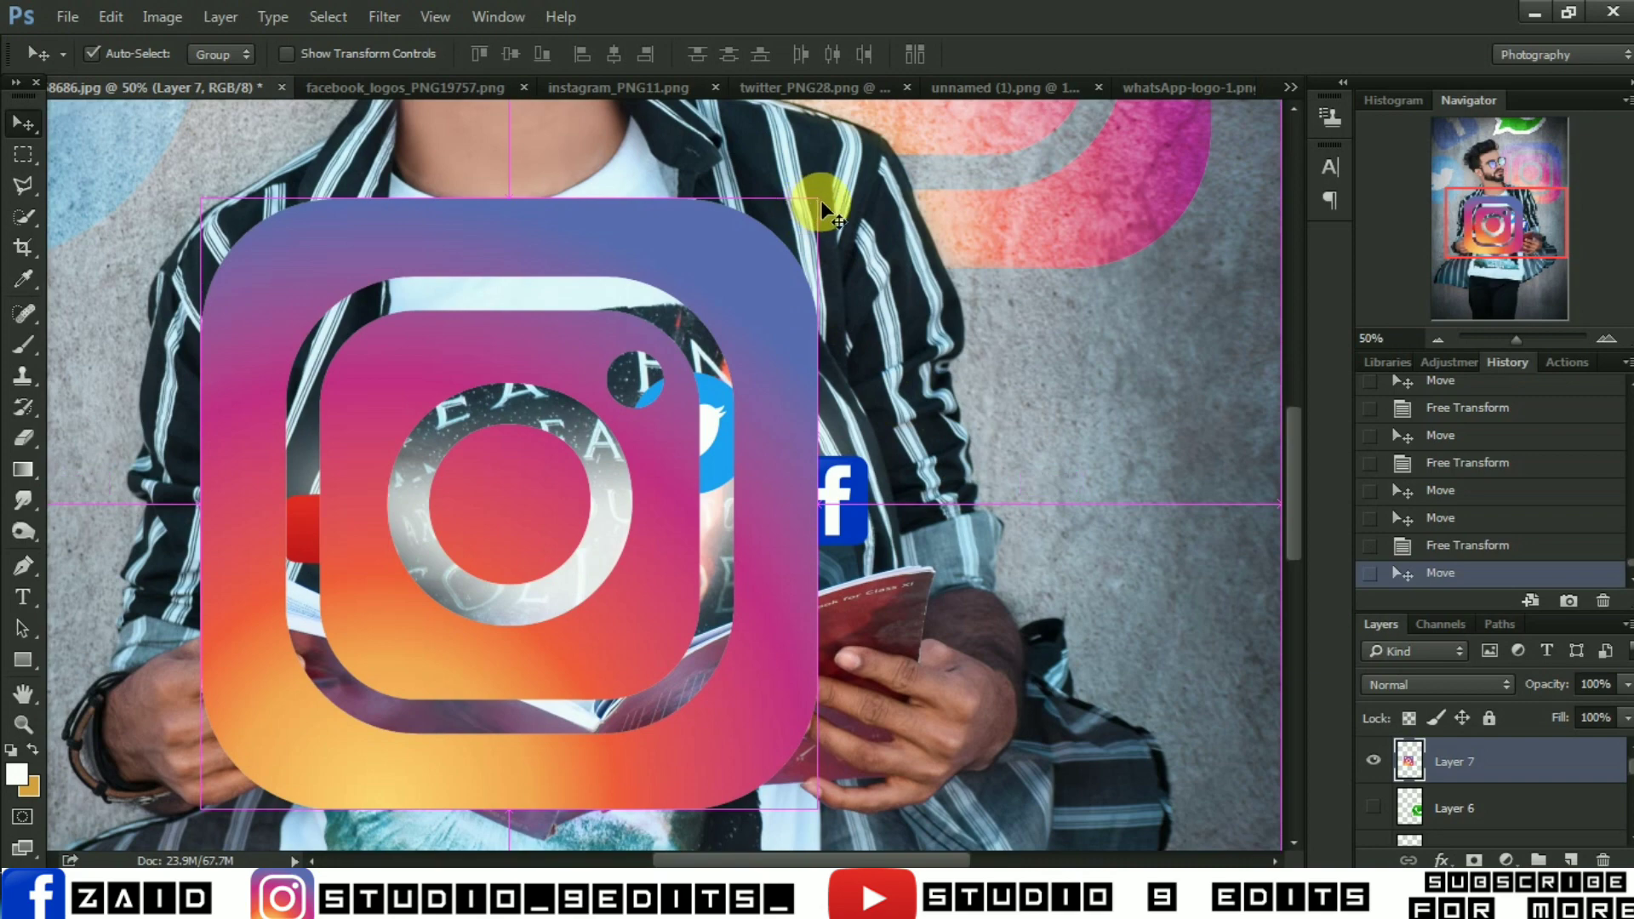
key("ctrl+t")
mouse_move(815, 201)
left_mouse_down()
mouse_move(638, 507)
mouse_move(584, 443)
left_mouse_up()
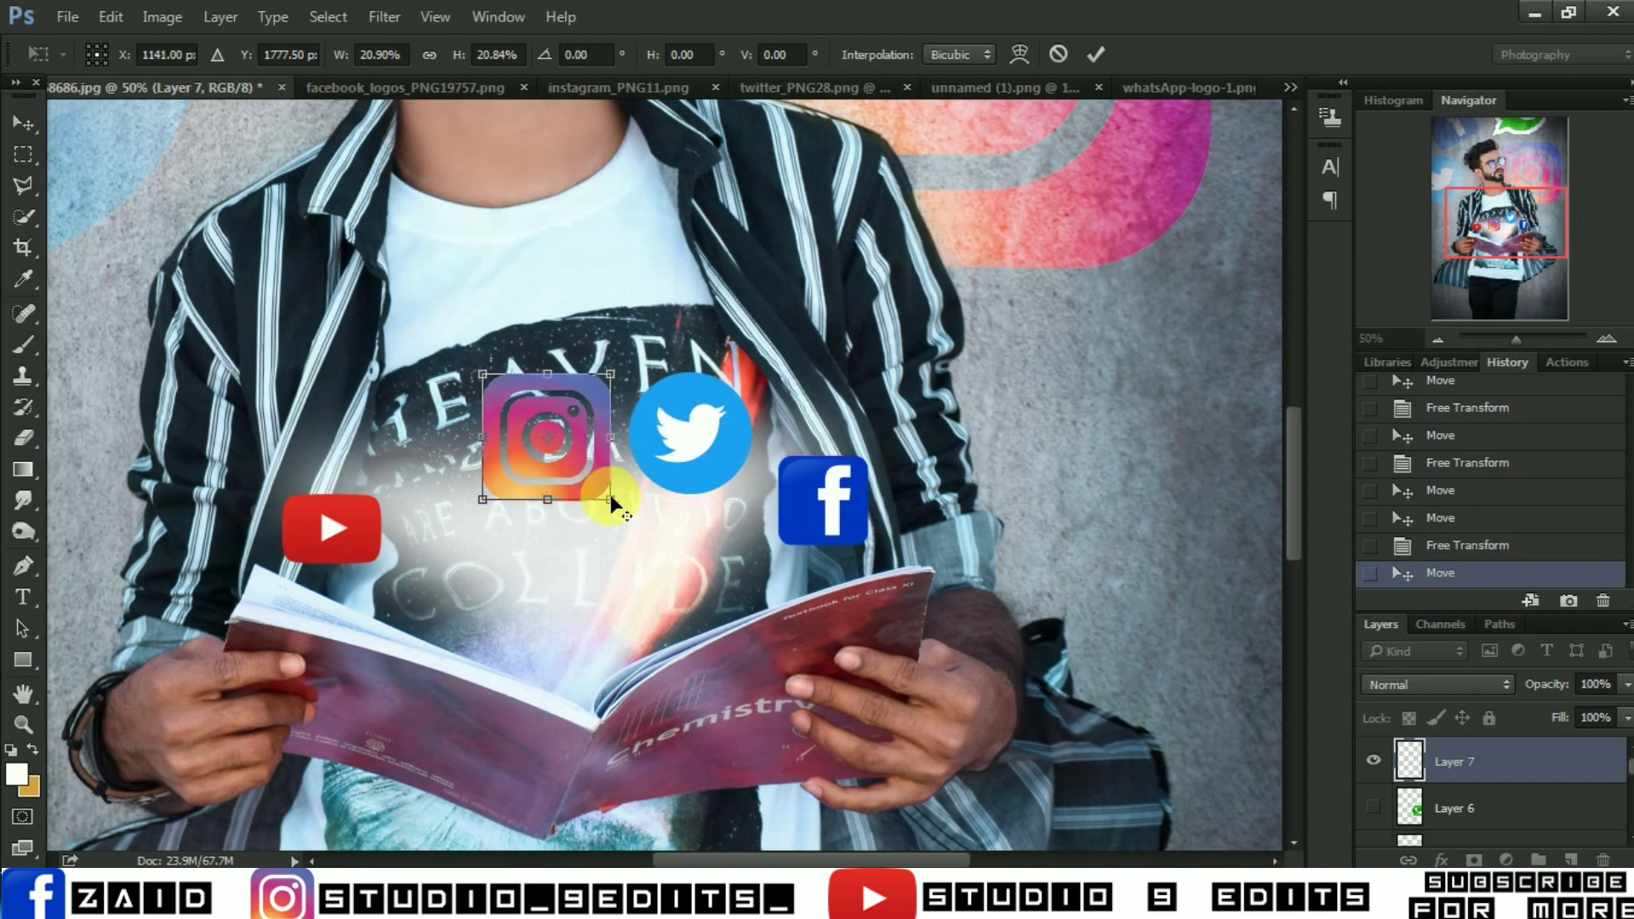
left_click_drag(614, 499, 564, 451)
key("Return")
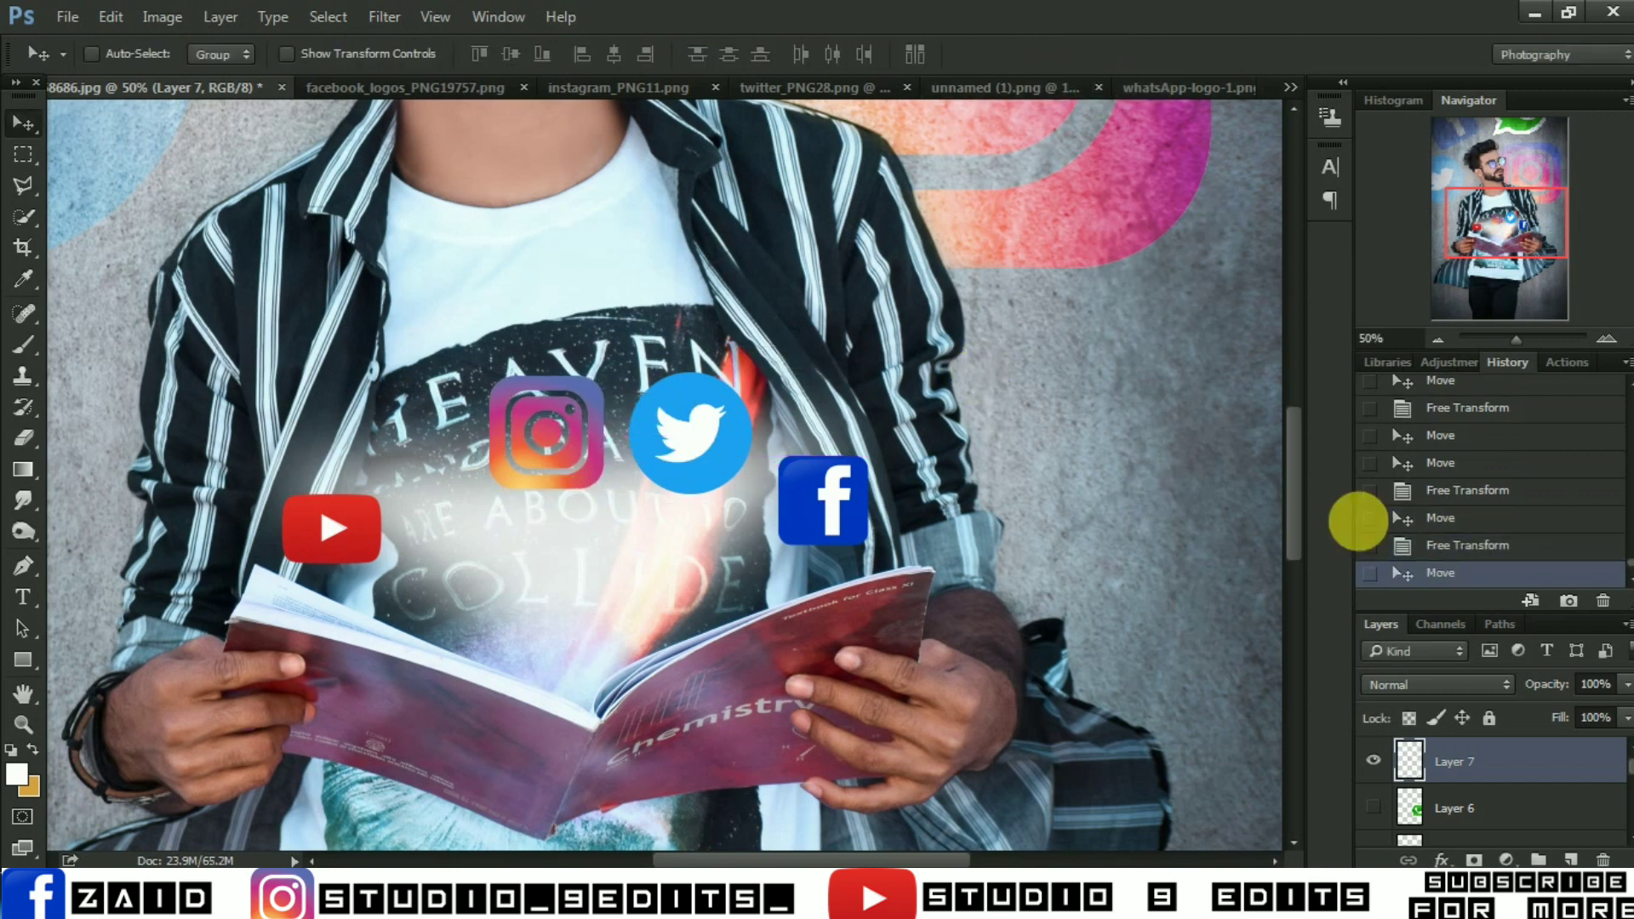
left_click(1374, 808)
Move the Instagram and WhatsApp logos up-left and shrink WhatsApp to icon size
left_click_drag(919, 468, 655, 361)
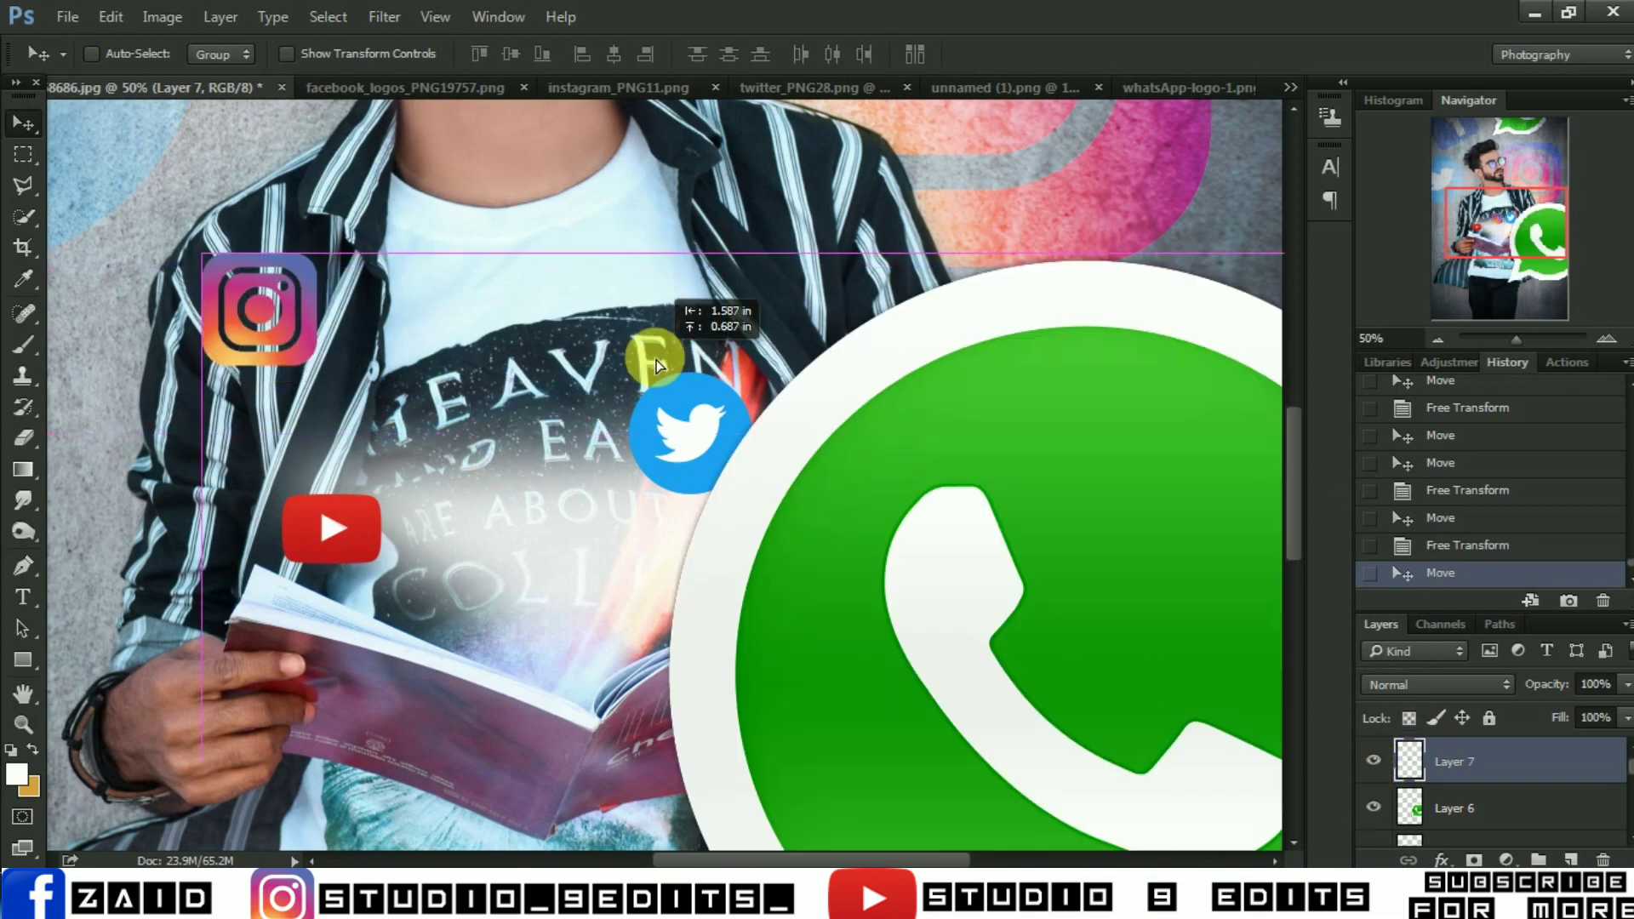
left_click(1446, 807)
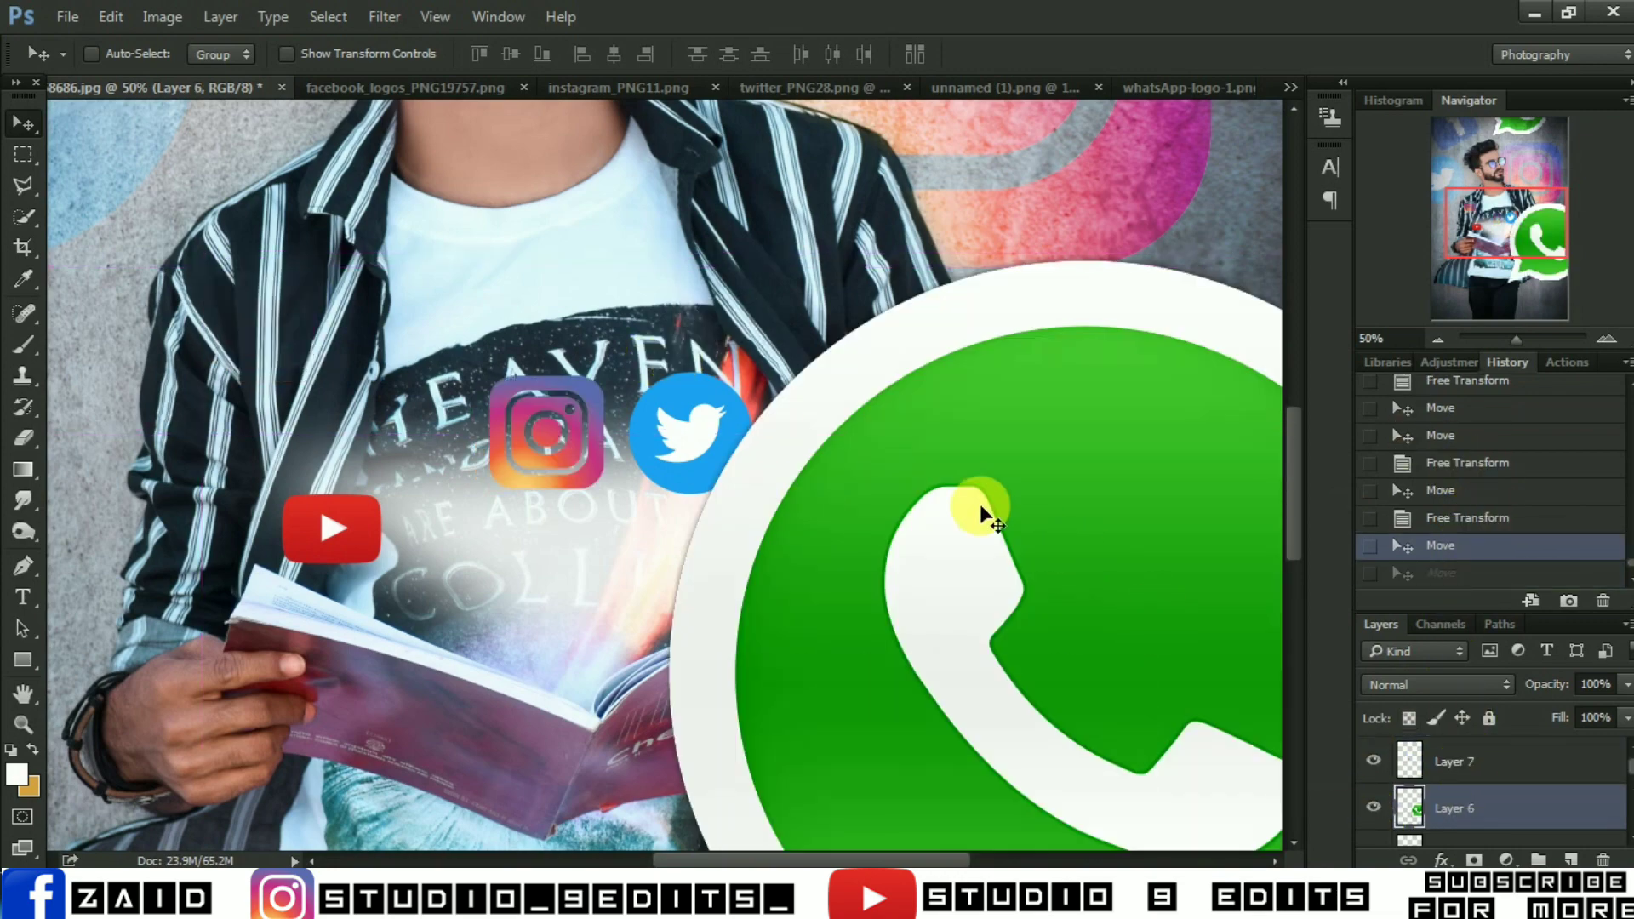
left_click_drag(985, 511, 749, 388)
key("ctrl+minus")
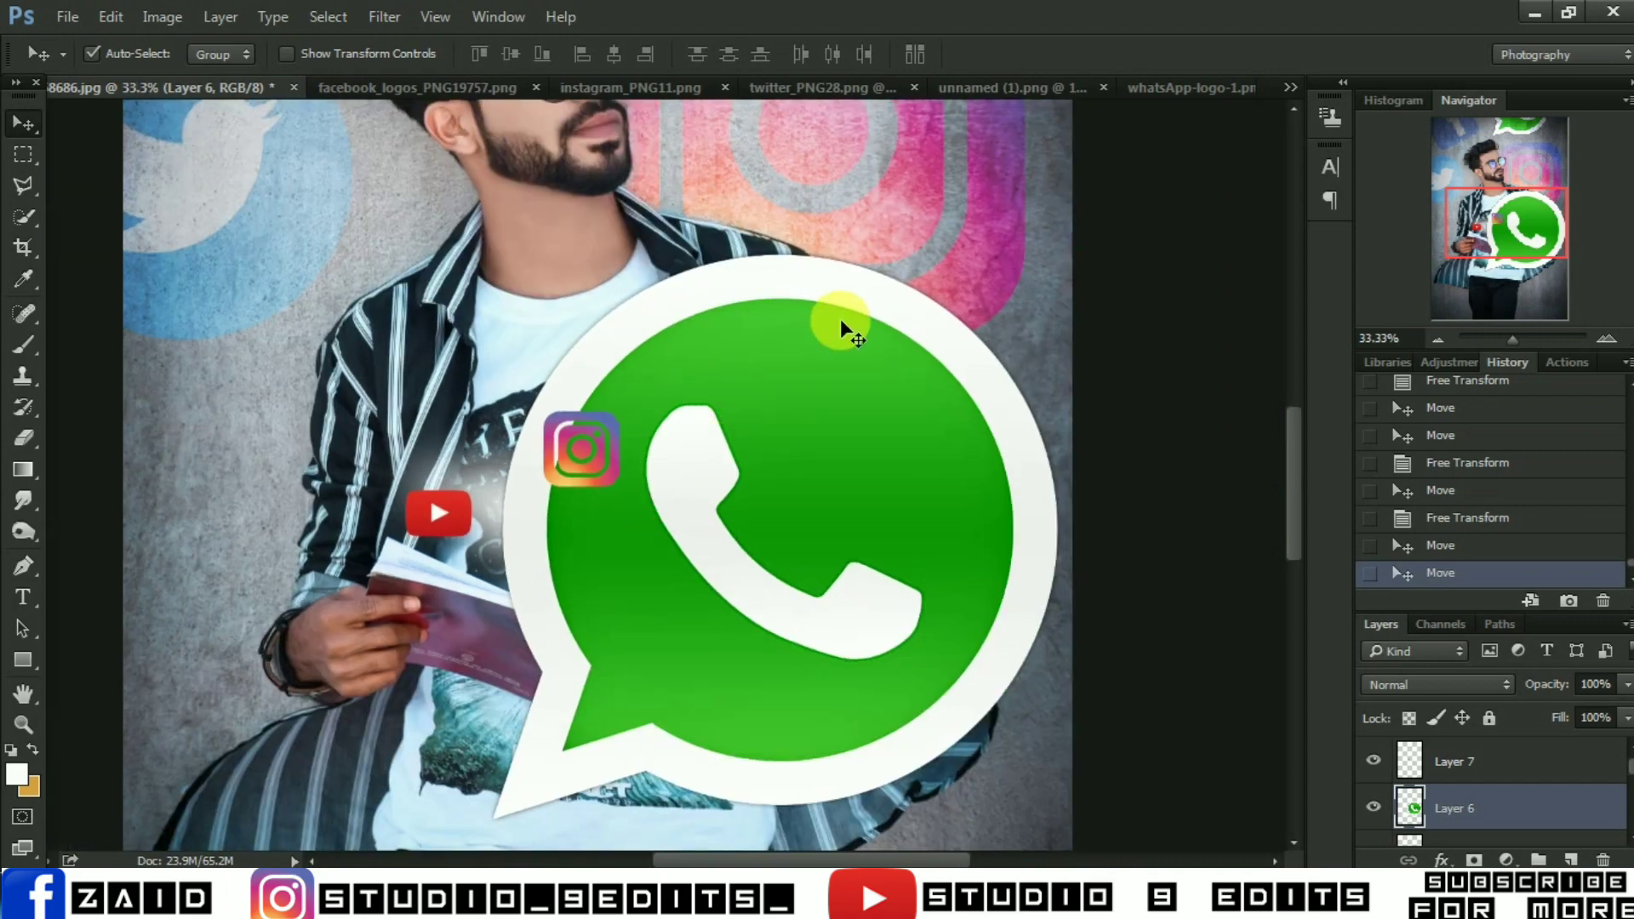
key("ctrl+t")
left_click_drag(965, 406, 857, 542)
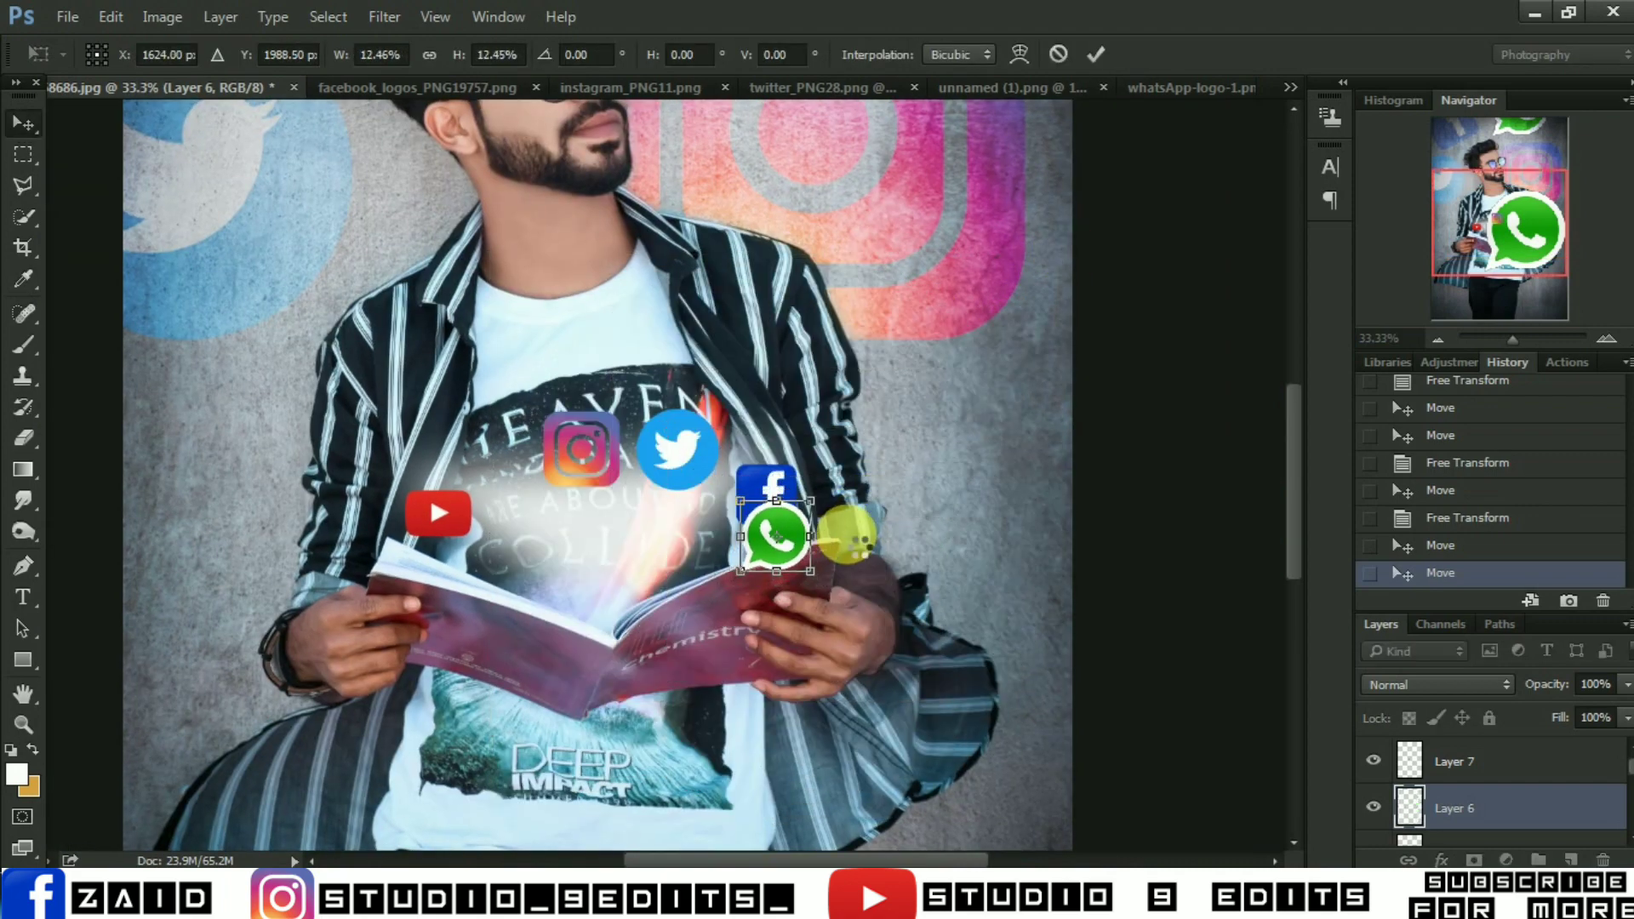
key("Return")
key("ctrl+plus")
key("ctrl+plus")
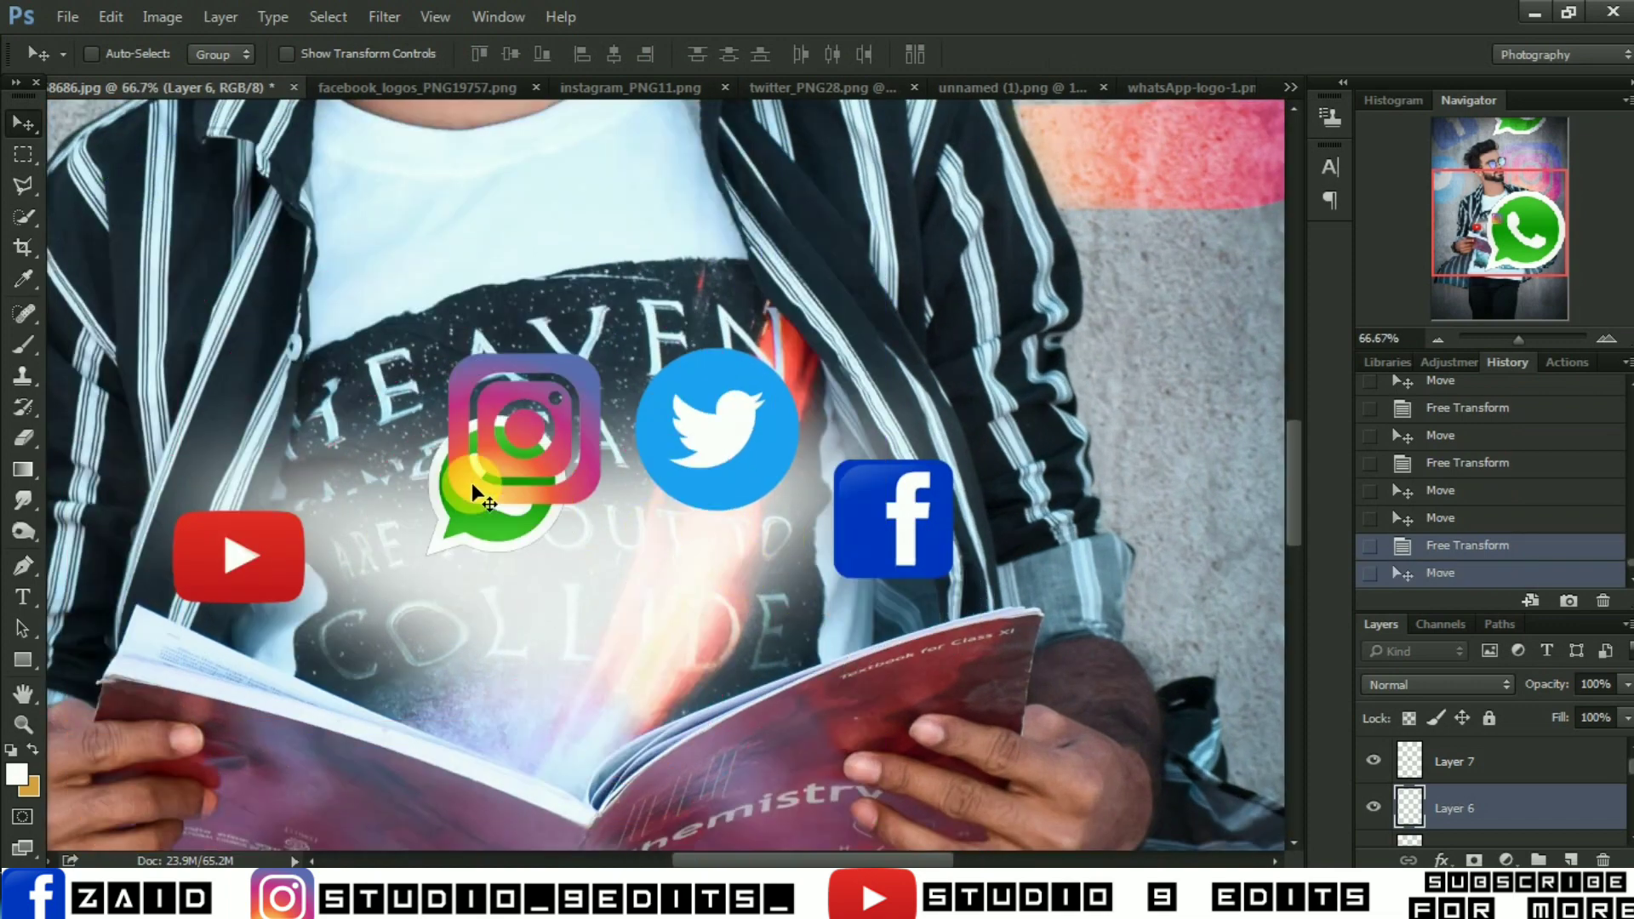
Place the WhatsApp logo between YouTube and Instagram and make it slightly smaller
mouse_move(895, 604)
left_mouse_down()
mouse_move(713, 570)
mouse_move(913, 617)
left_mouse_up()
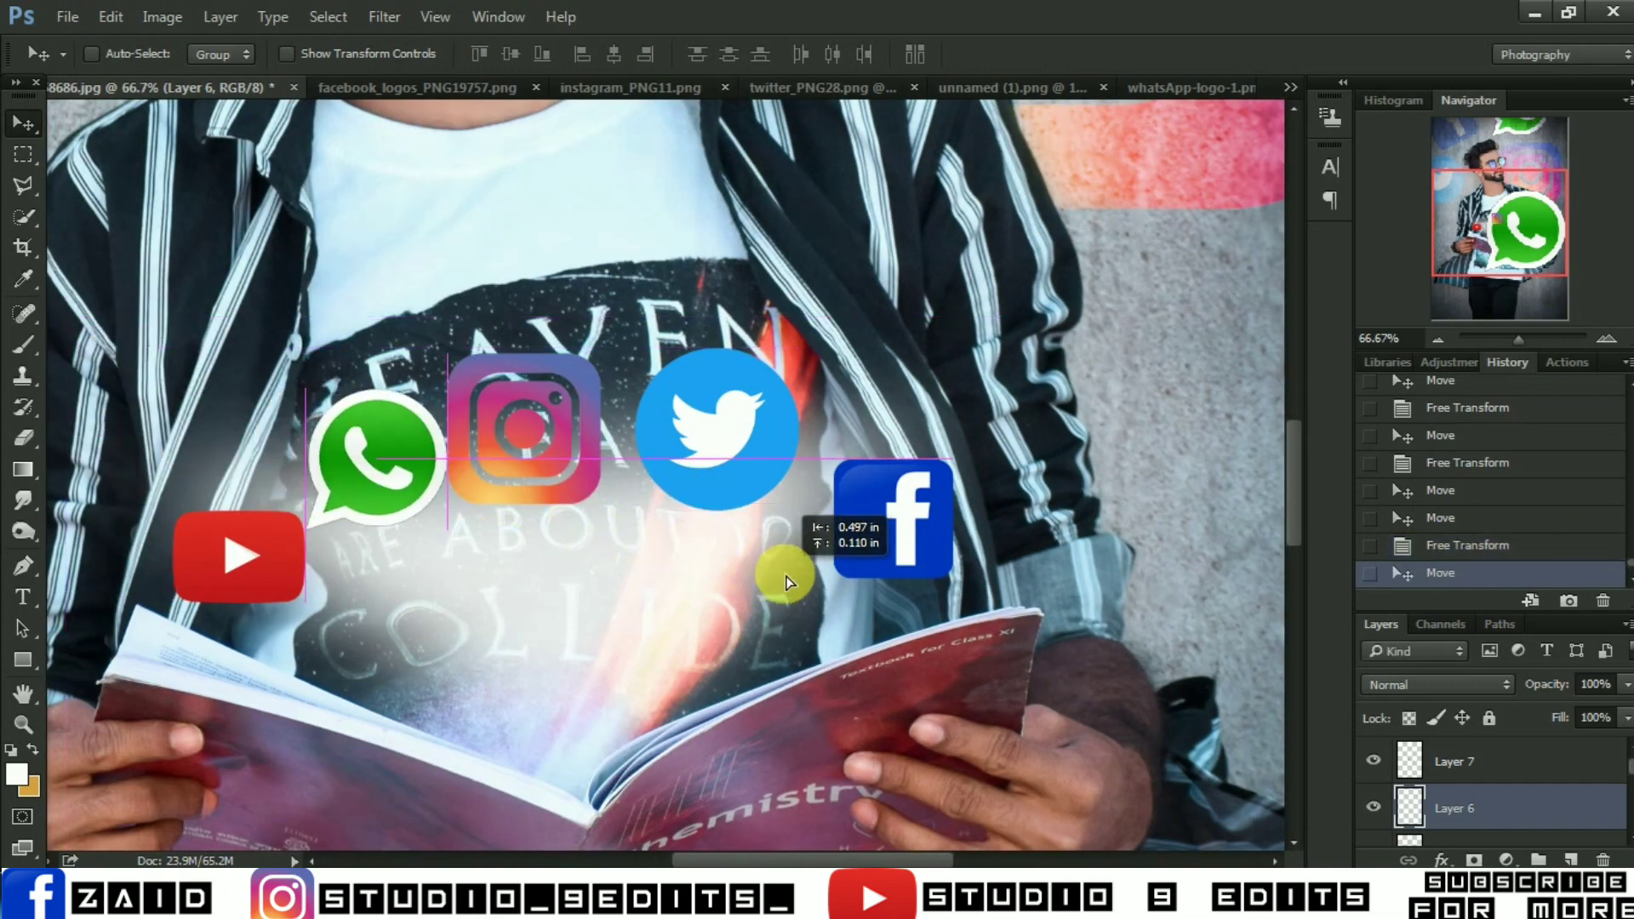
left_click(1444, 763)
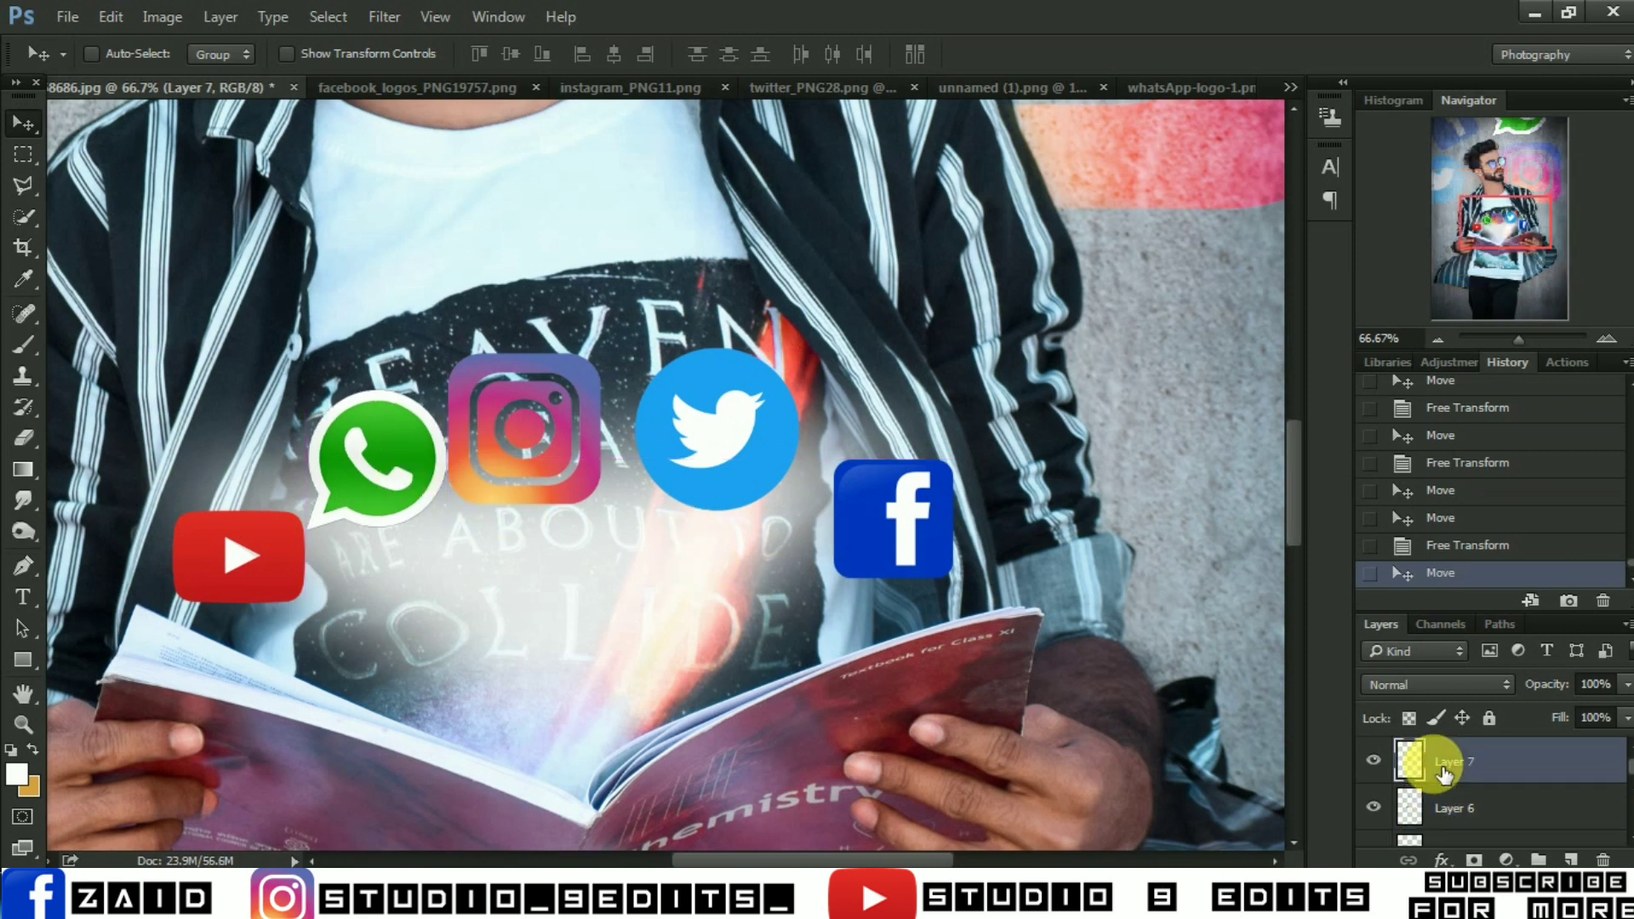
scroll(1443, 773, "down", 2)
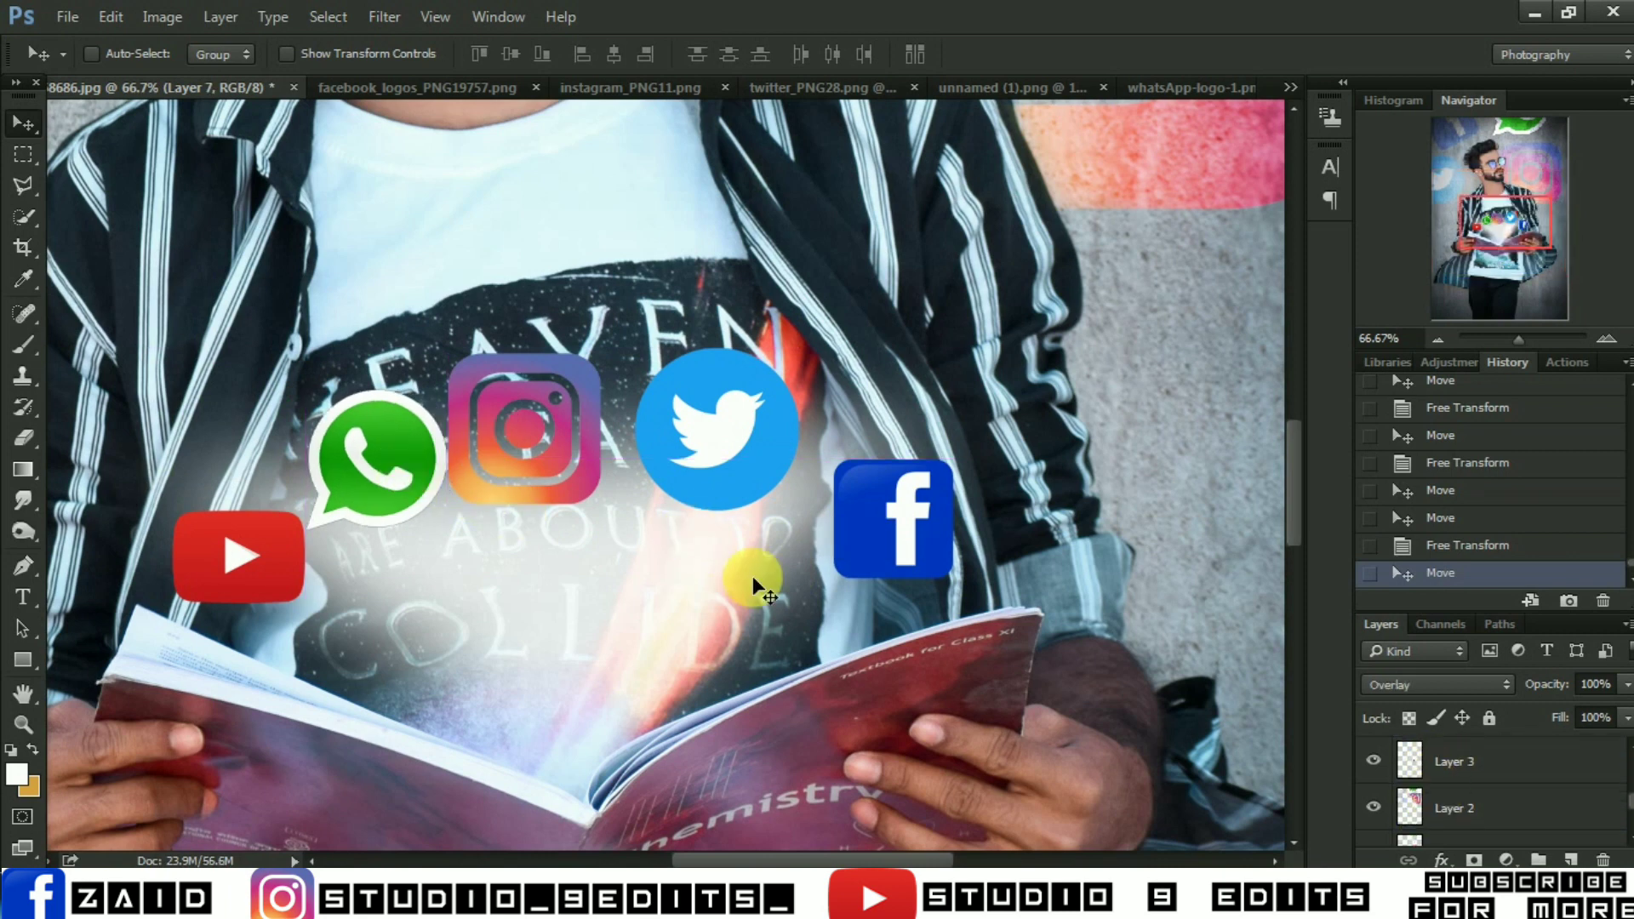
left_click_drag(752, 575, 692, 513)
key("ctrl+t")
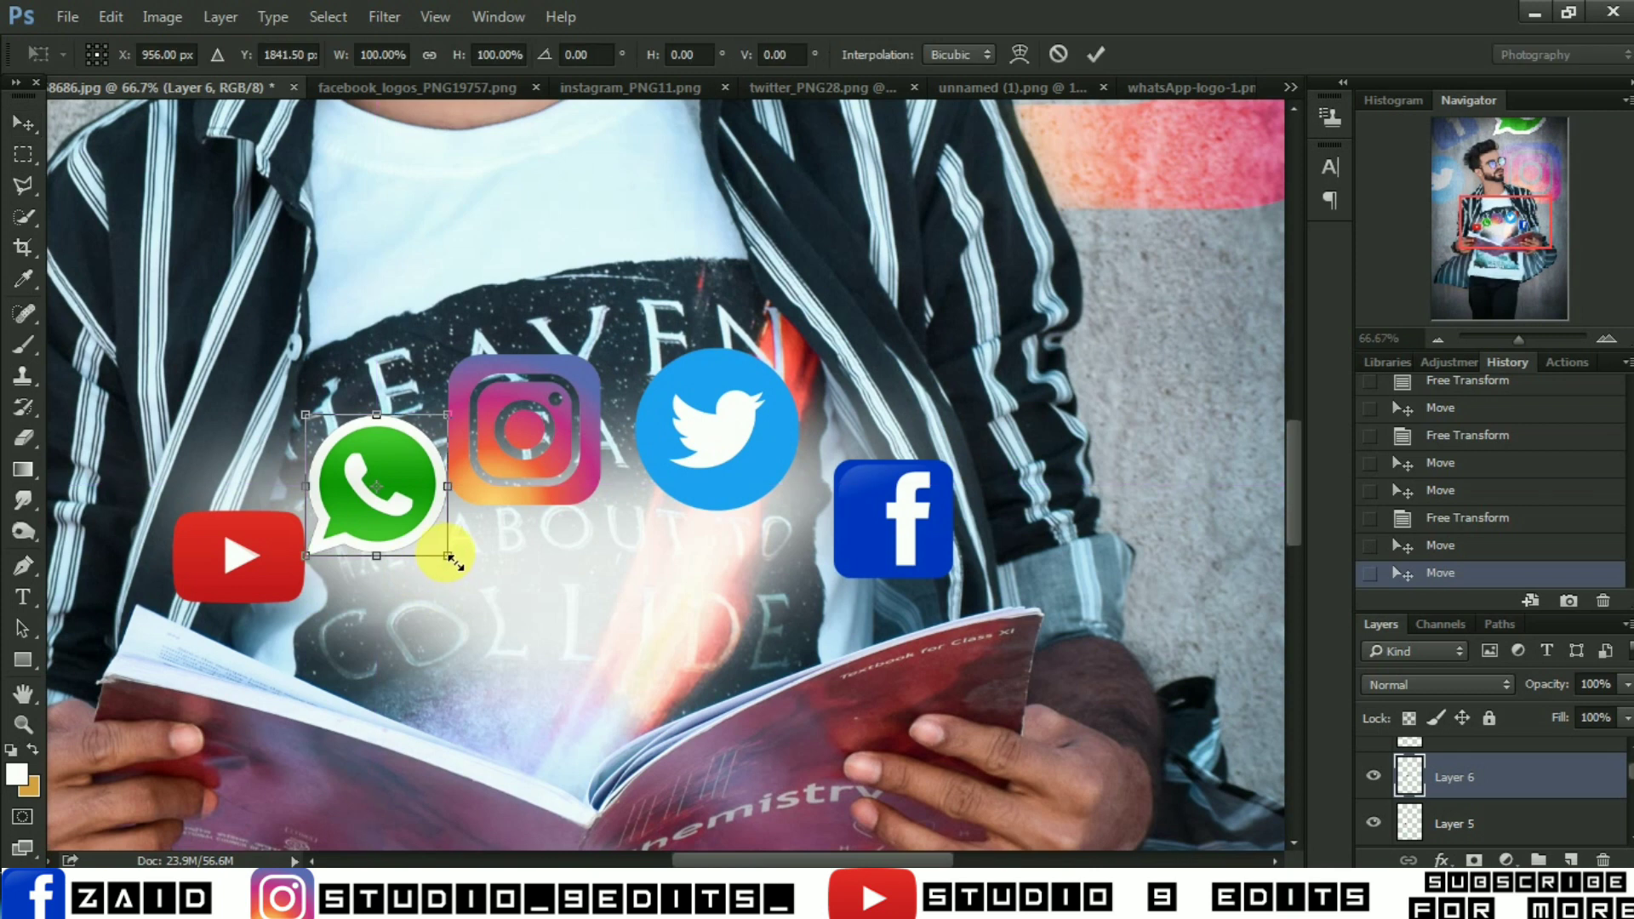
left_click_drag(448, 557, 430, 539)
key("Return")
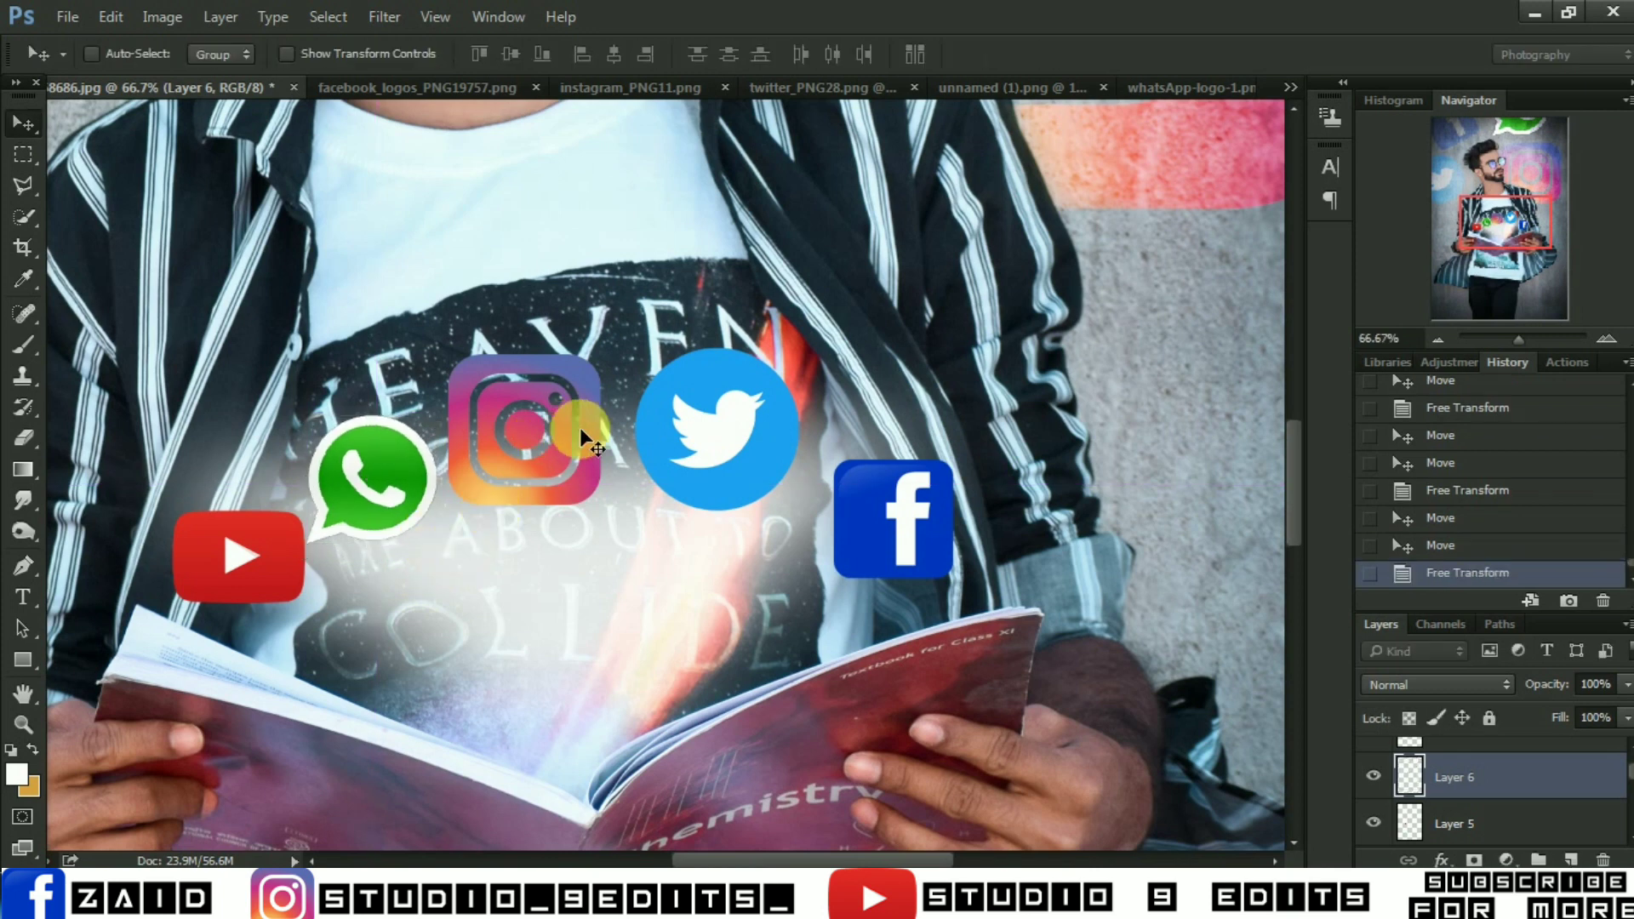
Select the Instagram logo's layer, reposition it, shrink it slightly and shift it into line
right_click(587, 425)
key("Escape")
right_click(566, 437)
left_click(625, 452)
left_click_drag(562, 439, 555, 456)
key("ctrl+t")
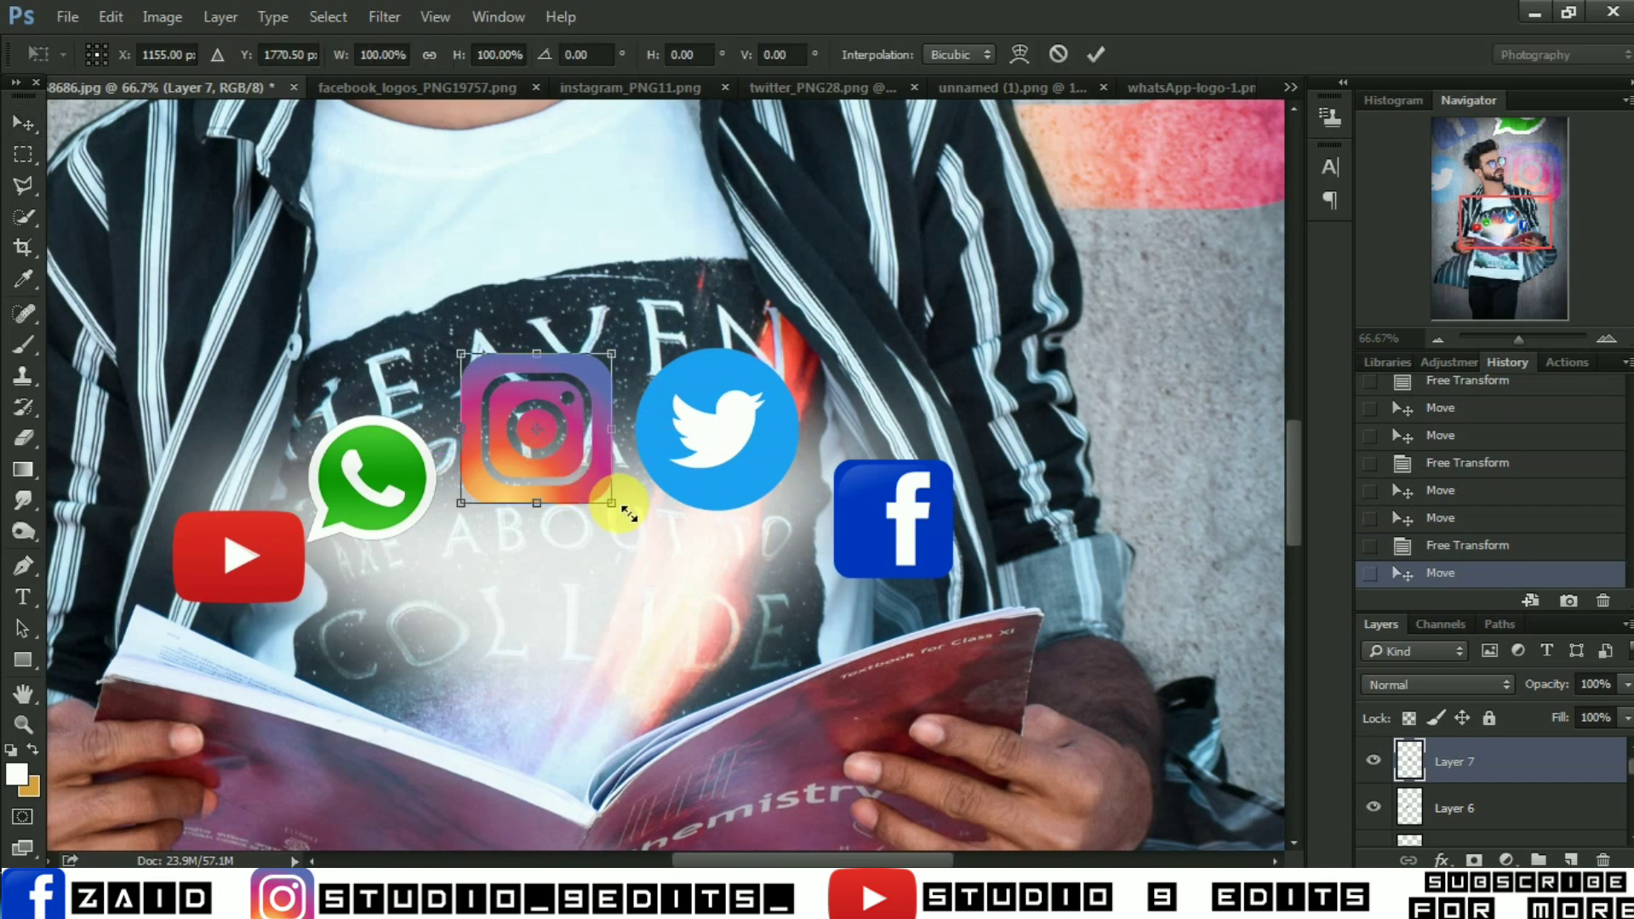
left_click_drag(615, 504, 608, 499)
key("Return")
left_click_drag(739, 441, 748, 467)
Pick the Twitter and Facebook layers, nudge Facebook left and down, and review the arc
right_click(749, 447)
left_click(748, 439)
right_click(933, 528)
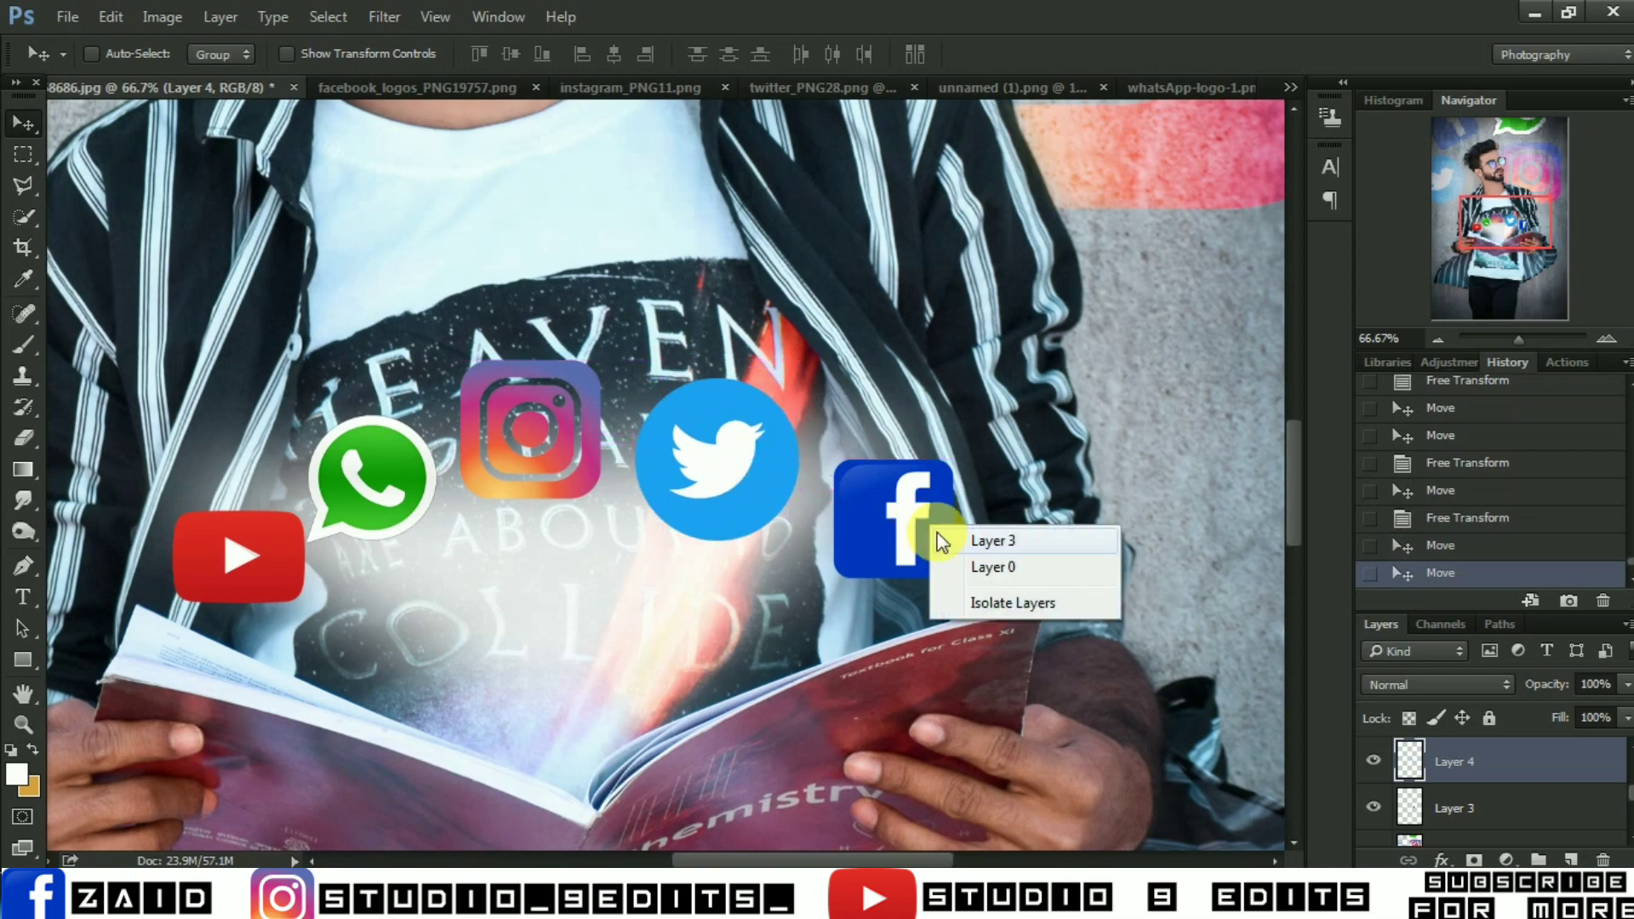
left_click(970, 536)
left_click_drag(936, 533, 923, 545)
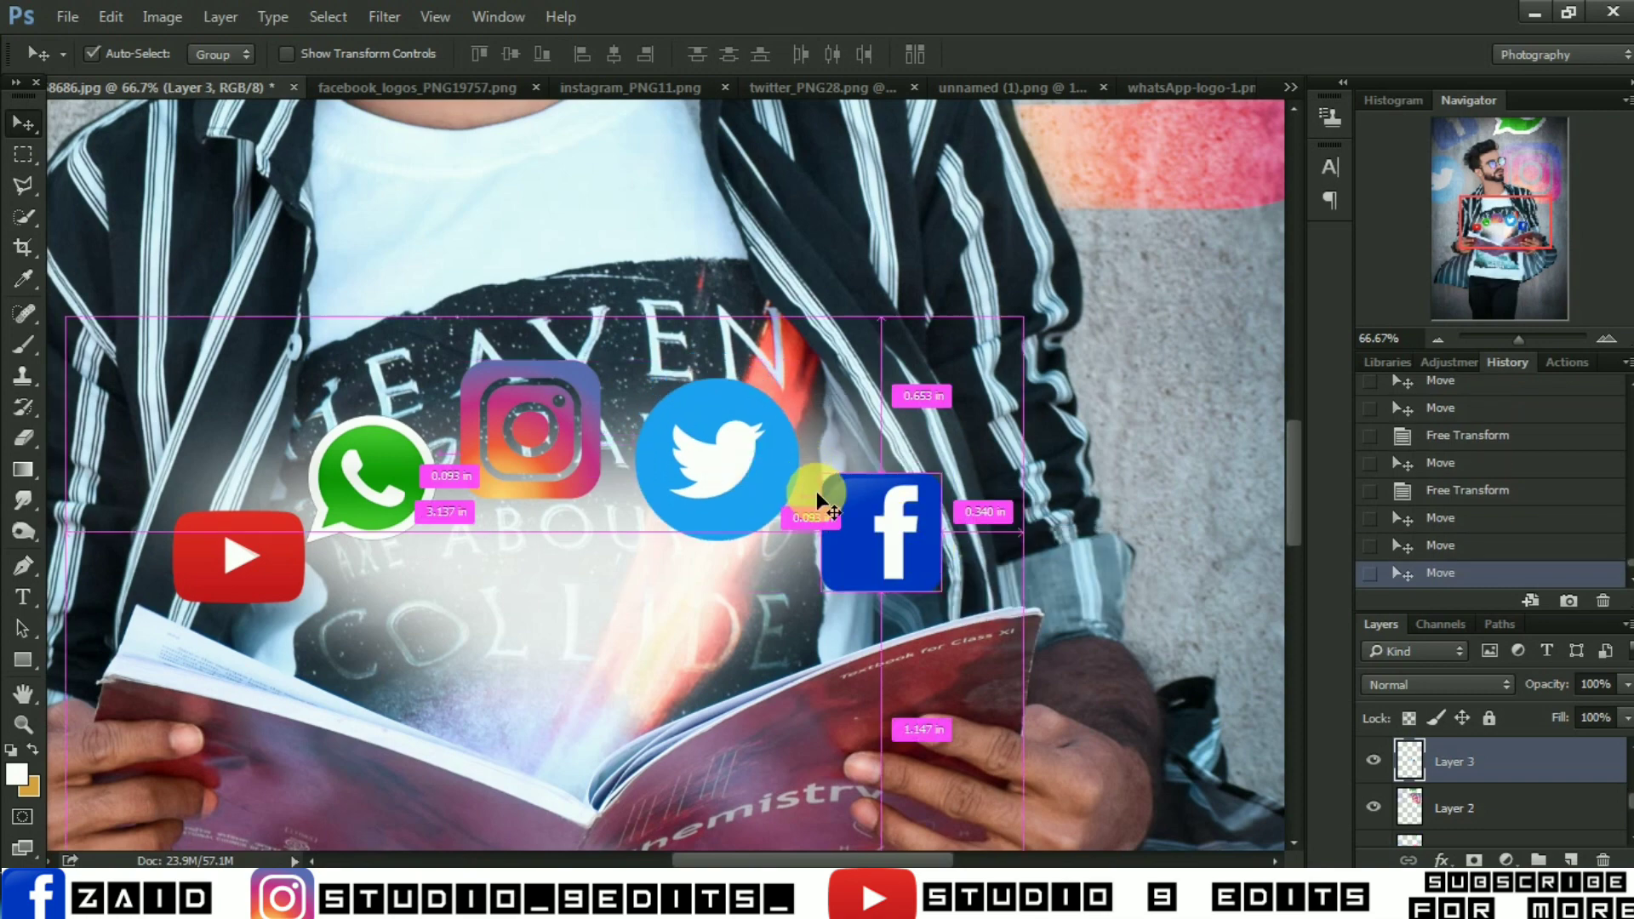
key("ctrl+minus")
key("ctrl+minus")
key("ctrl+minus")
key("ctrl+minus")
key("ctrl+plus")
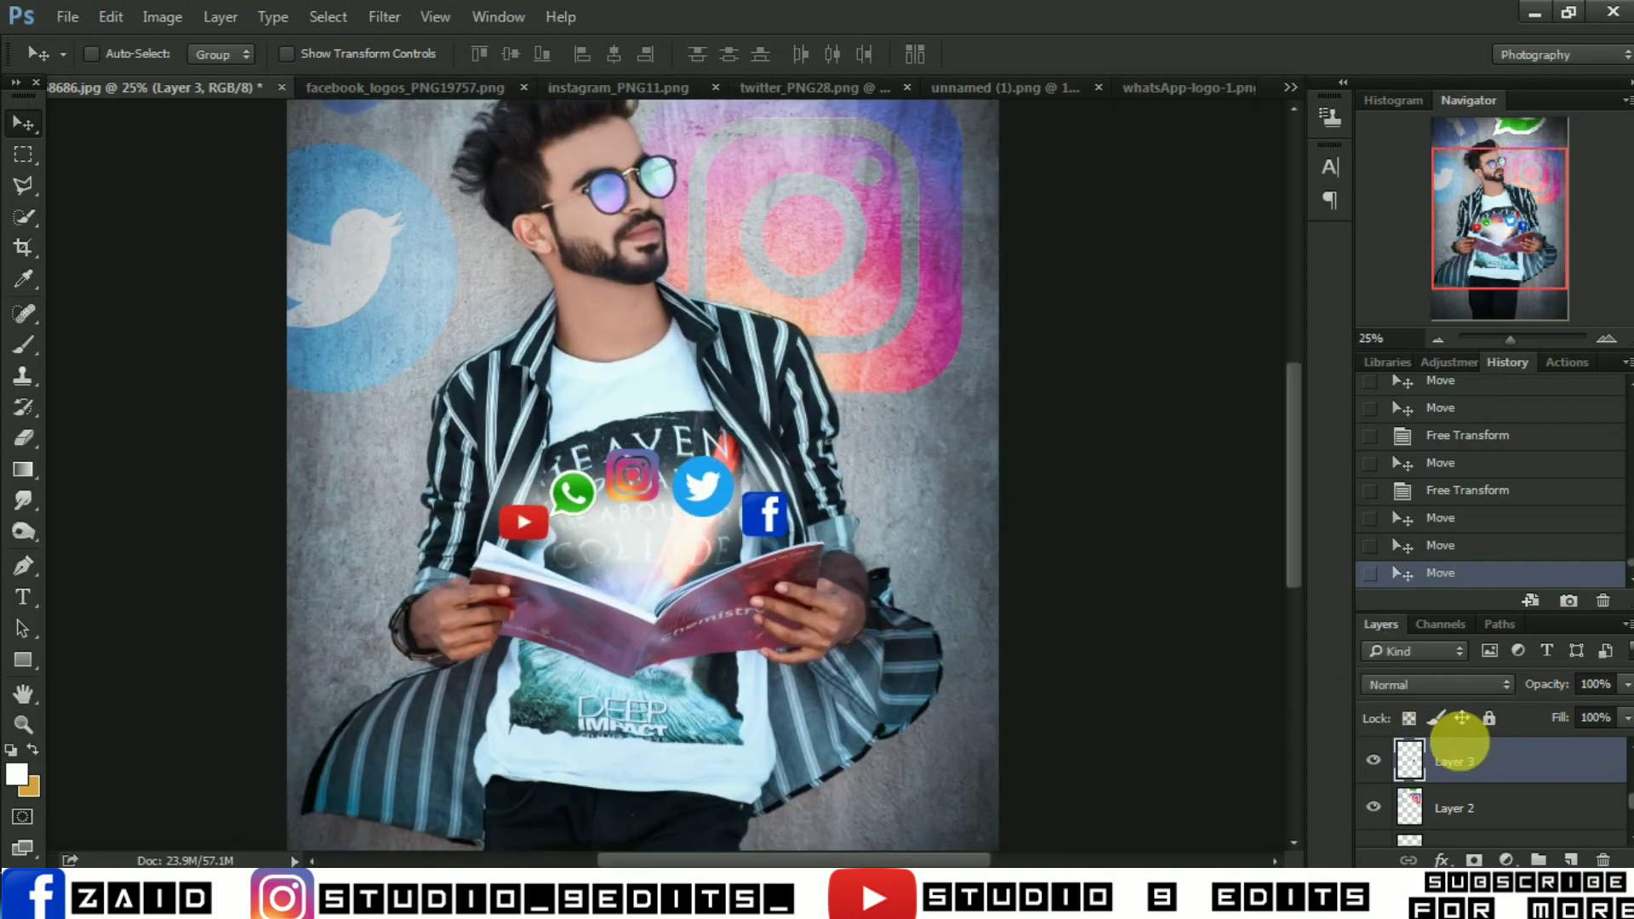
left_click_drag(1460, 741, 1469, 766)
Merge Down the five icon layers into a single Layer 3
right_click(1446, 770)
left_click(1430, 681)
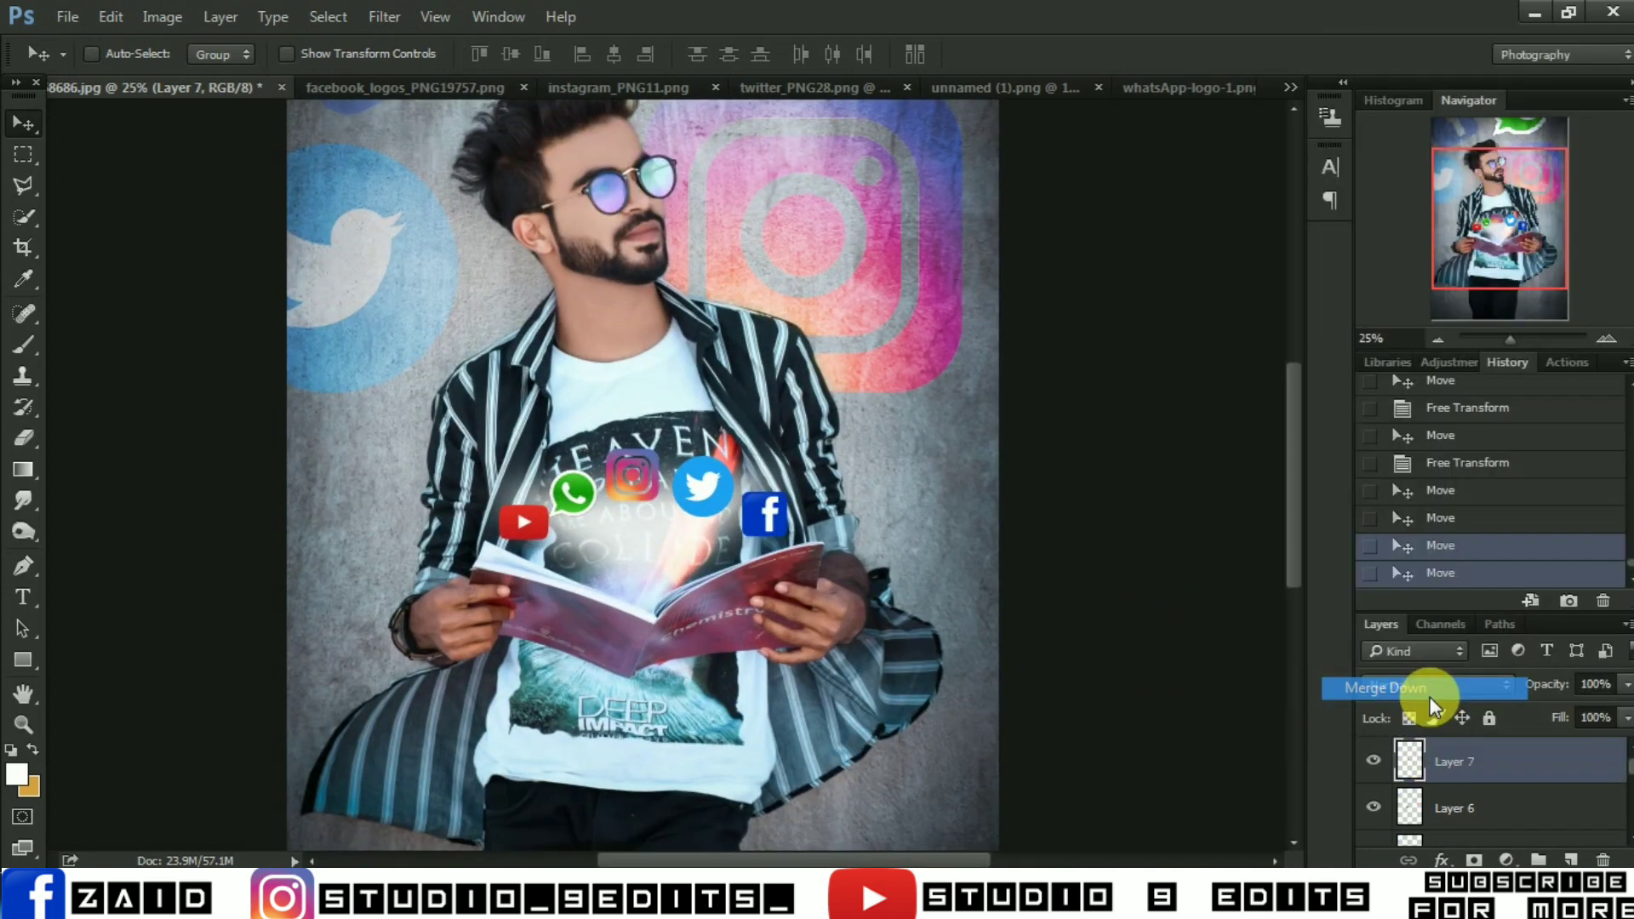
right_click(1445, 757)
left_click(1412, 675)
right_click(1447, 757)
left_click(1412, 675)
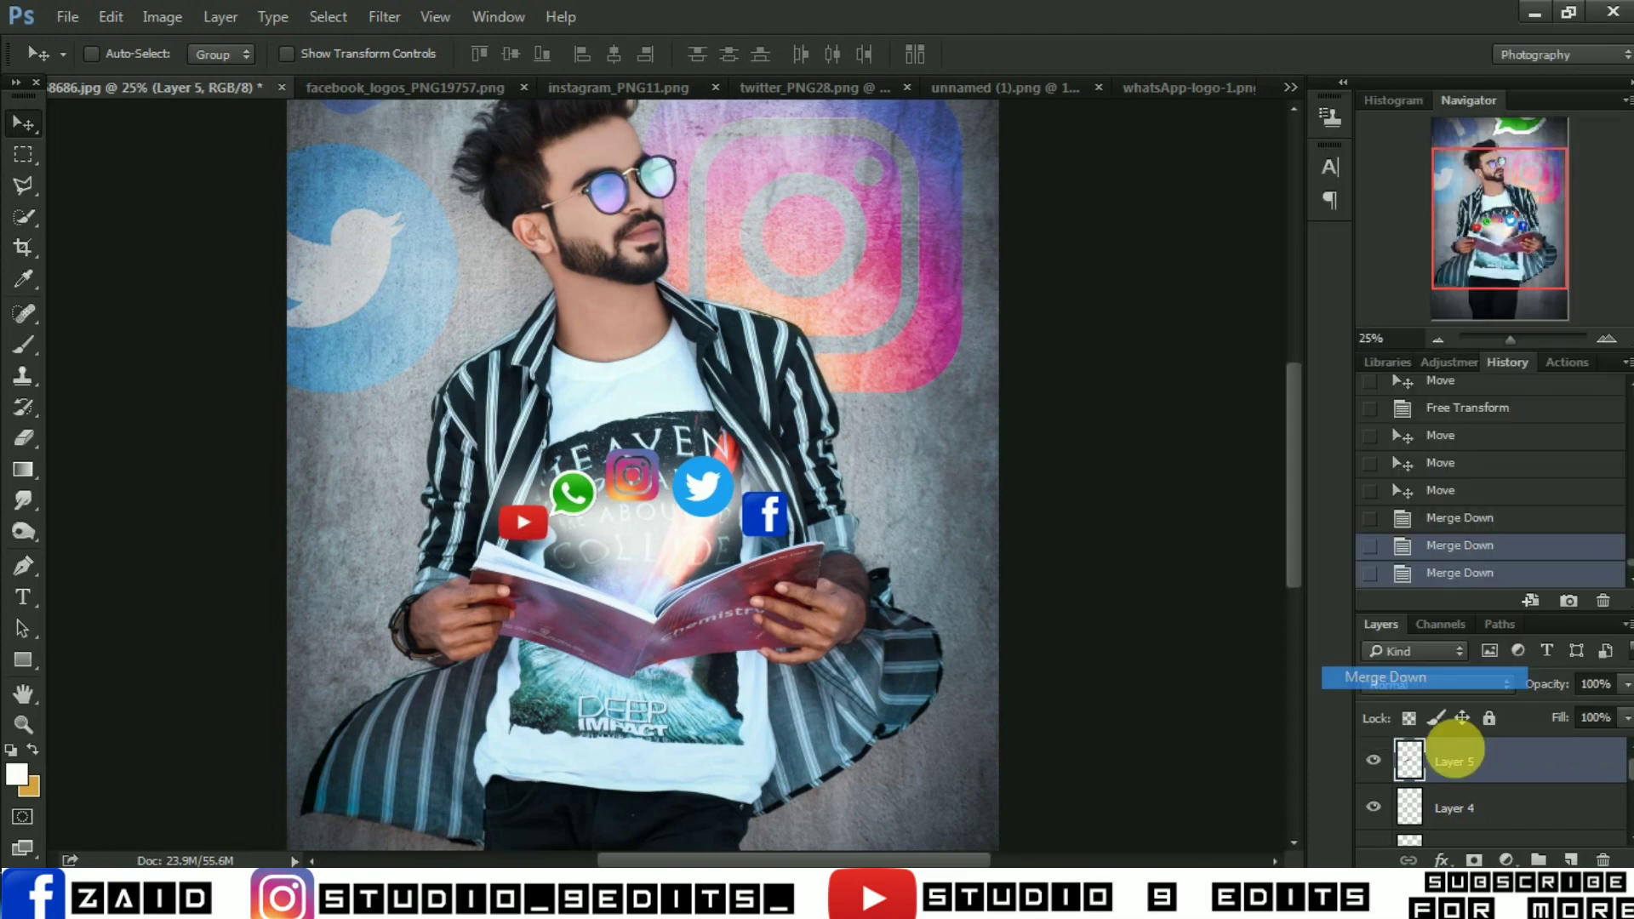
right_click(1447, 757)
left_click(1413, 675)
Try Soft Light, Screen, Multiply and Vivid Light blend modes on the icon layer
left_click(1404, 680)
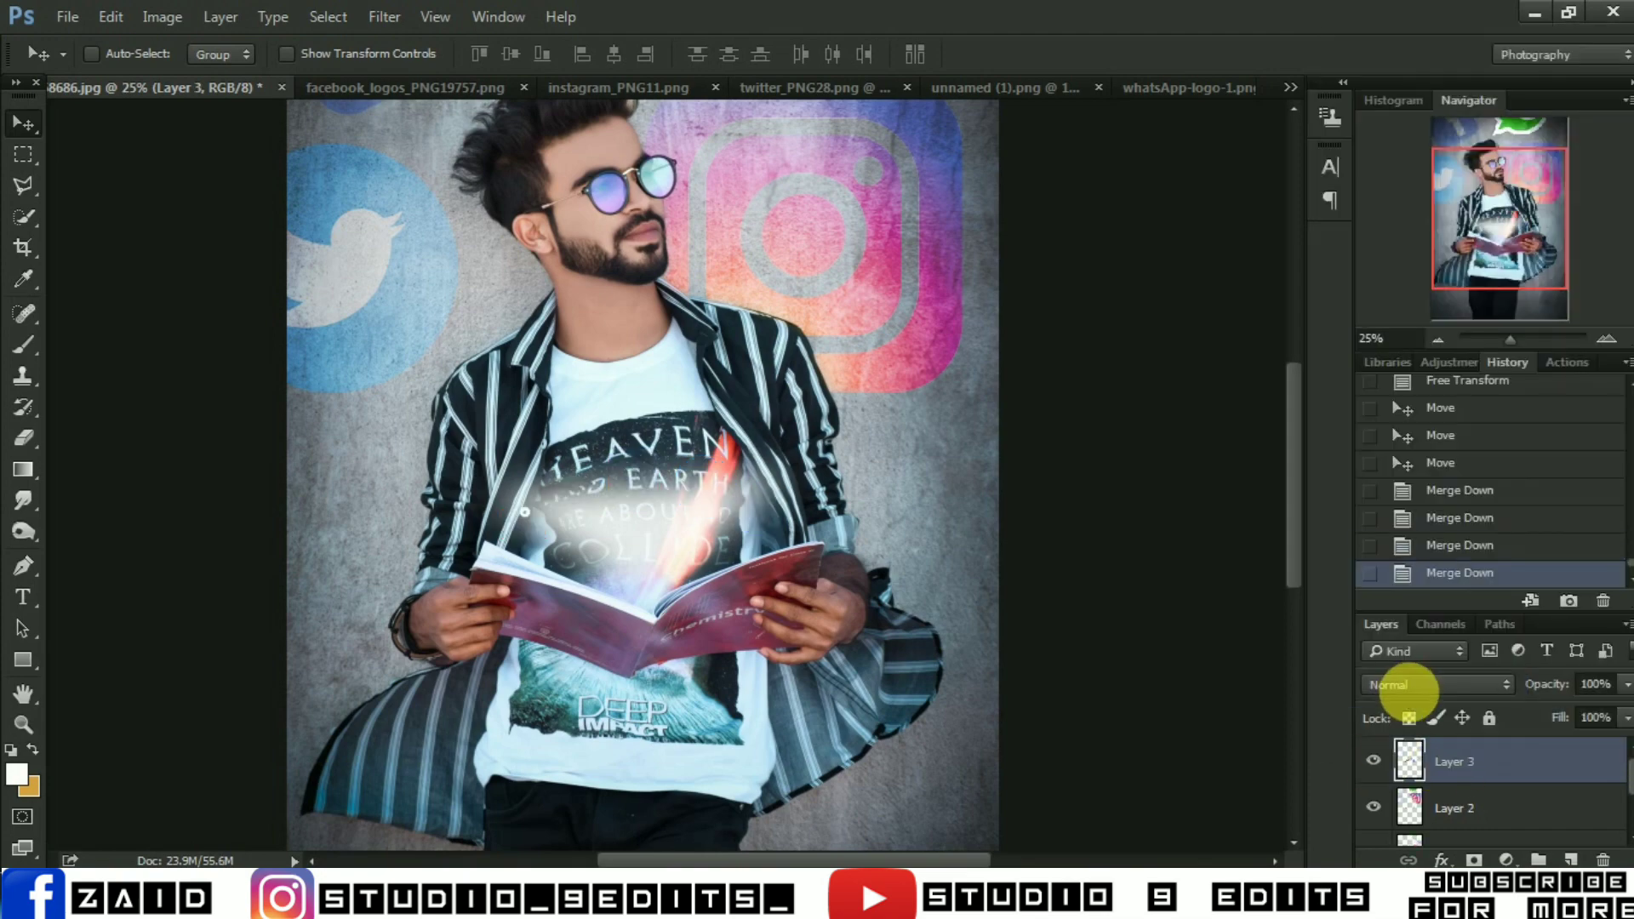
left_click(1395, 450)
left_click(1433, 685)
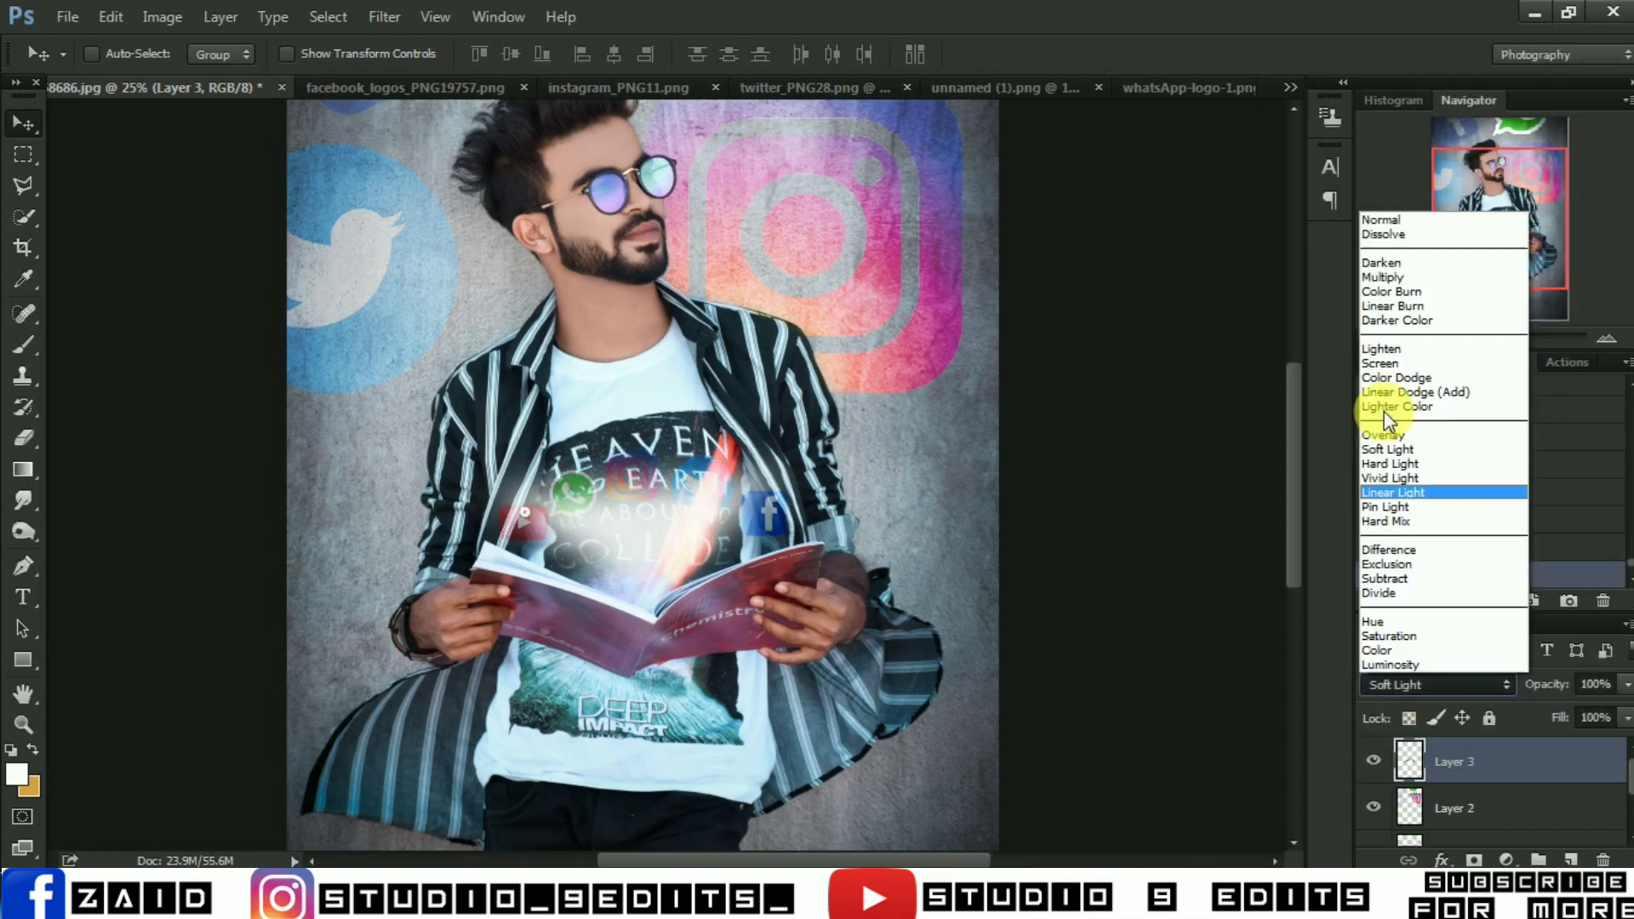
left_click(1395, 364)
left_click(1400, 685)
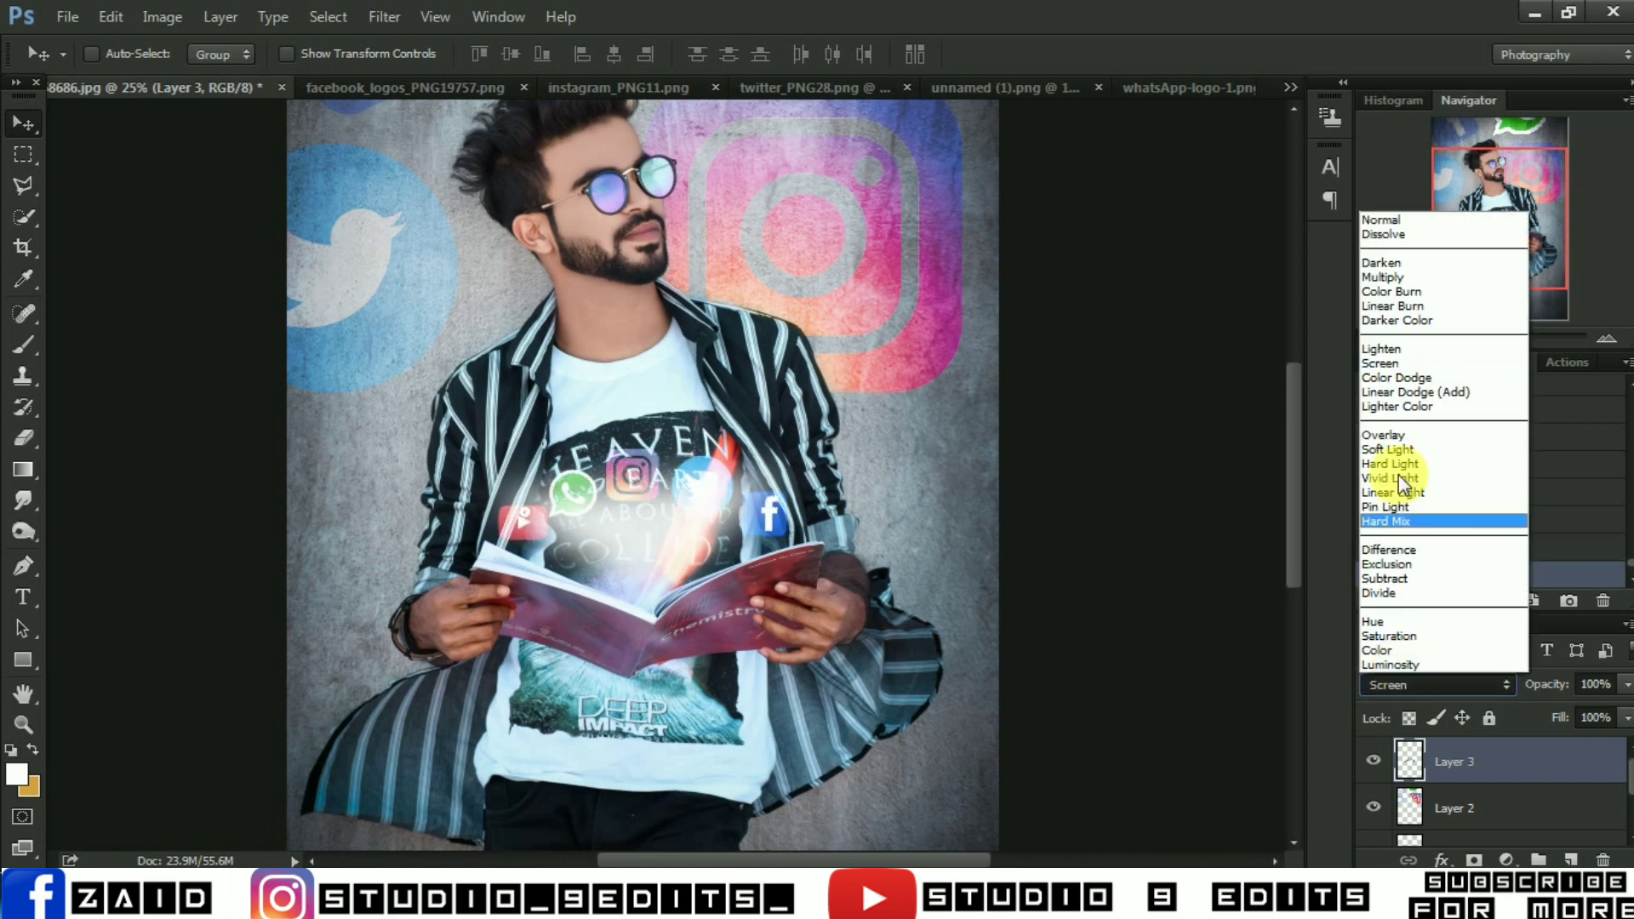
left_click(1383, 278)
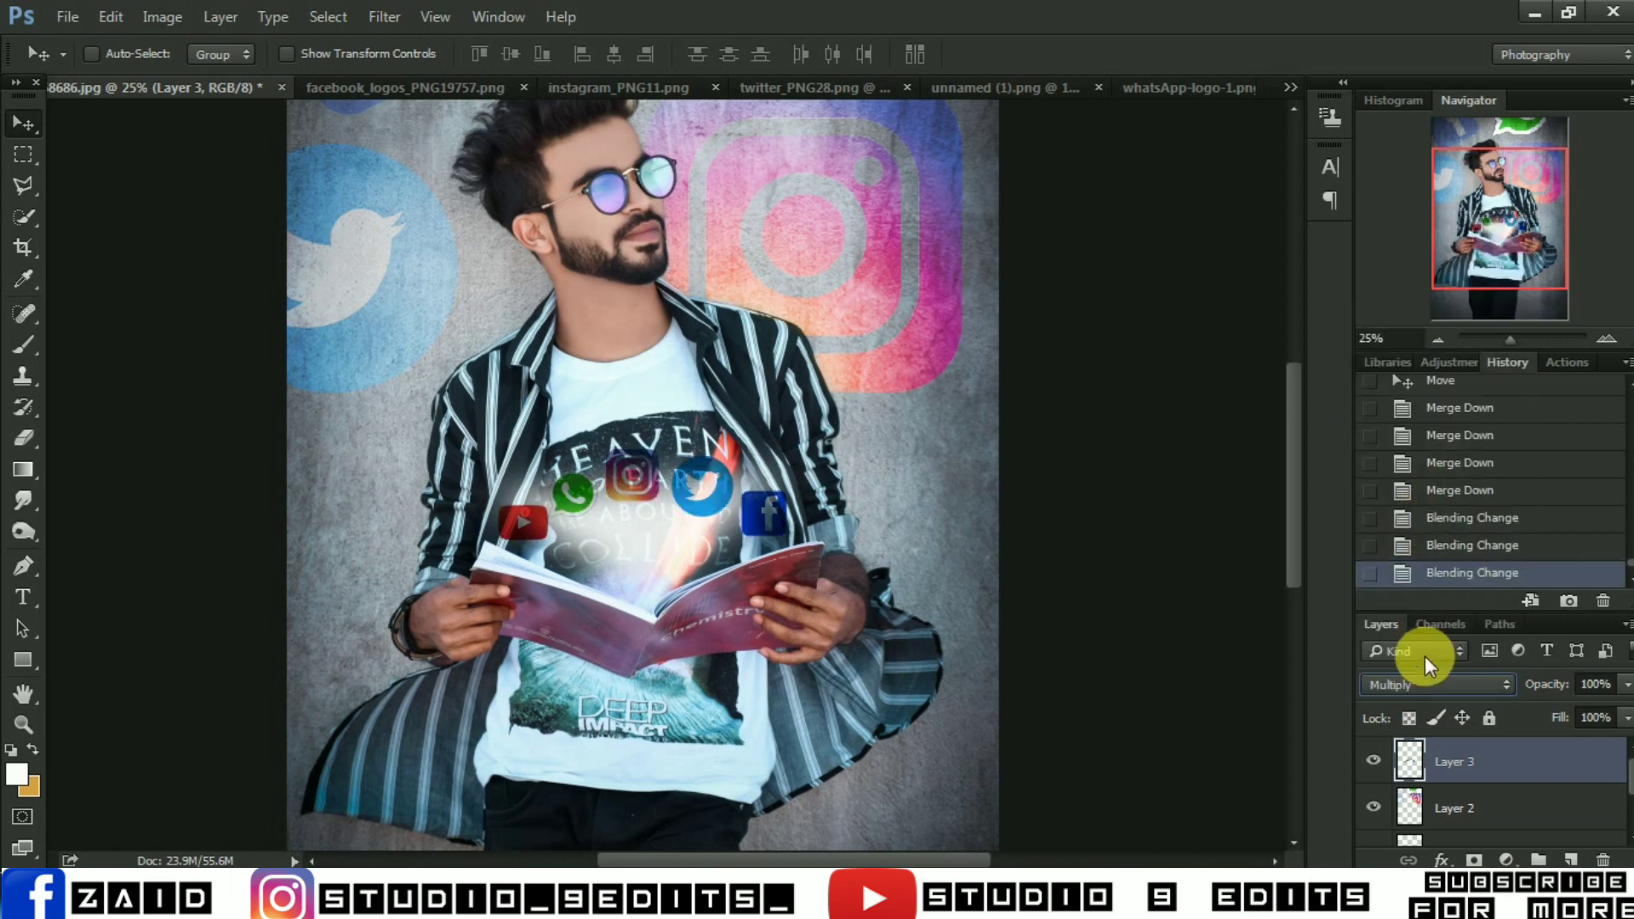
left_click(1433, 684)
left_click(1390, 473)
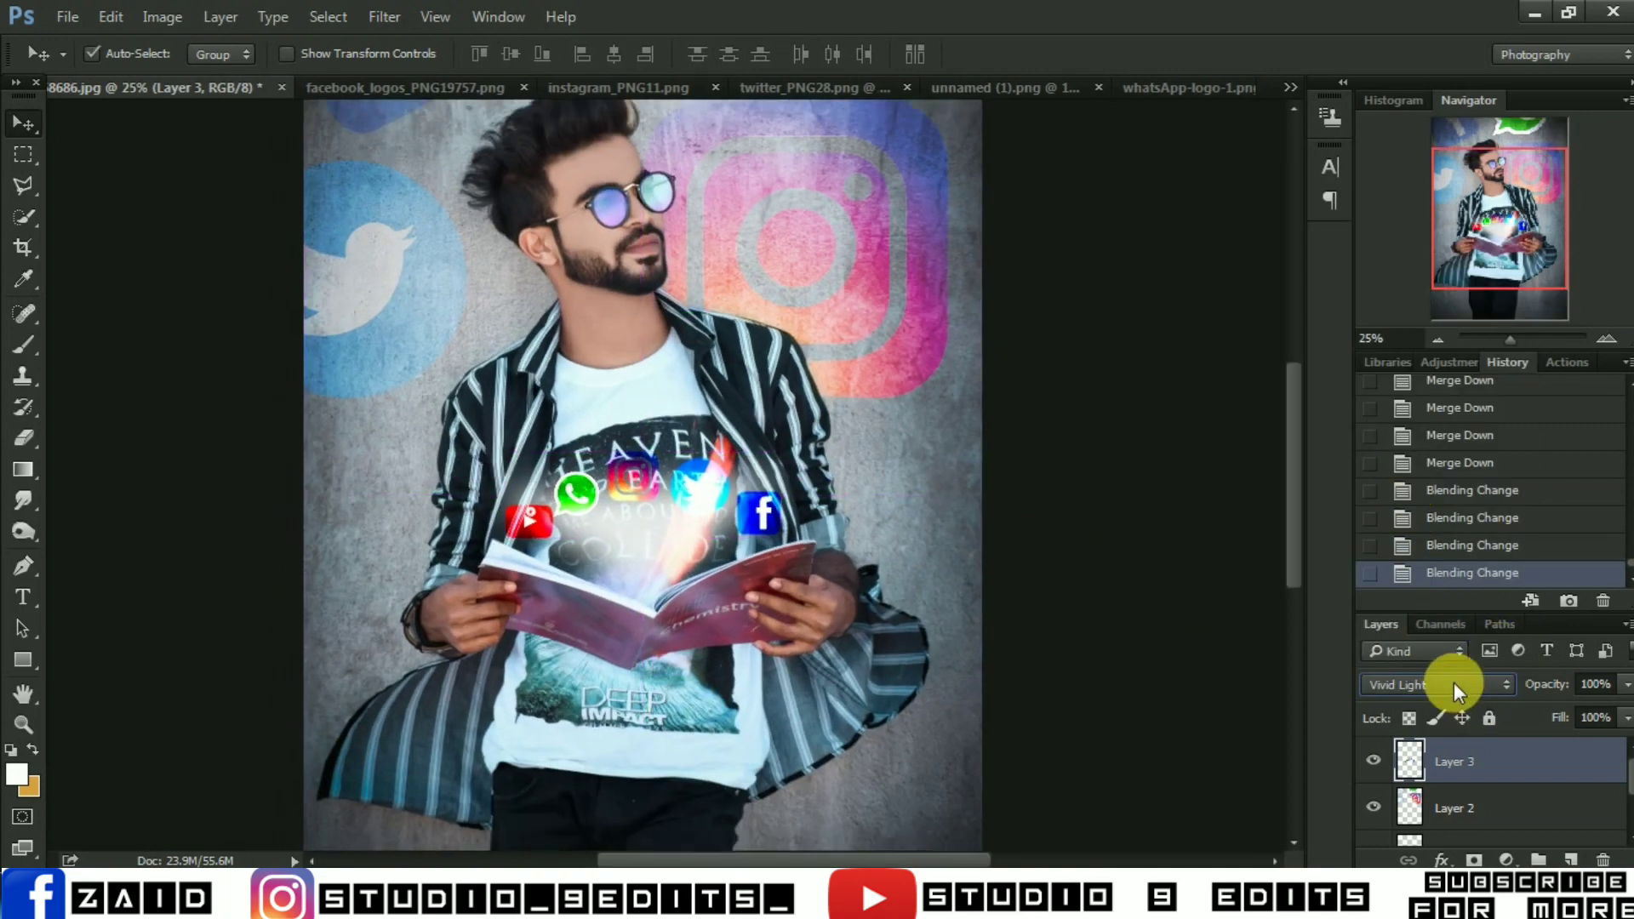
Try Lighten, settle on Normal blending, and lower the icon layer opacity to 85%
key("ctrl+minus")
left_click(1453, 682)
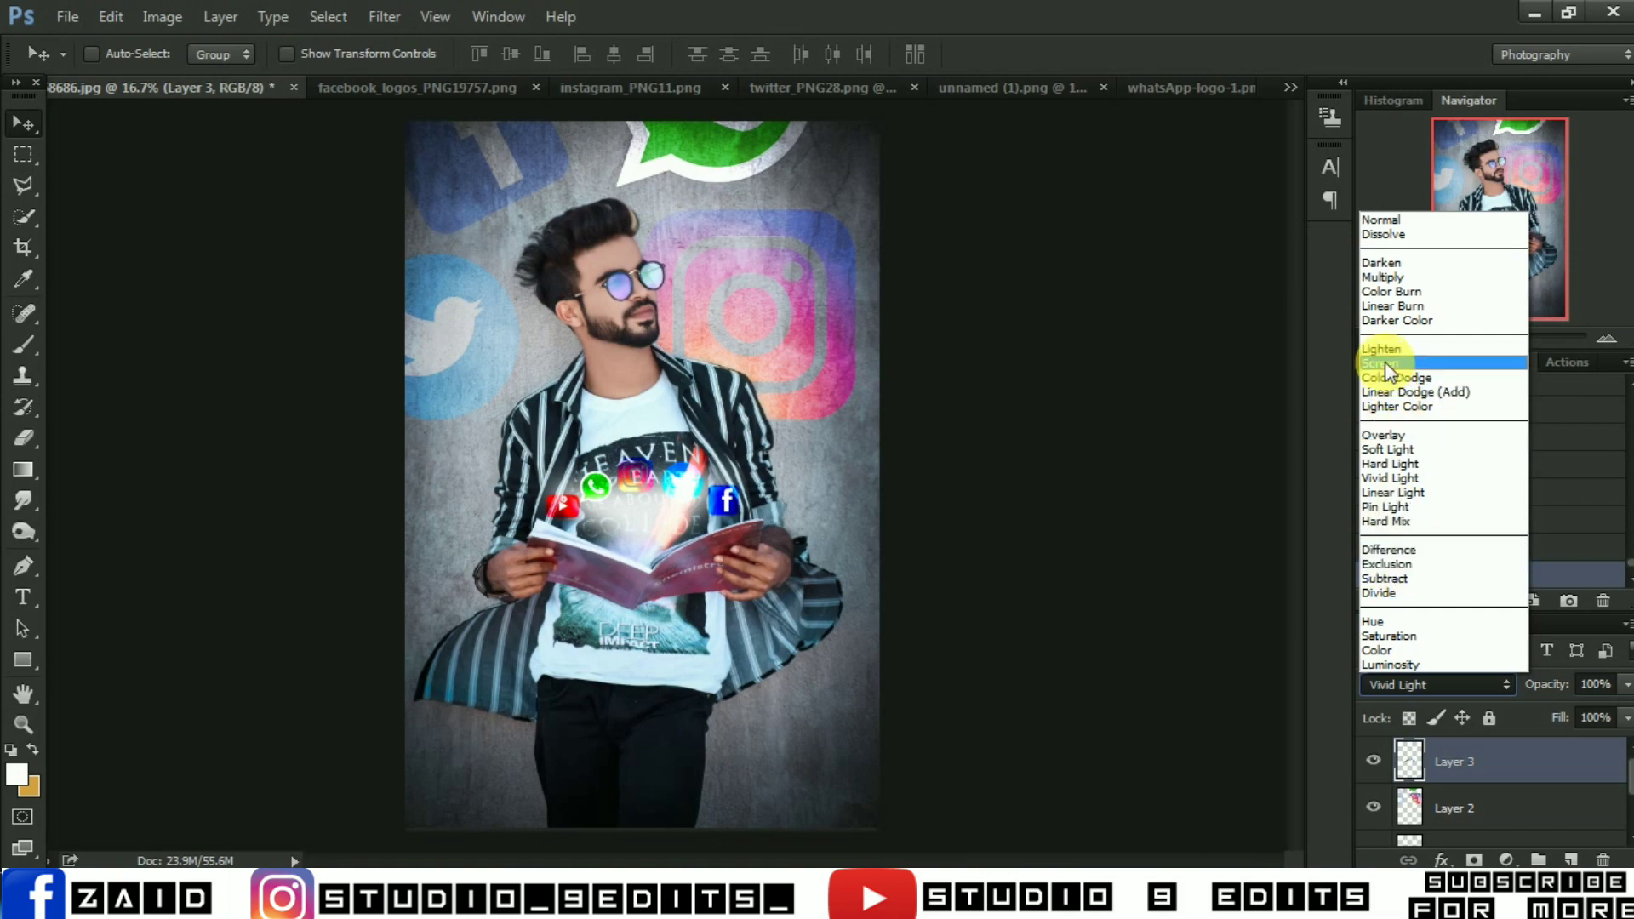
left_click(1382, 350)
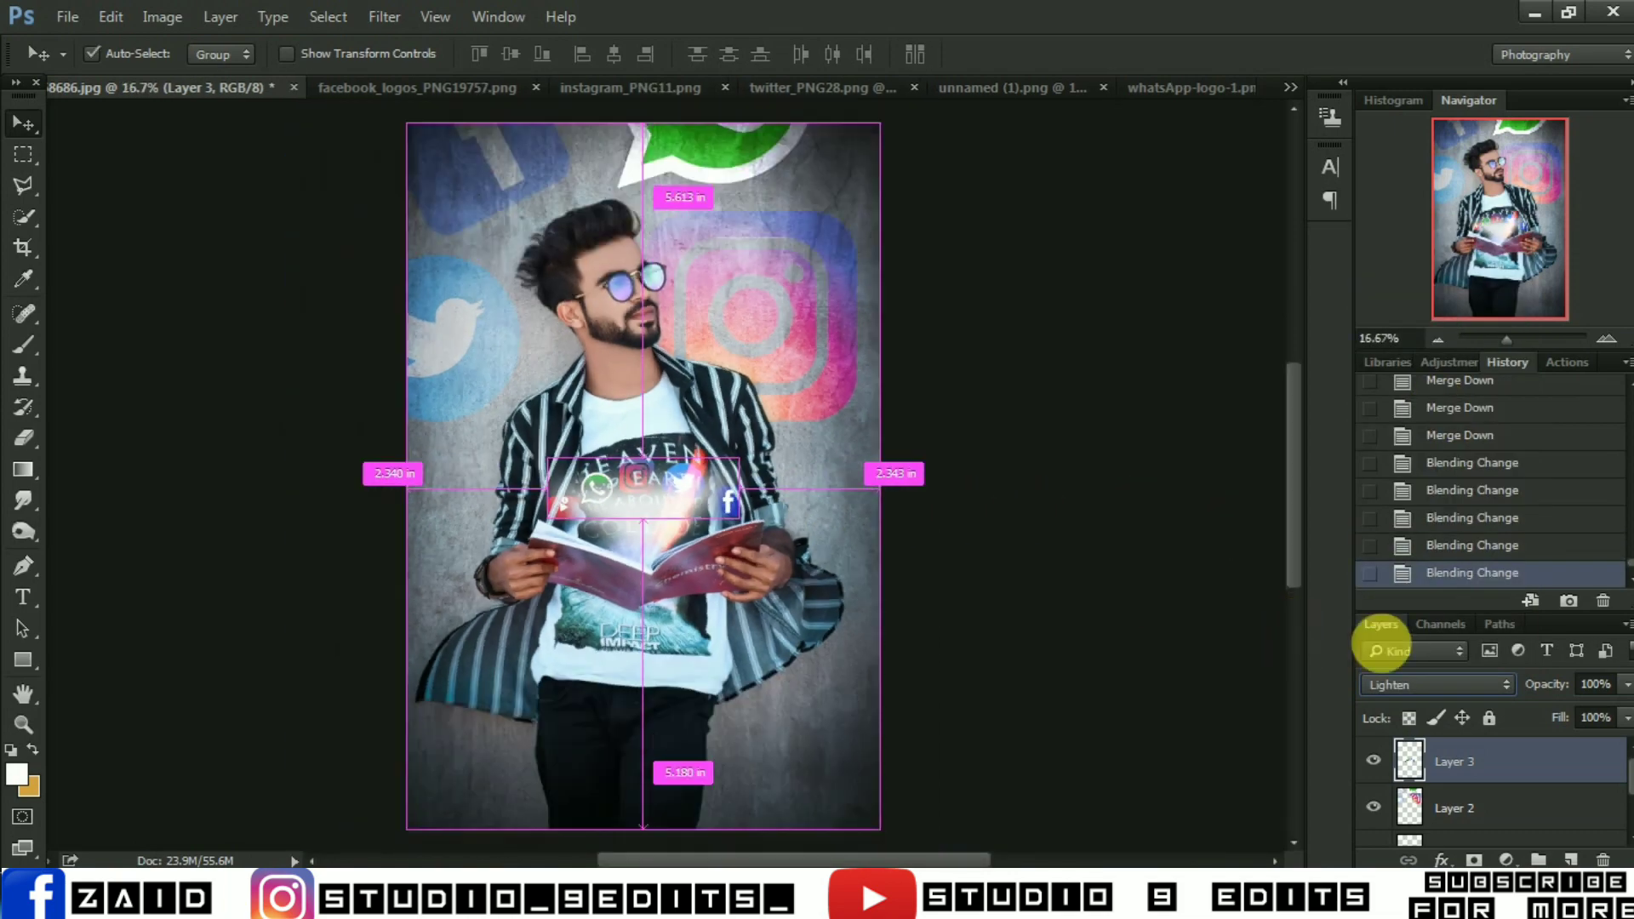
left_click(1436, 684)
left_click(1387, 228)
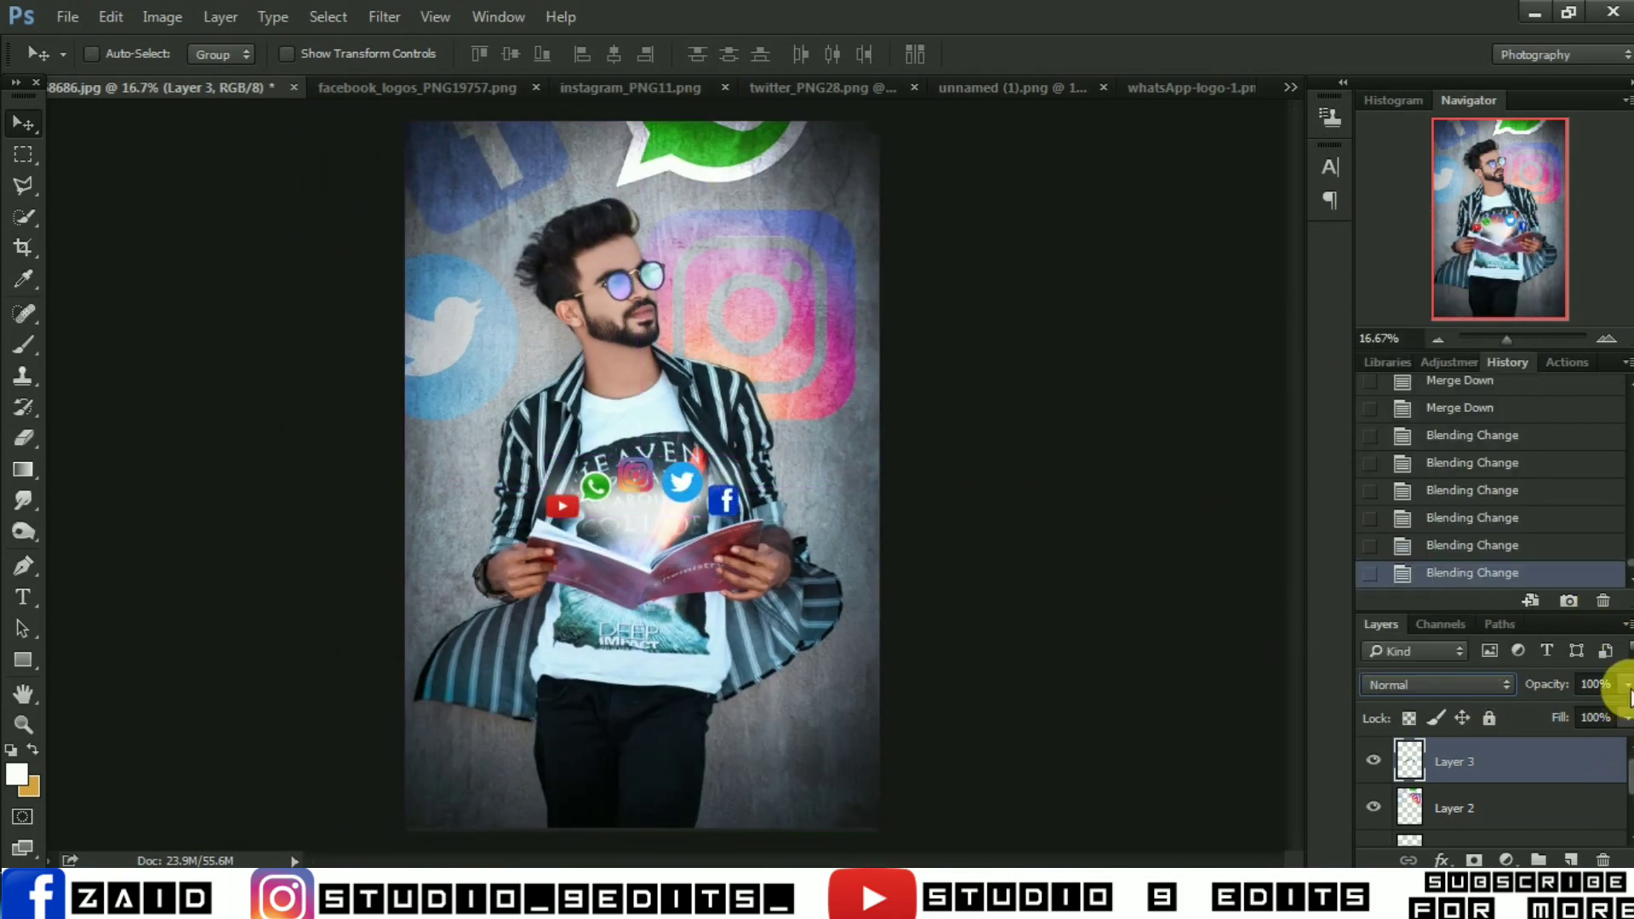
left_click_drag(1627, 686, 1608, 740)
Merge all visible layers into one layer
right_click(1472, 781)
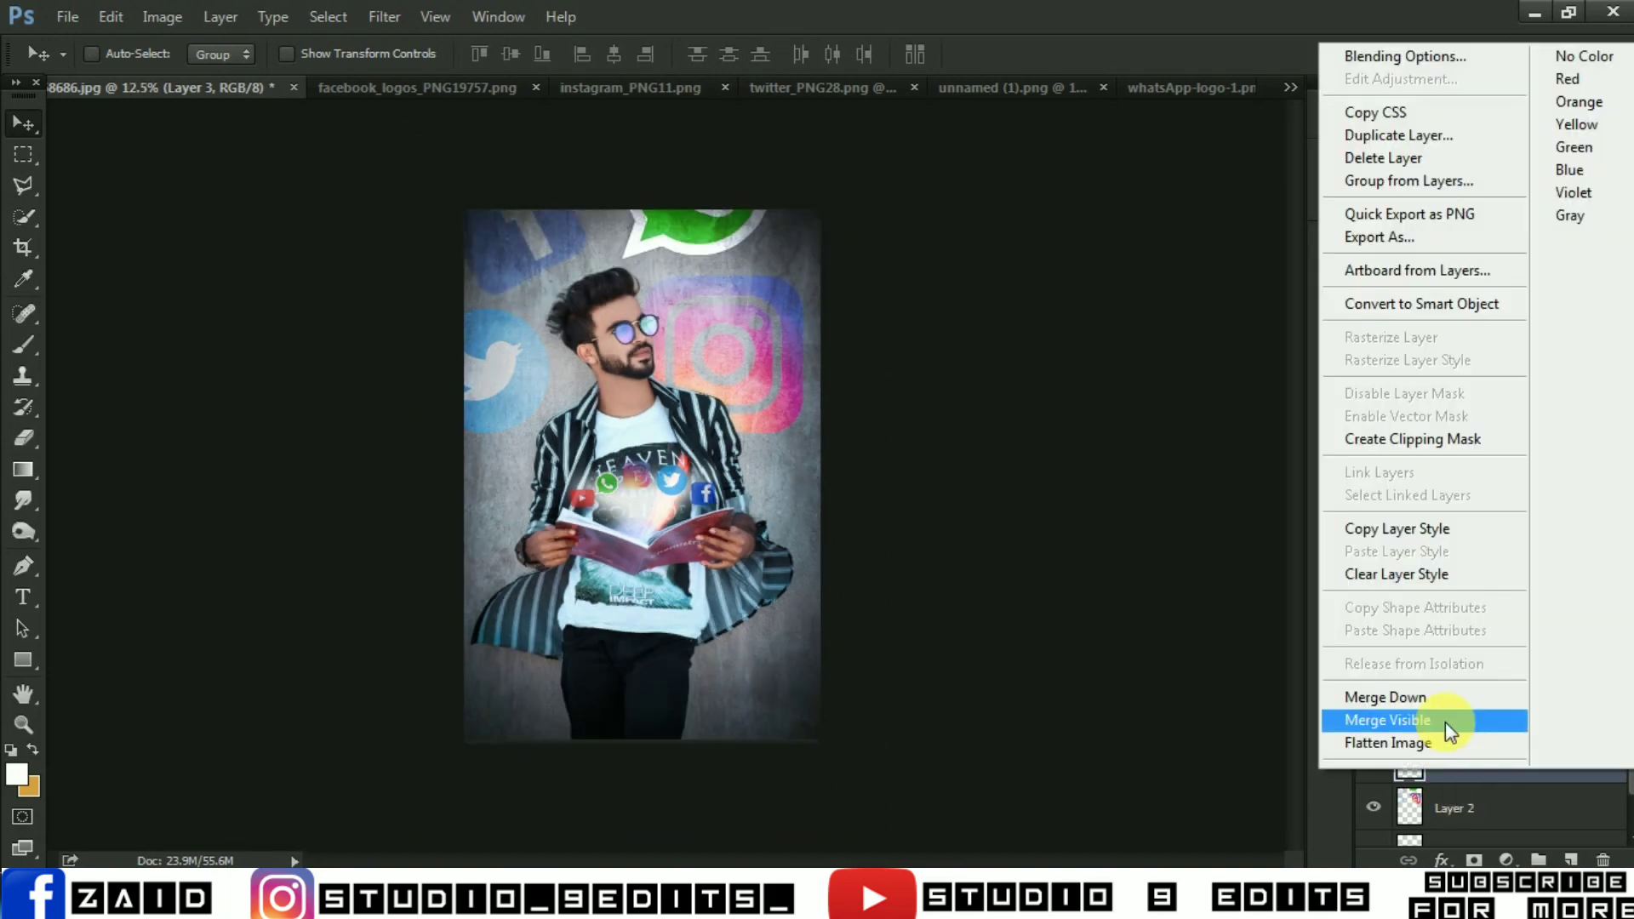
left_click(1445, 722)
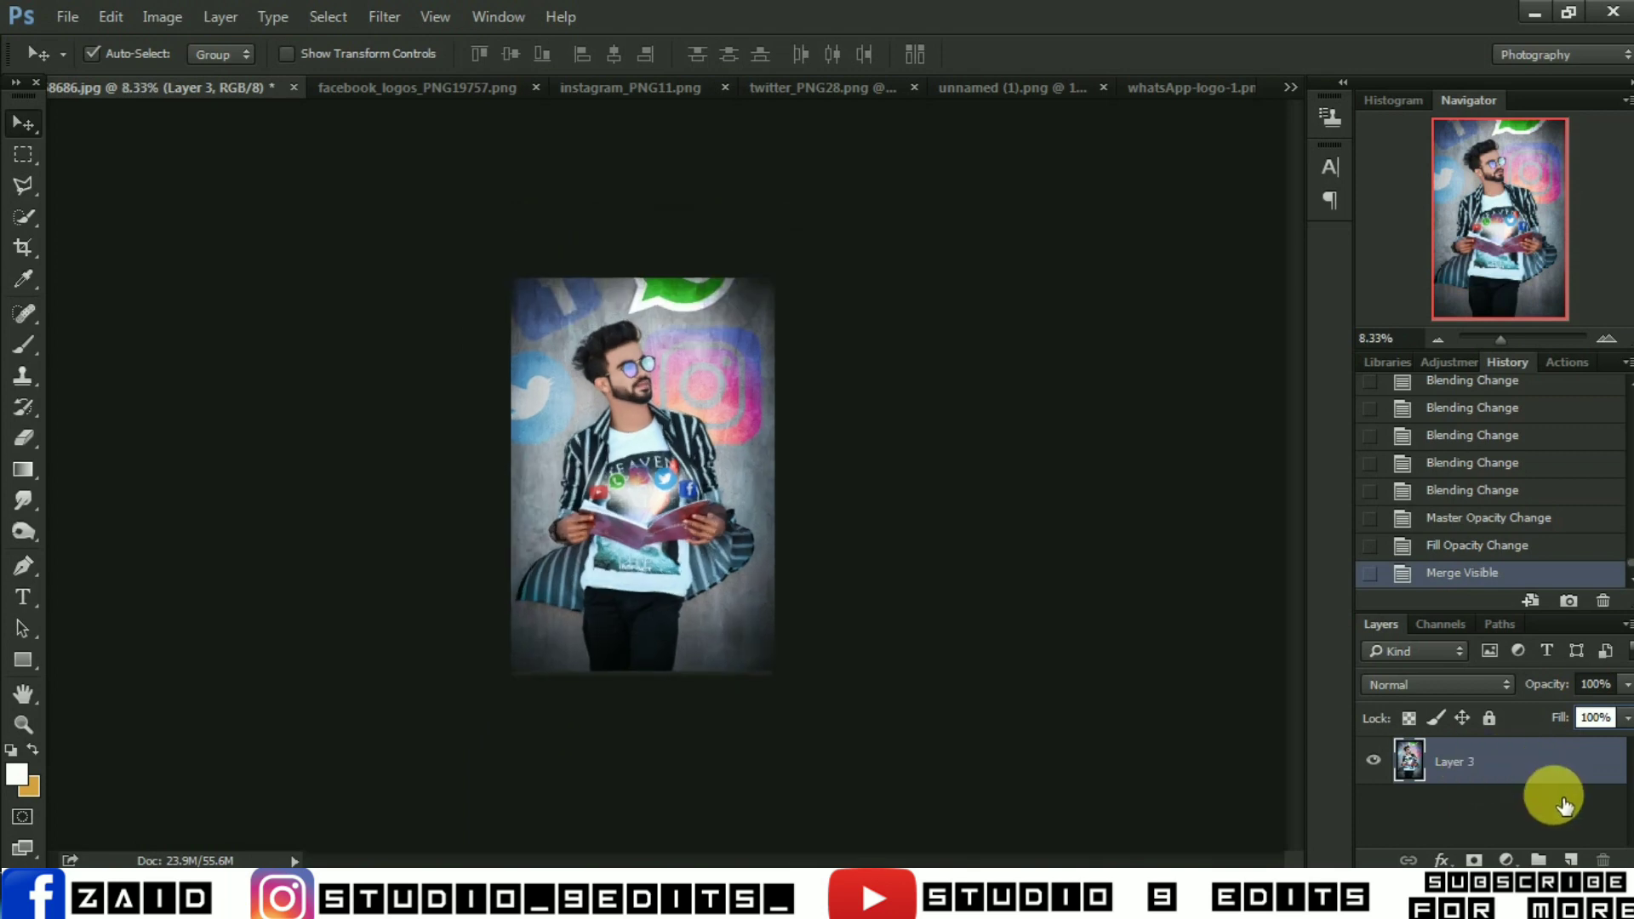
key("ctrl+plus")
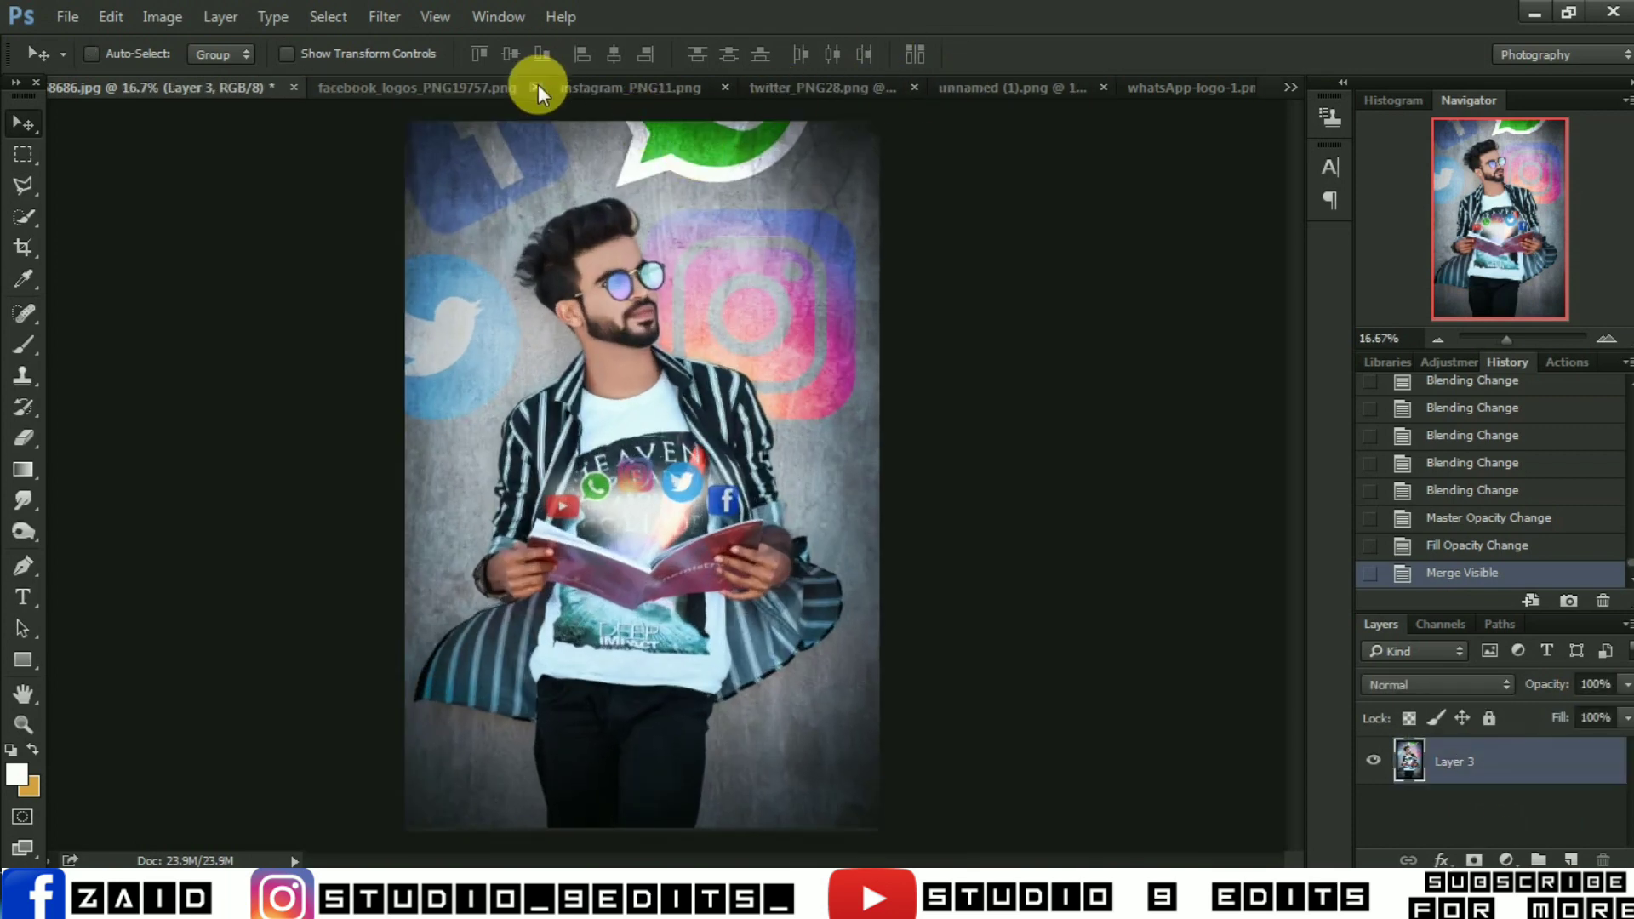
Close the Facebook, Instagram, Twitter and other logo documents, then launch the Camera Raw Filter
left_click(536, 86)
left_click(596, 89)
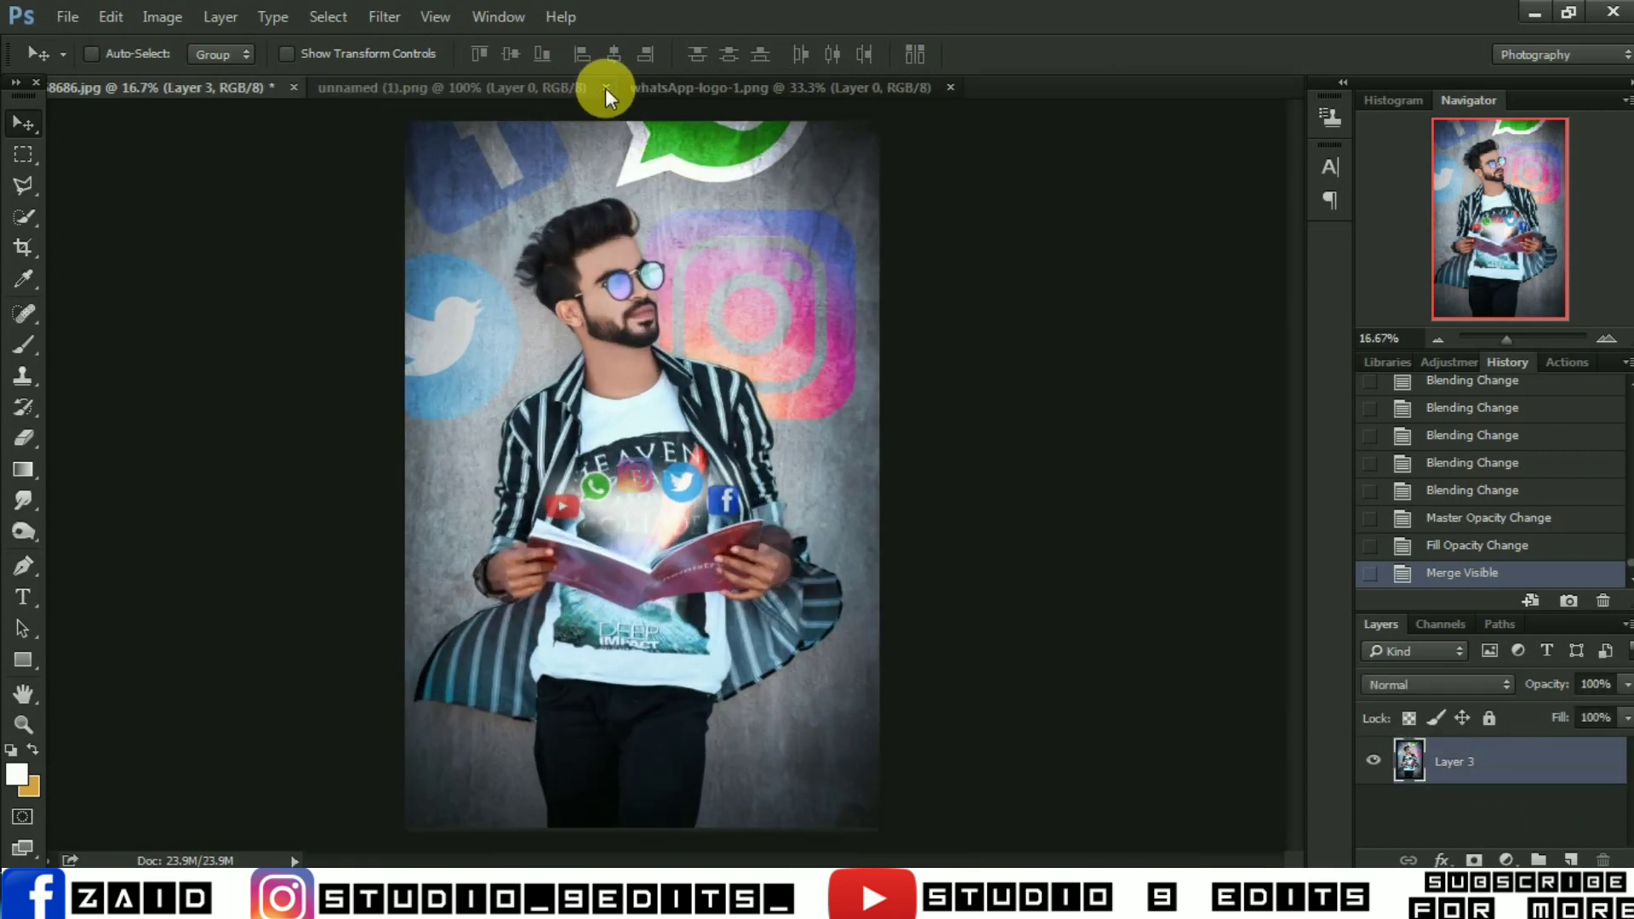
left_click(604, 89)
left_click(384, 16)
left_click(430, 147)
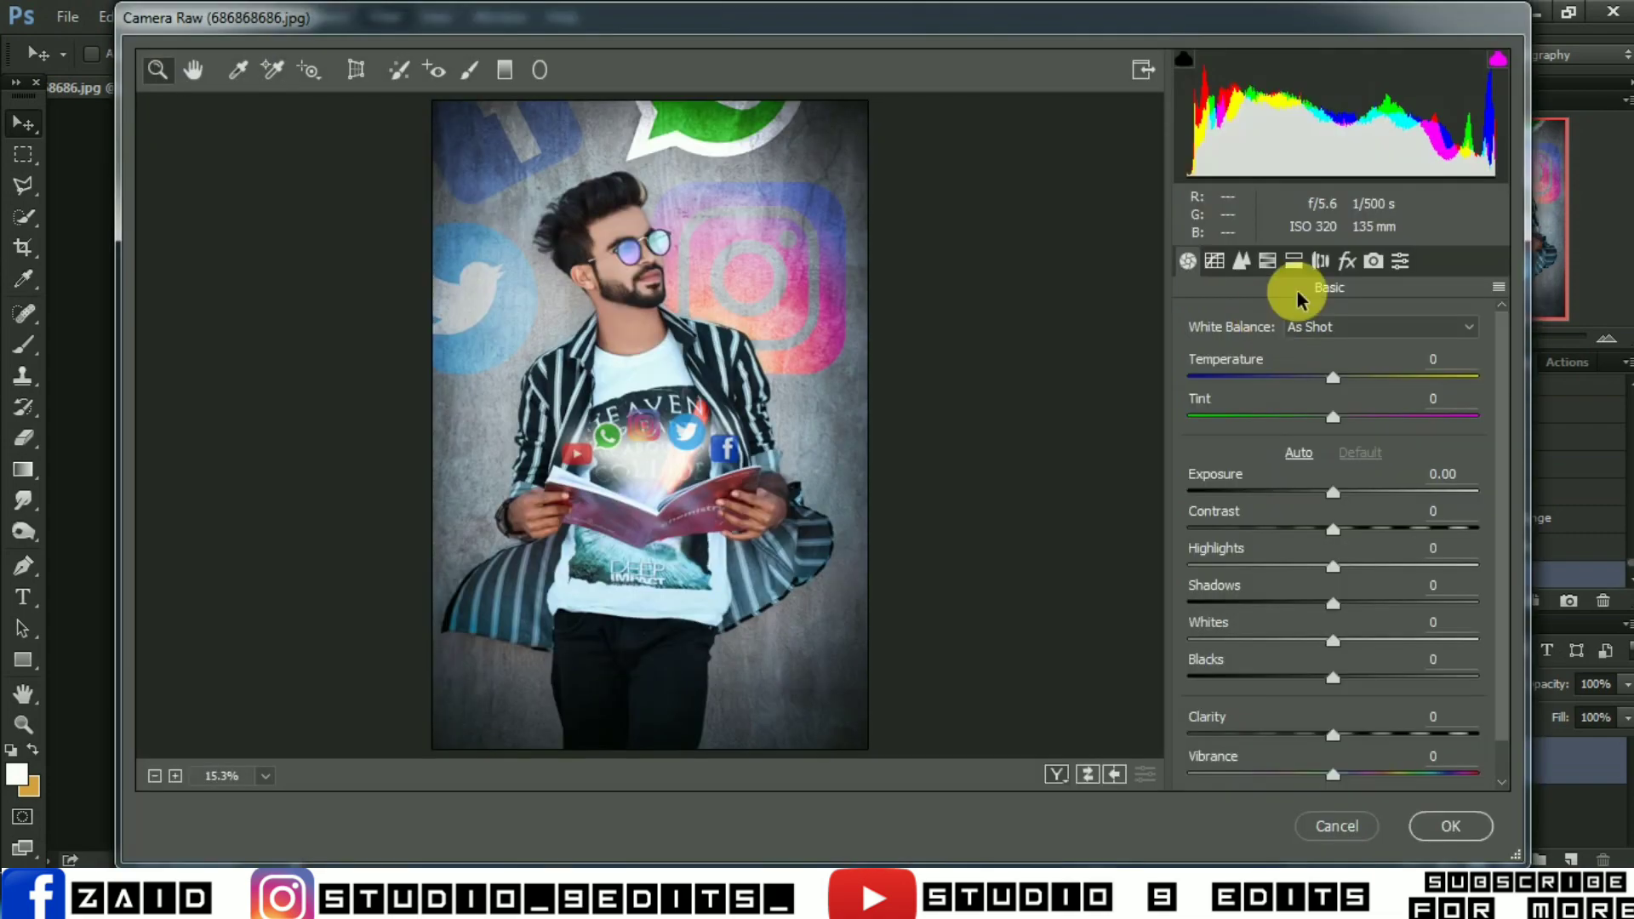
Add a slight vignette and boost Greens and Aquas saturation in Camera Raw
left_click(1346, 260)
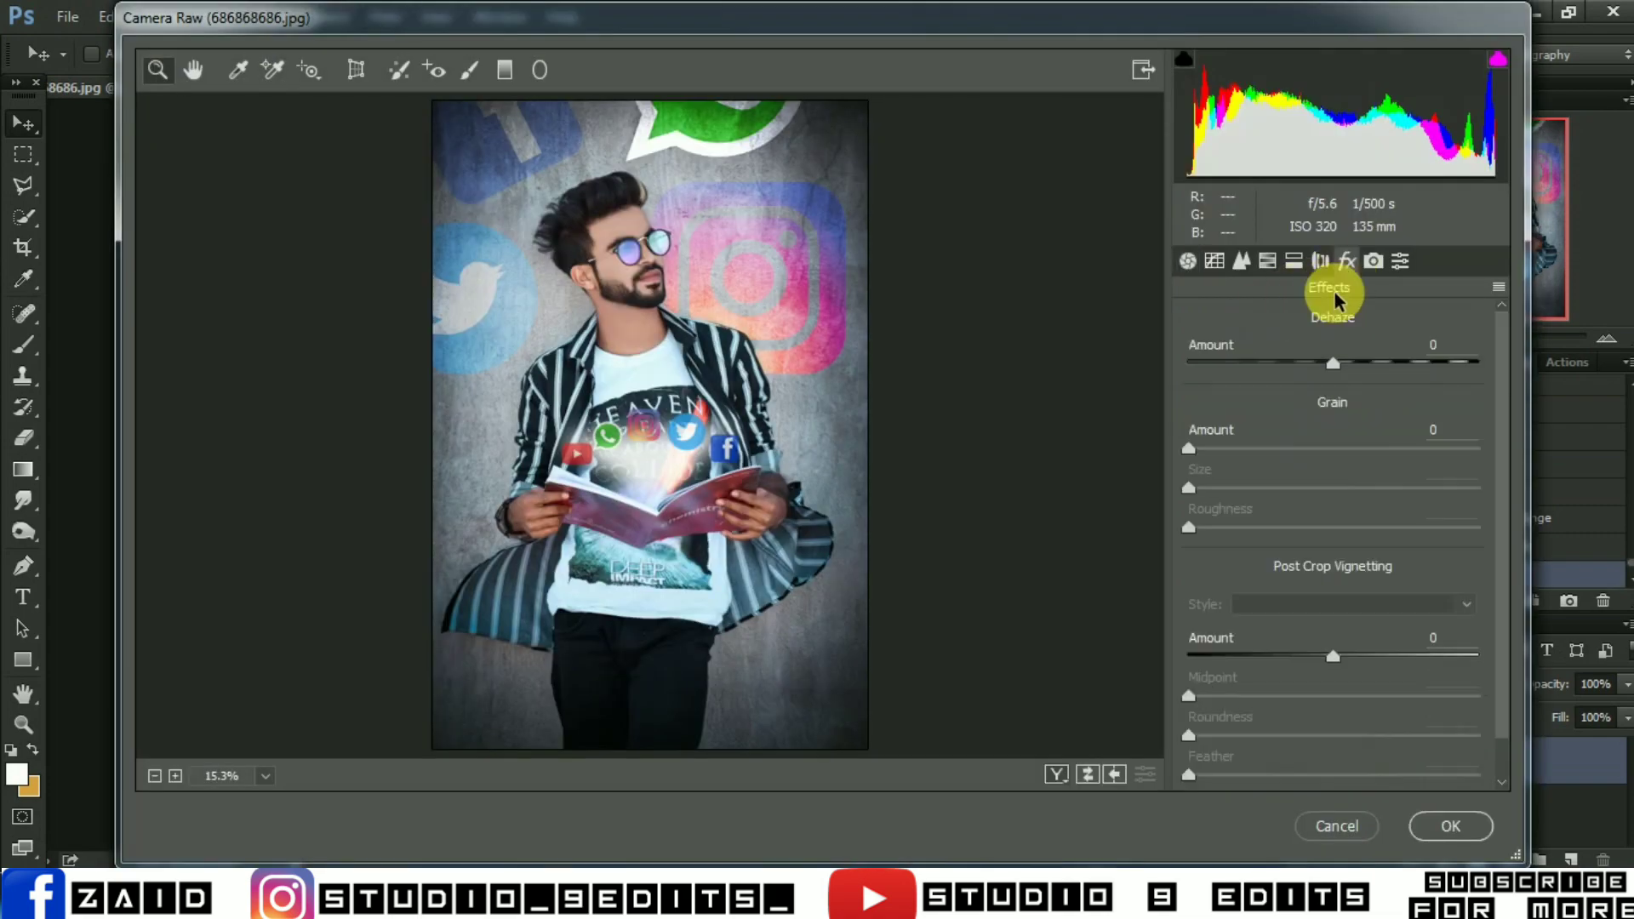
left_click_drag(1312, 662, 1305, 650)
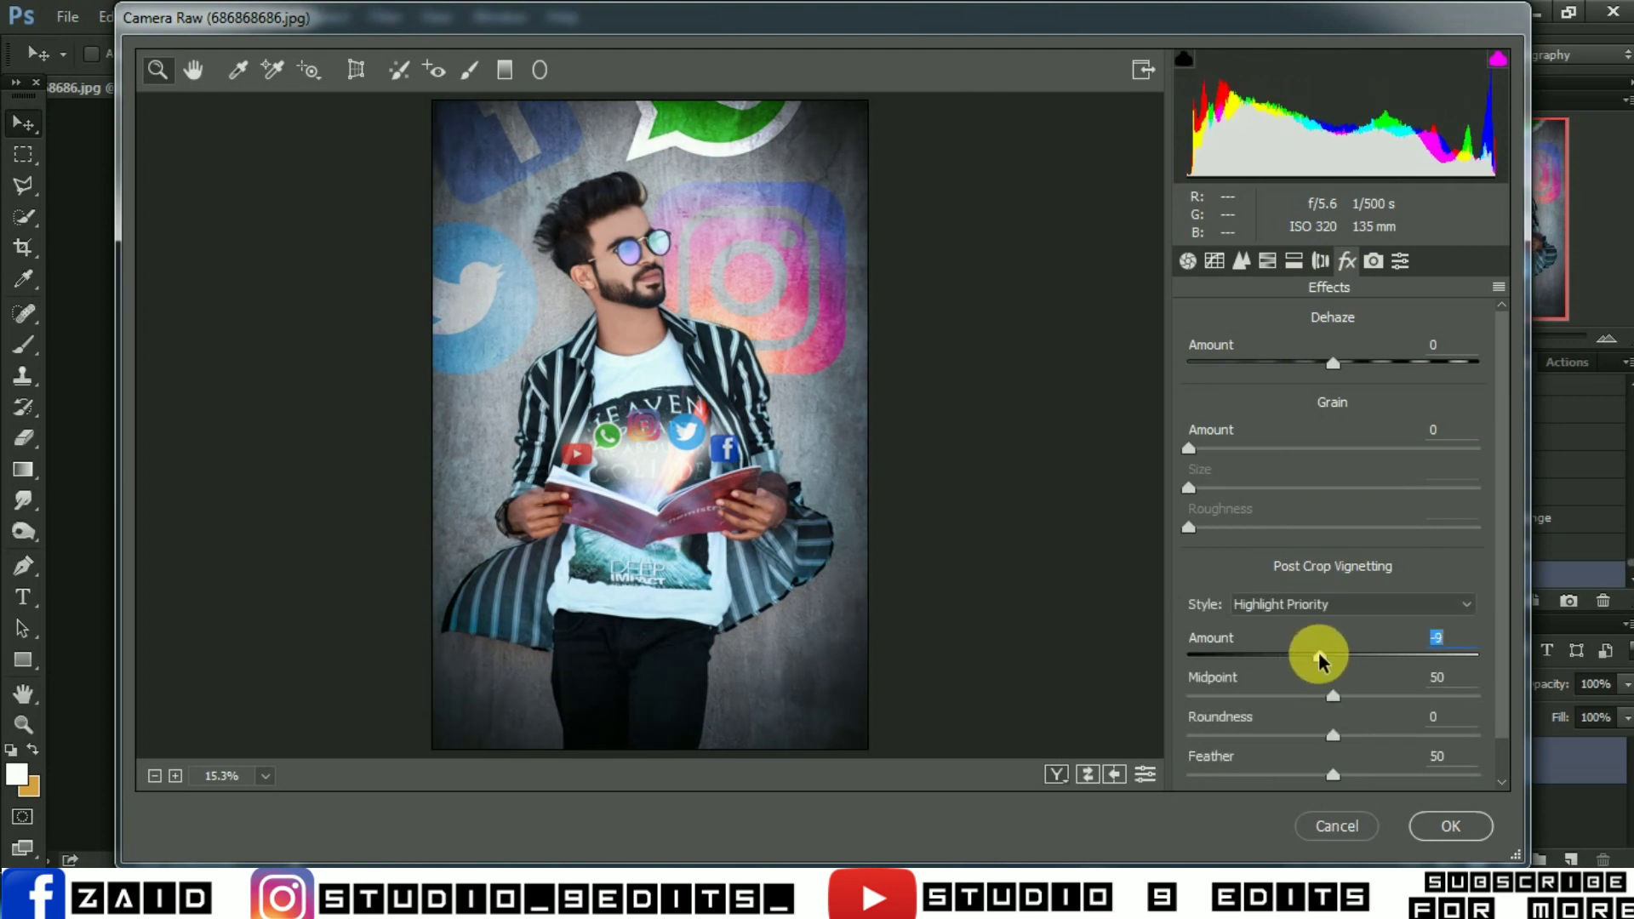
left_click(1267, 260)
left_click(1265, 356)
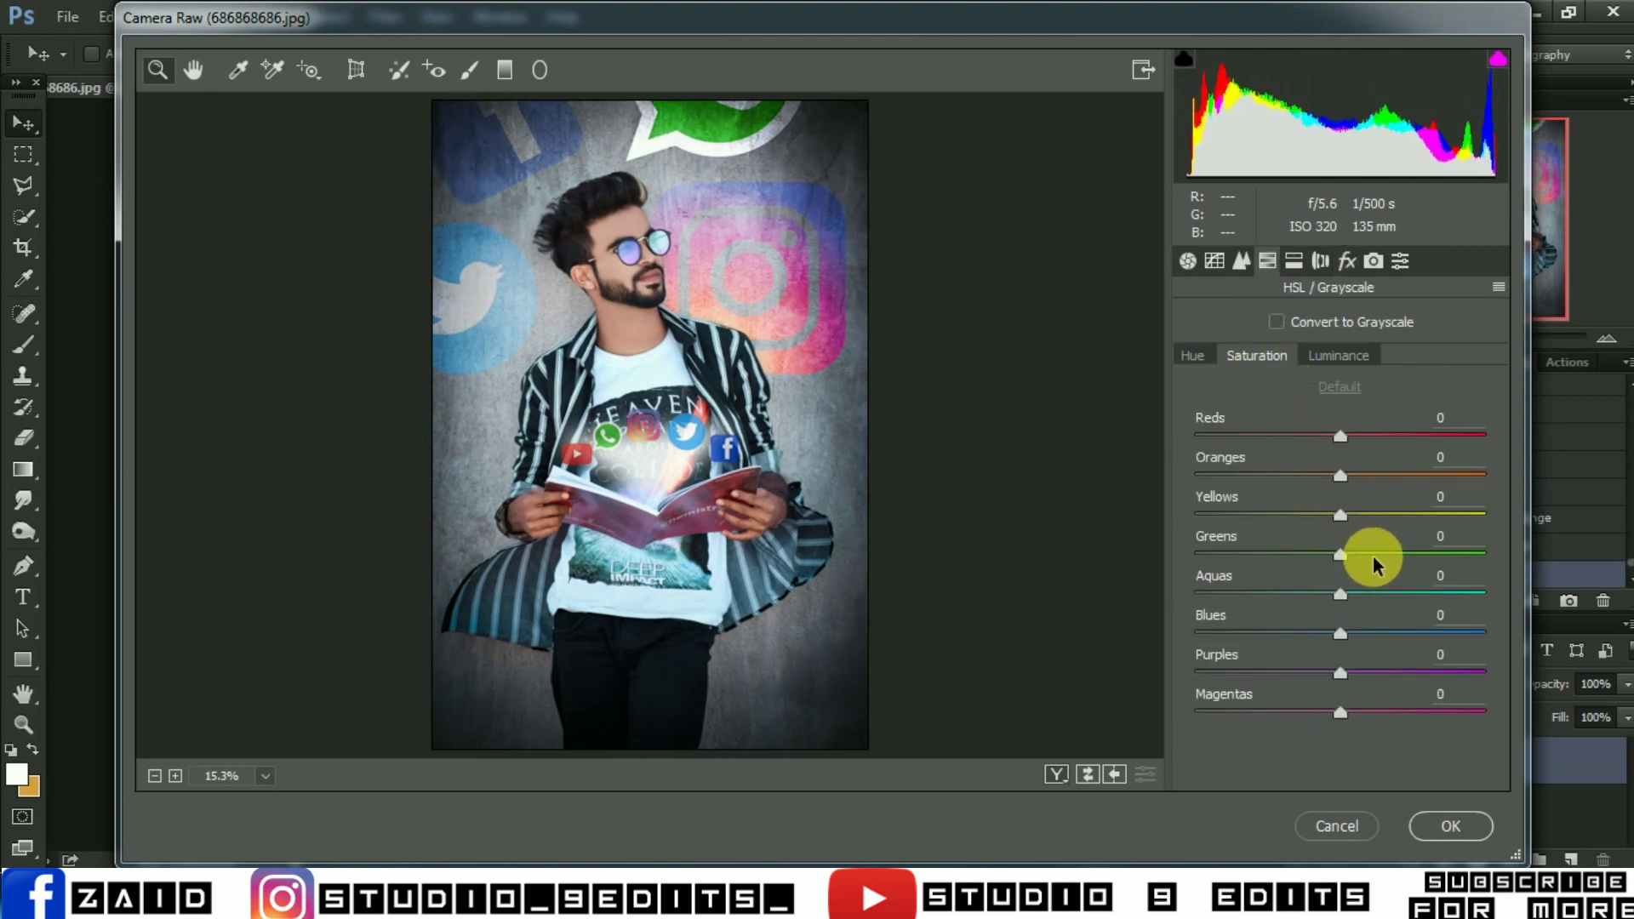
left_click_drag(1446, 562, 1452, 554)
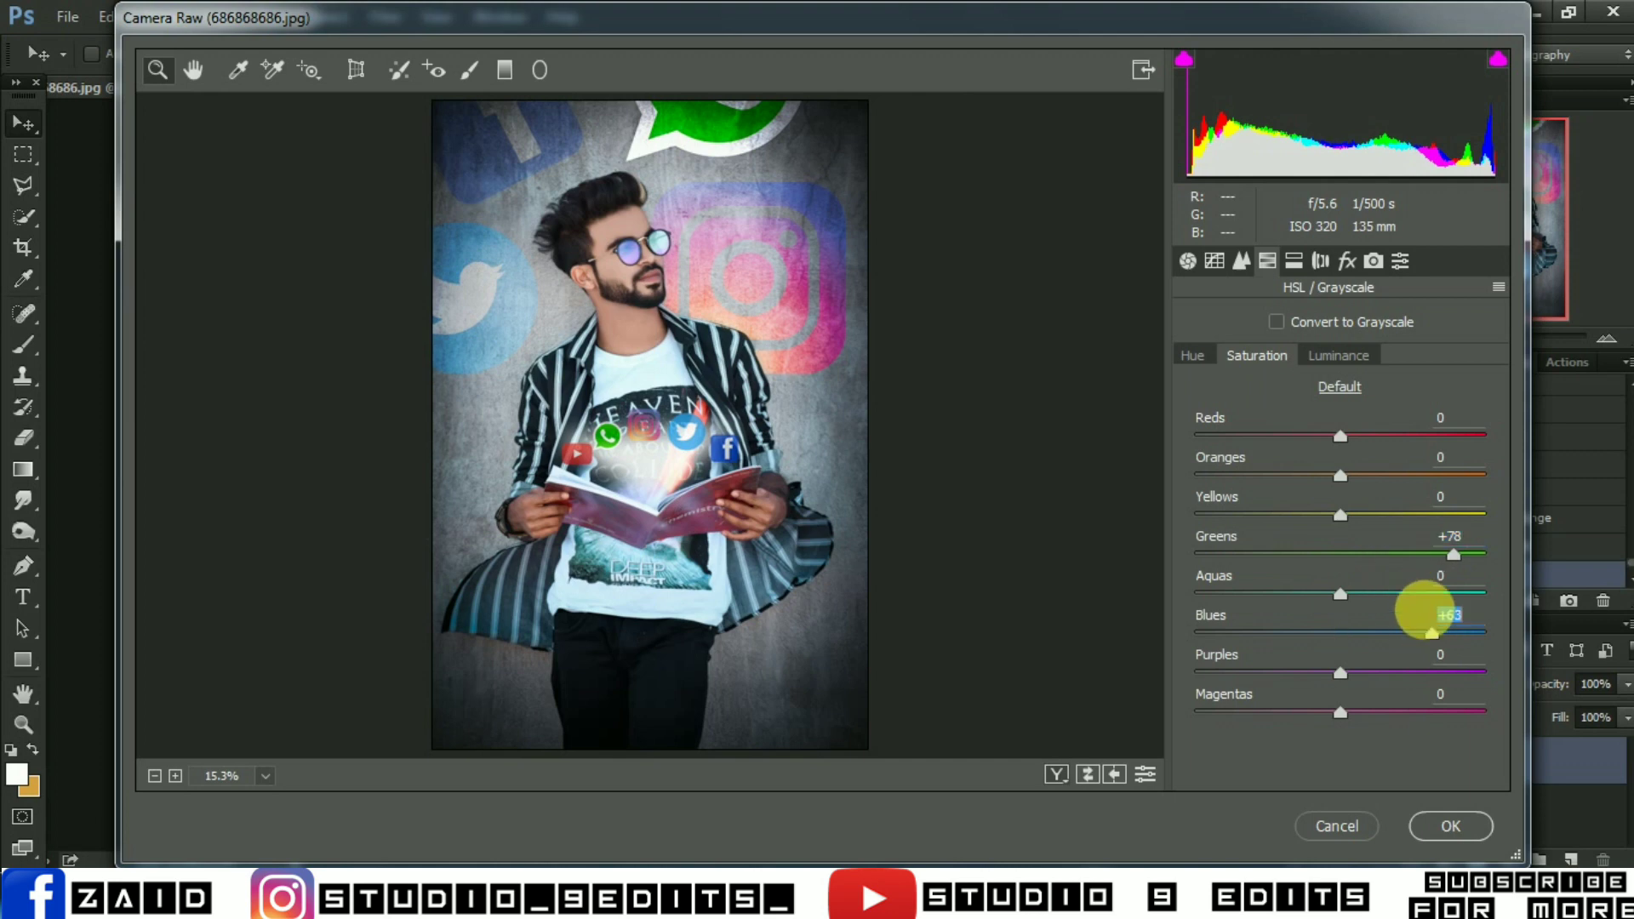
left_click(1407, 594)
Raise the Oranges luminance in HSL and apply the Camera Raw grade with OK
left_click(1196, 355)
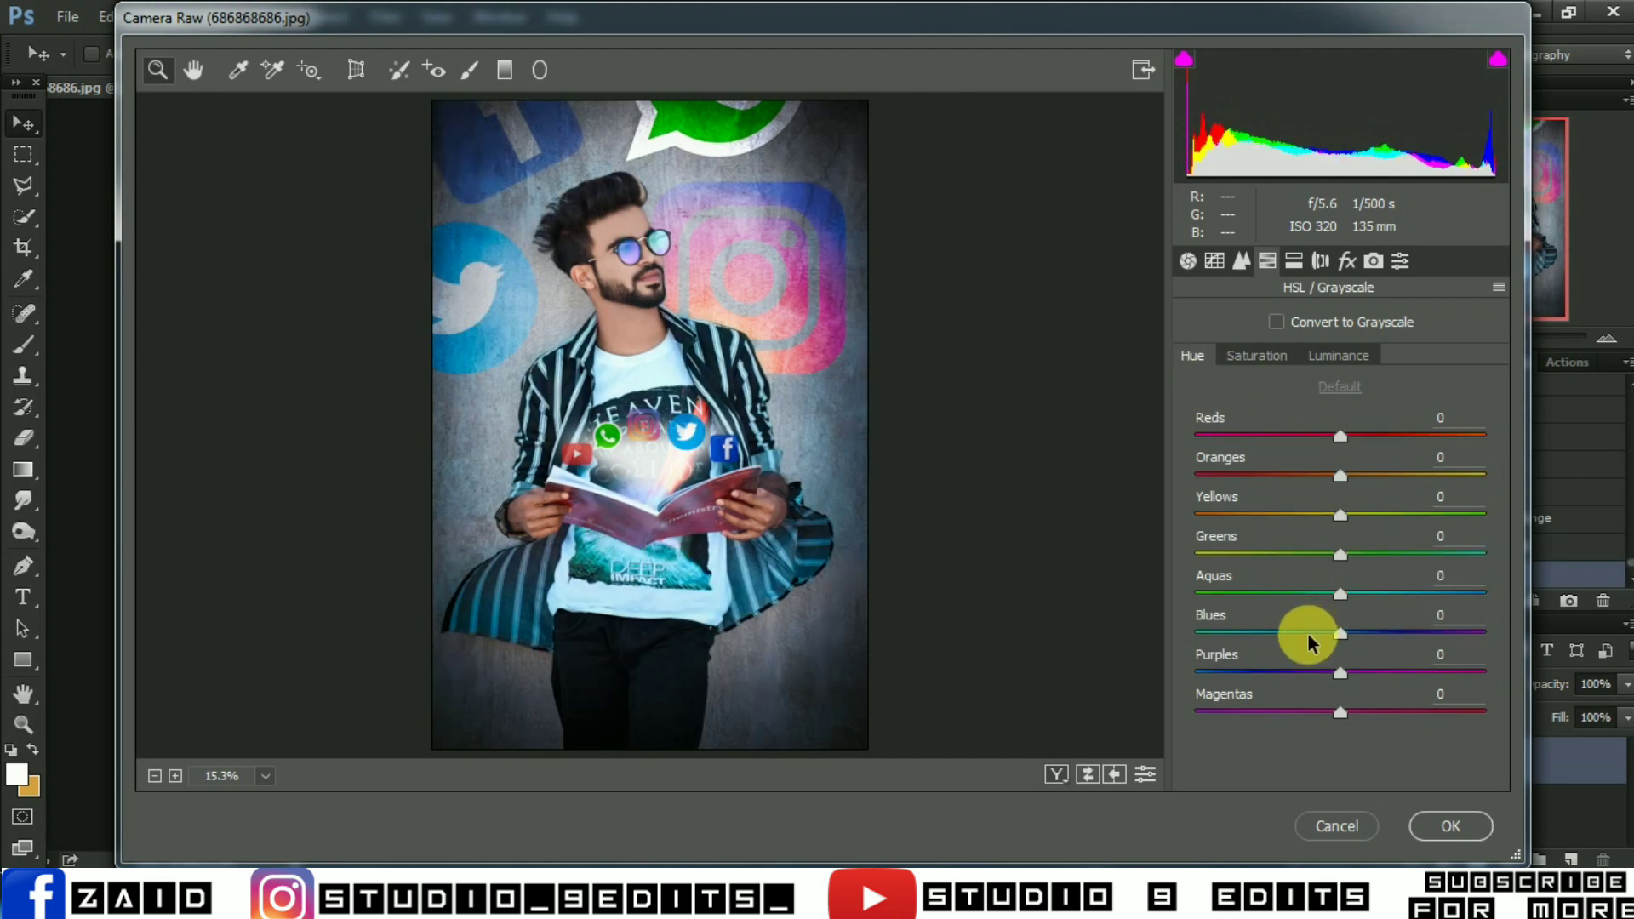
left_click(1257, 356)
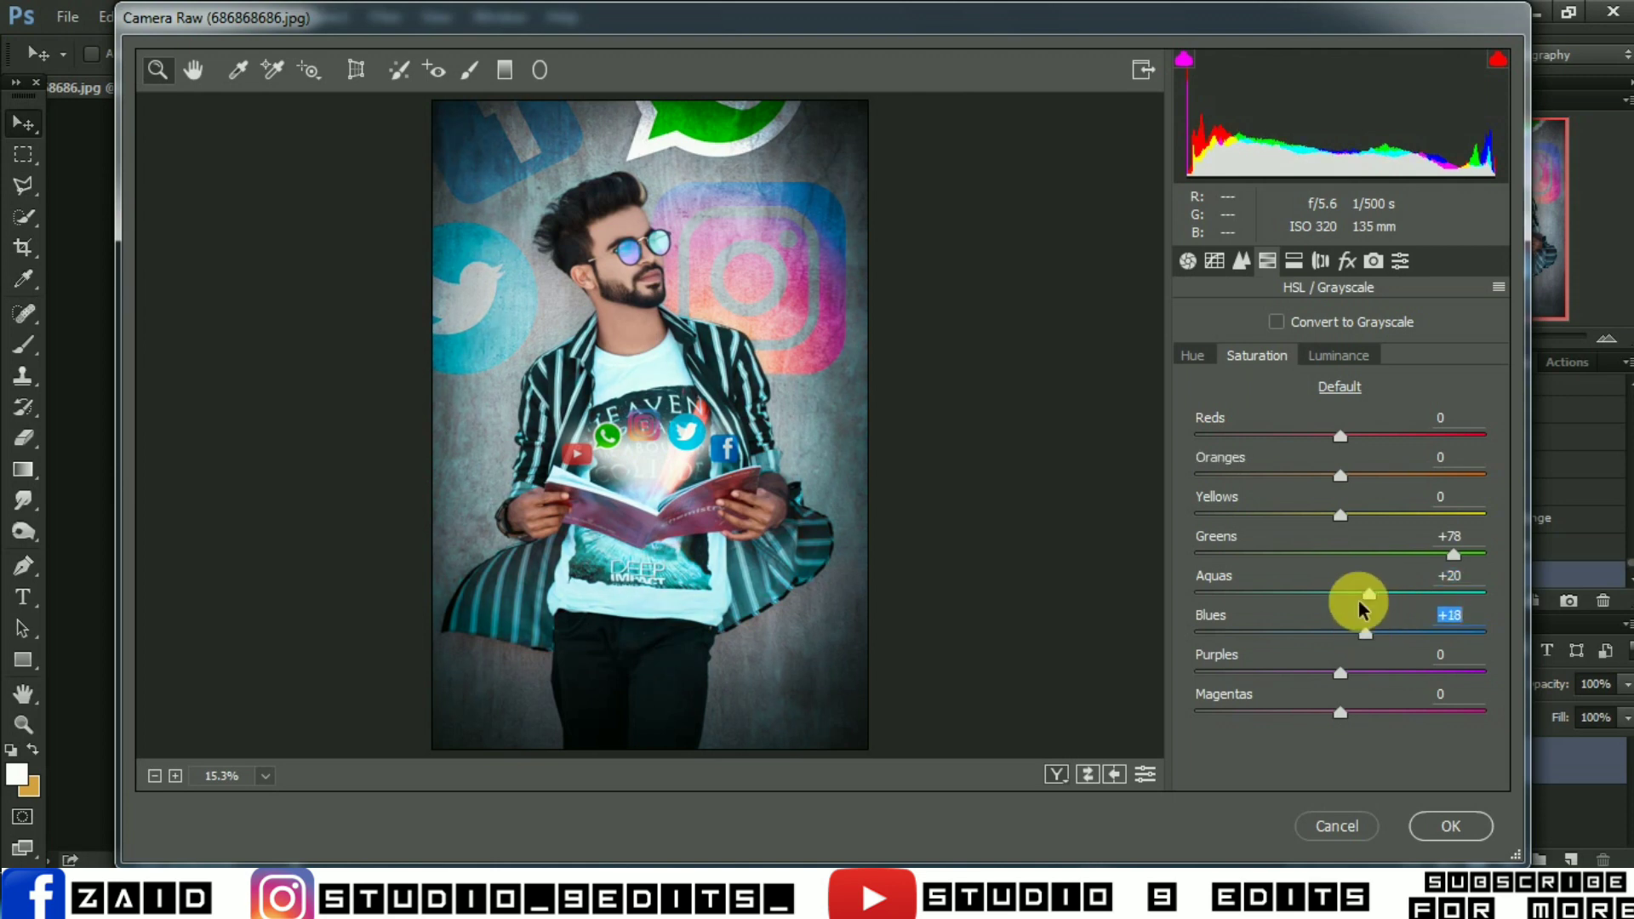
left_click(1345, 261)
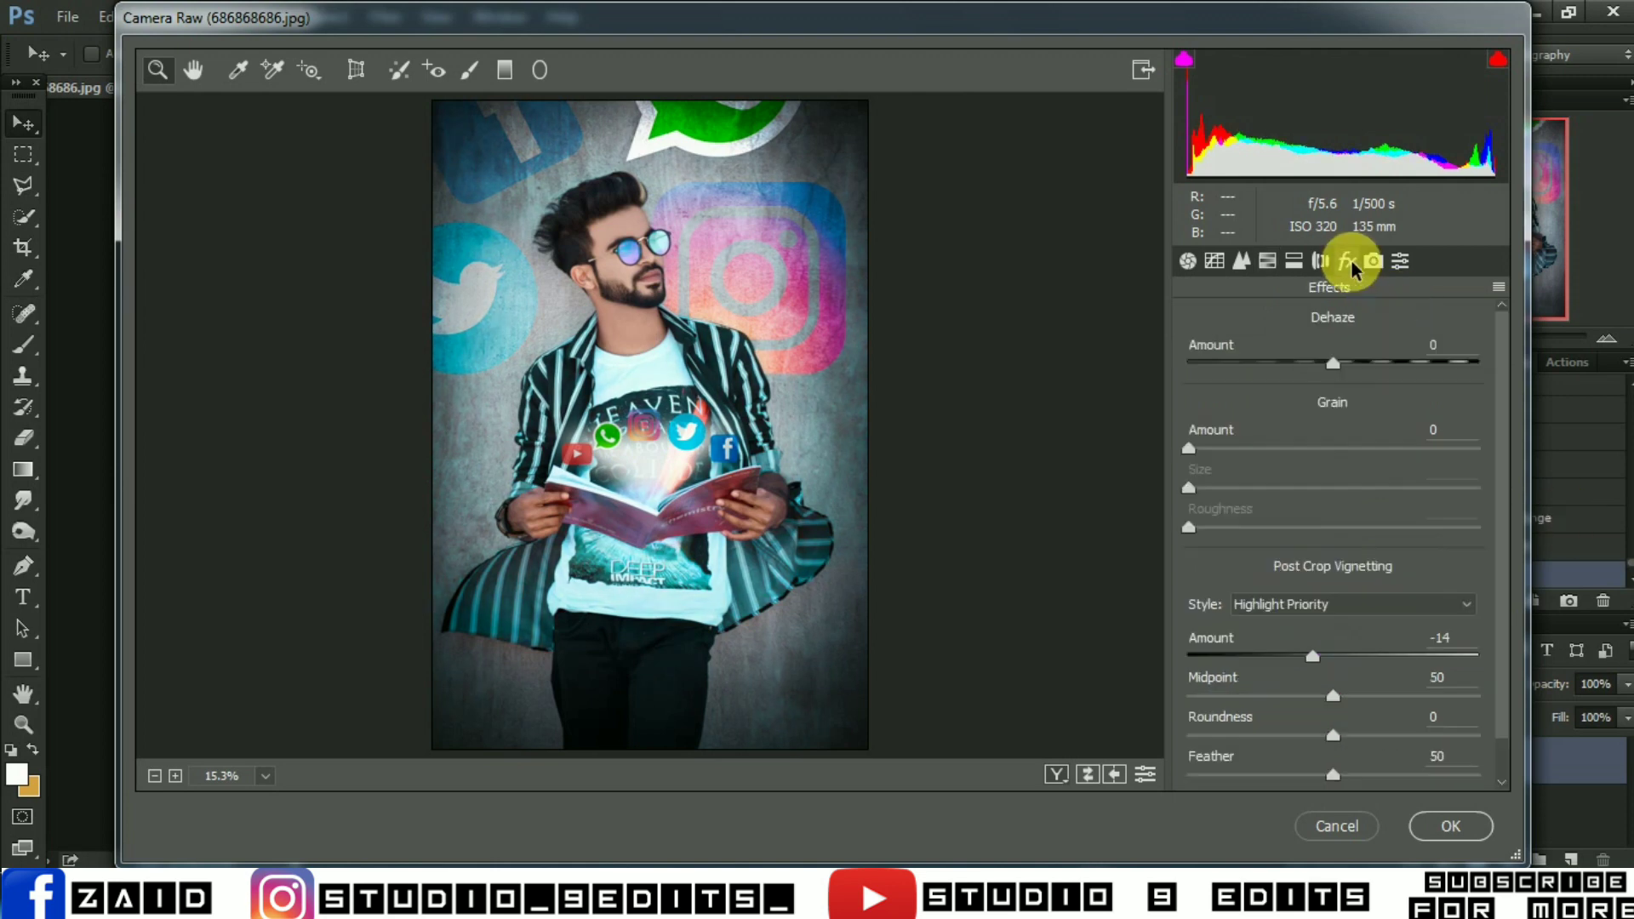
left_click(1186, 261)
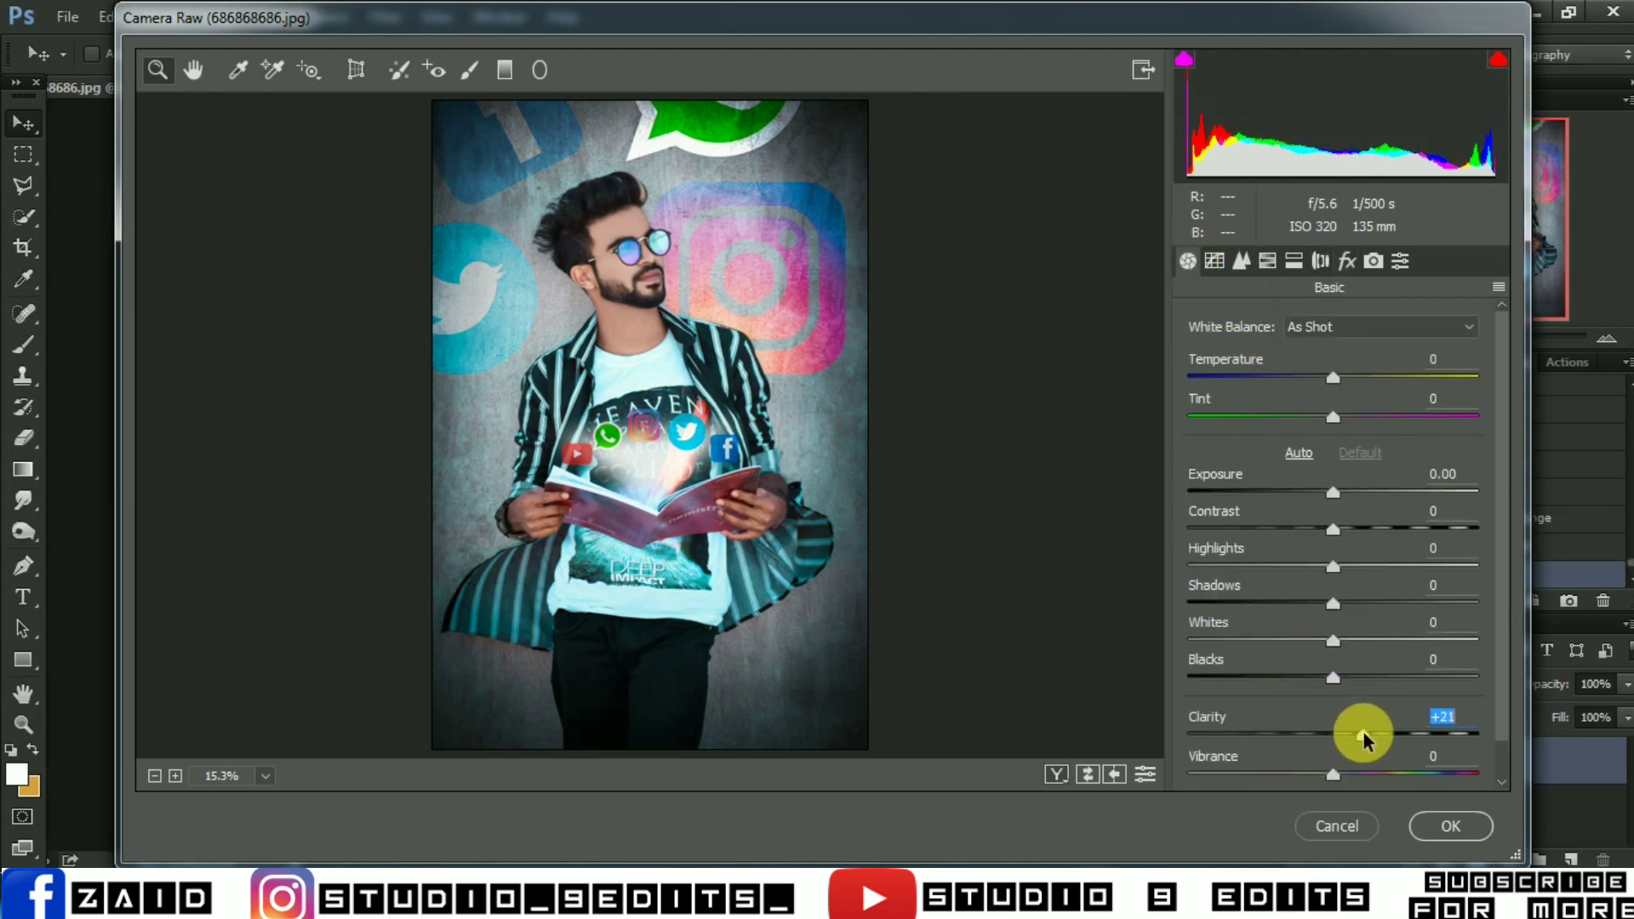
left_click(1267, 260)
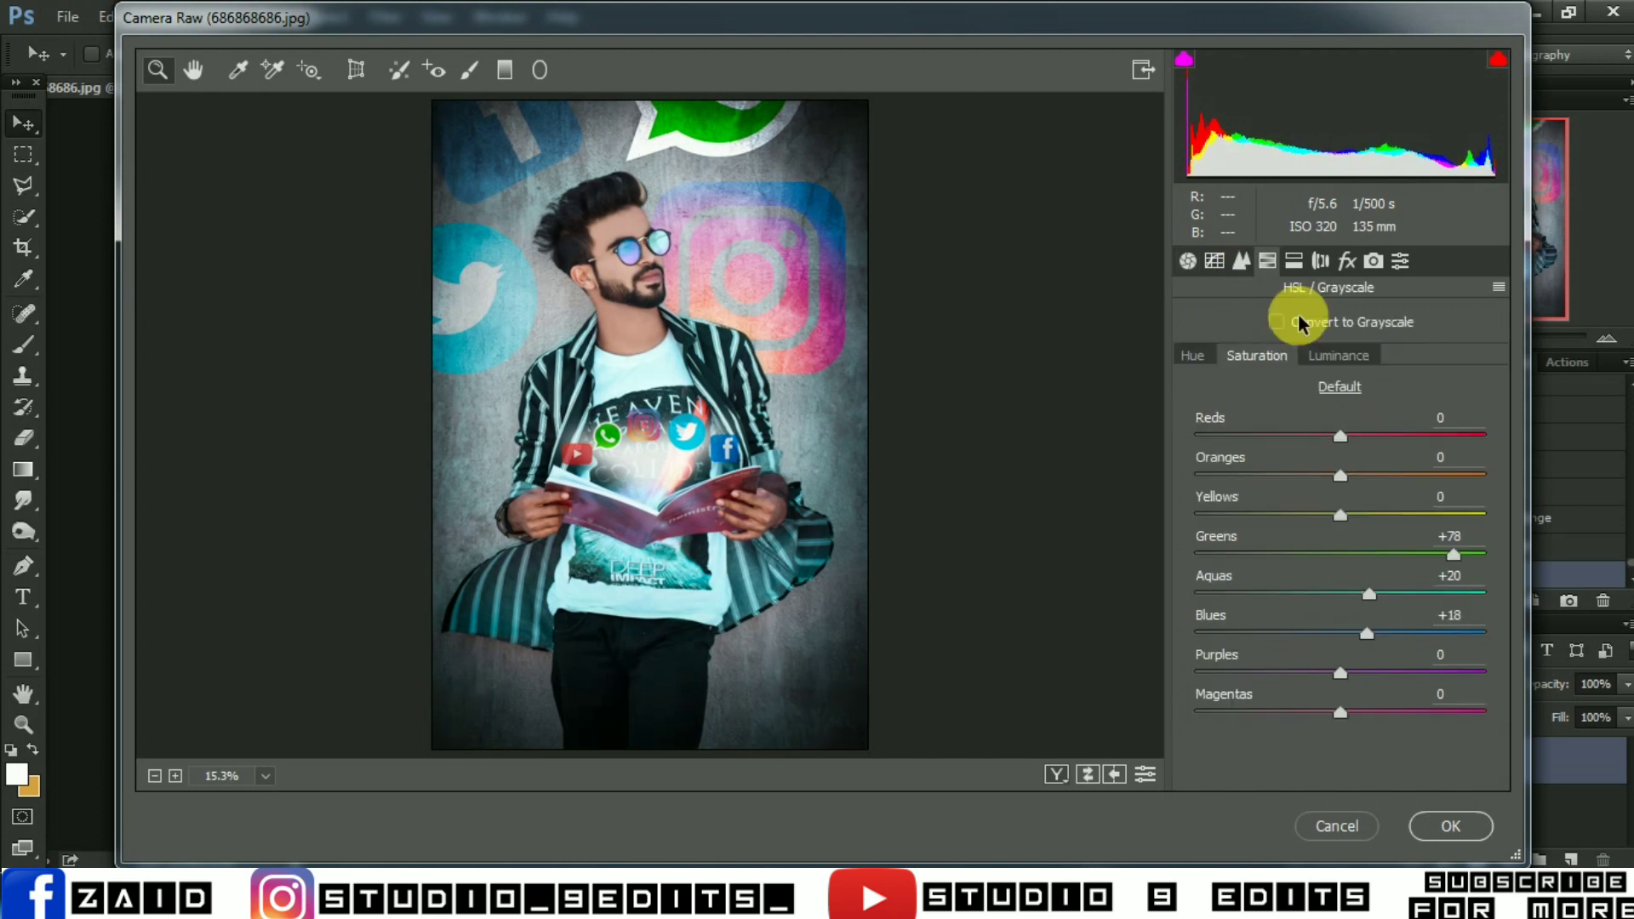
left_click(1334, 352)
left_click_drag(1377, 472, 1381, 473)
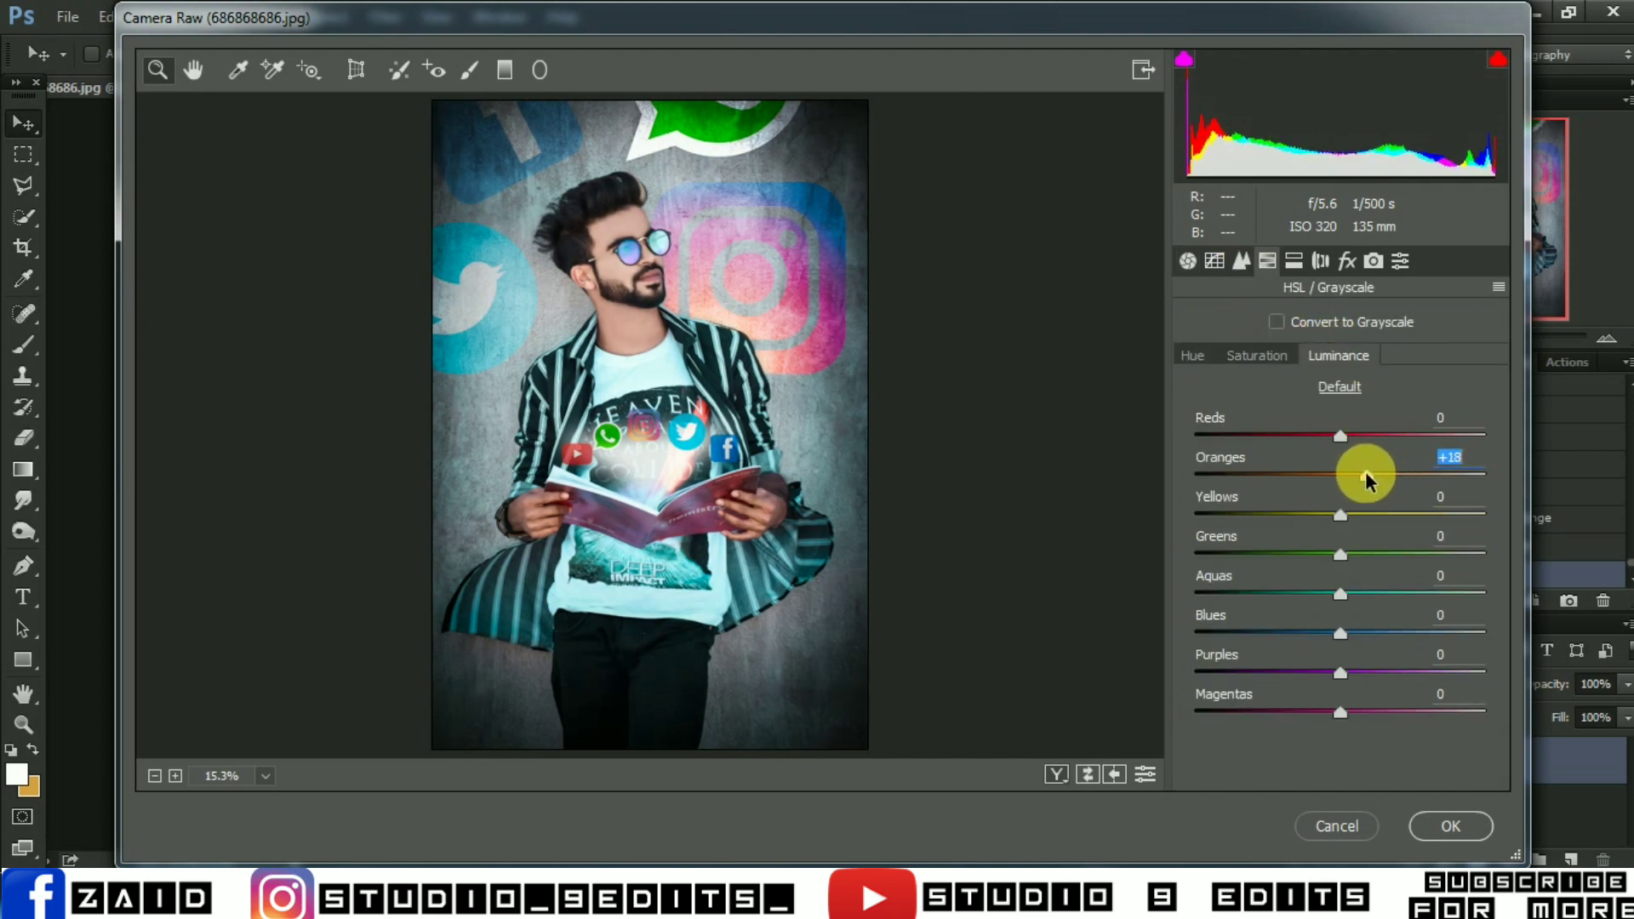
left_click(1188, 262)
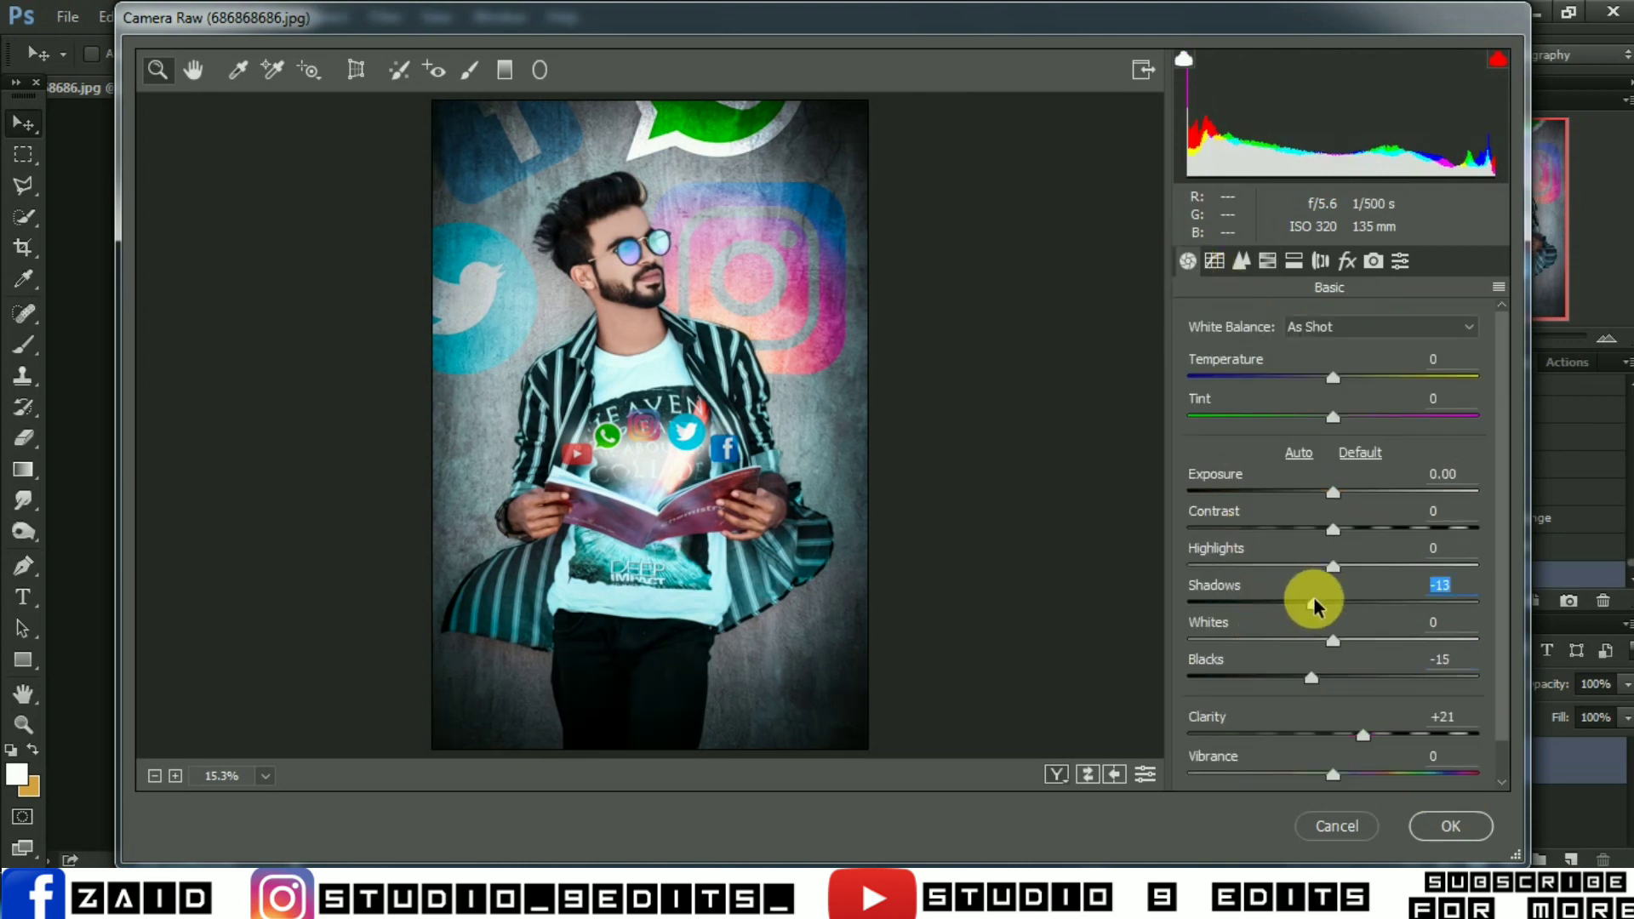
left_click(1446, 830)
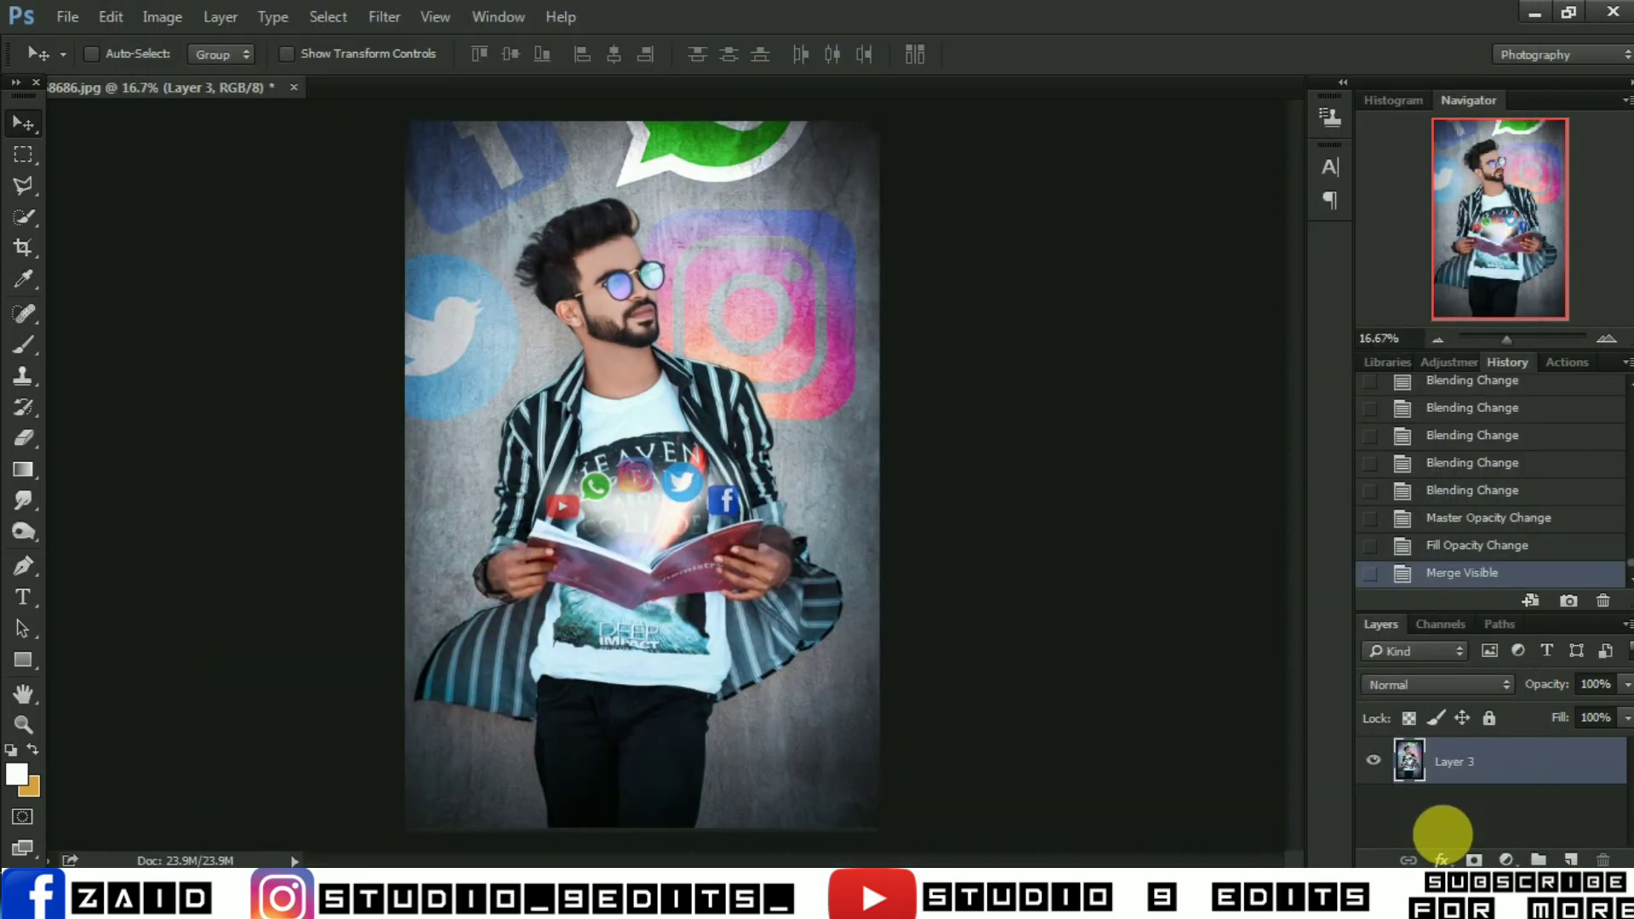